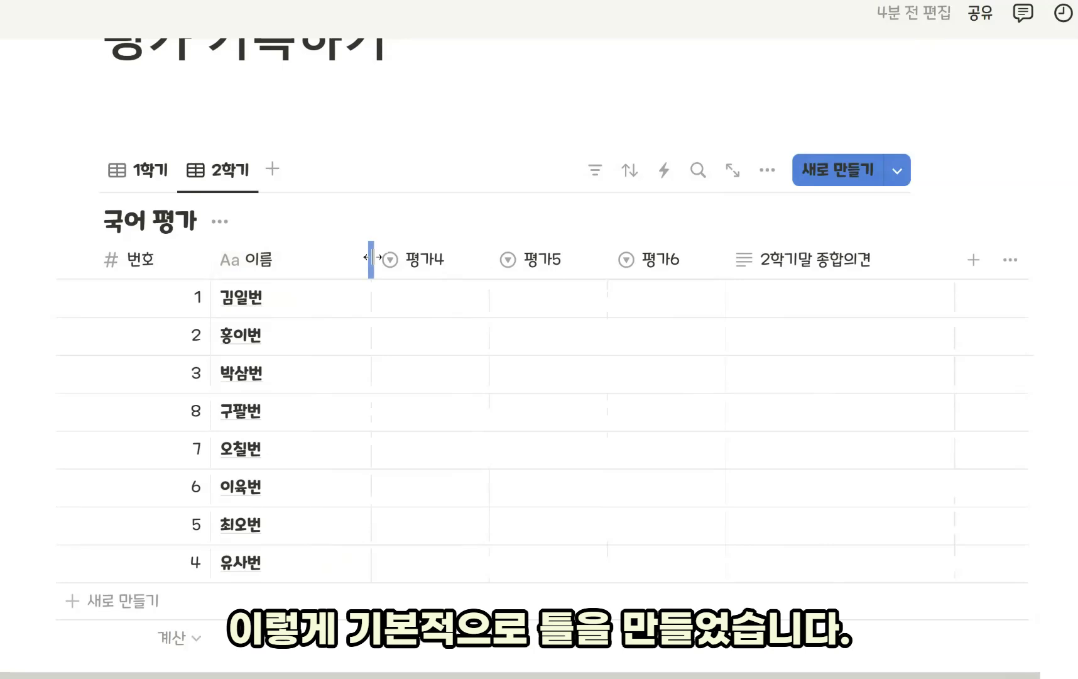
# Narrow the 이름 column in the 2학기 view of 국어 평가 and sort the rows by 번호 in ascending order
pyautogui.moveTo(368, 259); pyautogui.dragTo(373, 264)
pyautogui.click(629, 181)
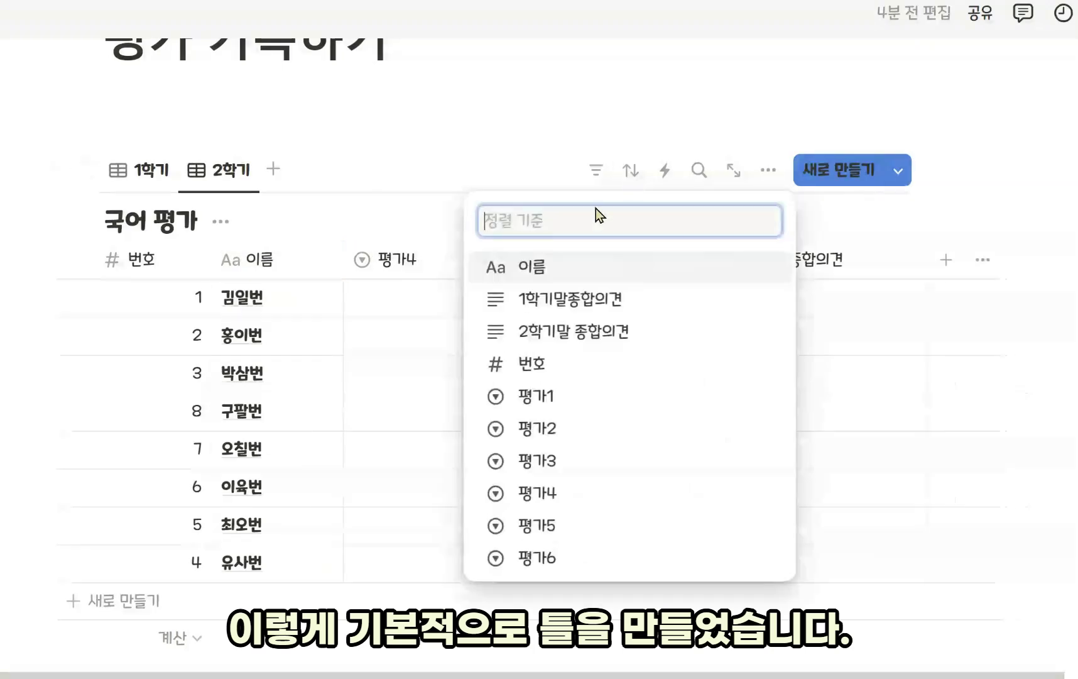
pyautogui.click(561, 380)
pyautogui.click(508, 427)
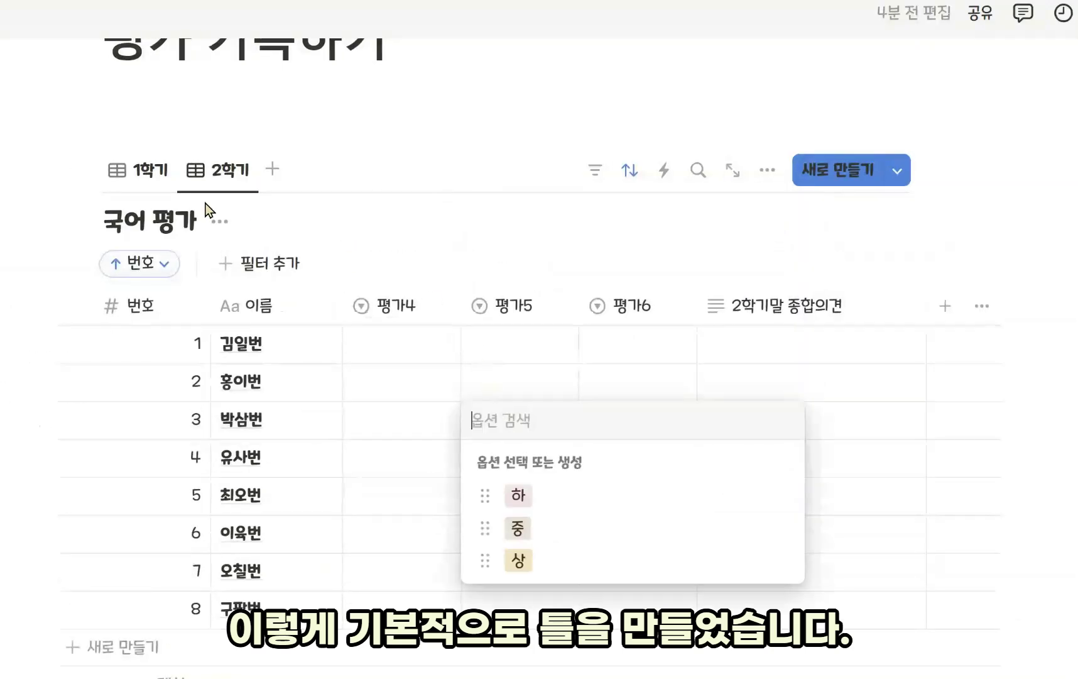
pyautogui.press('Escape')
# Switch 국어 평가 to its 1학기 view and duplicate the whole database with its contents below the original
pyautogui.click(147, 174)
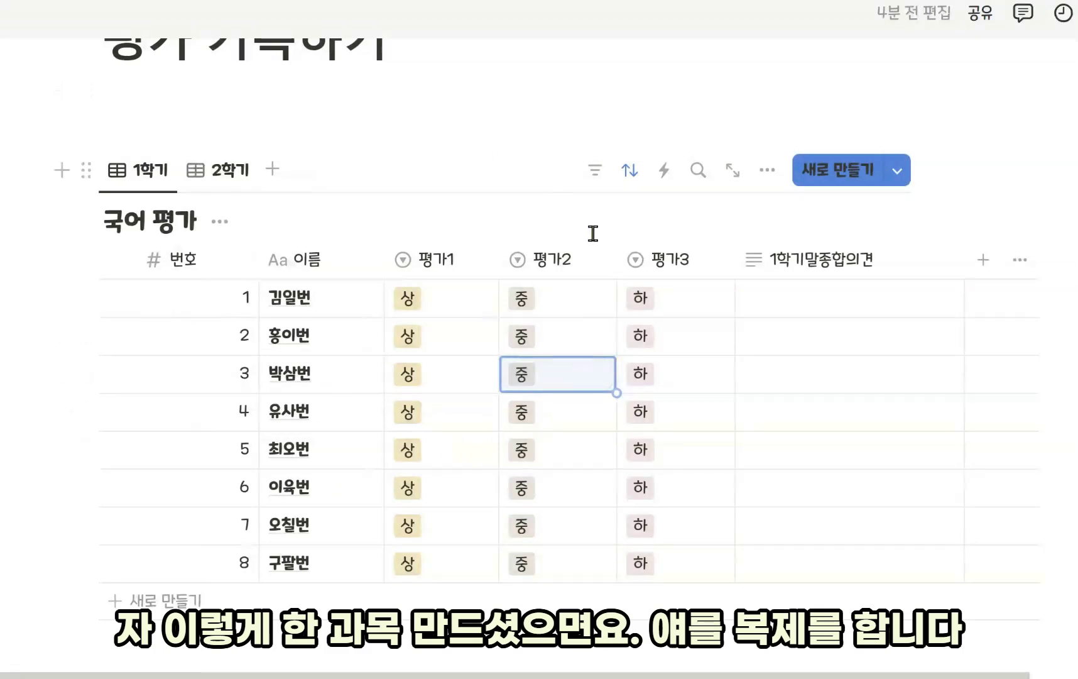
pyautogui.click(87, 170)
pyautogui.moveTo(188, 123)
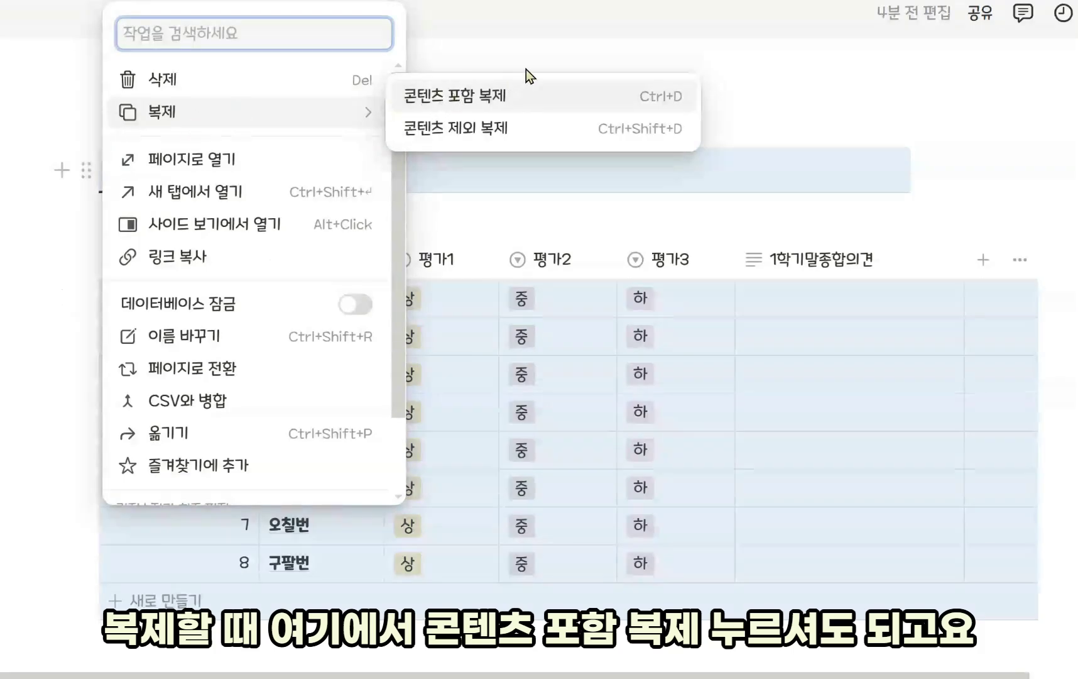
pyautogui.click(436, 77)
pyautogui.moveTo(87, 167); pyautogui.dragTo(103, 440)
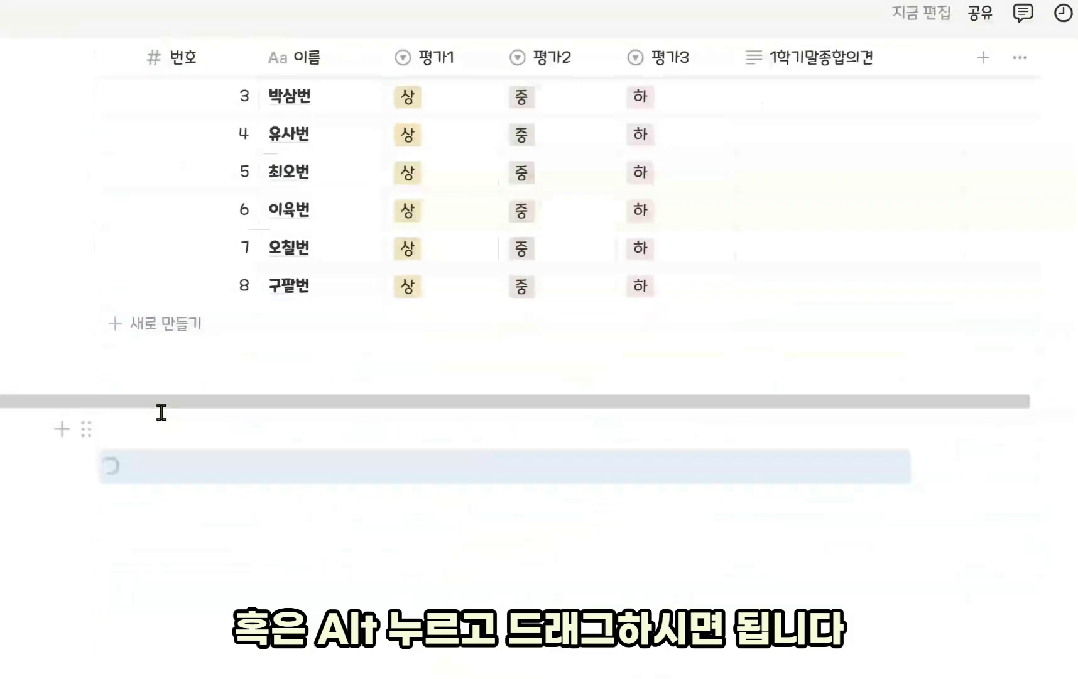
# Rename the duplicated database as 수학 평가
pyautogui.scroll(-3, 161, 412)
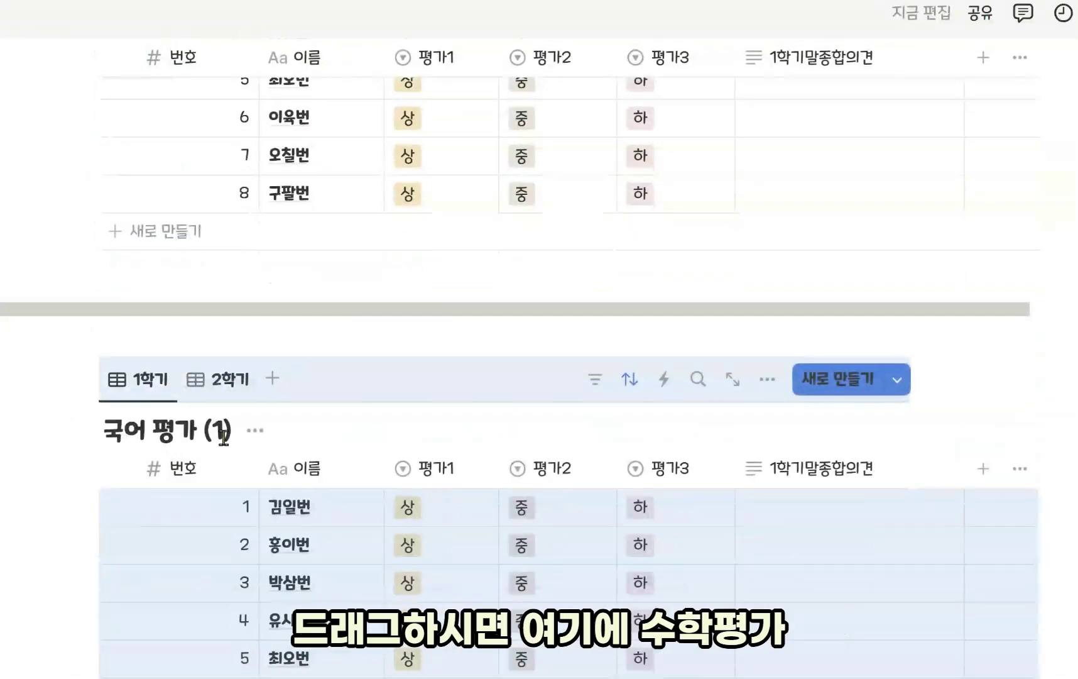
pyautogui.click(147, 432)
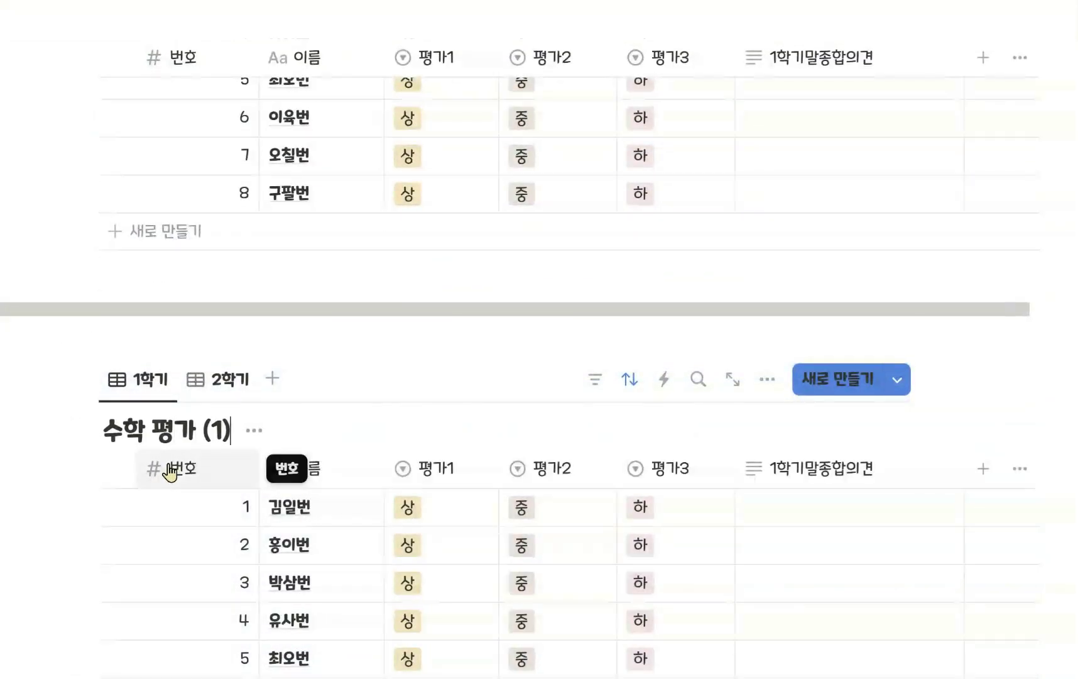
pyautogui.scroll(-3, 166, 439)
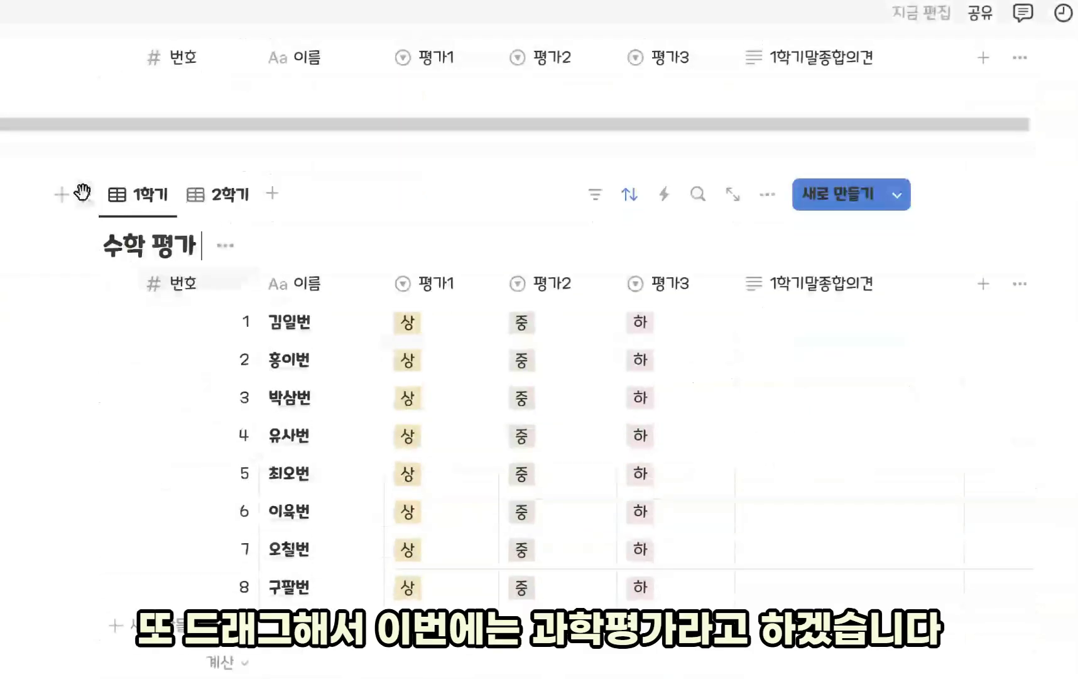
# Duplicate the 수학 평가 database below itself and rename the copy as 과학 평가
pyautogui.moveTo(81, 192); pyautogui.dragTo(140, 449)
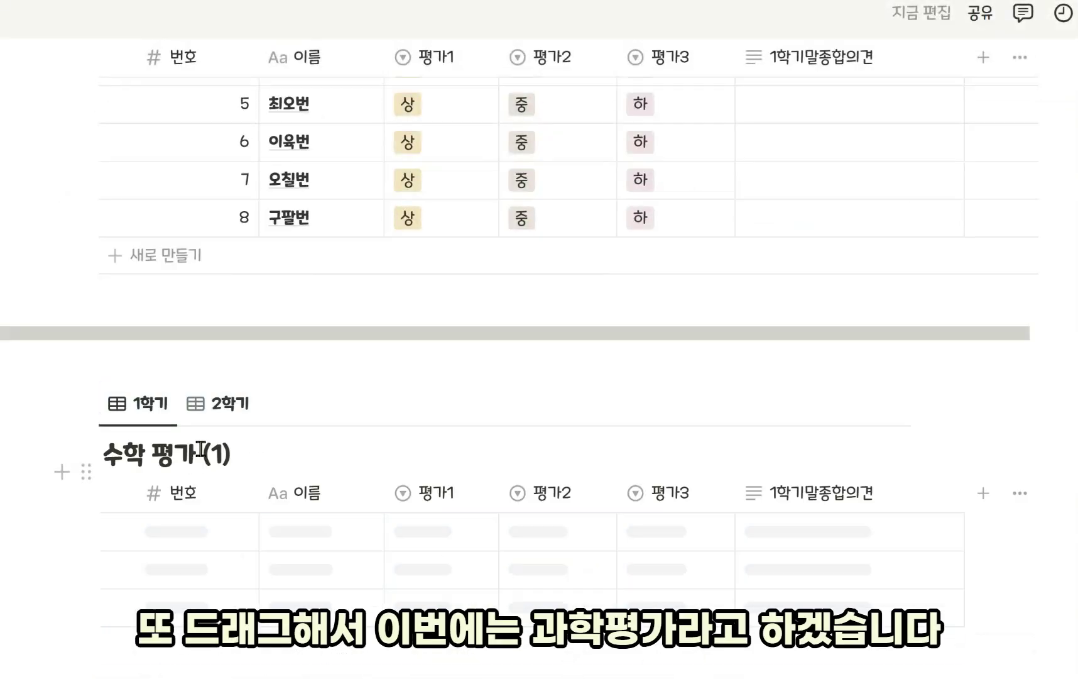
pyautogui.press('Left')
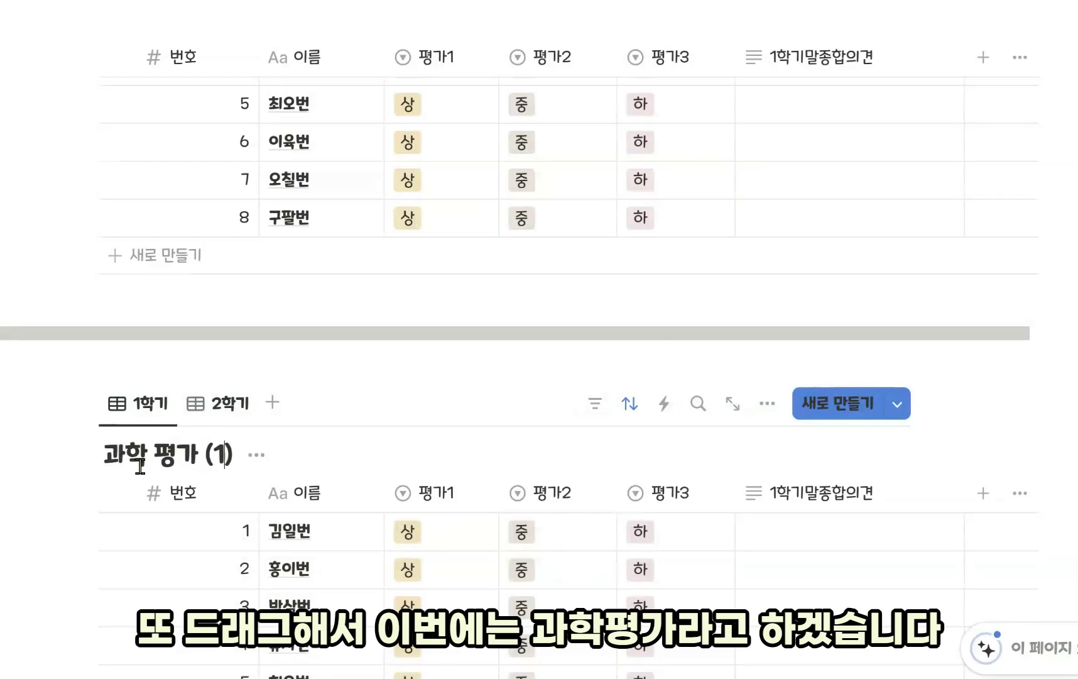
pyautogui.press('BackSpace')
pyautogui.press('BackSpace')
pyautogui.press('BackSpace')
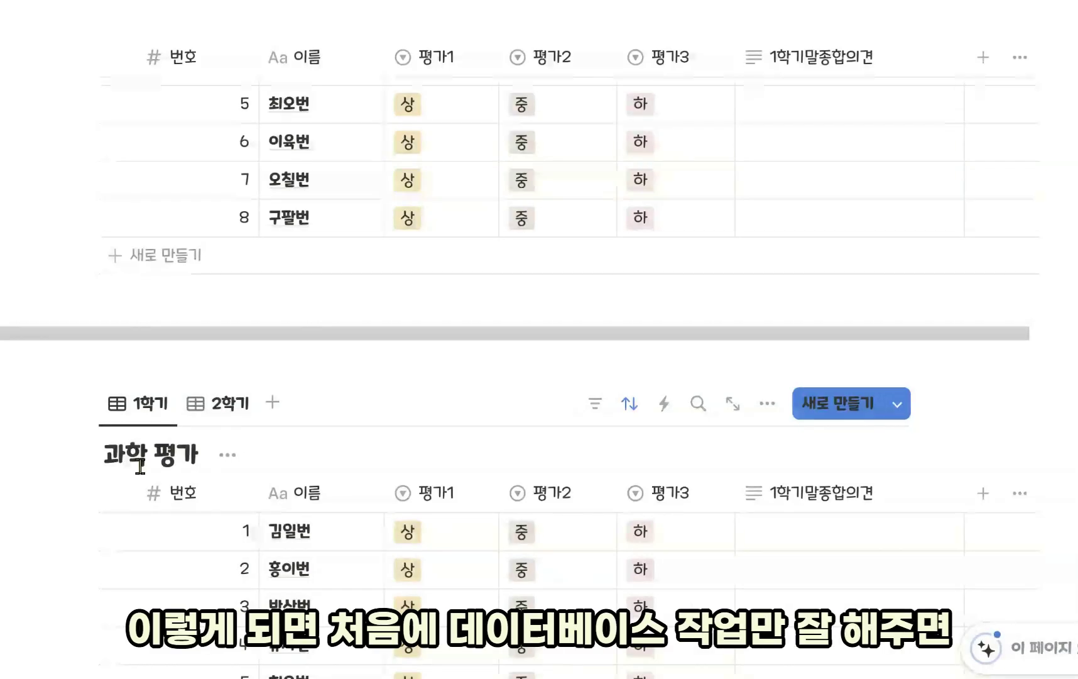
# Look over the 국어, 수학 and 과학 평가 databases and the 1학기 and 2학기 views of 국어 평가
pyautogui.scroll(15, 140, 466)
pyautogui.scroll(2, 357, 318)
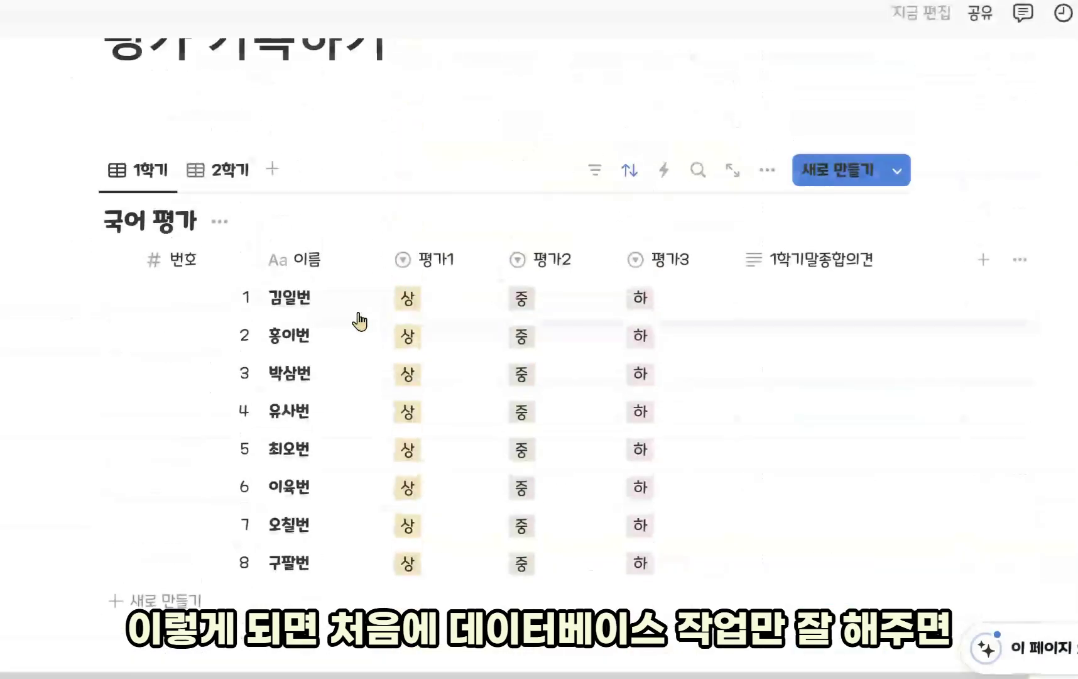
pyautogui.scroll(-3, 476, 205)
pyautogui.scroll(-9, 611, 344)
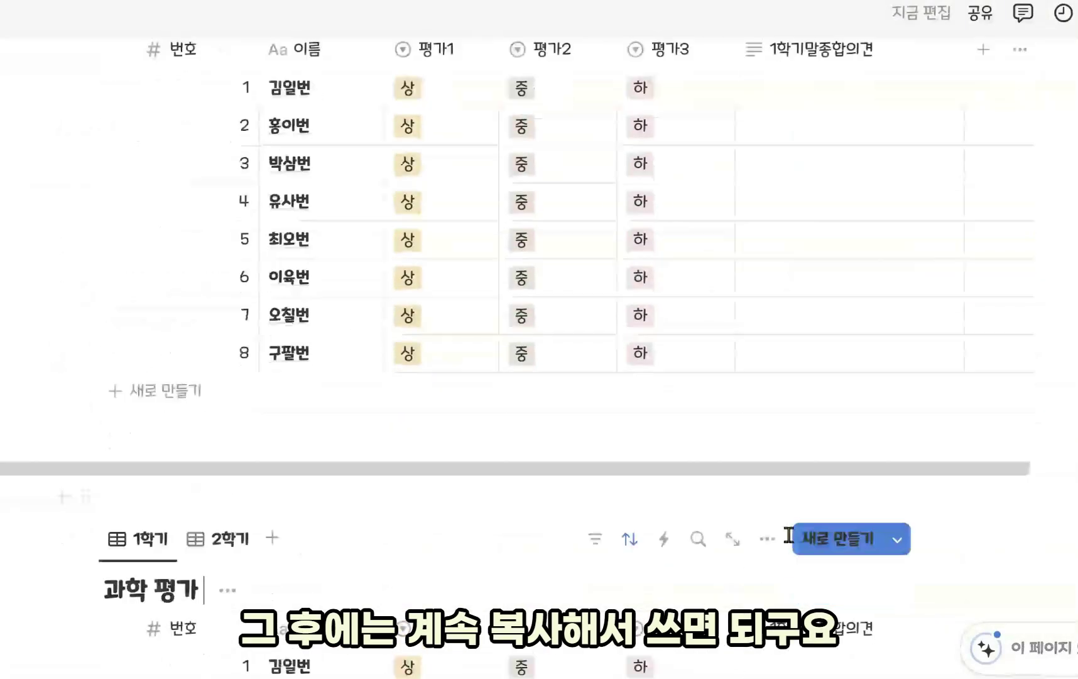
pyautogui.scroll(10, 722, 469)
pyautogui.scroll(3, 408, 233)
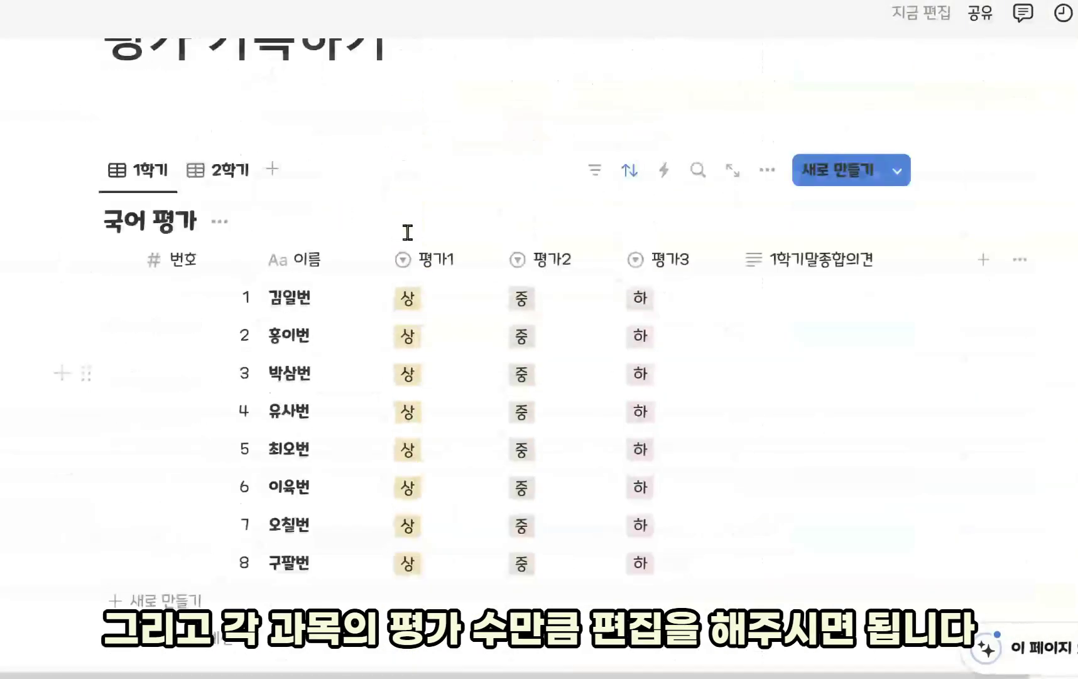
pyautogui.click(229, 182)
pyautogui.click(149, 171)
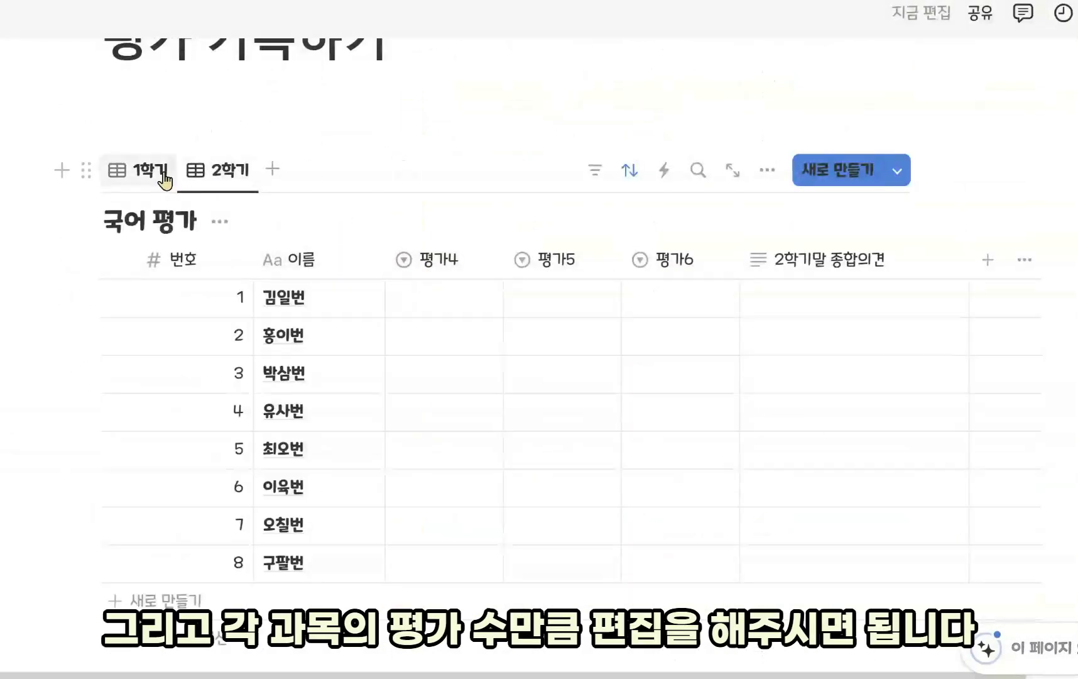
pyautogui.scroll(-9, 458, 375)
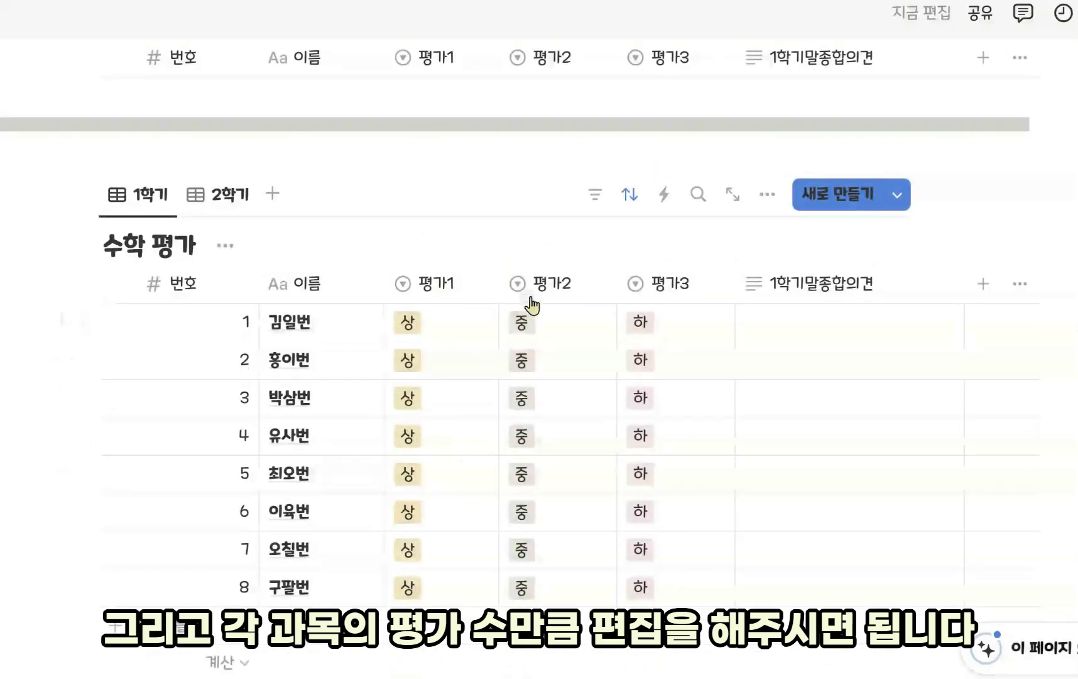
pyautogui.scroll(6, 678, 510)
pyautogui.scroll(3, 662, 480)
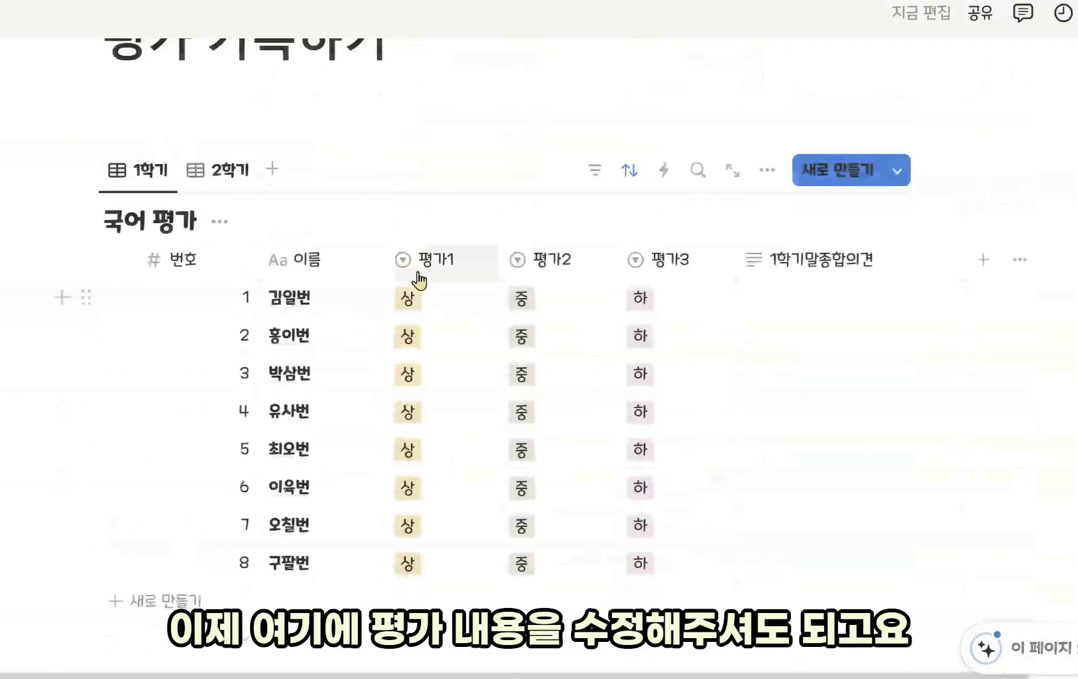
# Rename the 평가1 column of 국어 평가 as 글의 내용 고쳐쓰기 and widen it so the full name fits
pyautogui.click(434, 259)
pyautogui.press('BackSpace')
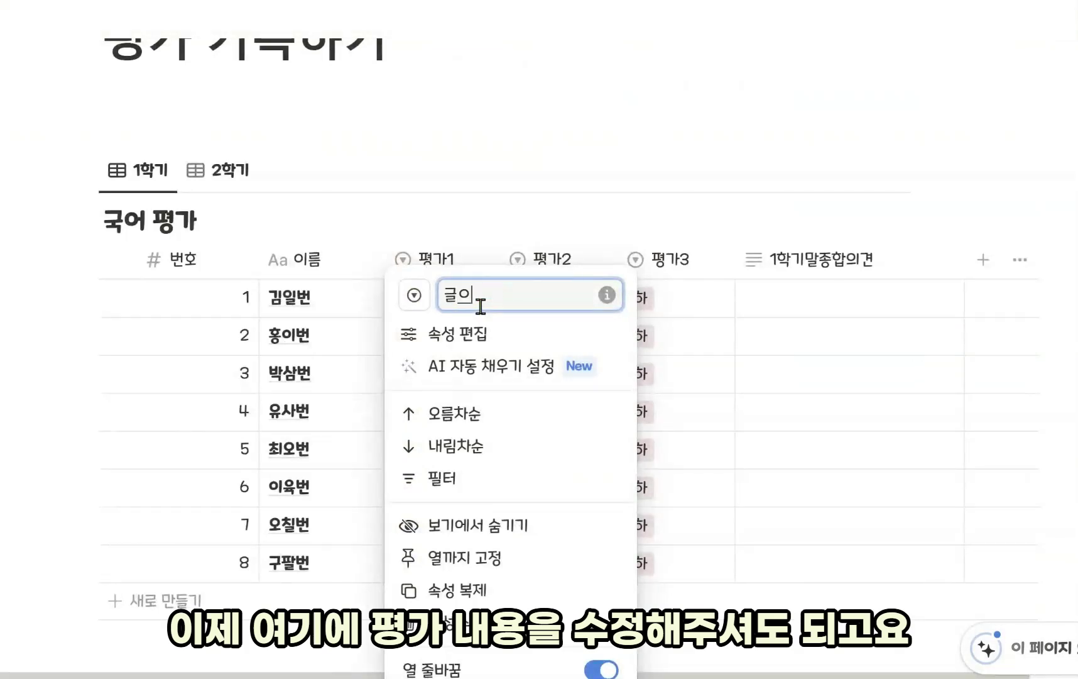
pyautogui.write('글의 내용 교')
pyautogui.press('Return')
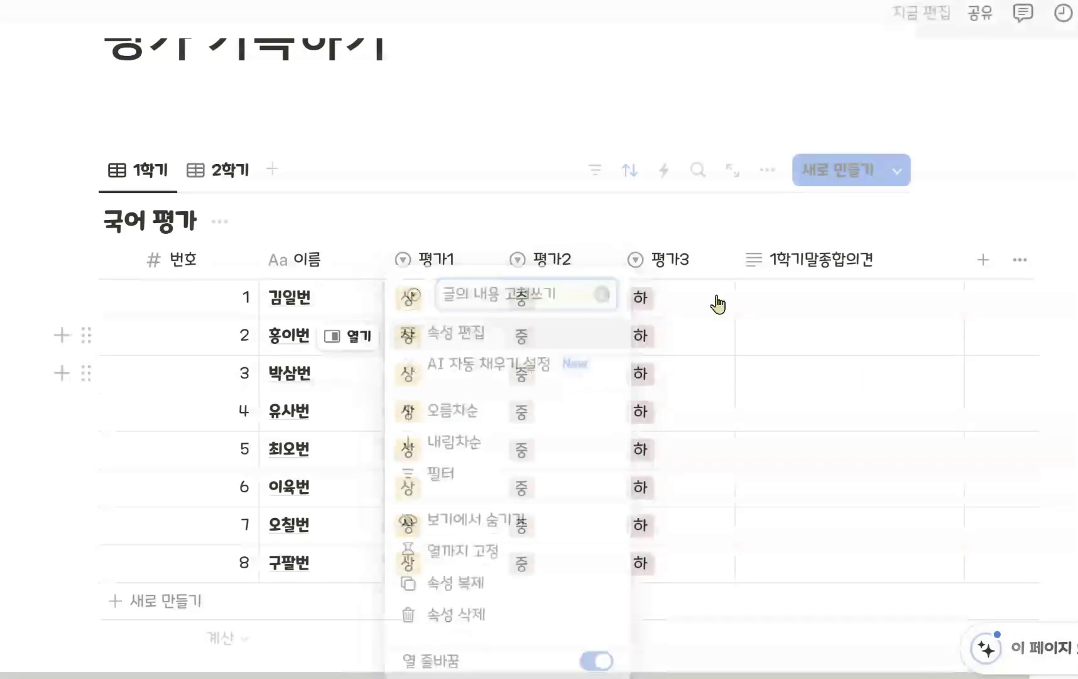
pyautogui.moveTo(498, 259); pyautogui.dragTo(573, 259)
# Rename the 평가2 column of 국어 평가 as 글 요약하기
pyautogui.click(615, 257)
pyautogui.write('평')
pyautogui.press('BackSpace')
pyautogui.write('글 용')
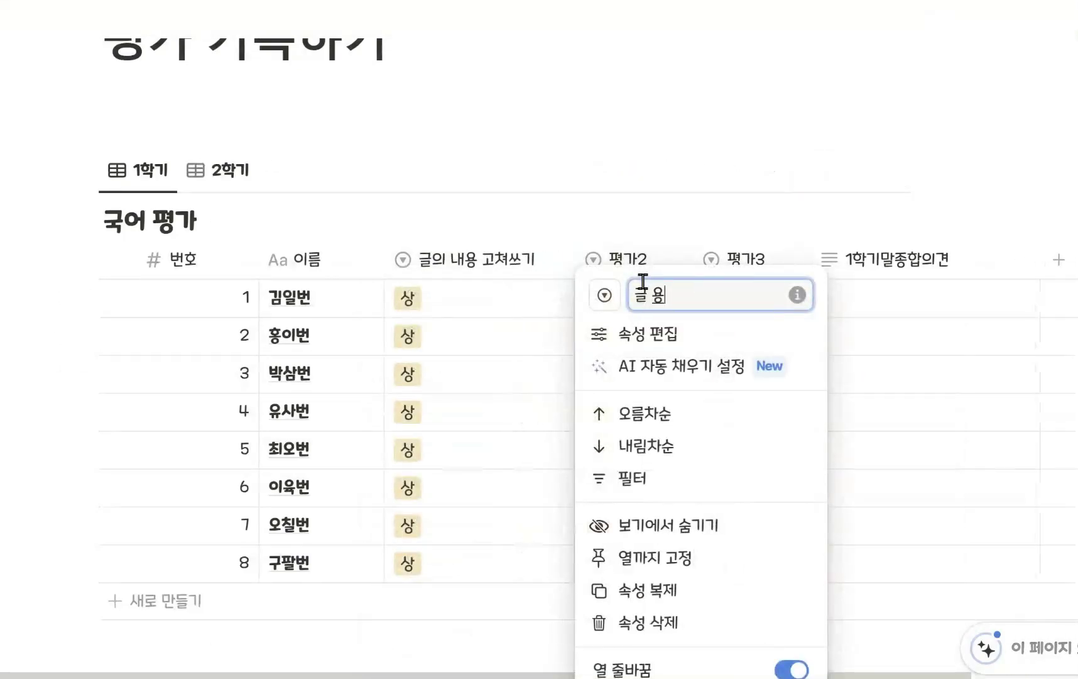
pyautogui.press('Return')
# Rename the 평가3 column of 국어 평가 as 발표하기
pyautogui.click(748, 259)
pyautogui.write('발표하기')
pyautogui.press('Return')
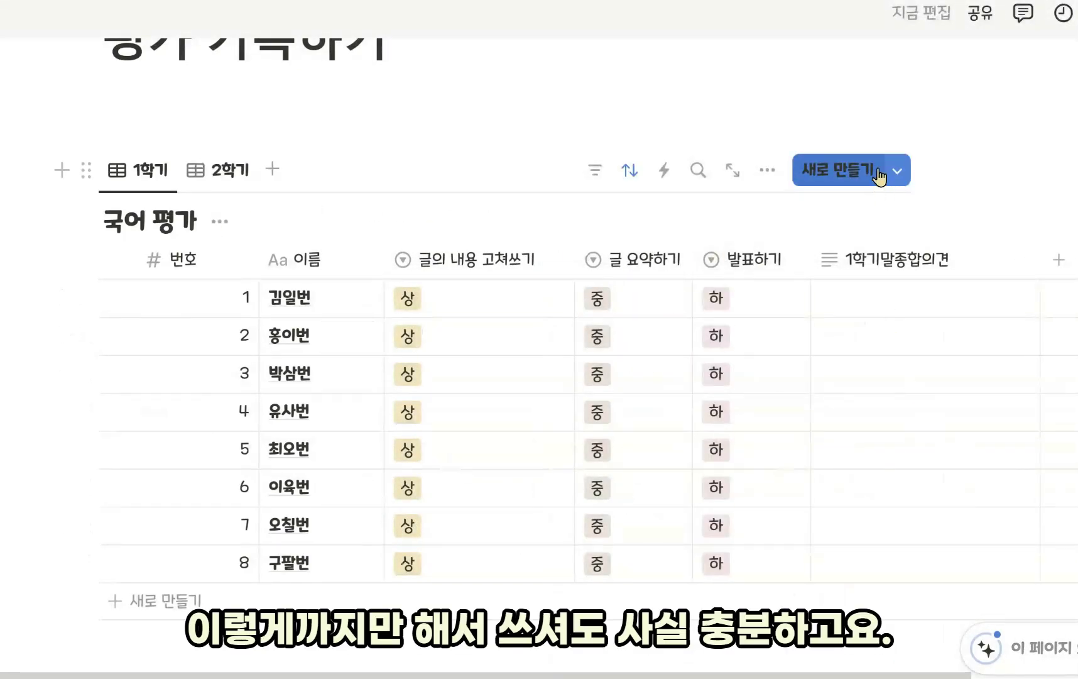
# Add an empty line below the page title and insert a new inline database above 국어 평가
pyautogui.scroll(2, 903, 400)
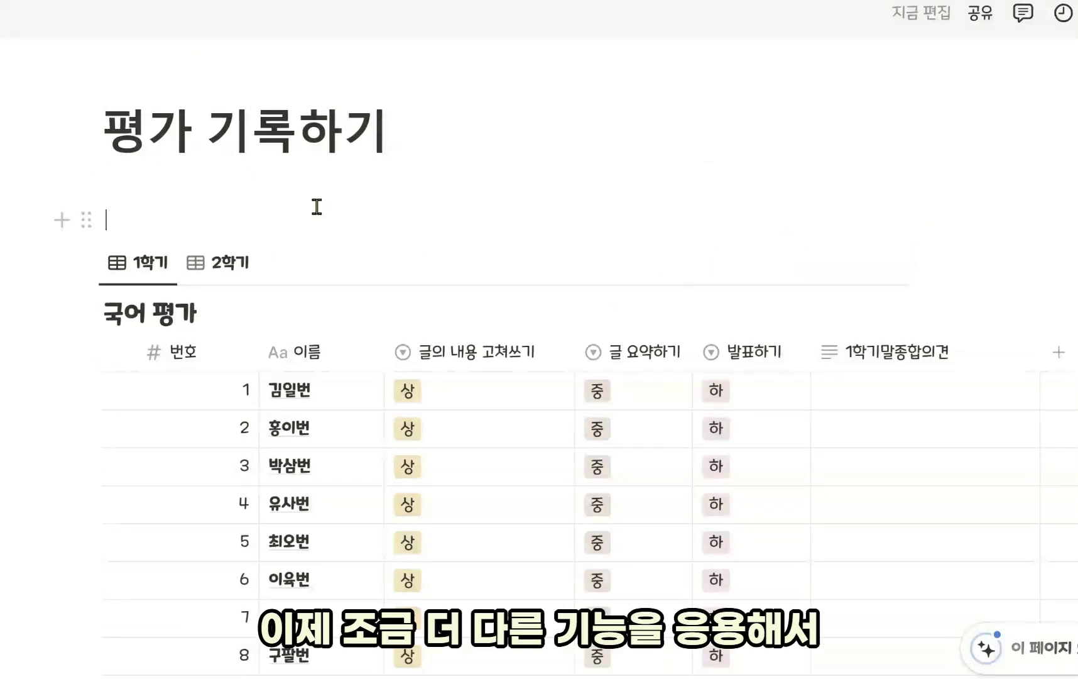
pyautogui.press('Return')
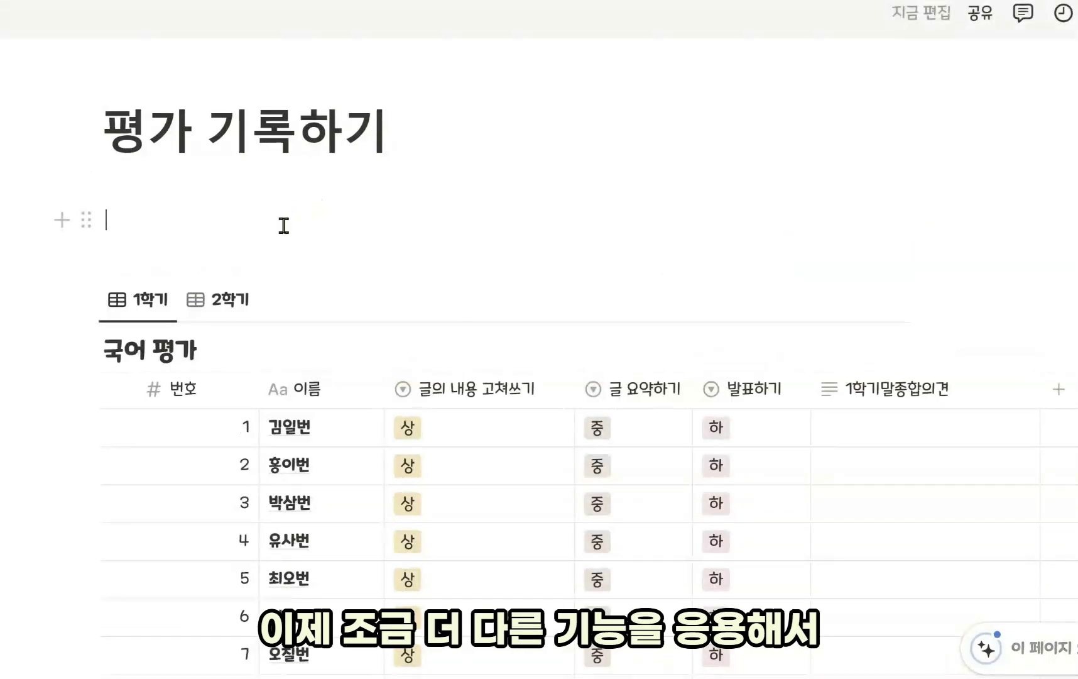
pyautogui.write('/')
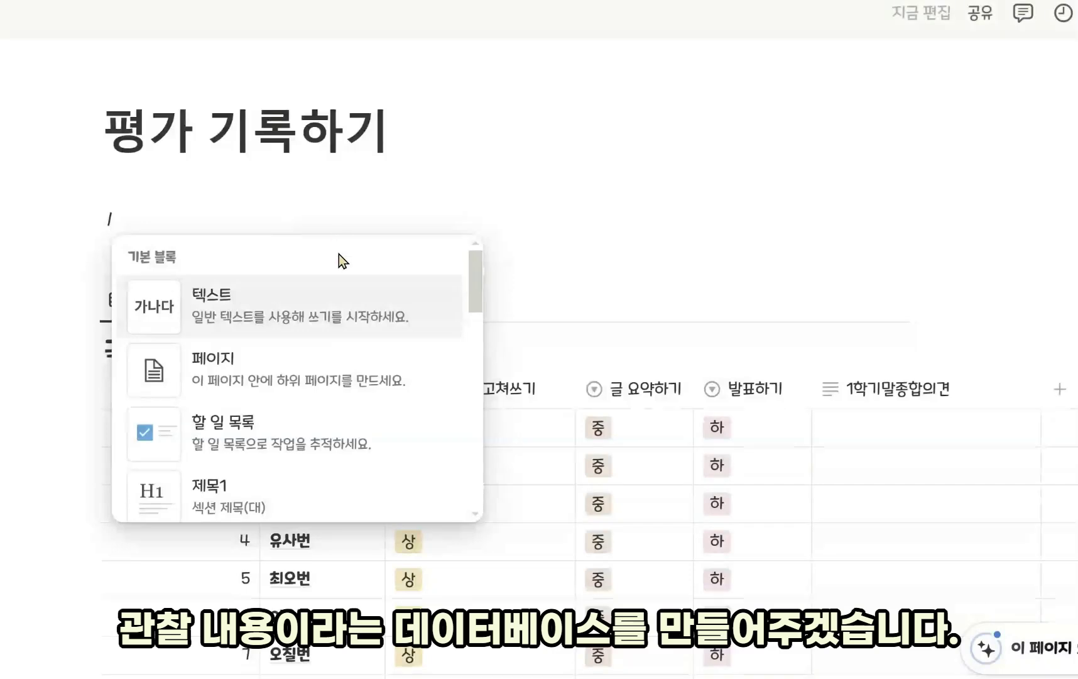
pyautogui.write('데이터')
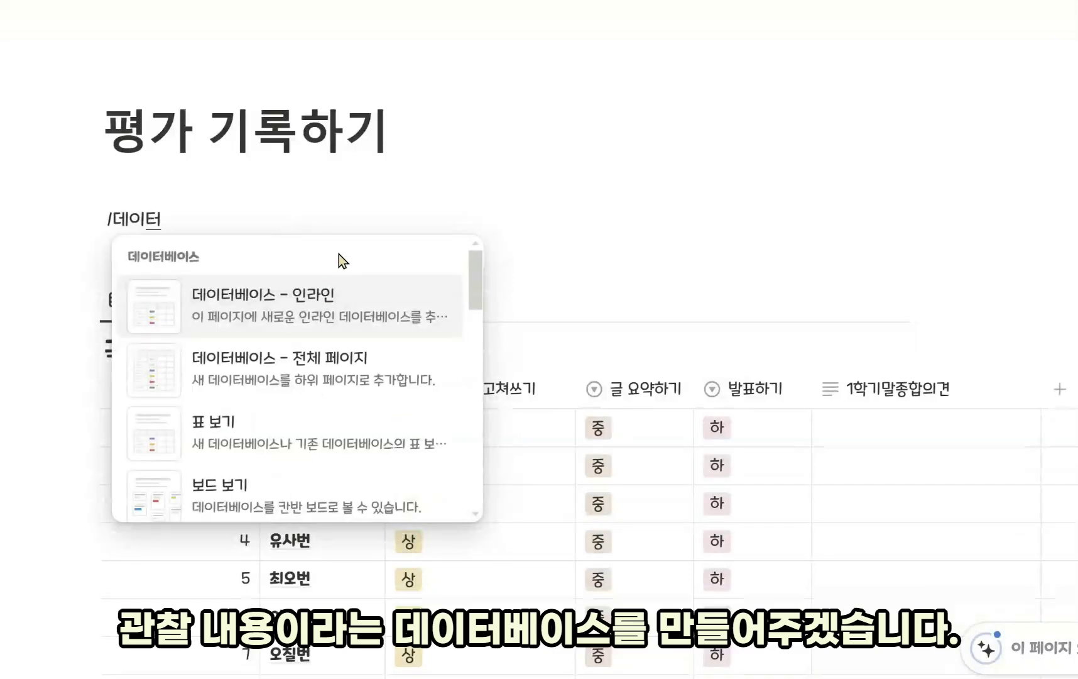
pyautogui.click(321, 312)
# Narrow the 이름 column of the new inline database and title the database 관찰내용
pyautogui.scroll(-6, 415, 380)
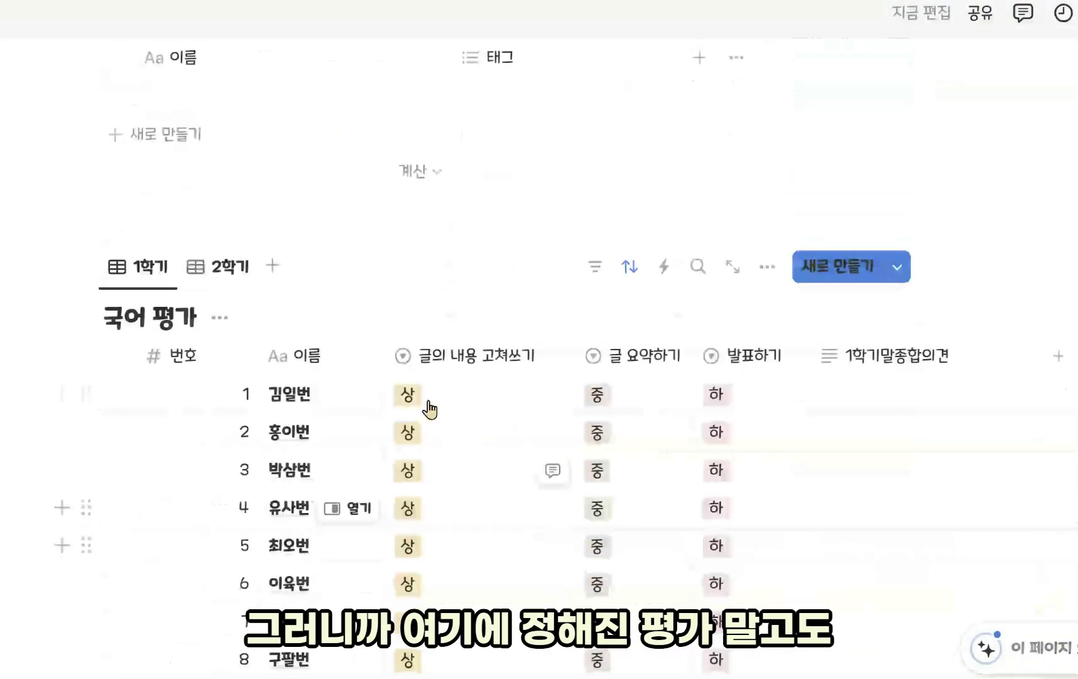
pyautogui.scroll(-2, 571, 461)
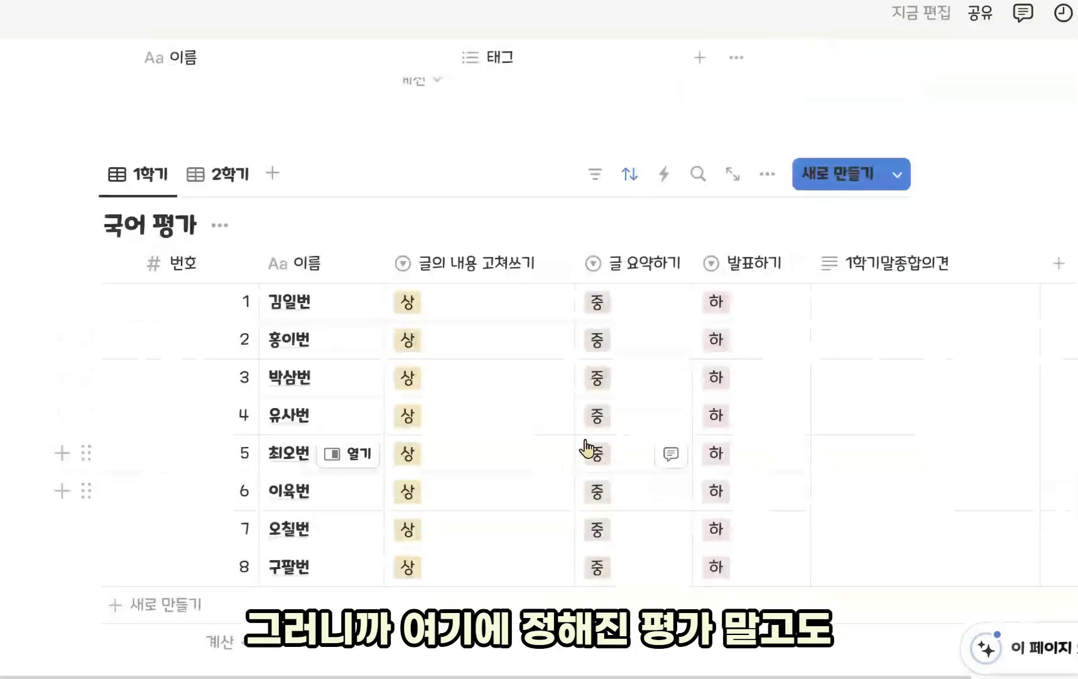
pyautogui.scroll(2, 587, 446)
pyautogui.scroll(2, 584, 445)
pyautogui.scroll(2, 559, 248)
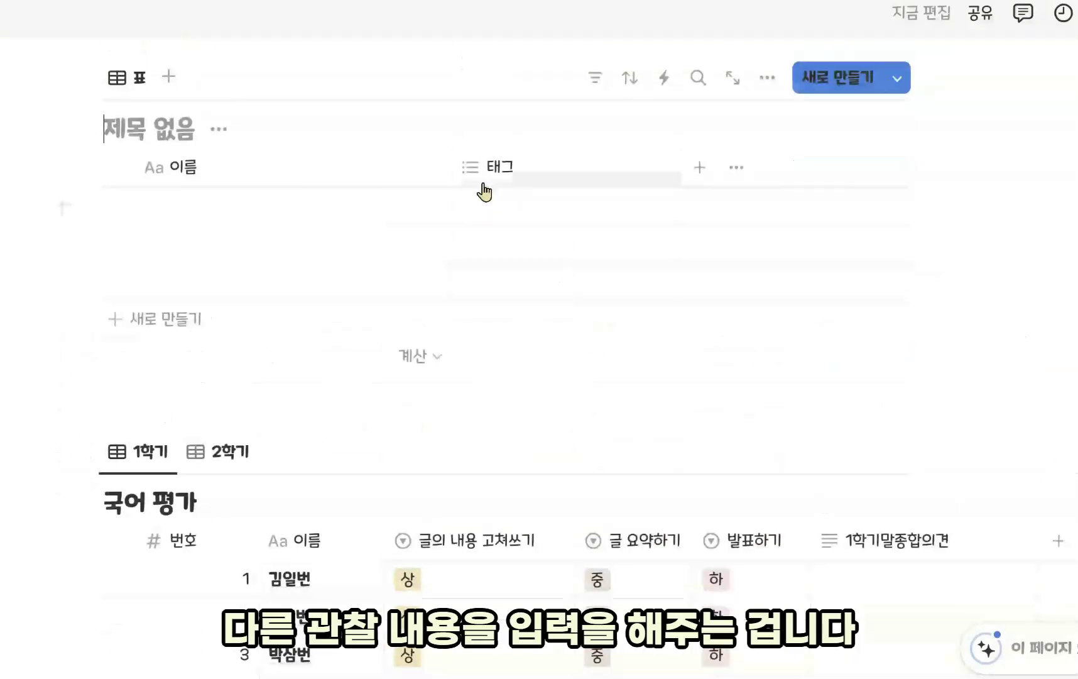
pyautogui.moveTo(451, 167); pyautogui.dragTo(369, 167)
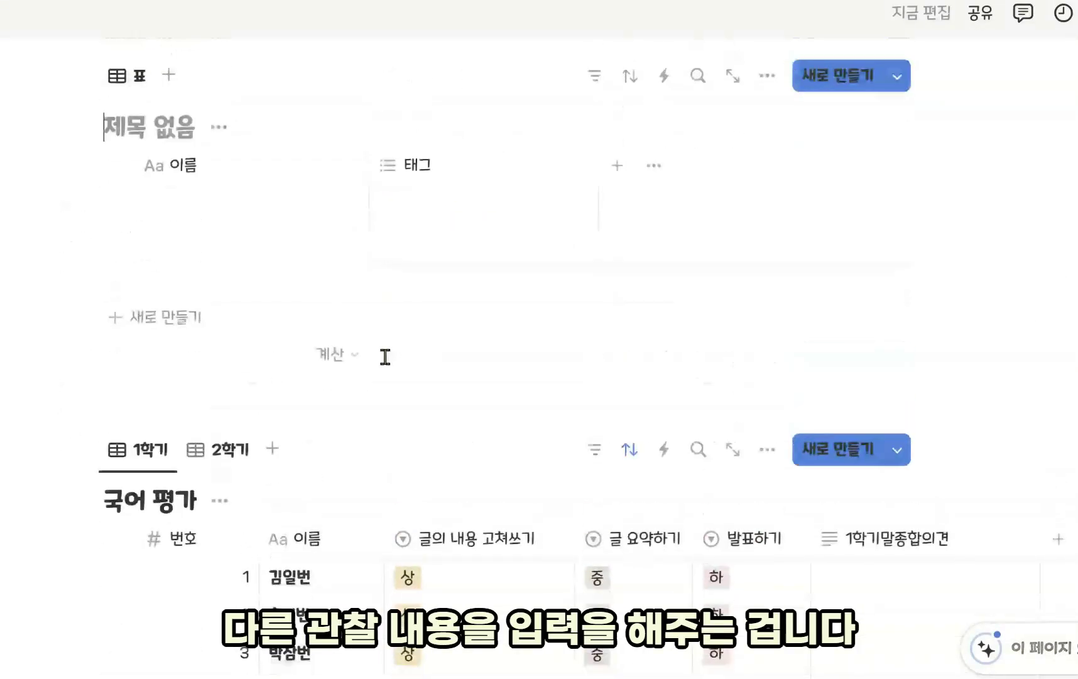
pyautogui.scroll(2, 286, 290)
pyautogui.write('관찰내용')
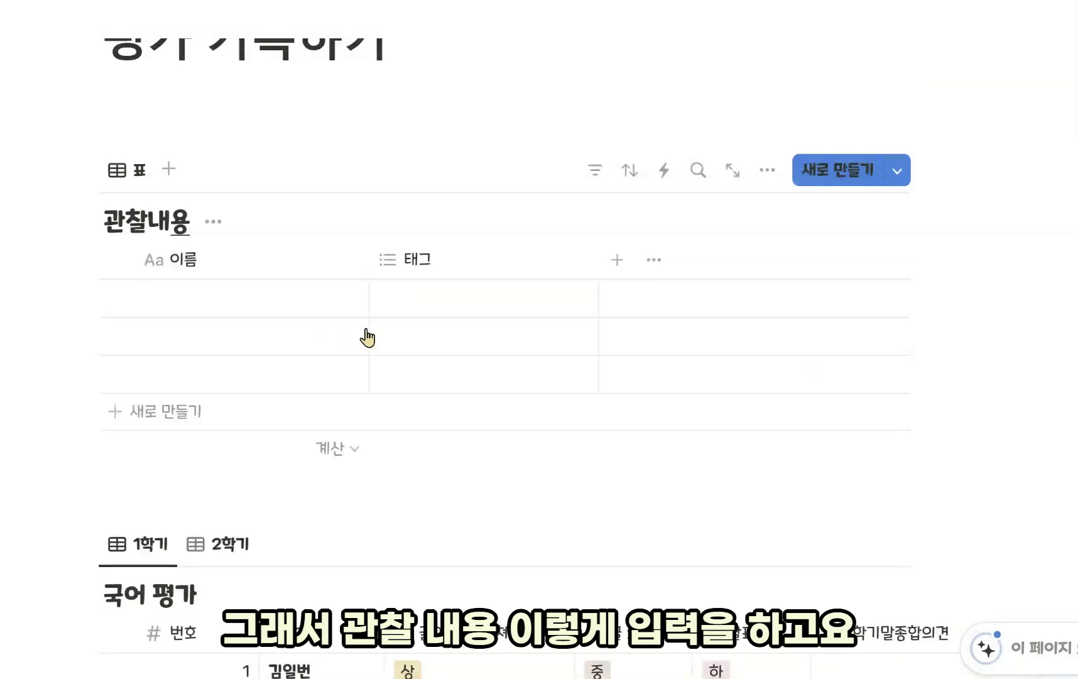
# Rename the 이름 column of the 관찰내용 database as 관찰내용 and narrow it further
pyautogui.moveTo(369, 261); pyautogui.dragTo(346, 265)
pyautogui.click(250, 262)
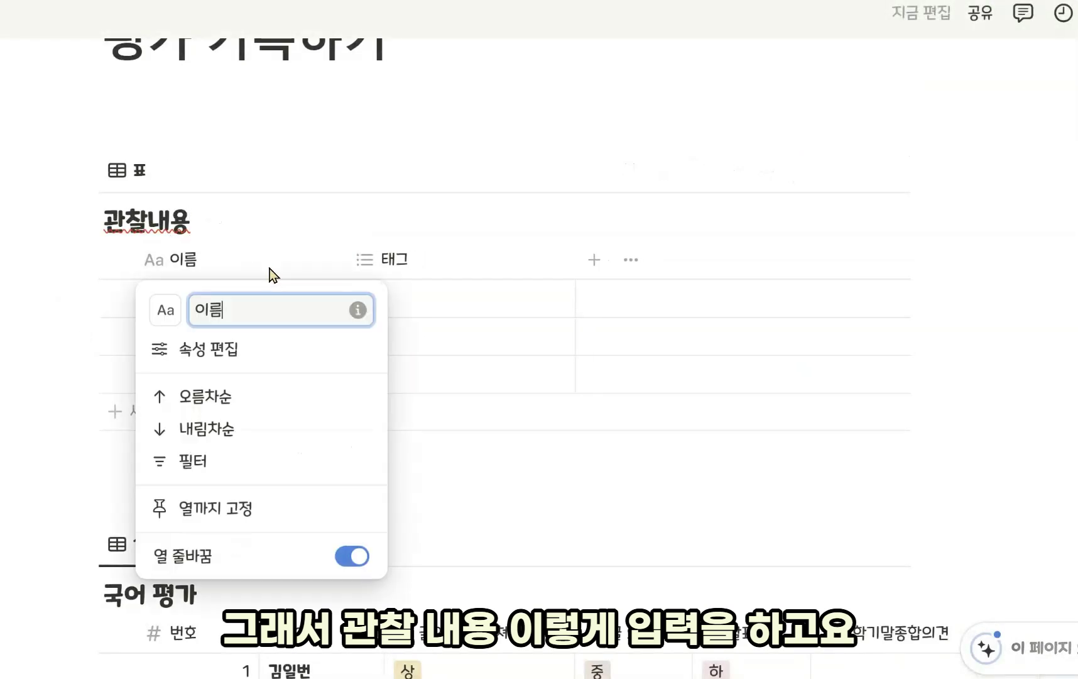
pyautogui.write('관찰내용')
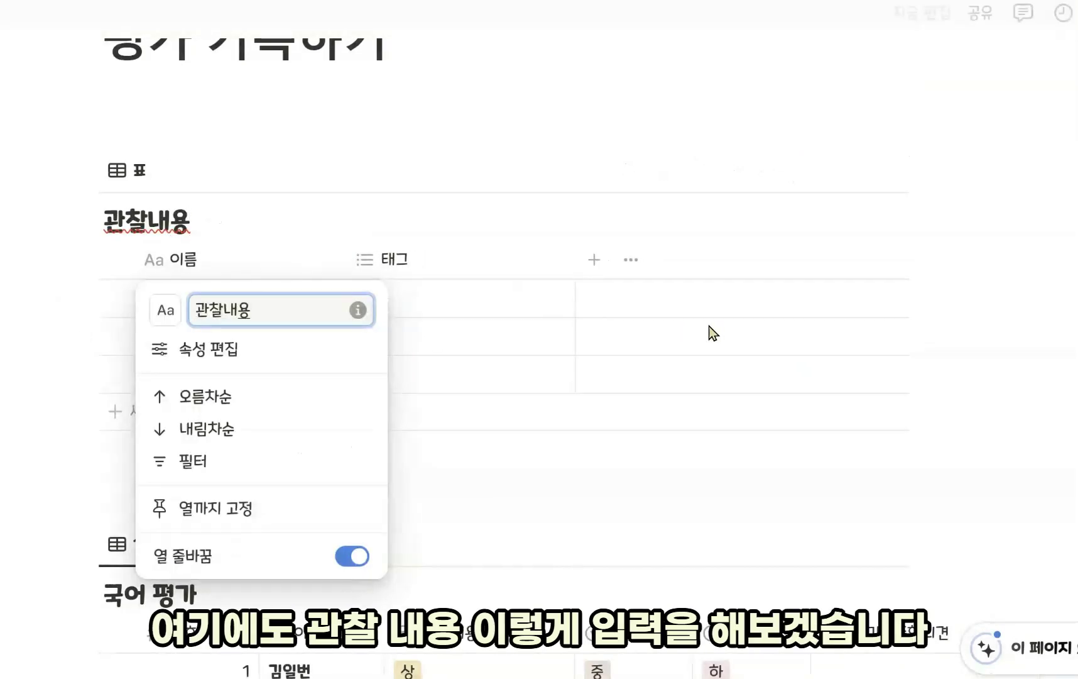
pyautogui.click(614, 342)
pyautogui.moveTo(345, 349); pyautogui.dragTo(338, 351)
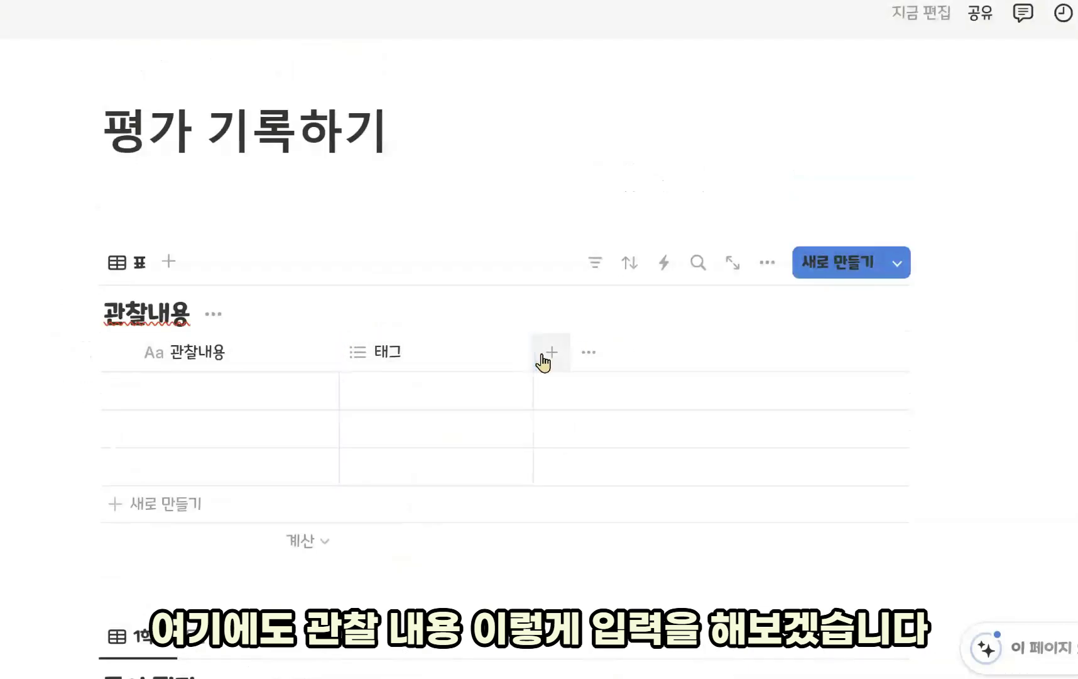
# Add a 생성 일시 property to the 관찰내용 database as a new column after 태그
pyautogui.click(551, 353)
pyautogui.scroll(-10, 1006, 566)
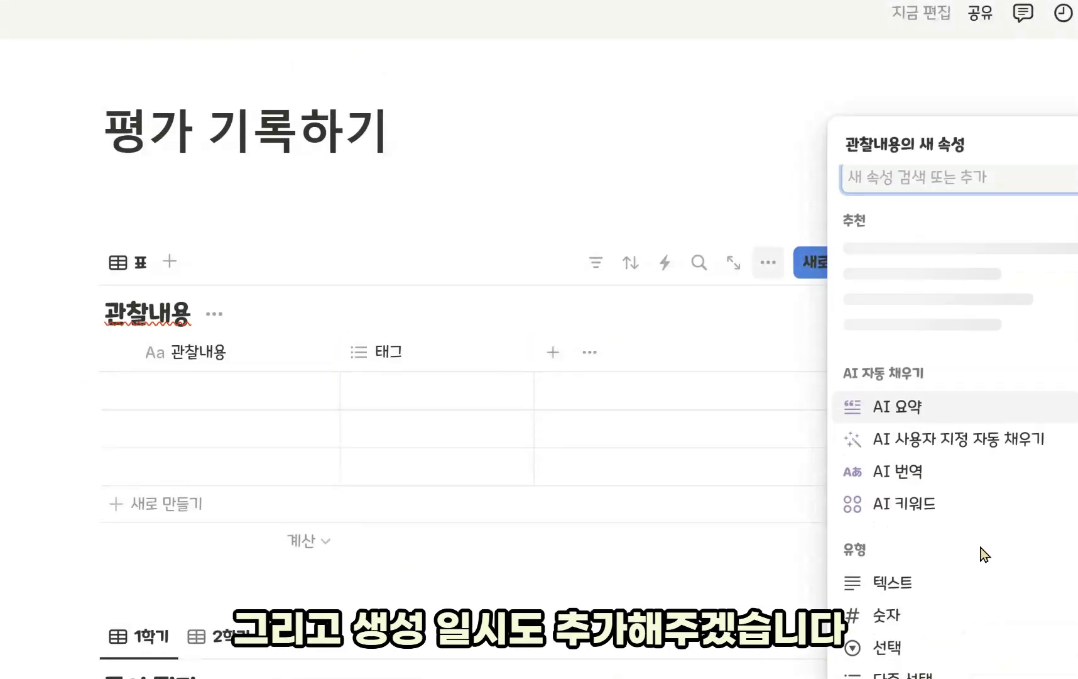
pyautogui.click(879, 534)
pyautogui.click(715, 412)
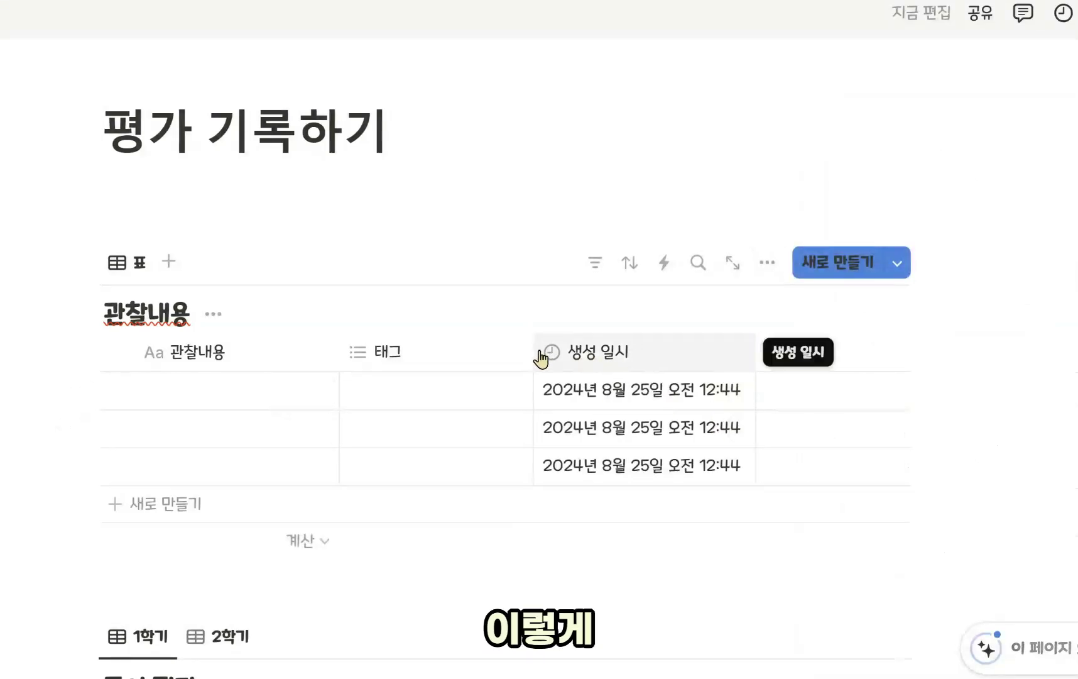
# Narrow the 태그 column of the 관찰내용 database slightly and look over the subject databases below it
pyautogui.moveTo(531, 353); pyautogui.dragTo(524, 354)
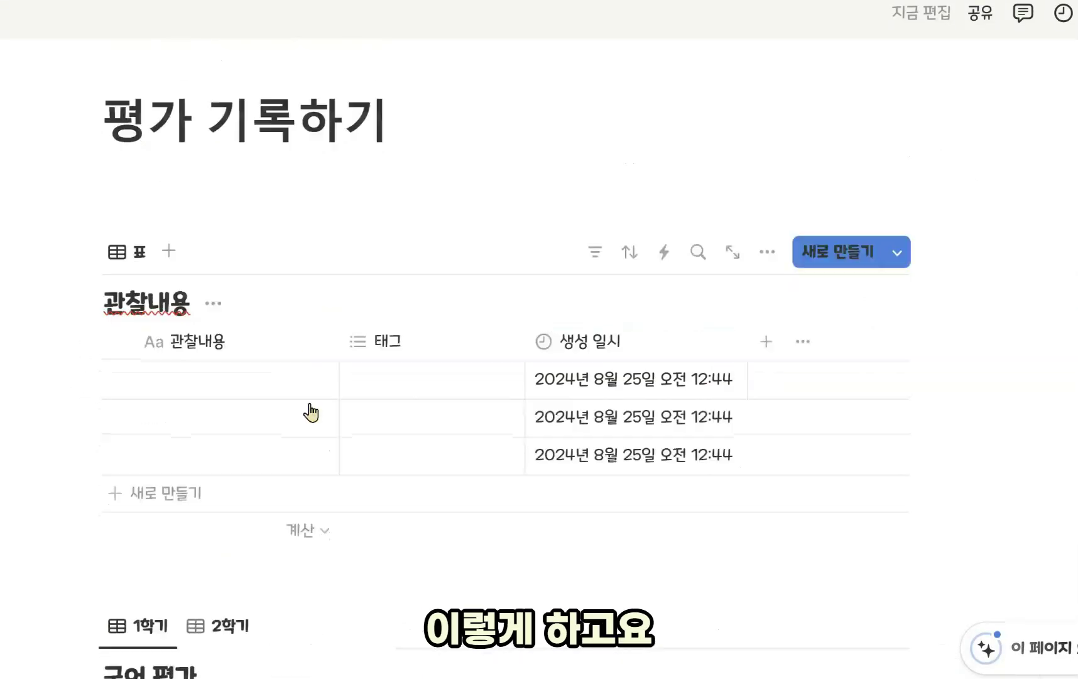
pyautogui.scroll(-2, 408, 377)
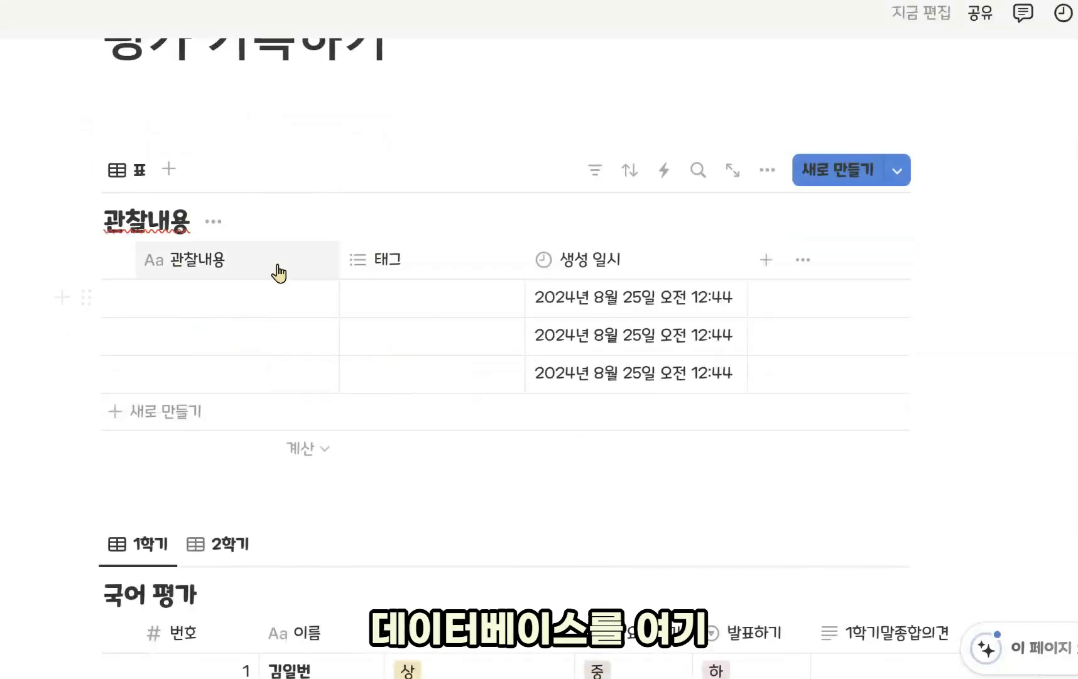
pyautogui.scroll(-4, 278, 272)
pyautogui.scroll(-9, 440, 408)
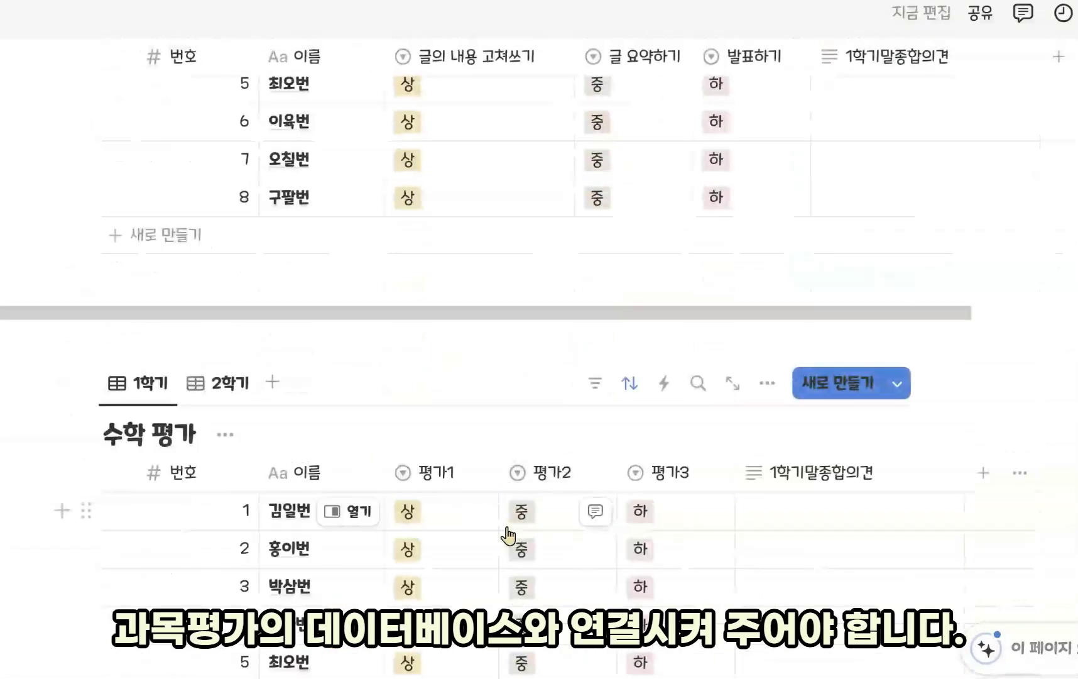
pyautogui.scroll(14, 488, 486)
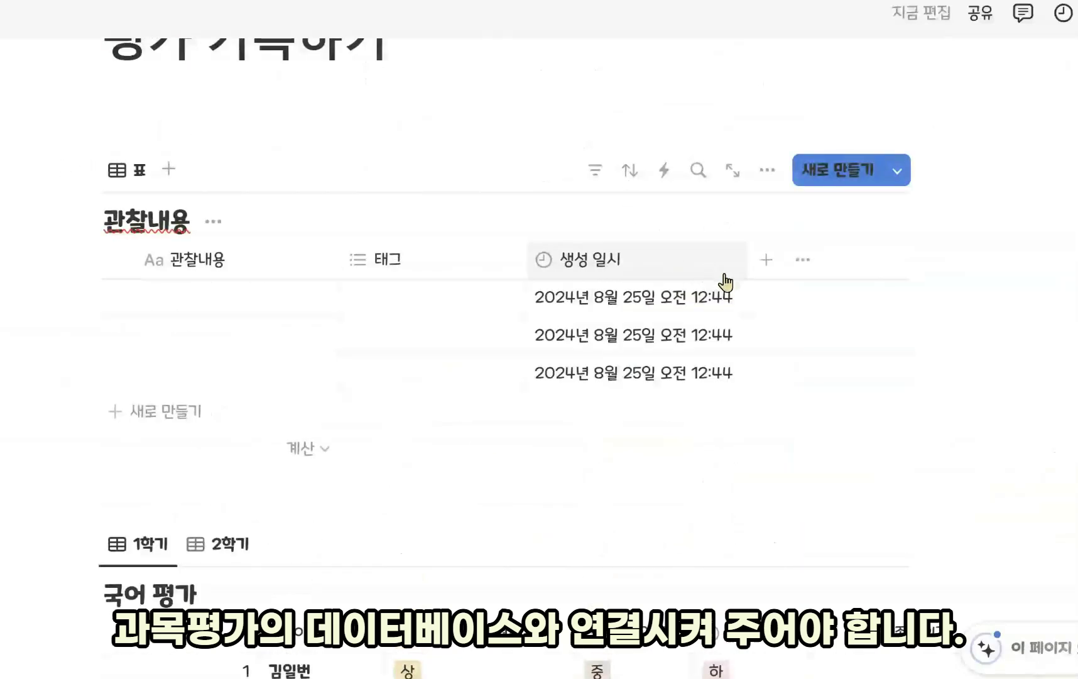
# Add a two-way relation property from 관찰내용 to the 국어 평가 database, naming the related property there 국어 관찰내용
pyautogui.click(769, 262)
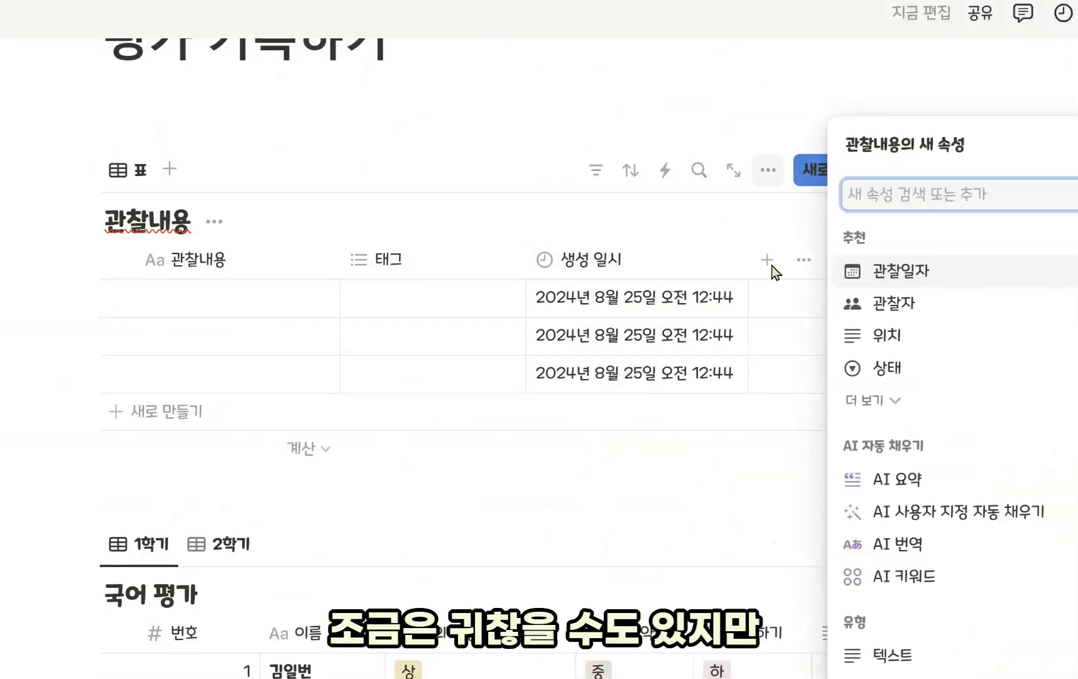
pyautogui.scroll(-10, 963, 558)
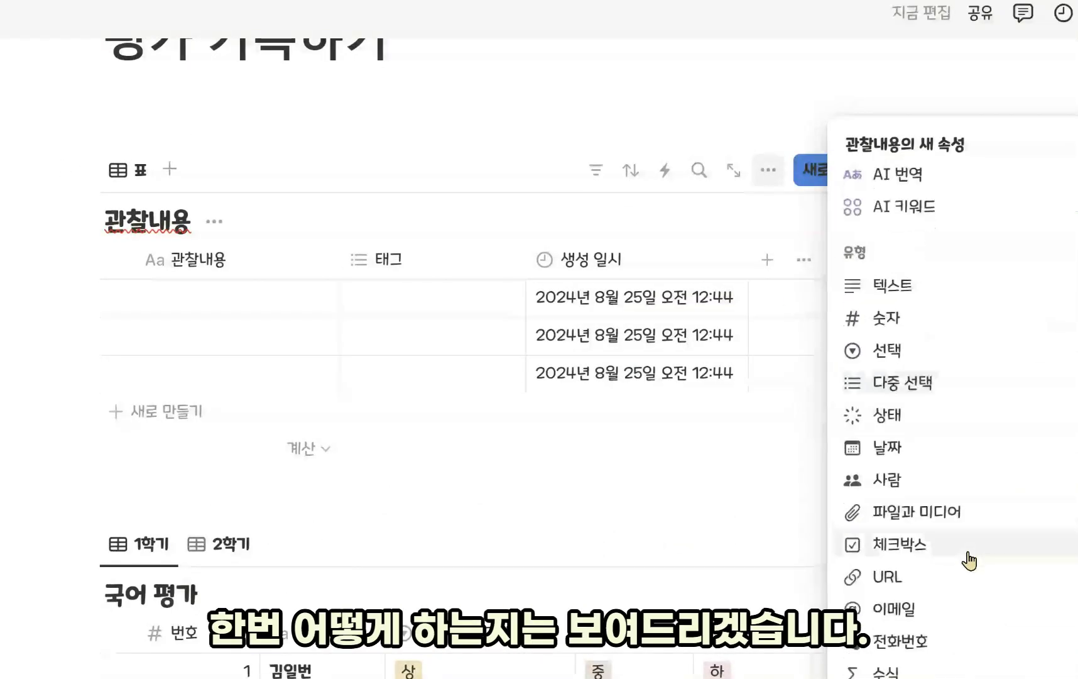
pyautogui.click(945, 429)
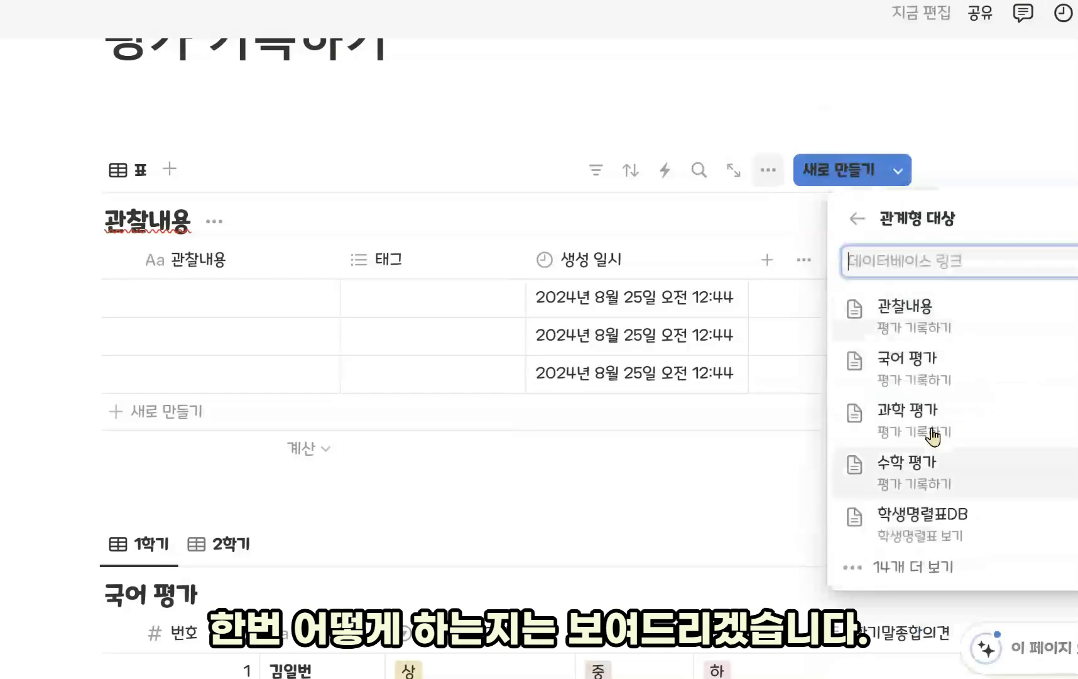
pyautogui.click(953, 382)
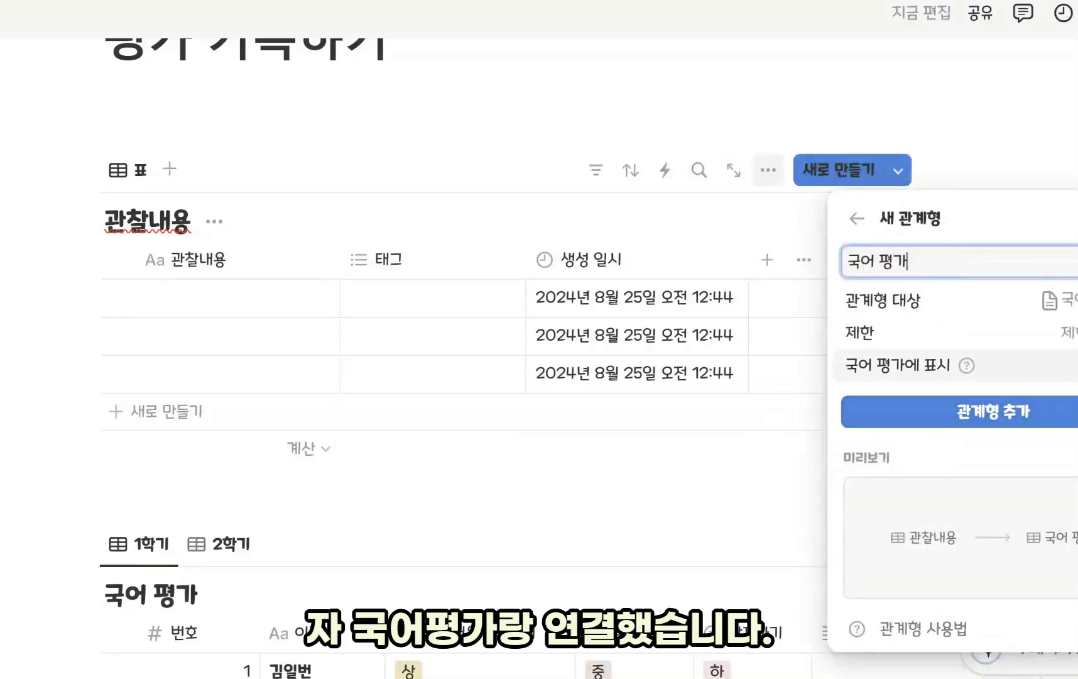
pyautogui.click(980, 365)
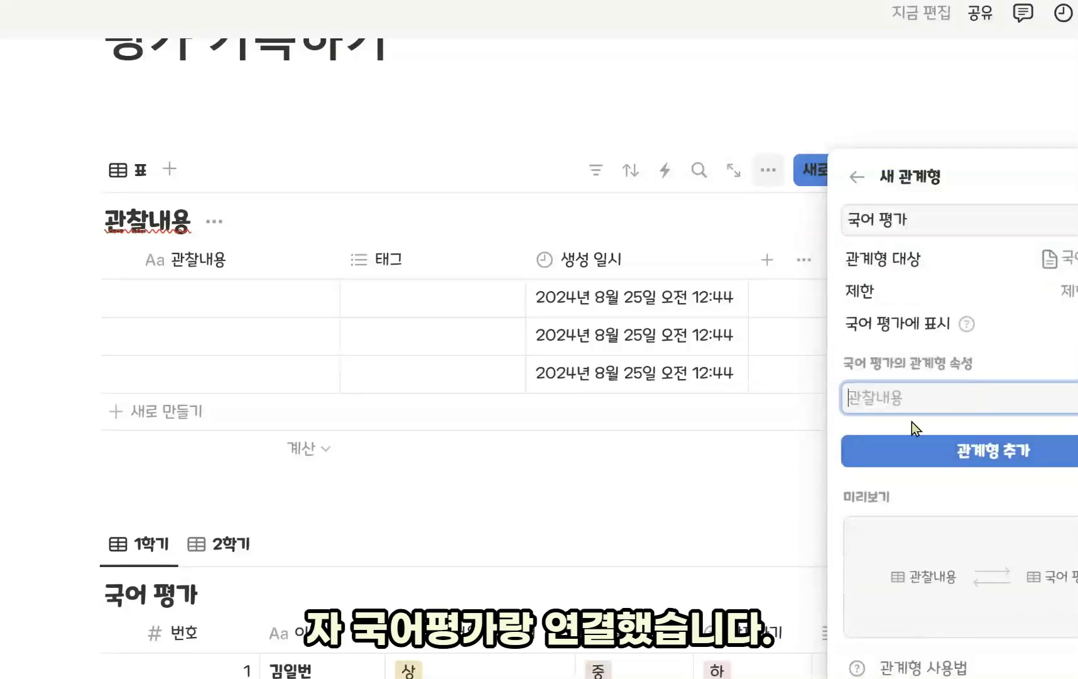
pyautogui.write('국어')
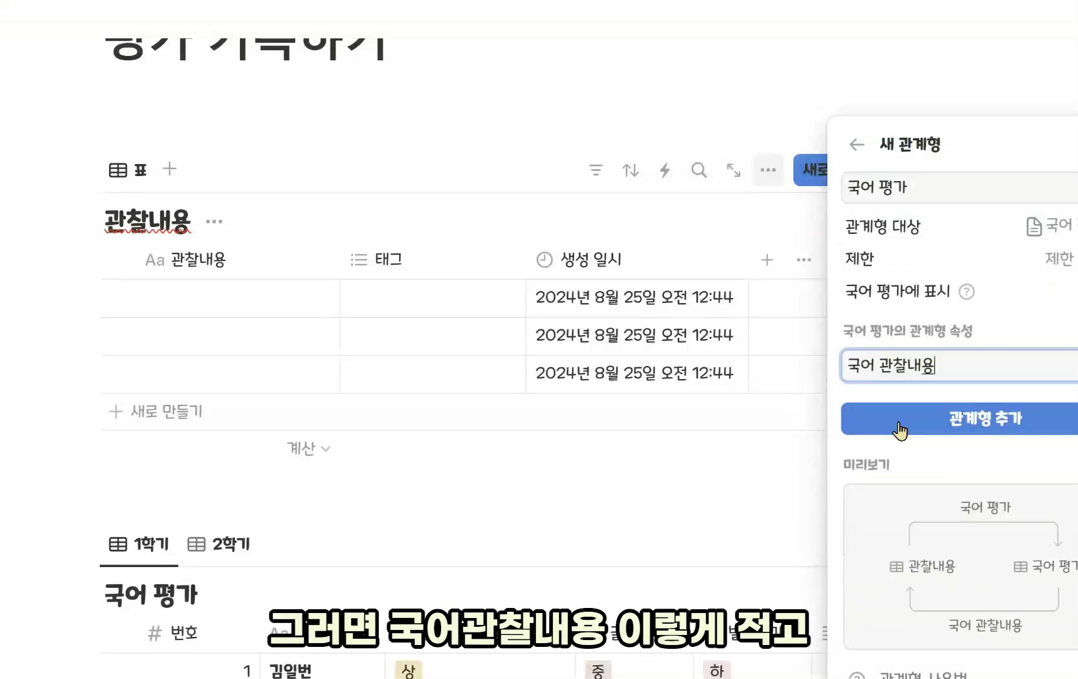
pyautogui.write(' 관찰내용')
pyautogui.click(957, 185)
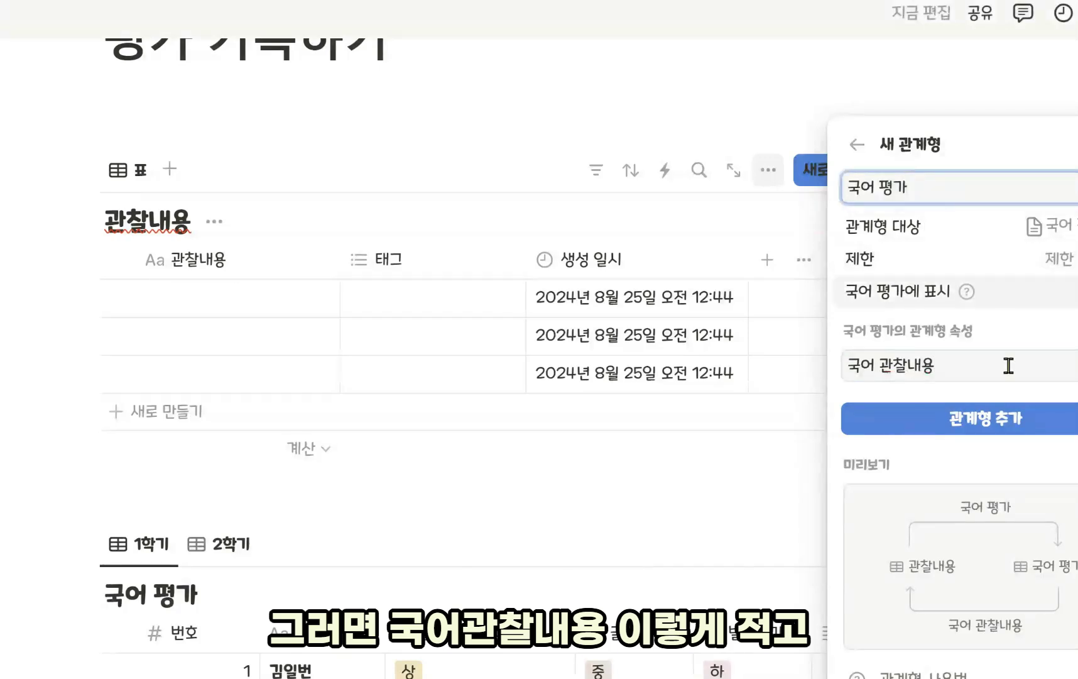
pyautogui.click(1013, 415)
pyautogui.click(748, 368)
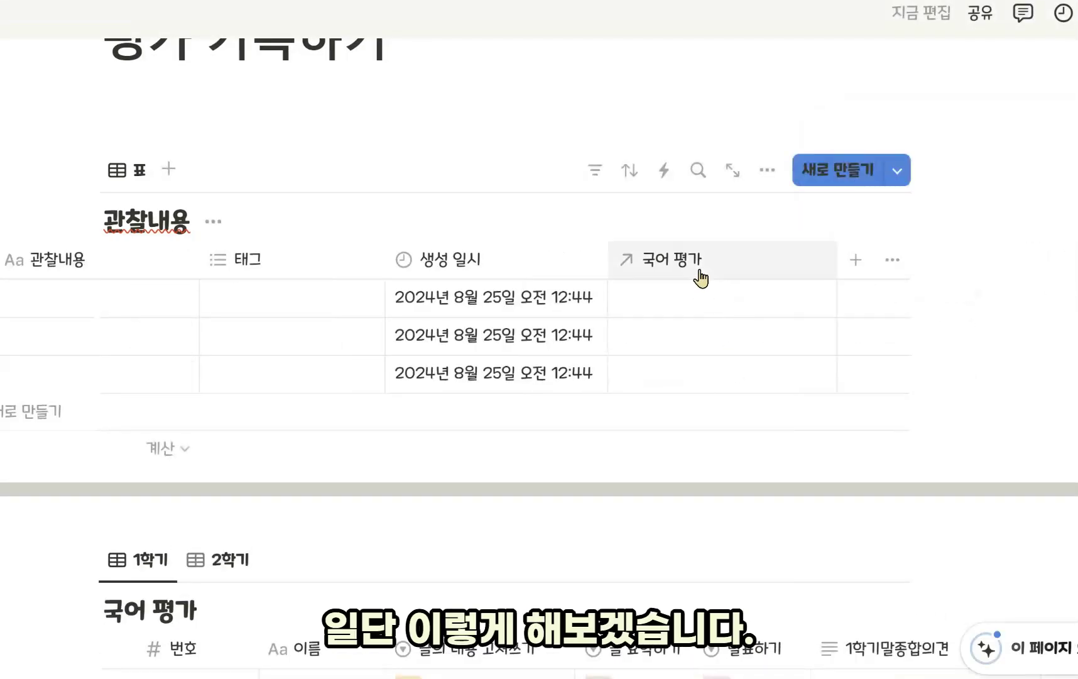
# Move the 국어 평가 relation column before 생성 일시 and rename it as 학생명
pyautogui.moveTo(708, 274); pyautogui.dragTo(510, 272)
pyautogui.click(507, 268)
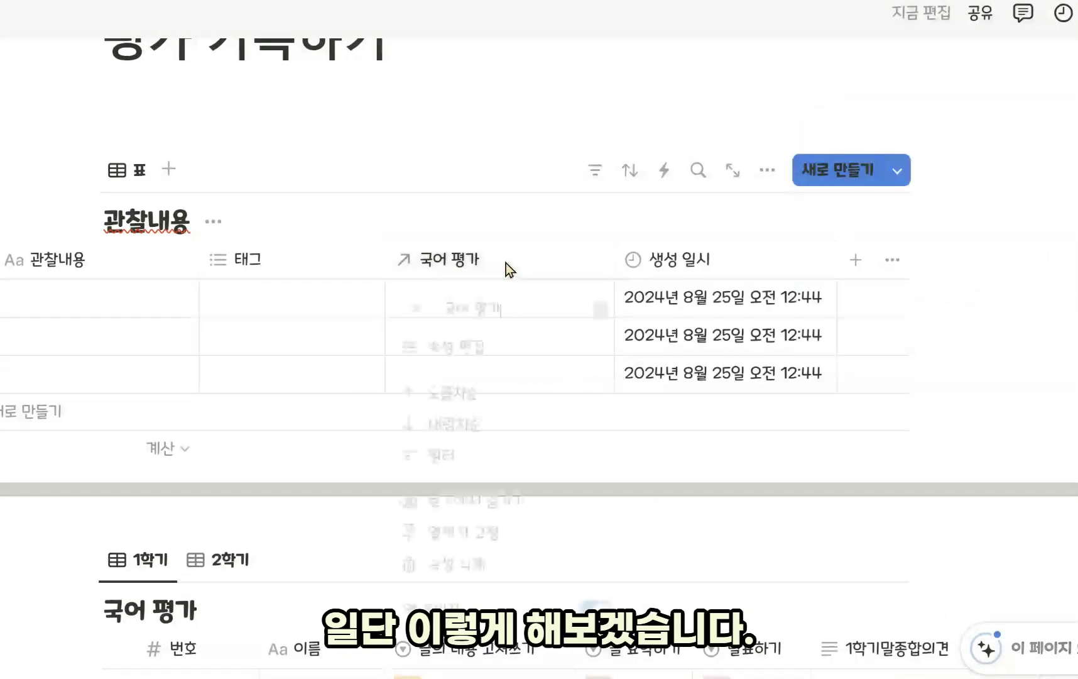
pyautogui.press('BackSpace')
pyautogui.press('BackSpace')
pyautogui.press('BackSpace')
pyautogui.press('BackSpace')
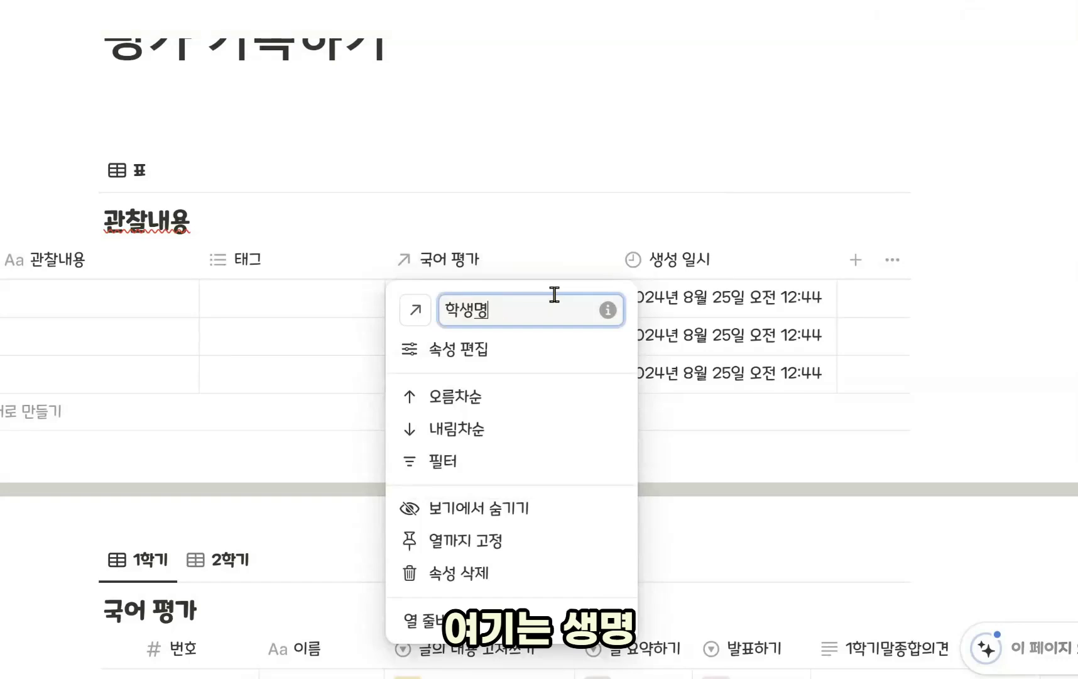
pyautogui.write('학생명')
pyautogui.click(875, 333)
# Delete the 태그 property from the 관찰내용 database and widen the 관찰내용 column
pyautogui.hscroll(-3, 667, 505)
pyautogui.click(377, 259)
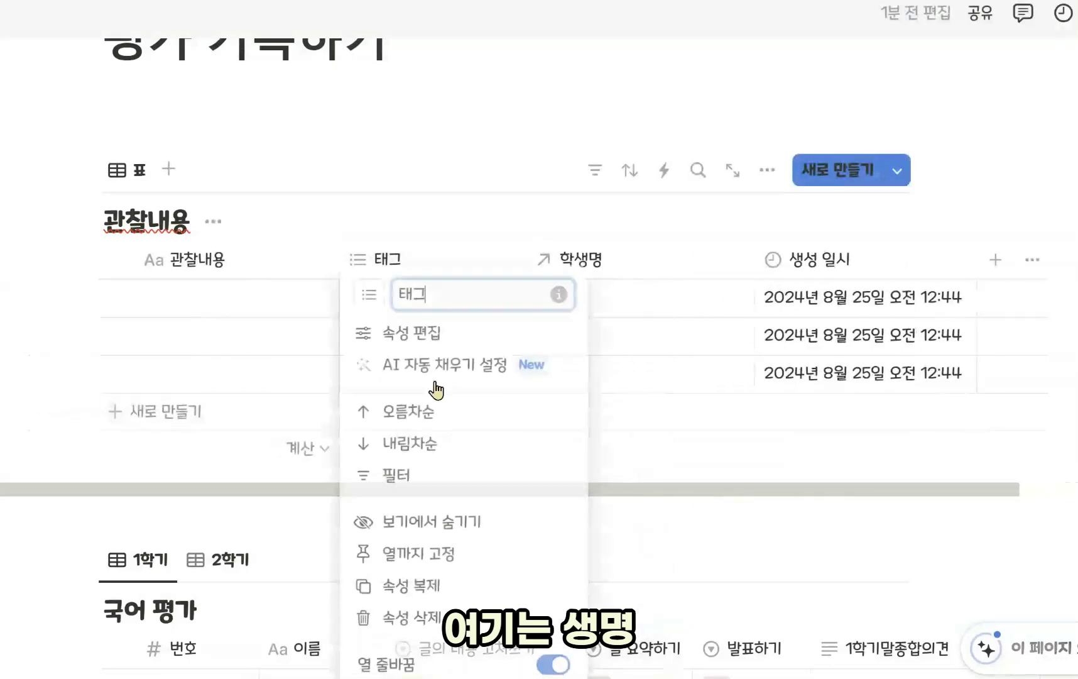
pyautogui.click(429, 625)
pyautogui.click(402, 354)
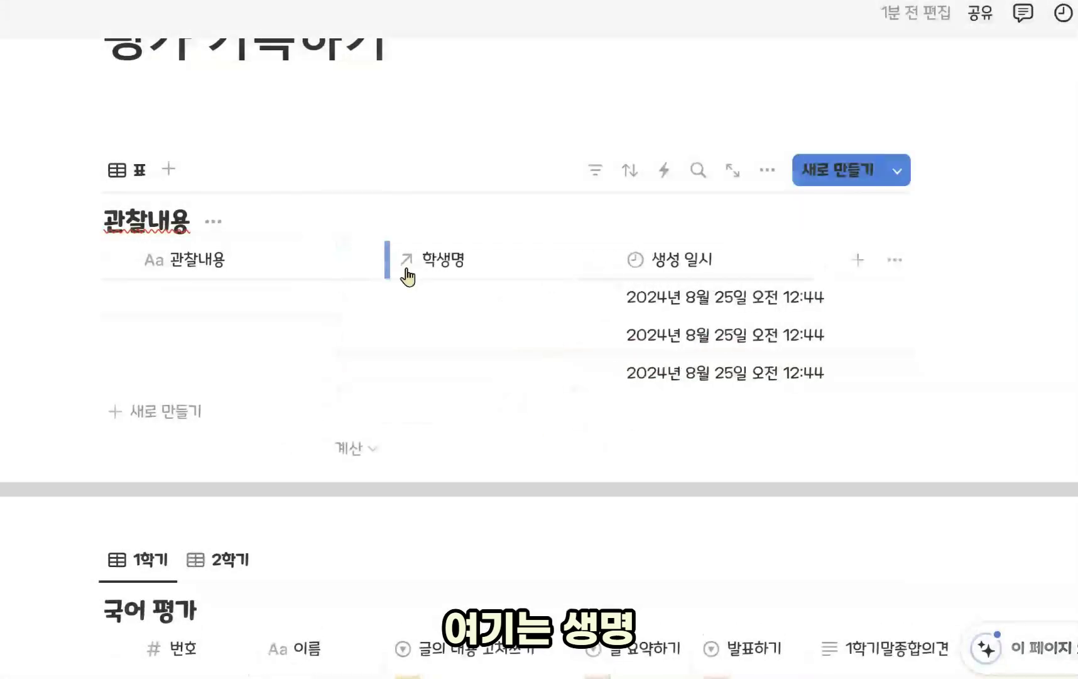
pyautogui.scroll(-2, 364, 317)
pyautogui.scroll(2, 373, 335)
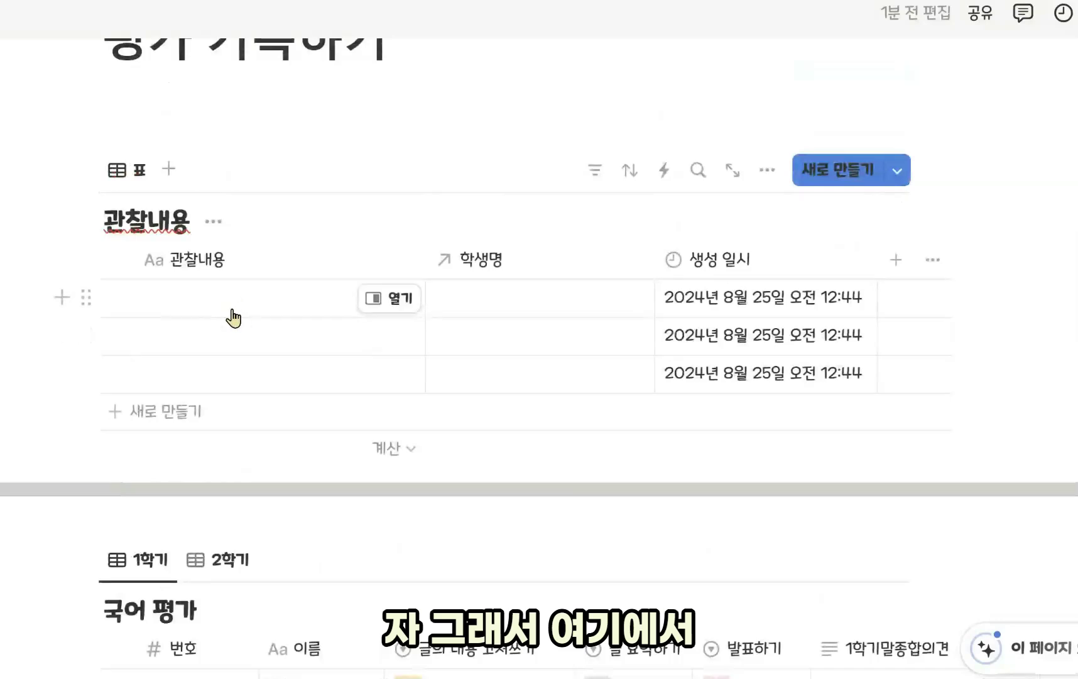
# Enter the note "수업시간 ㅇㅇ활동에서 발표를 잘함." in the first 관찰내용 row and link the first listed student under 학생명
pyautogui.click(235, 316)
pyautogui.write('수업시간 ㅇㅇ')
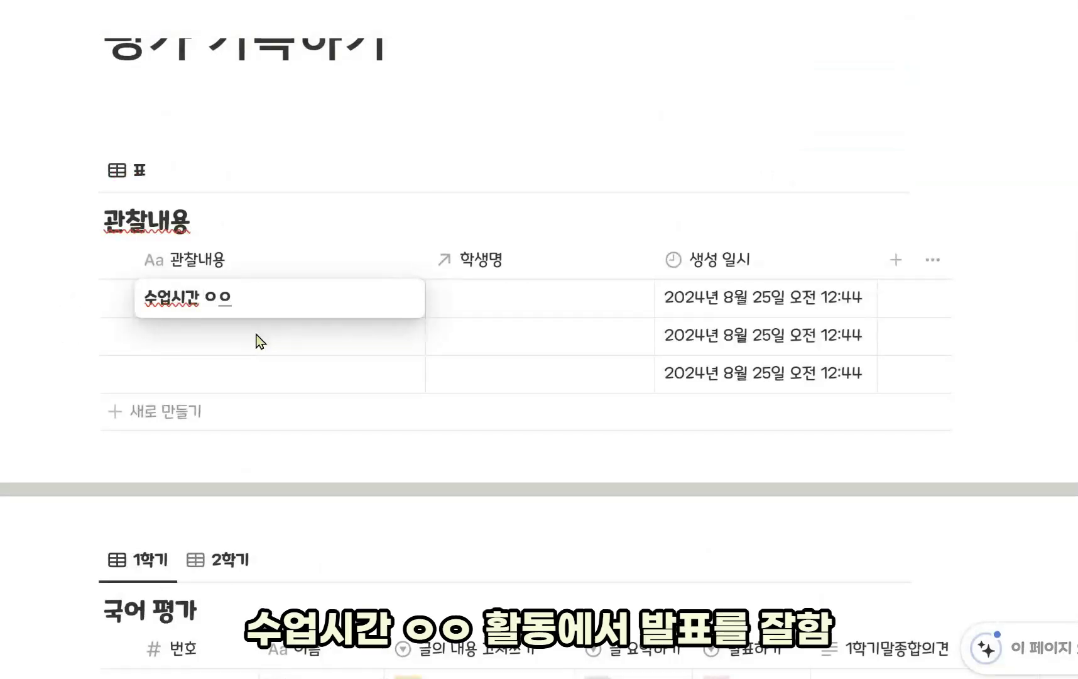
pyautogui.write('활동에서 발표를 잘')
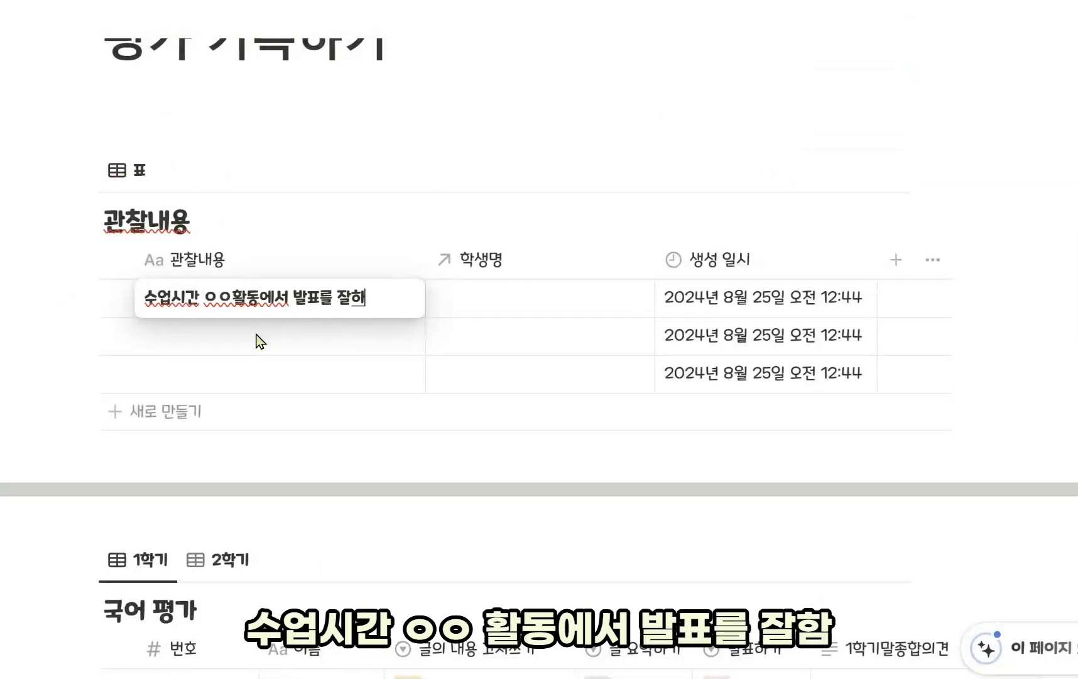
pyautogui.write('함.')
pyautogui.click(521, 310)
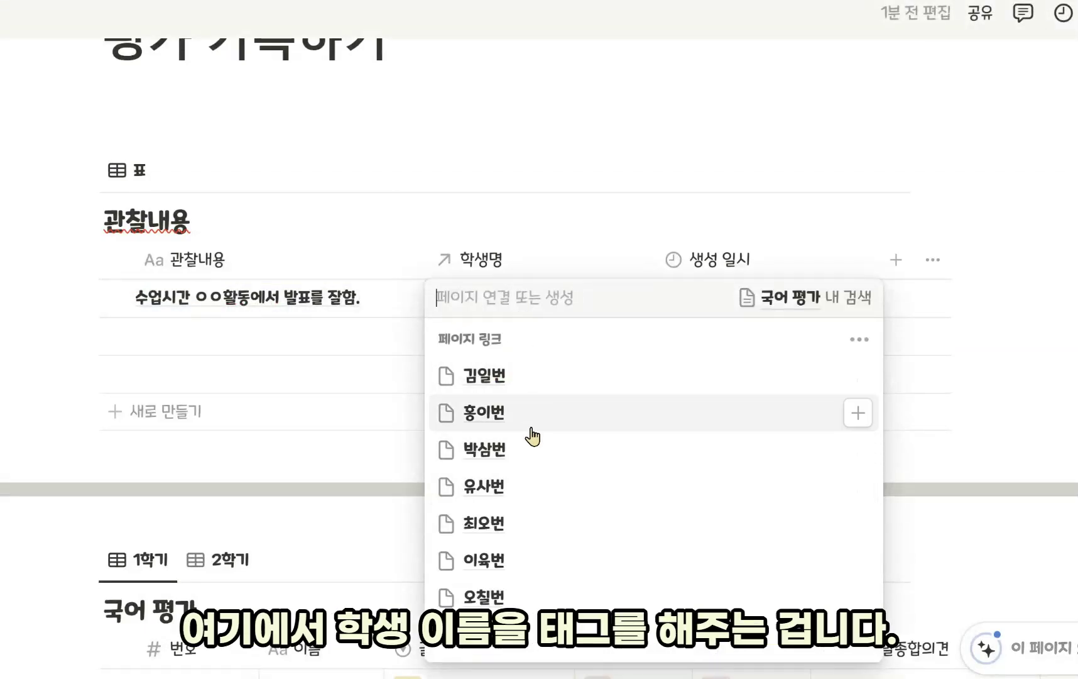
pyautogui.click(513, 380)
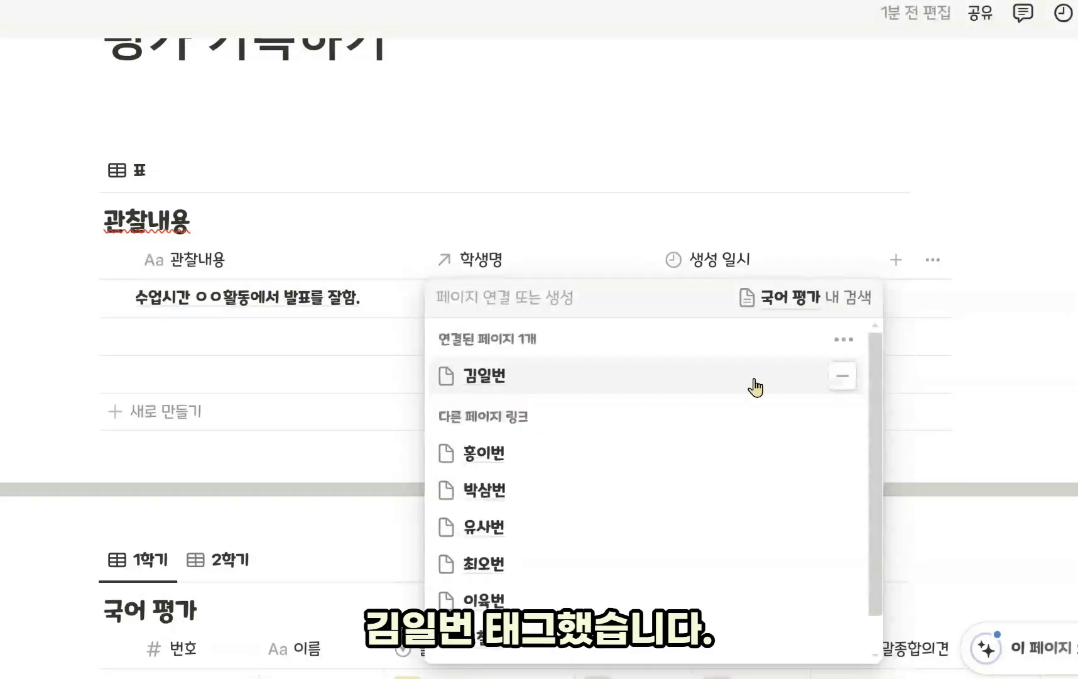
pyautogui.click(910, 428)
# Show the hidden 국어 관찰내용 property in the 1학기 view of the 국어 평가 database
pyautogui.scroll(-3, 779, 440)
pyautogui.scroll(-2, 770, 471)
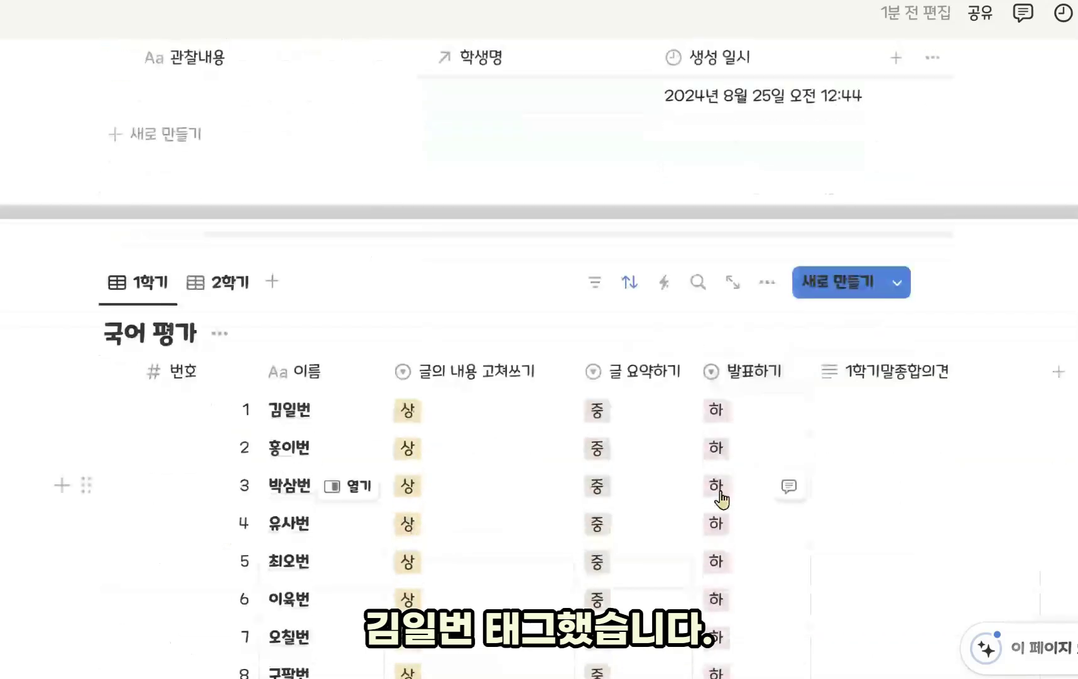
pyautogui.scroll(-2, 790, 506)
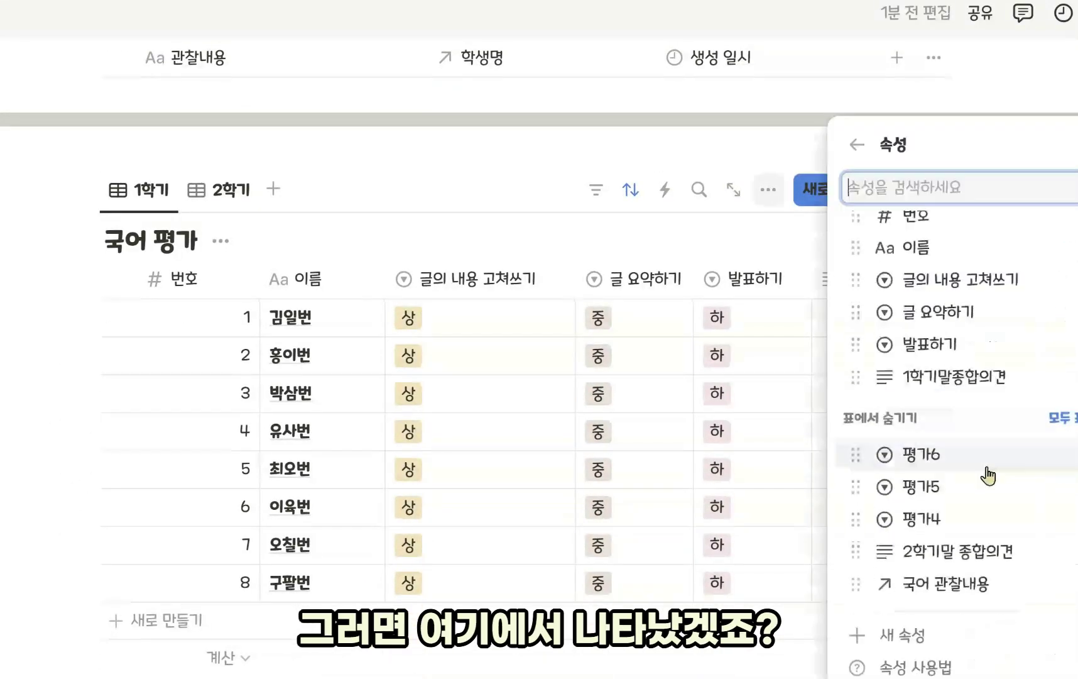
pyautogui.click(1066, 644)
pyautogui.click(810, 465)
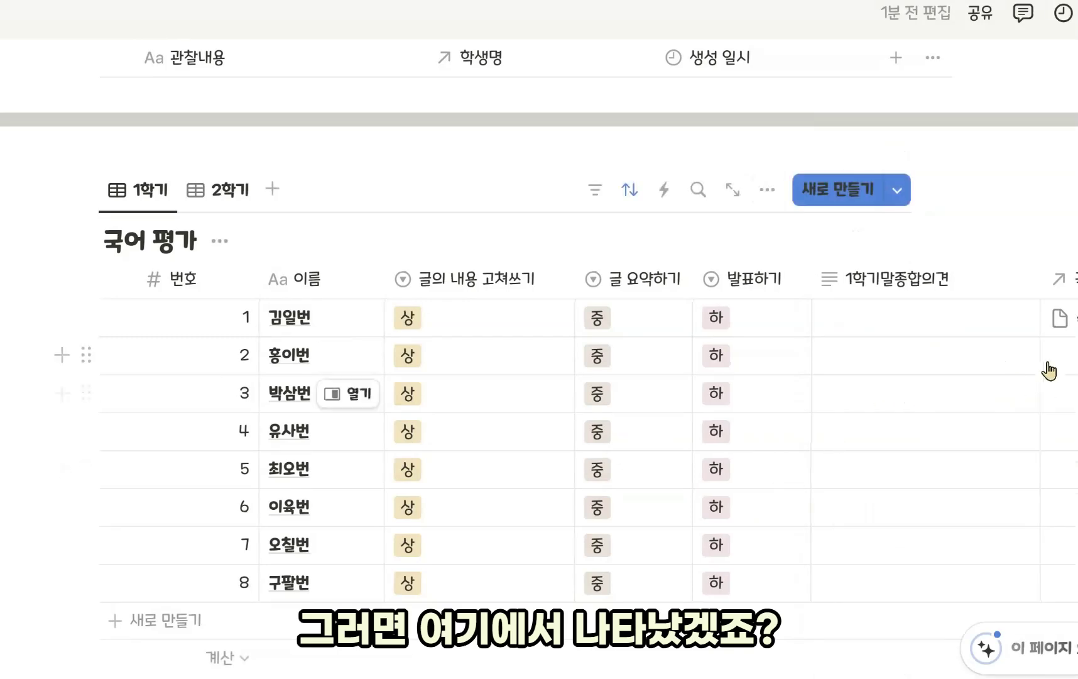
# Move the 국어 관찰내용 column before 1학기말종합의견 in 국어 평가 and widen it to fit the note
pyautogui.hscroll(3, 954, 337)
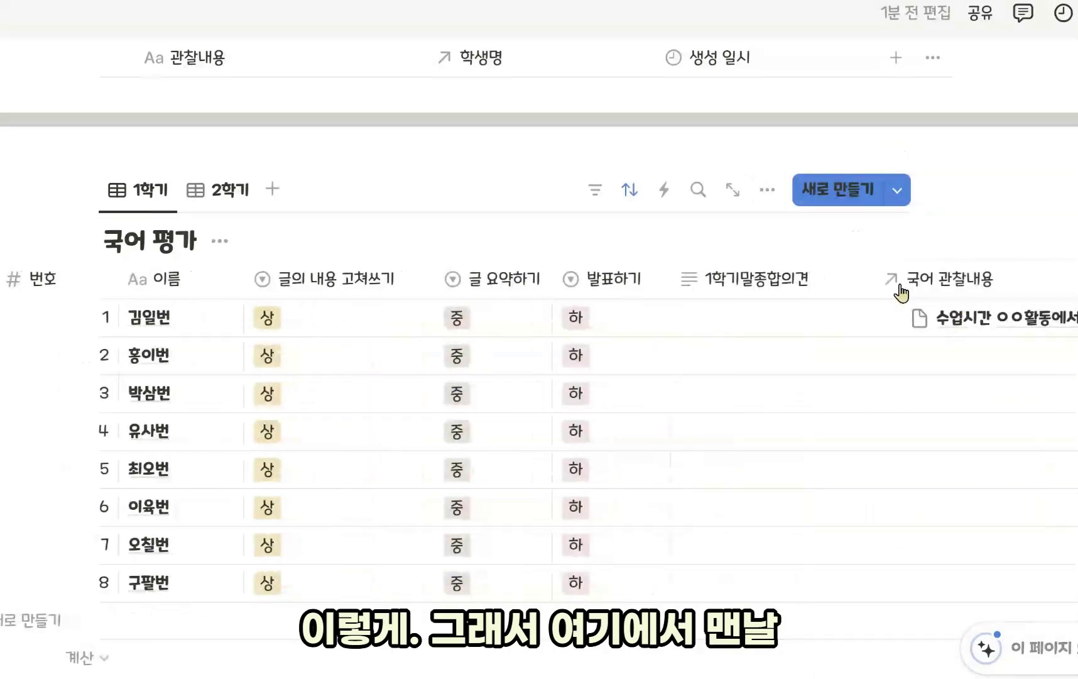
pyautogui.moveTo(898, 288); pyautogui.dragTo(754, 292)
pyautogui.moveTo(914, 283); pyautogui.dragTo(954, 283)
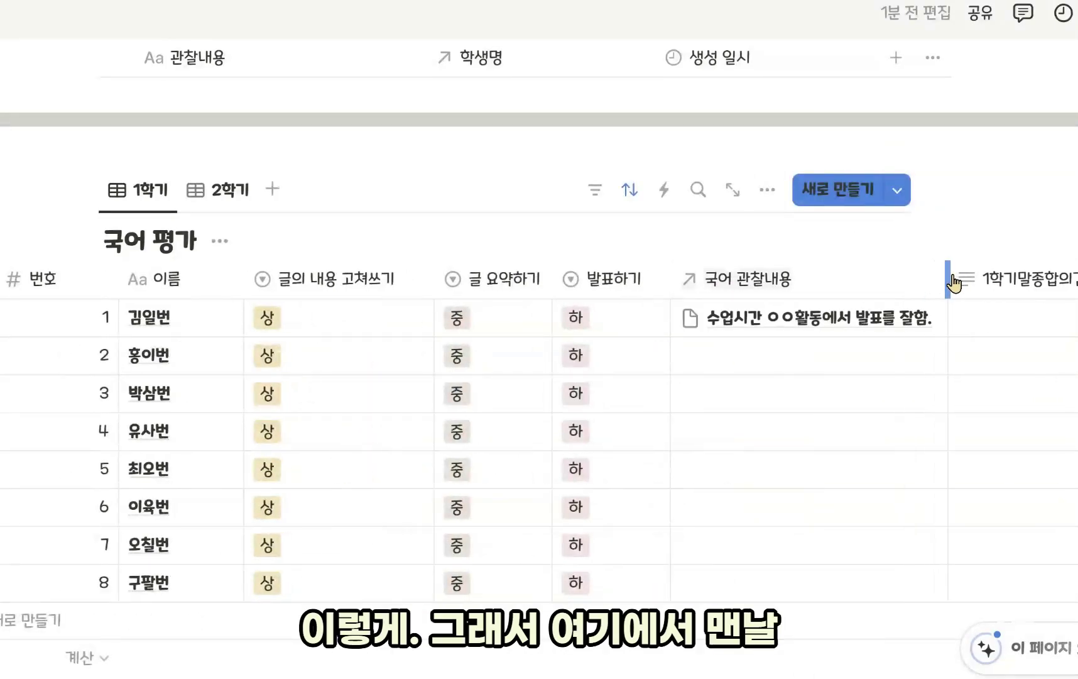
# Add a new empty row at the end of the 관찰내용 database
pyautogui.scroll(5, 817, 478)
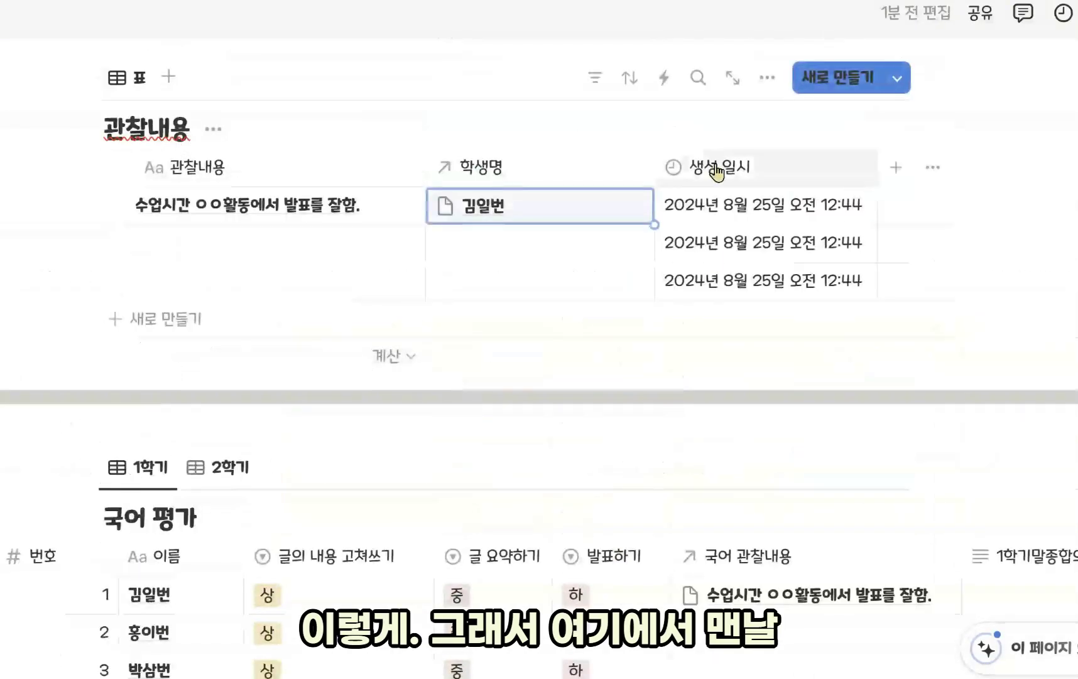
pyautogui.scroll(2, 195, 329)
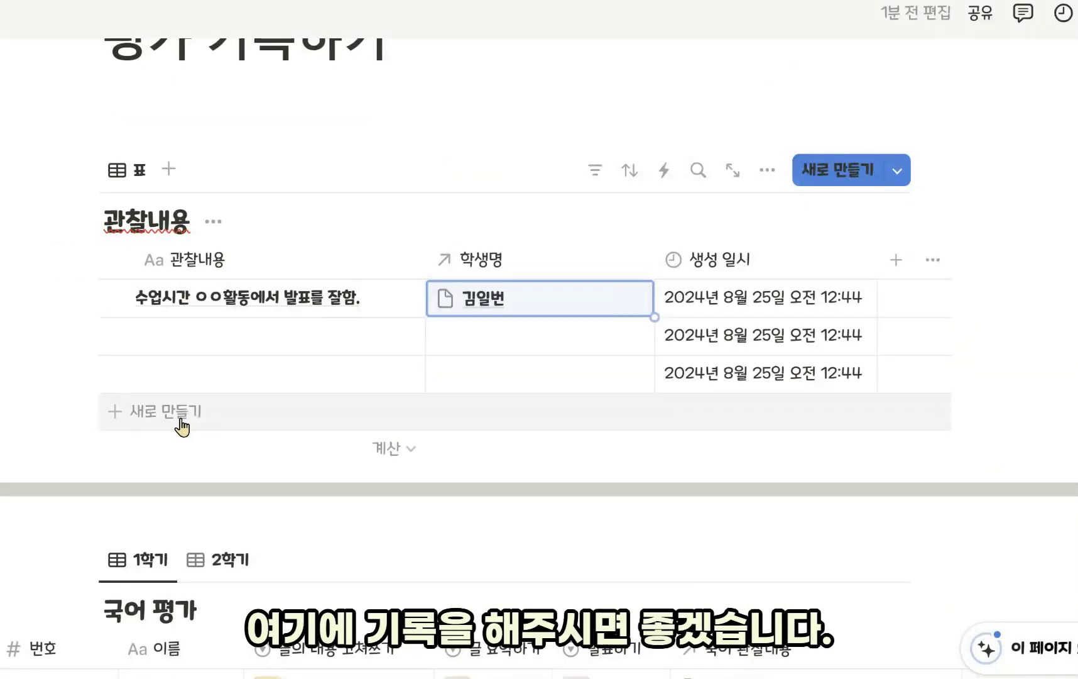
pyautogui.click(212, 418)
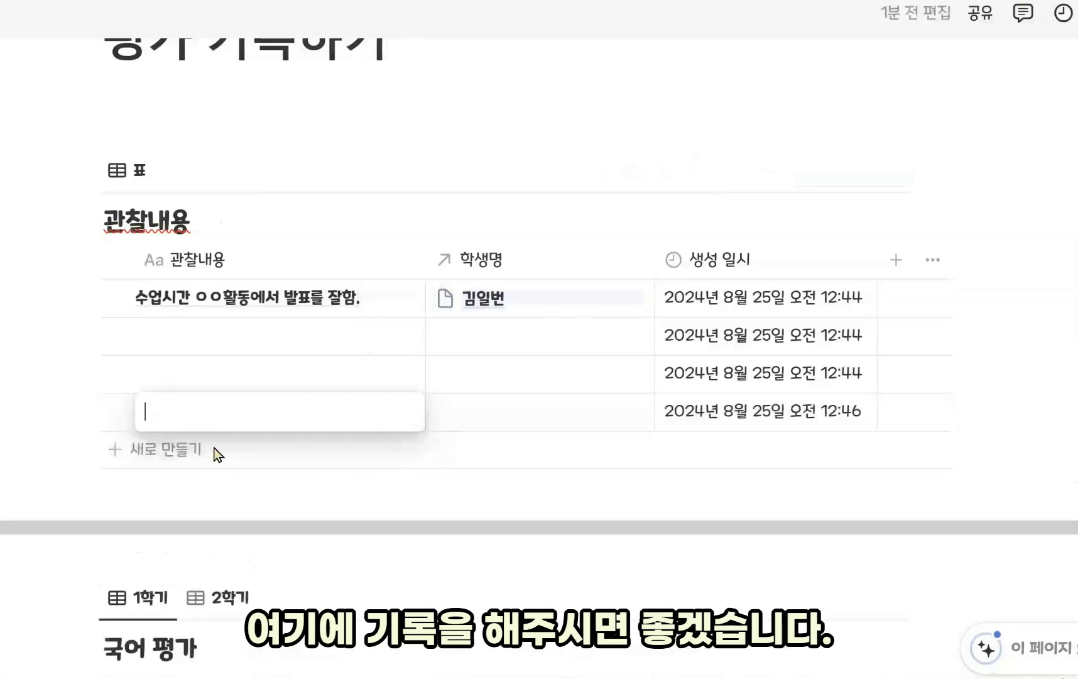
pyautogui.press('Escape')
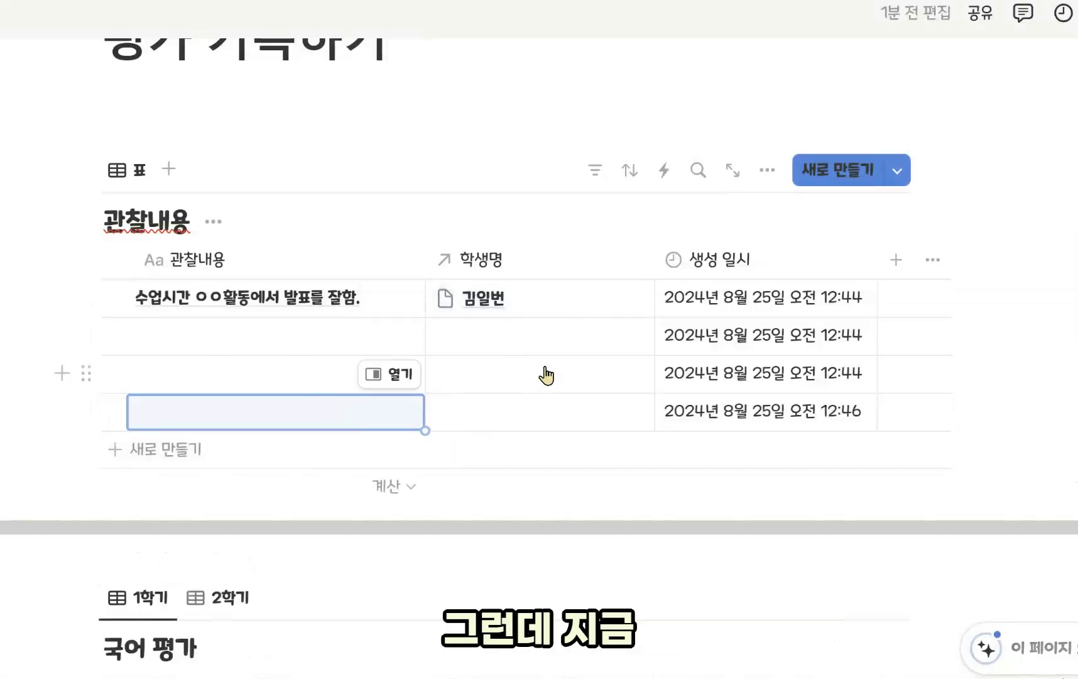
# Rename the 학생명 column of the 관찰내용 database as 학생(국어)
pyautogui.scroll(-3, 546, 375)
pyautogui.scroll(1, 568, 392)
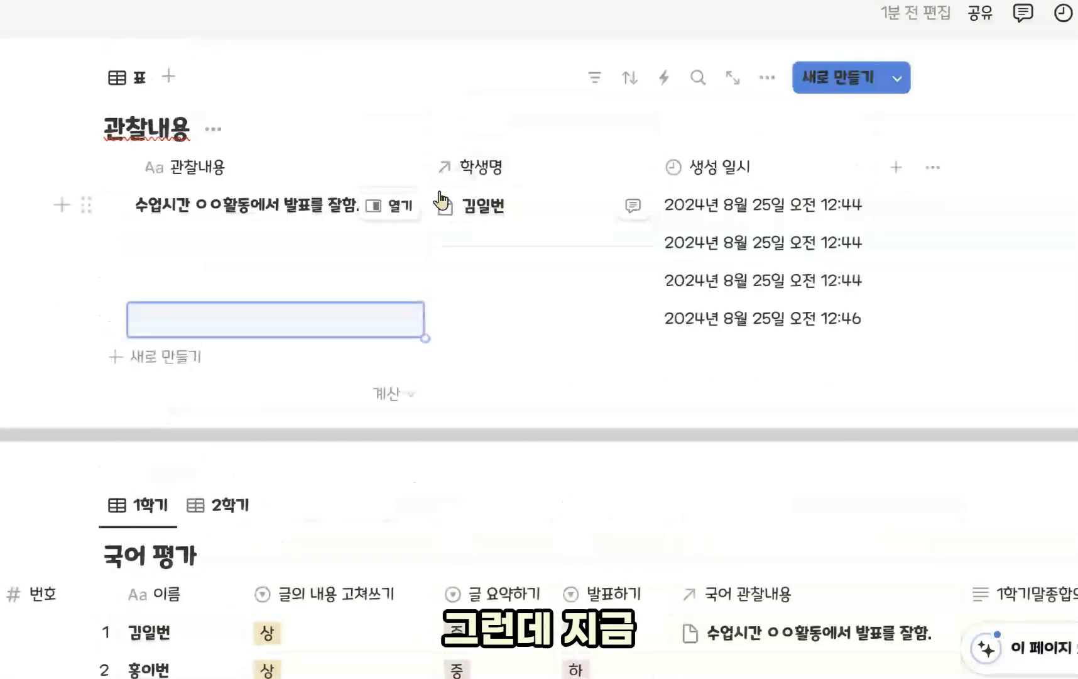
pyautogui.scroll(-3, 534, 248)
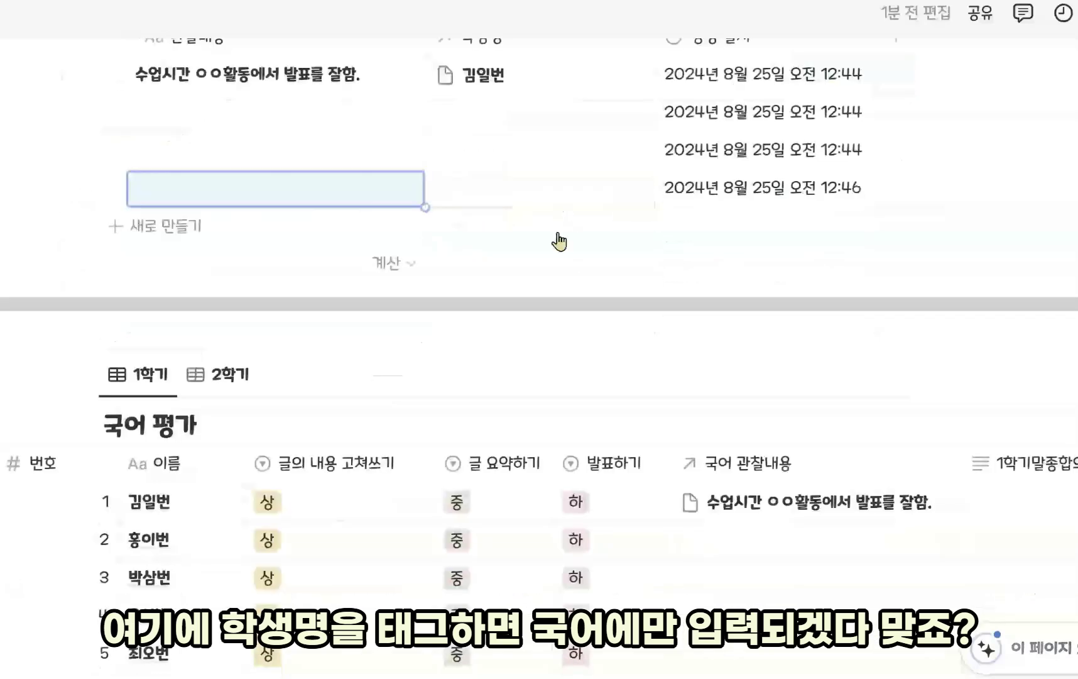
pyautogui.scroll(2, 539, 279)
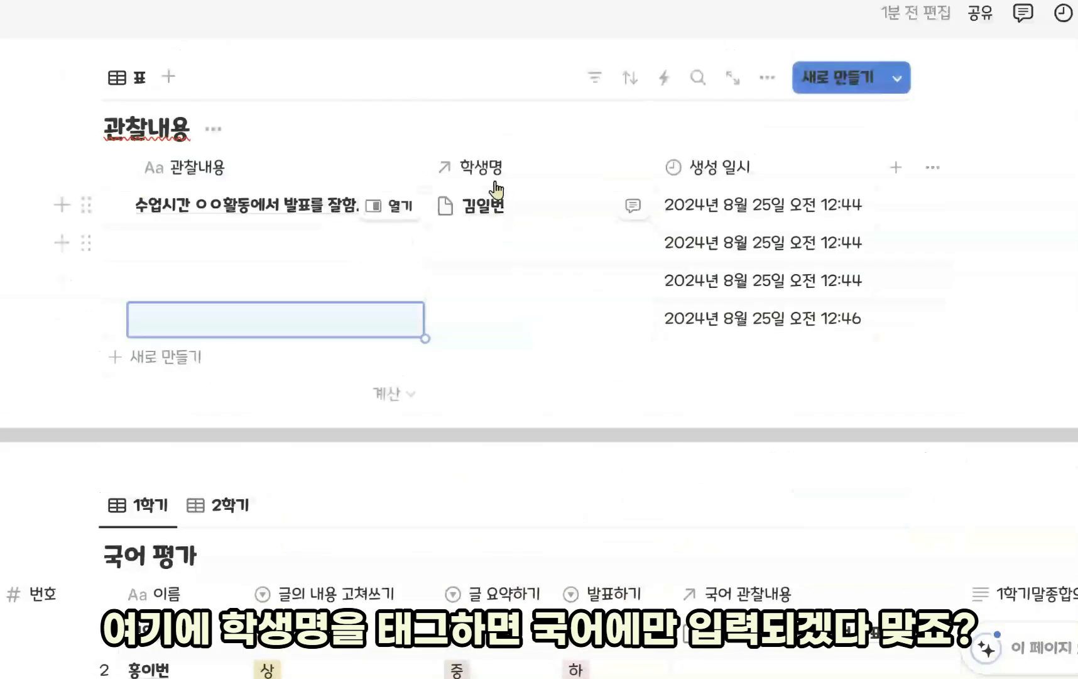
pyautogui.click(490, 172)
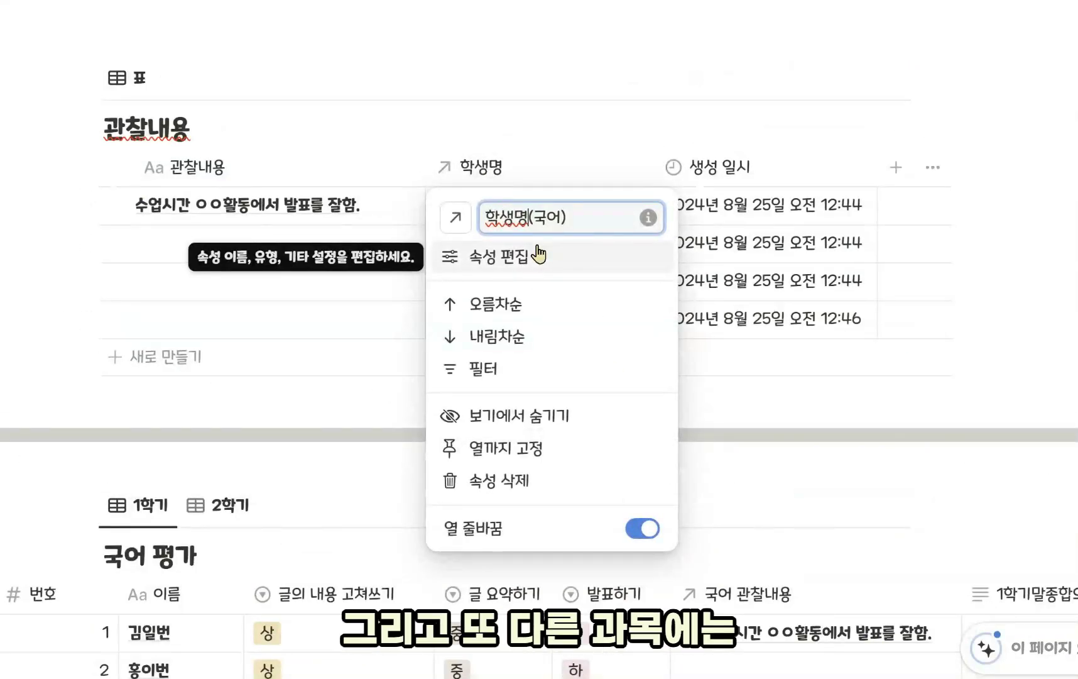
pyautogui.click(363, 303)
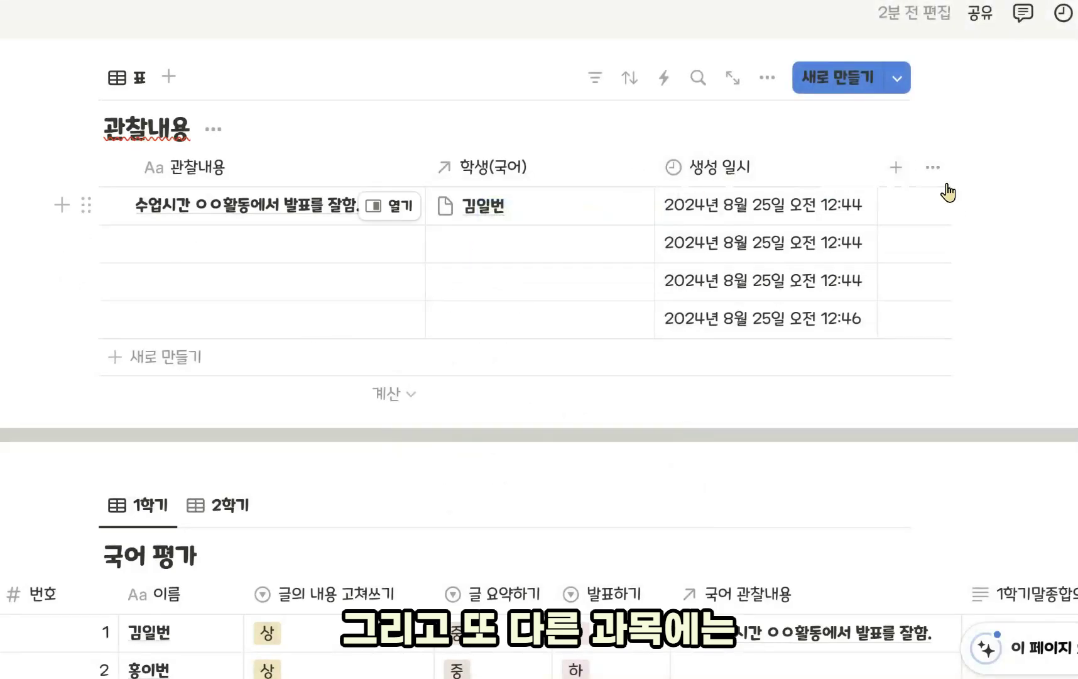
# Add a relation property to the 관찰내용 database that targets 수학 평가 and name it 학생(수학)
pyautogui.click(898, 172)
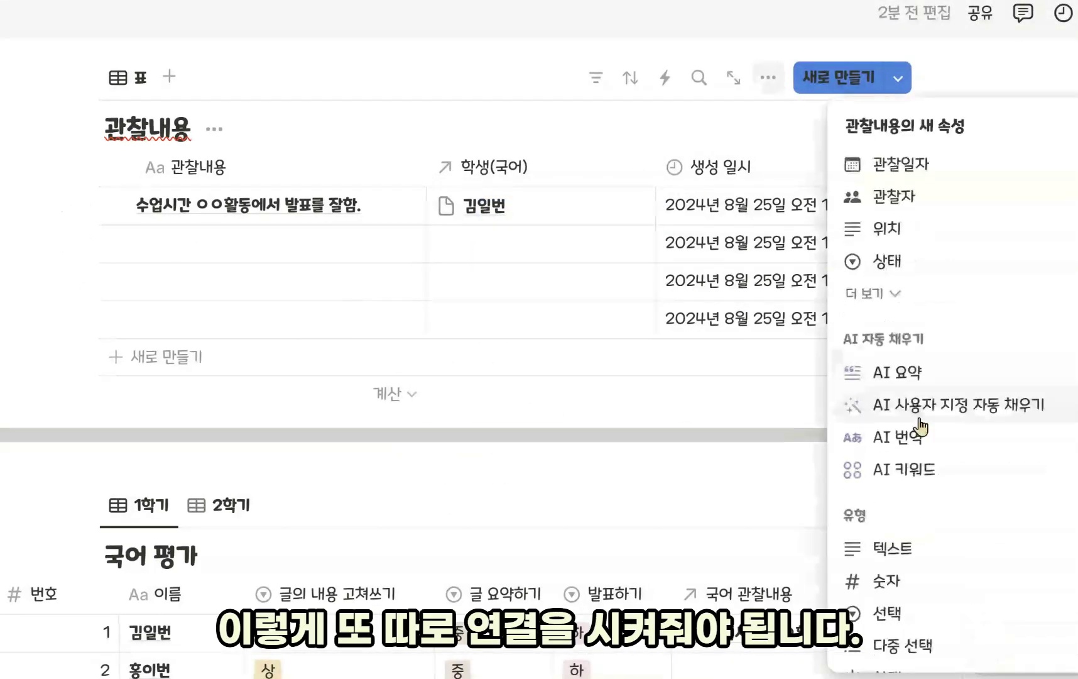
pyautogui.scroll(-8, 926, 553)
pyautogui.click(939, 515)
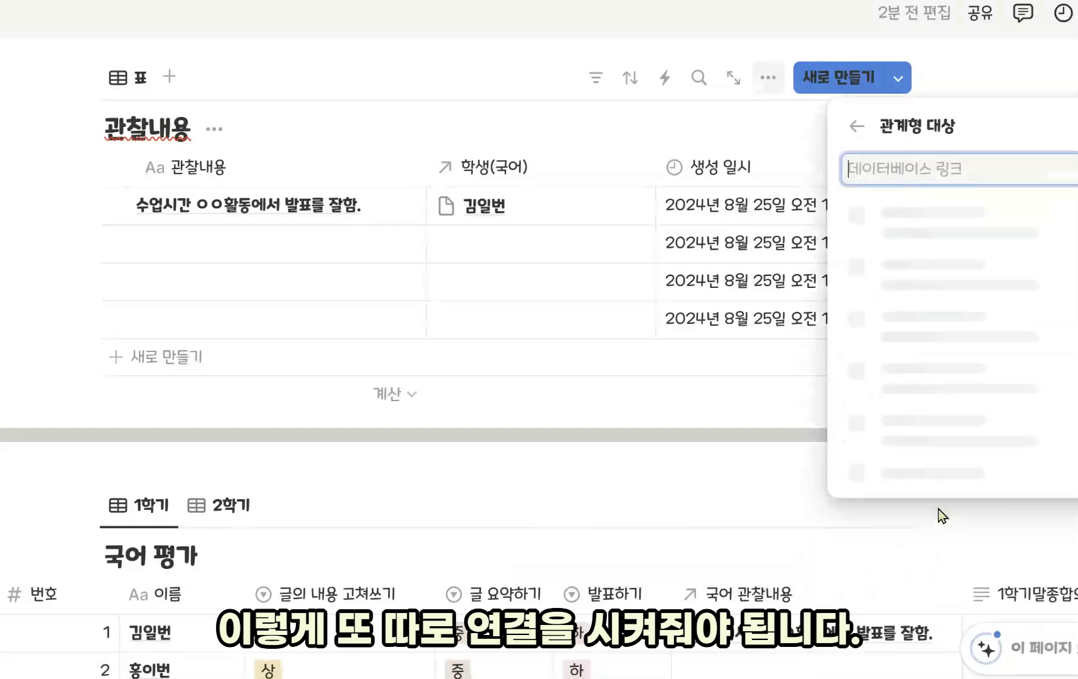
pyautogui.click(948, 389)
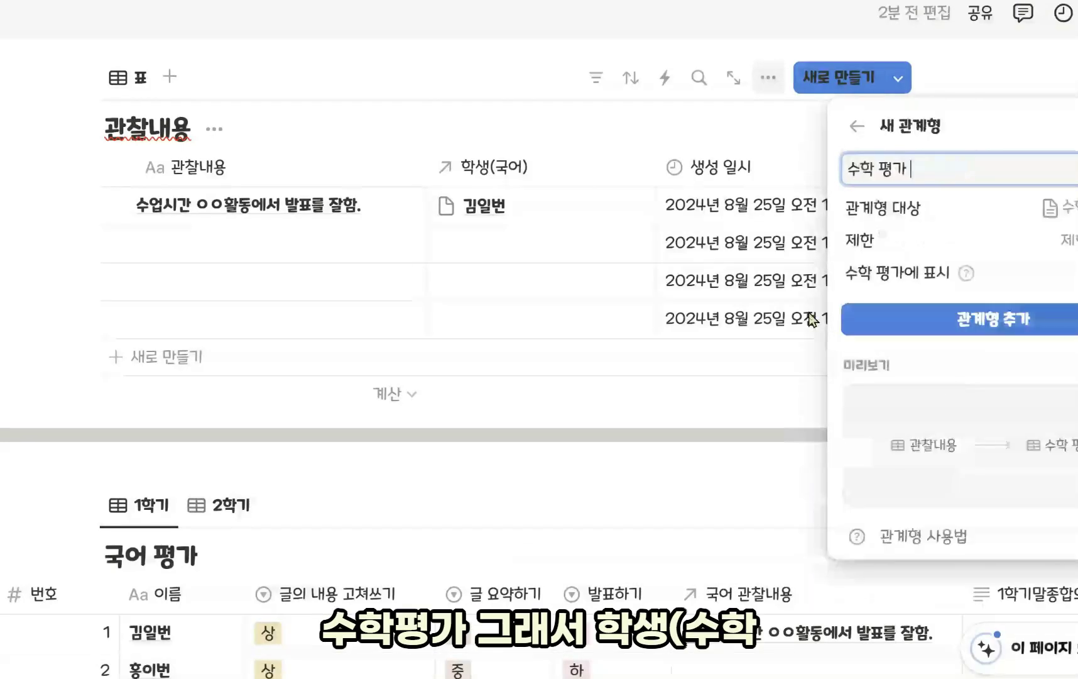
pyautogui.press('BackSpace')
pyautogui.press('BackSpace')
pyautogui.press('BackSpace')
pyautogui.press('BackSpace')
pyautogui.press('BackSpace')
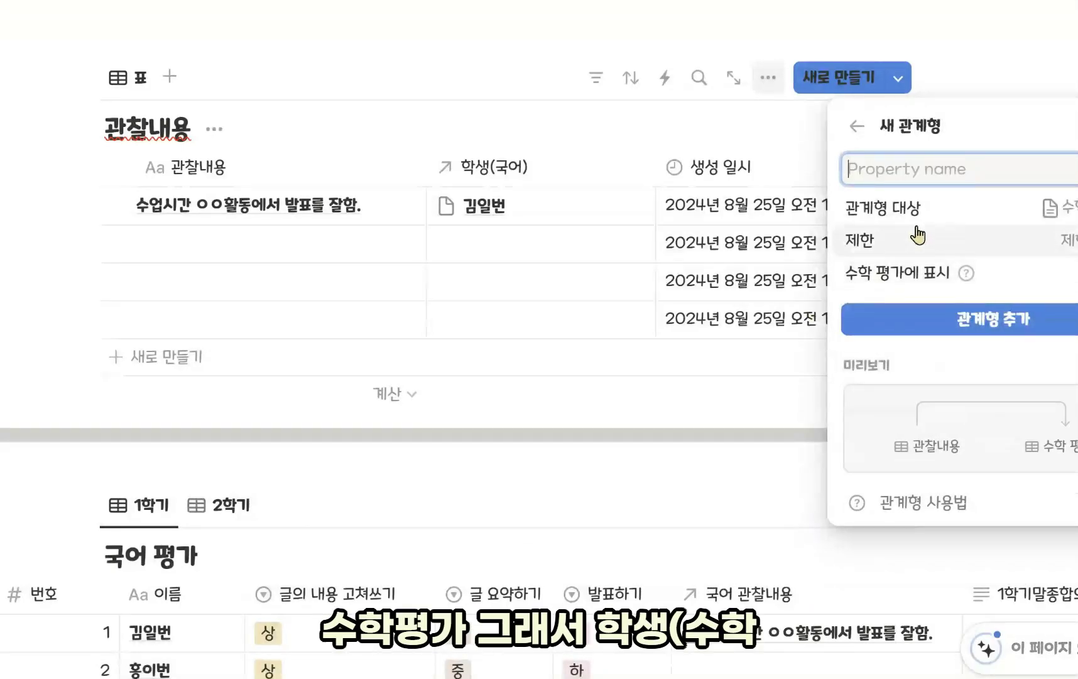
pyautogui.write('학생(수학')
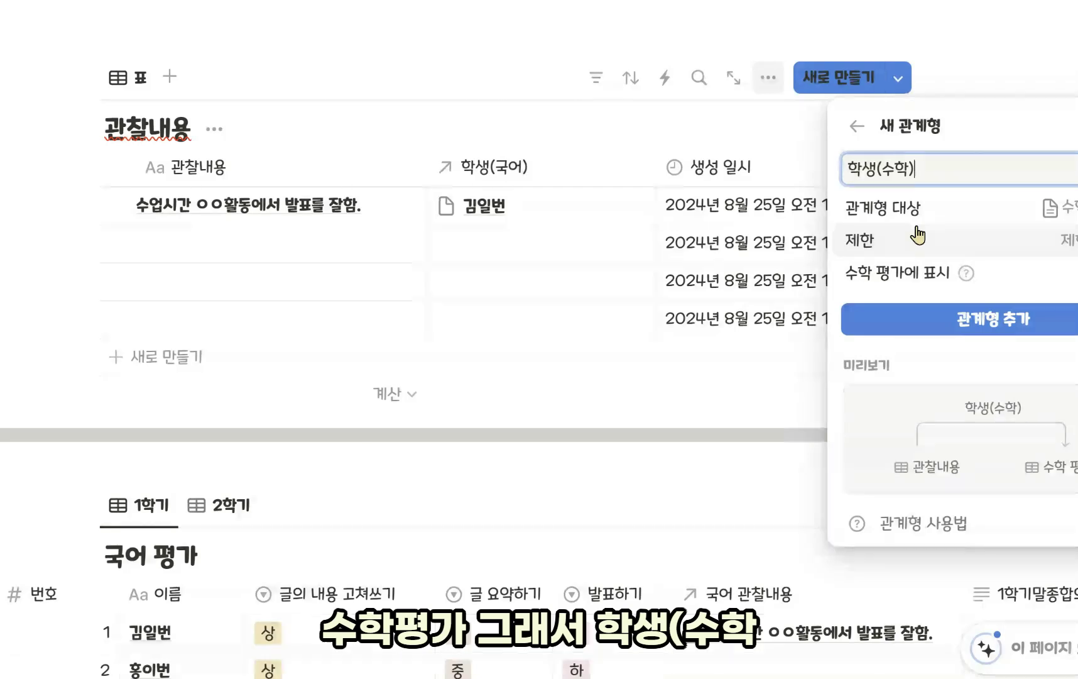
# Make the relation two-way by displaying it in 수학 평가 under the property name 수학 관찰내용, and add it
pyautogui.click(926, 272)
pyautogui.click(967, 347)
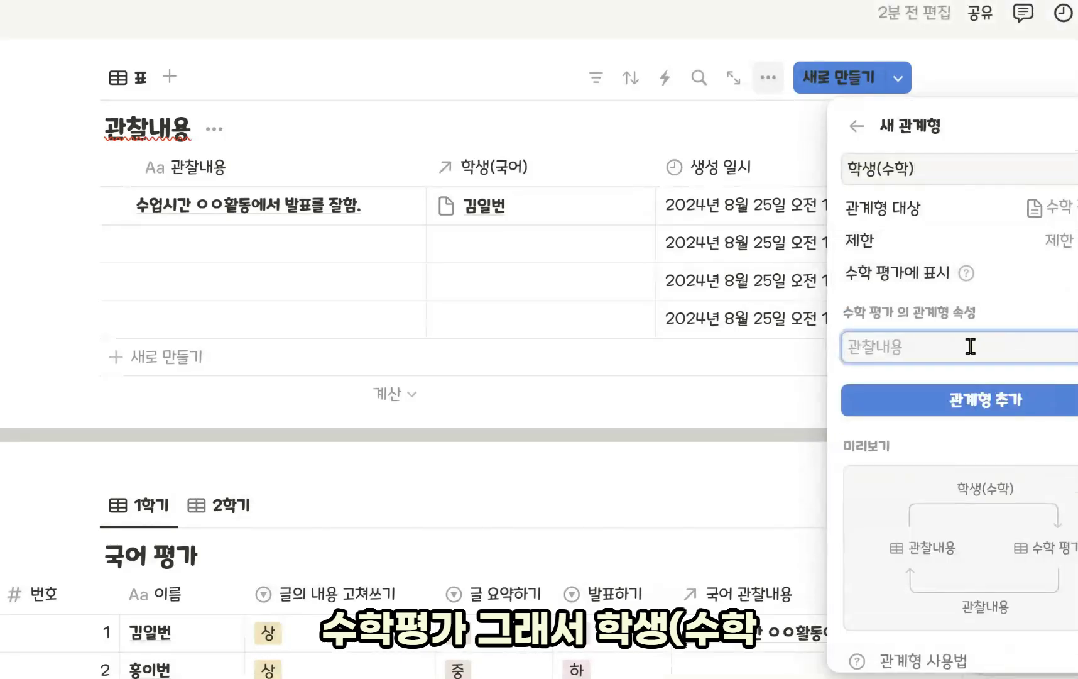
pyautogui.write('수학 관찰')
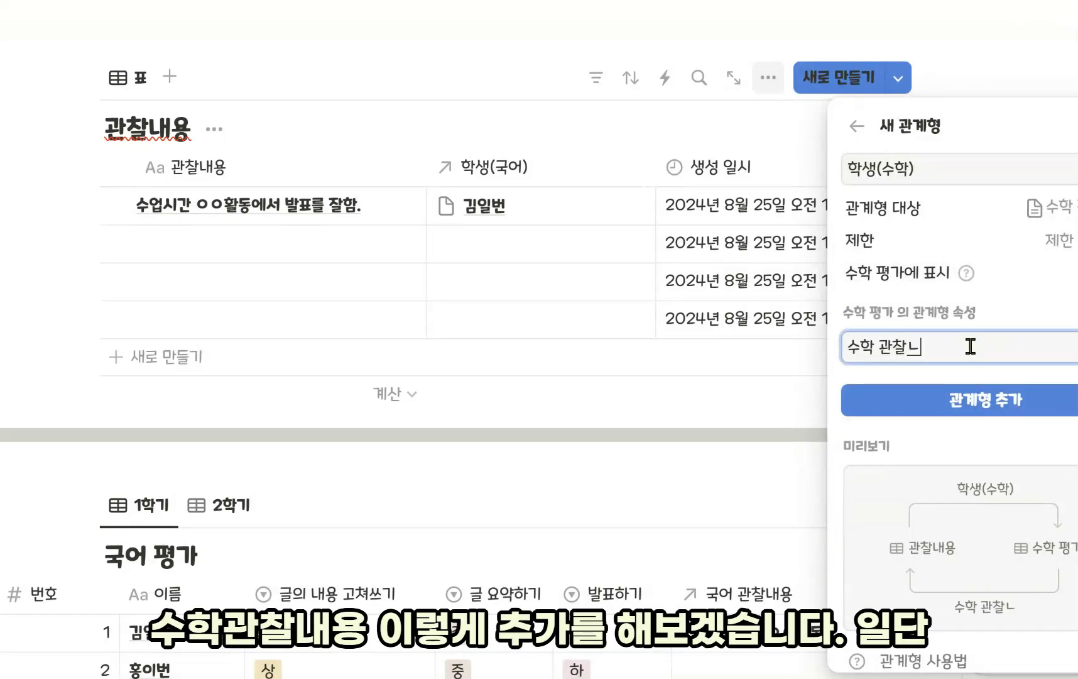
pyautogui.write('내용')
pyautogui.click(917, 405)
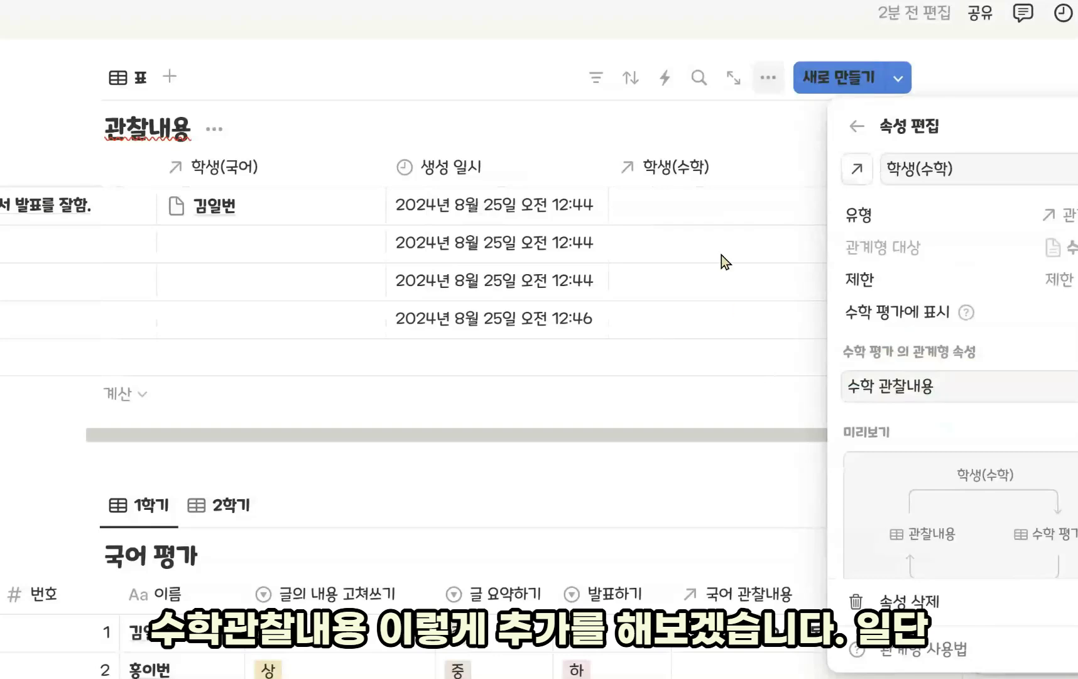
pyautogui.click(721, 254)
# Move the 학생(수학) column of the 관찰내용 database before 생성 일시
pyautogui.moveTo(701, 178); pyautogui.dragTo(440, 178)
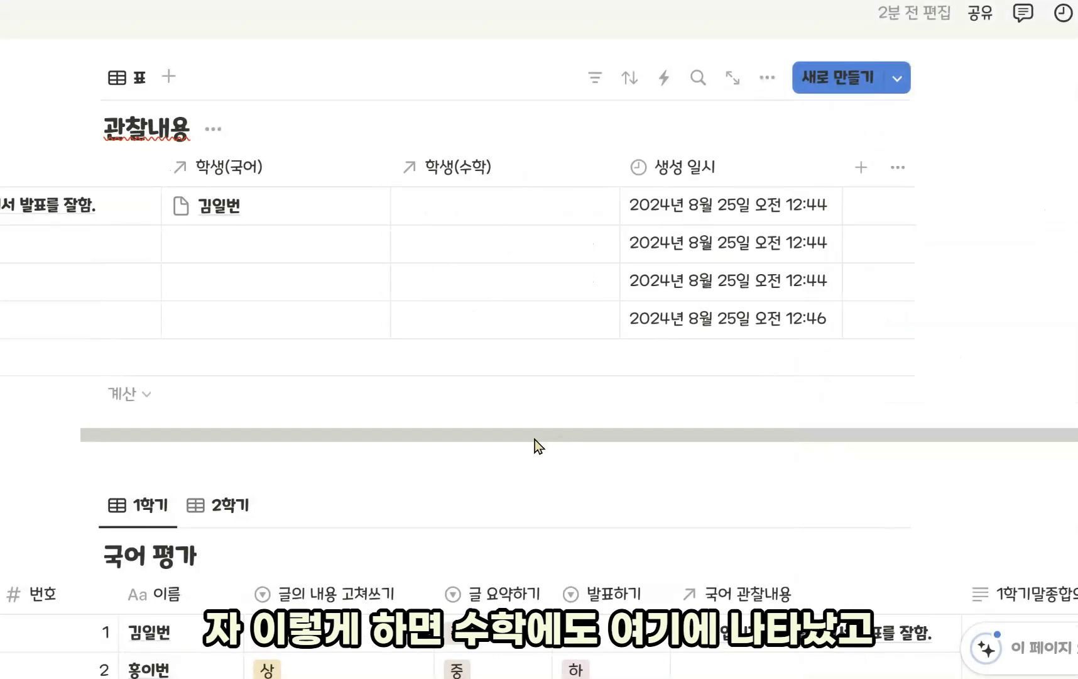
pyautogui.moveTo(535, 436); pyautogui.dragTo(397, 432)
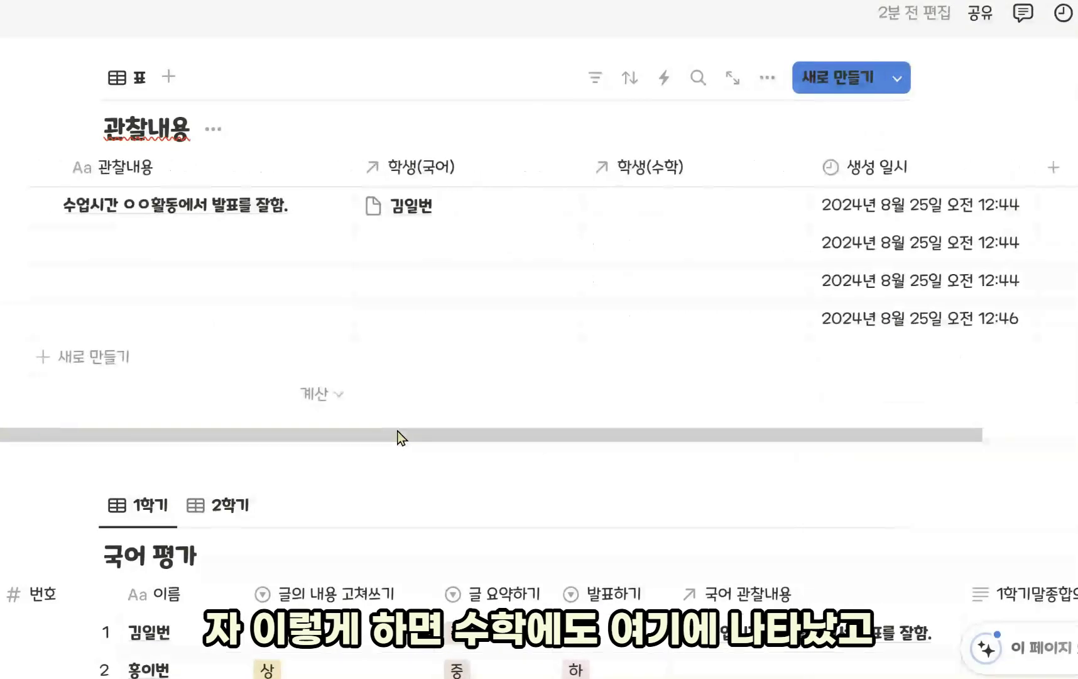
# Show the hidden 수학 관찰내용 property in the 1학기 view of 수학 평가 and place it before 1학기말종합의견
pyautogui.scroll(-10, 592, 297)
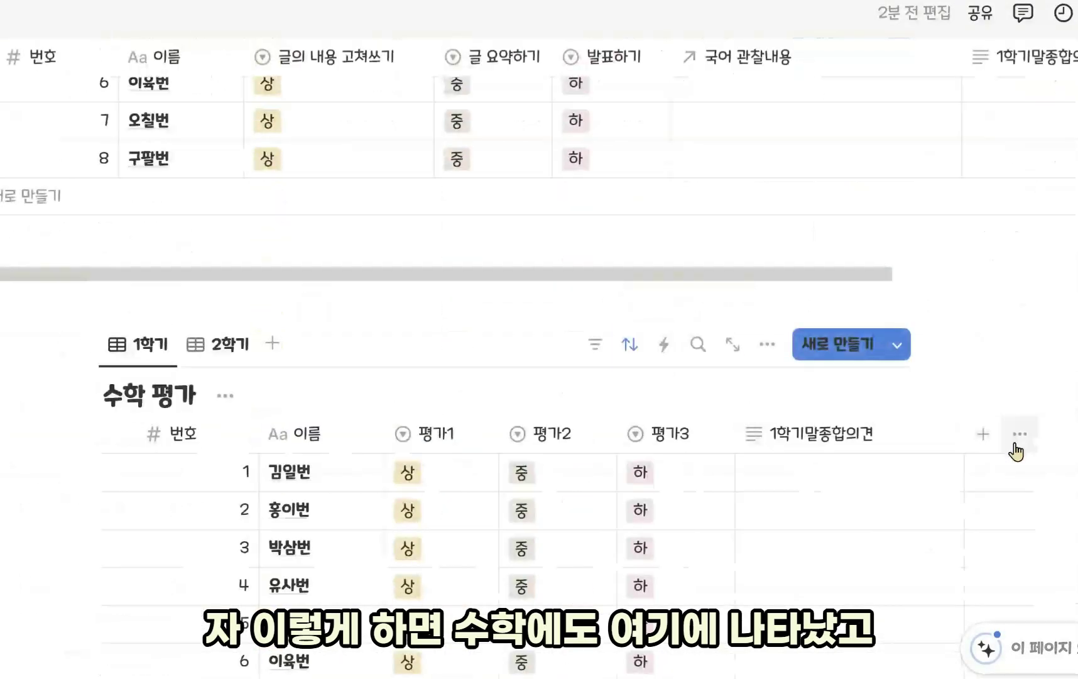
pyautogui.click(1017, 440)
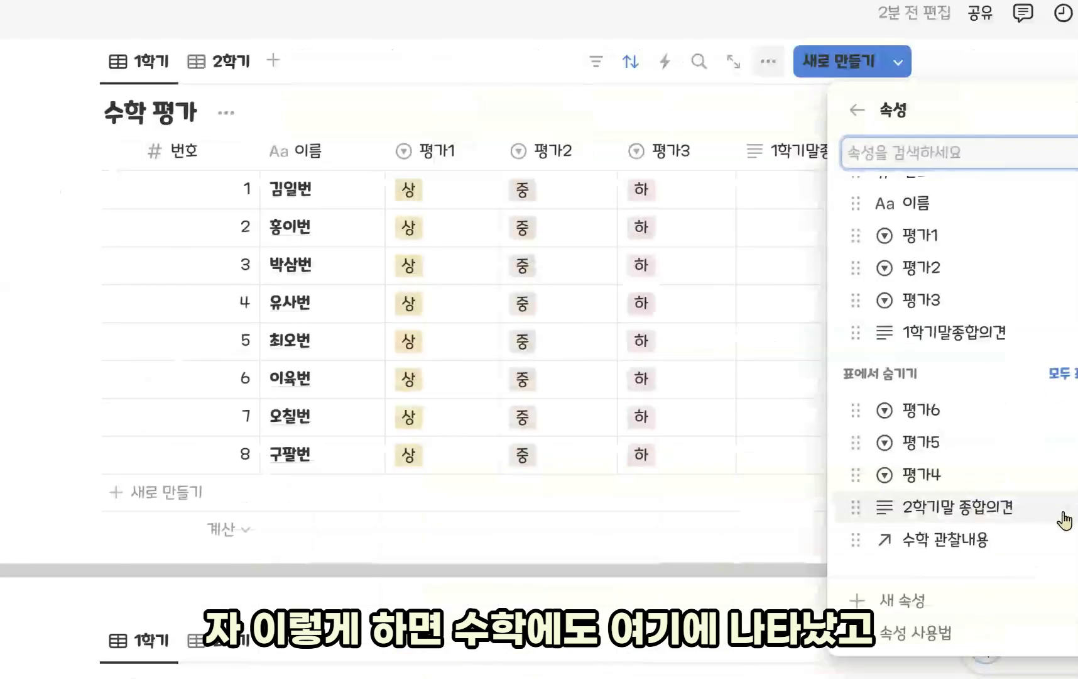
pyautogui.click(1068, 539)
pyautogui.click(777, 362)
pyautogui.scroll(2, 760, 397)
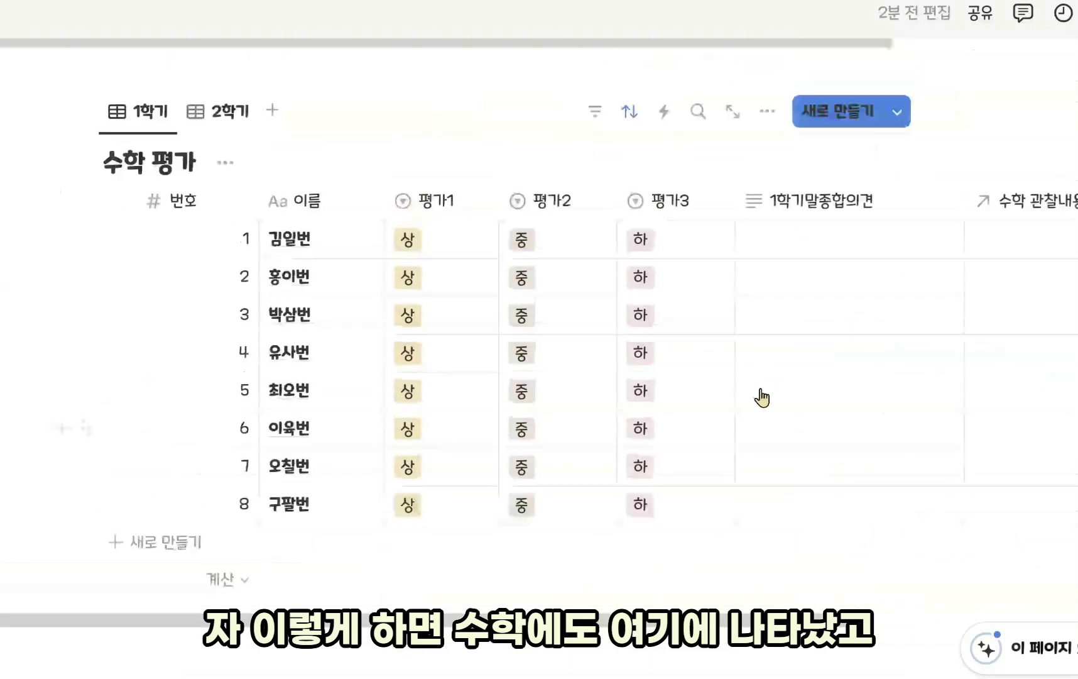
pyautogui.moveTo(936, 257); pyautogui.dragTo(741, 344)
# Enter "ㅇㅇ활동에서 매우 적극적으로 참여하고, 문제를 빨리 해결하여 다른 친구를 도와주기도 함." as the observation in the second 관찰내용 row
pyautogui.scroll(10, 741, 344)
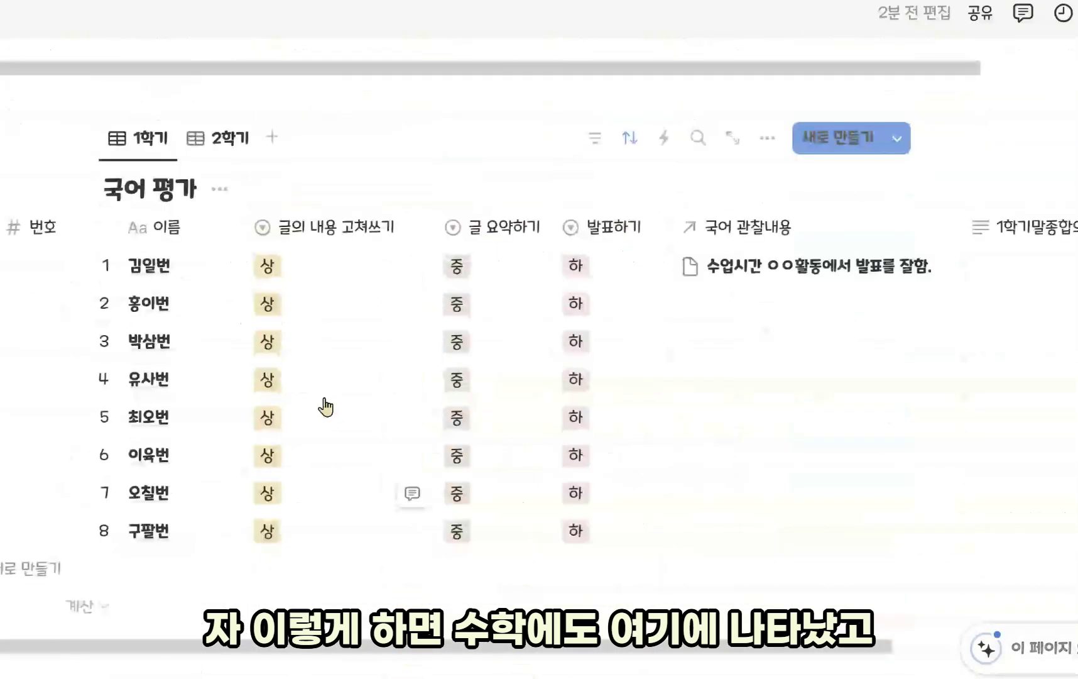
pyautogui.click(165, 248)
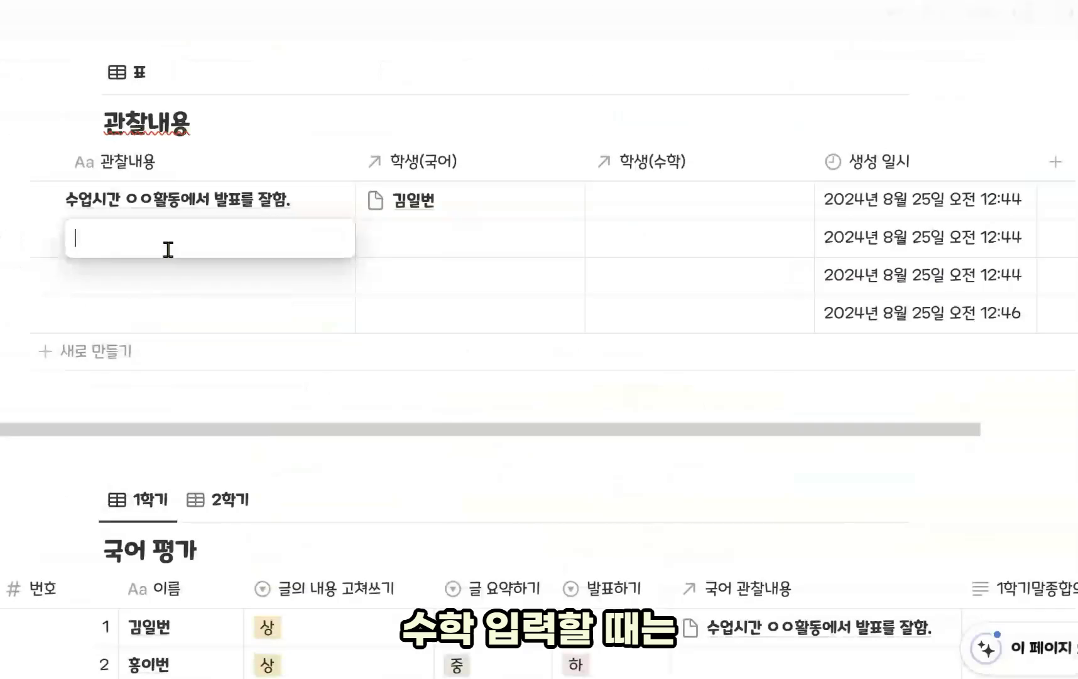
pyautogui.write('ㅇㅇ활동ㅇ')
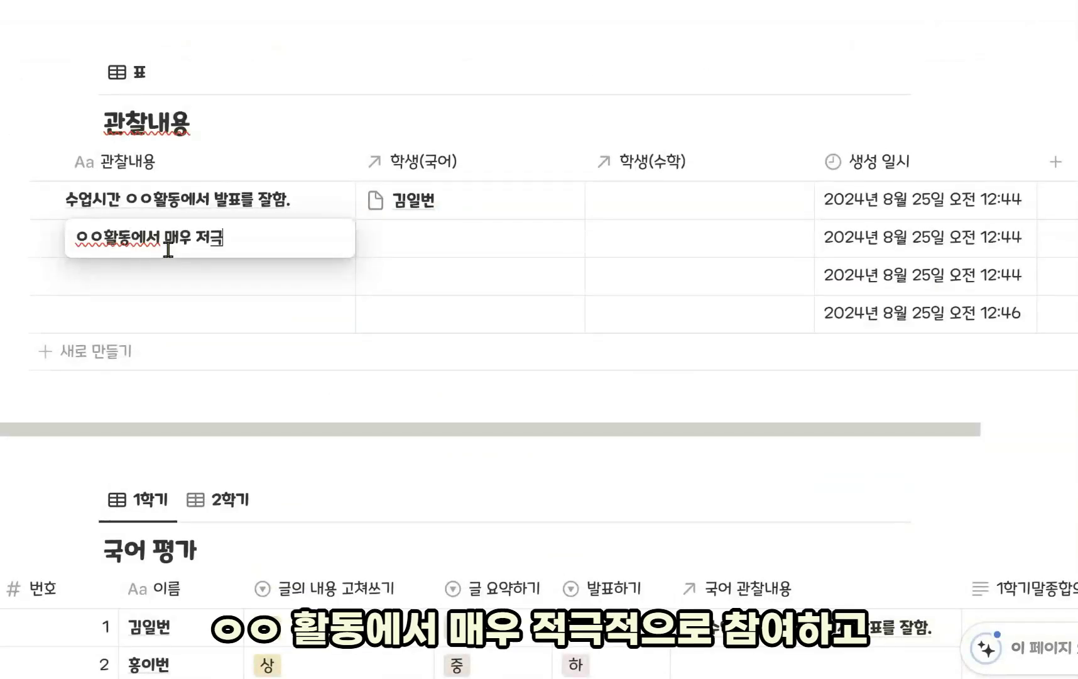
pyautogui.write('서 매우 적극적으로 참여하고,')
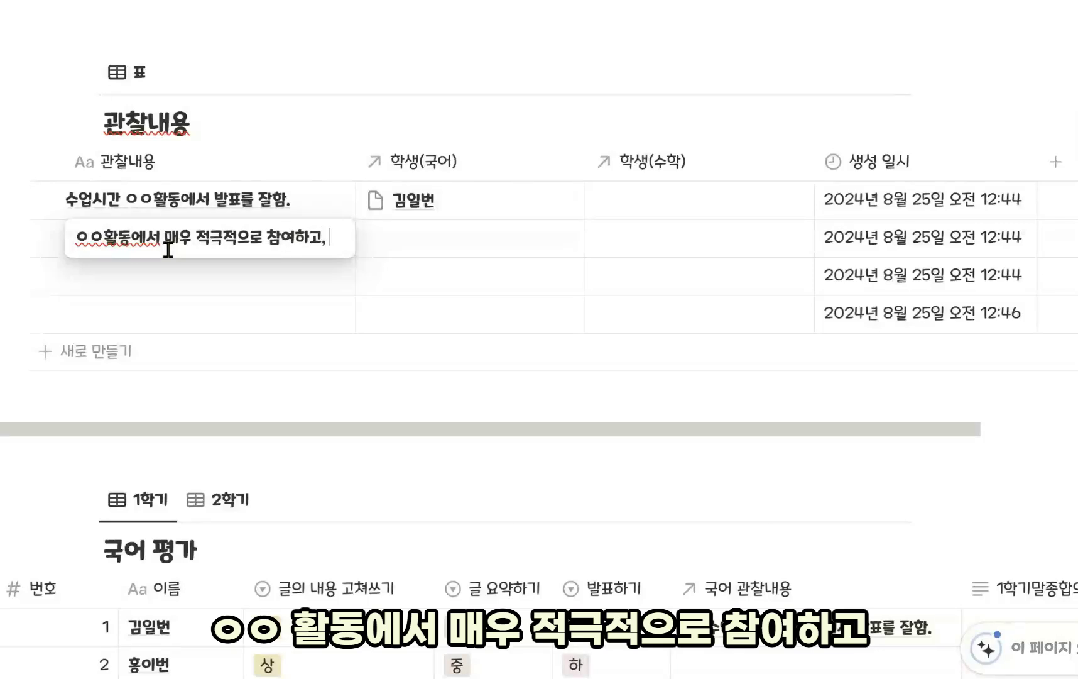
pyautogui.write(' 빨')
pyautogui.press('BackSpace')
pyautogui.write('문제를 빨ㄹ')
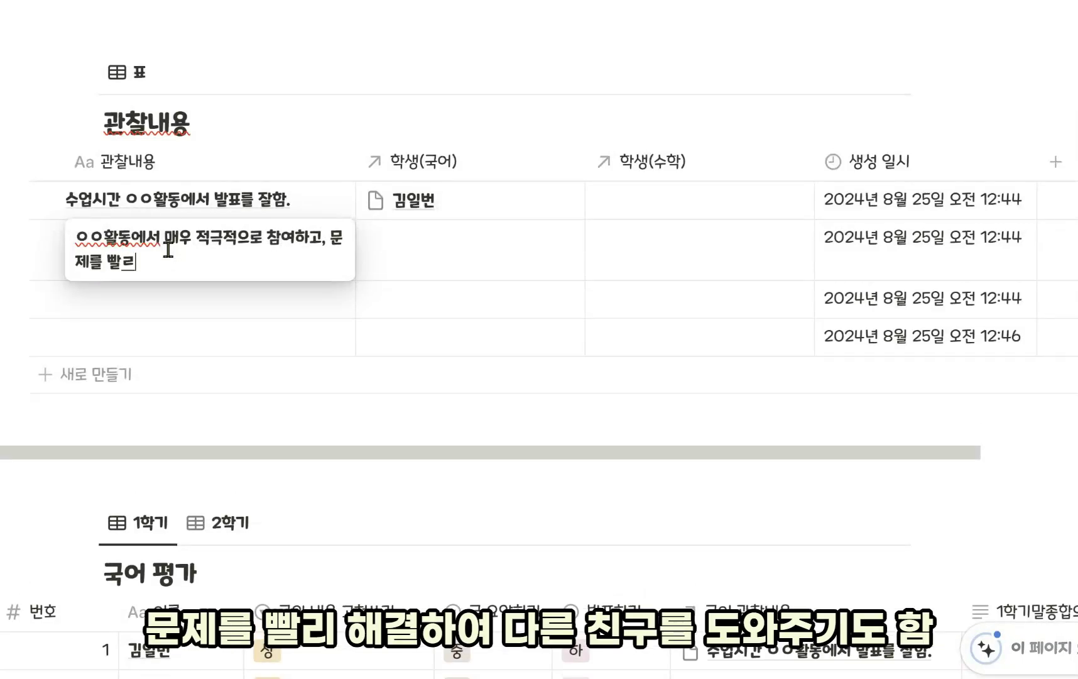
pyautogui.write('빨리 ㅎㅐㄱ')
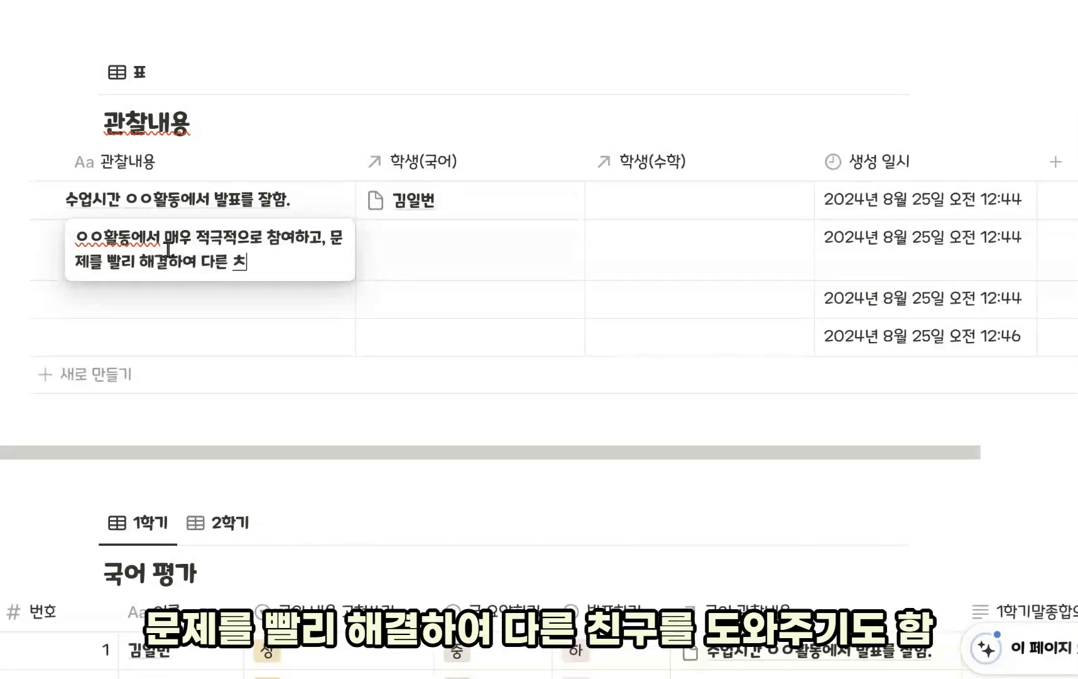
pyautogui.press('BackSpace')
pyautogui.write('도 함.')
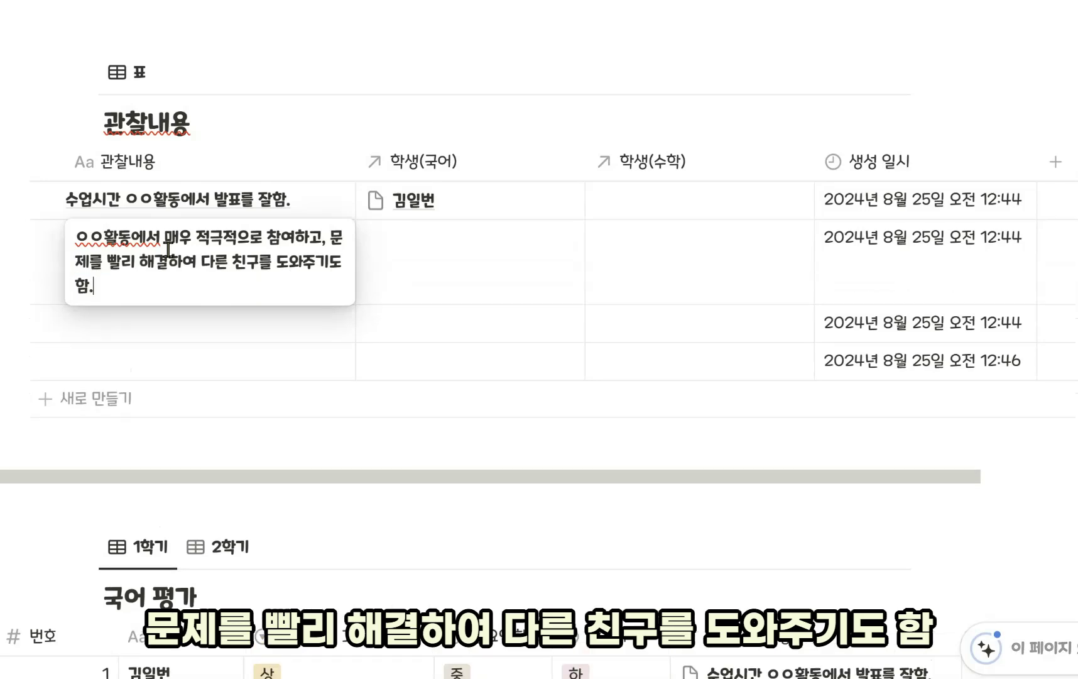
pyautogui.press('Escape')
# Link the second observation to student number 4 through the 학생(수학) relation
pyautogui.click(647, 264)
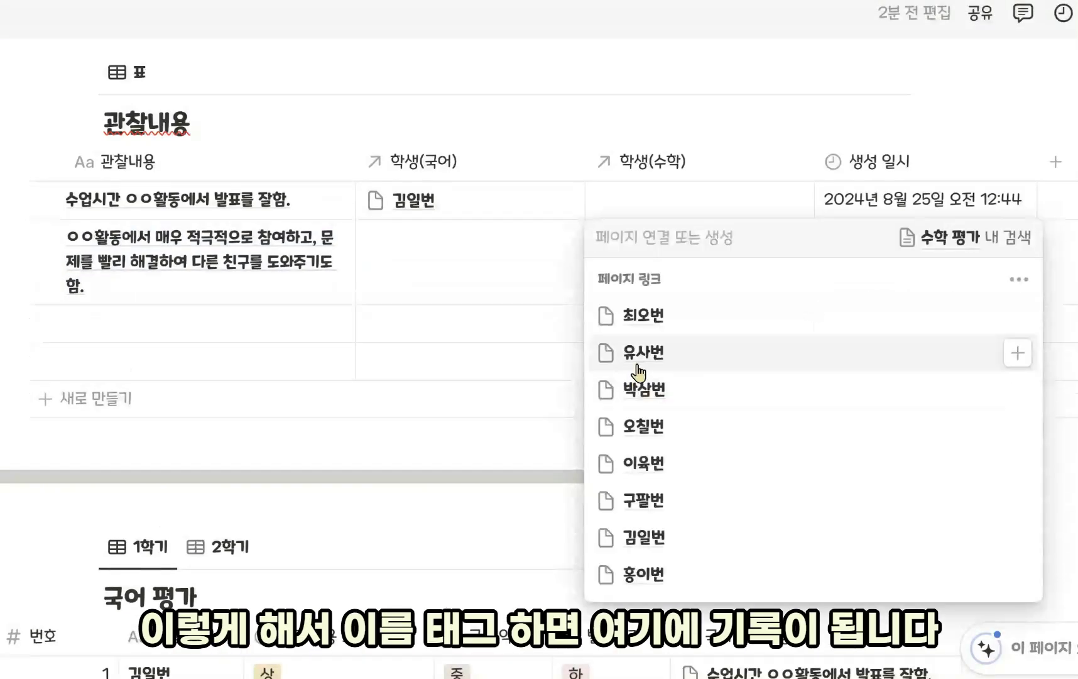
pyautogui.click(591, 349)
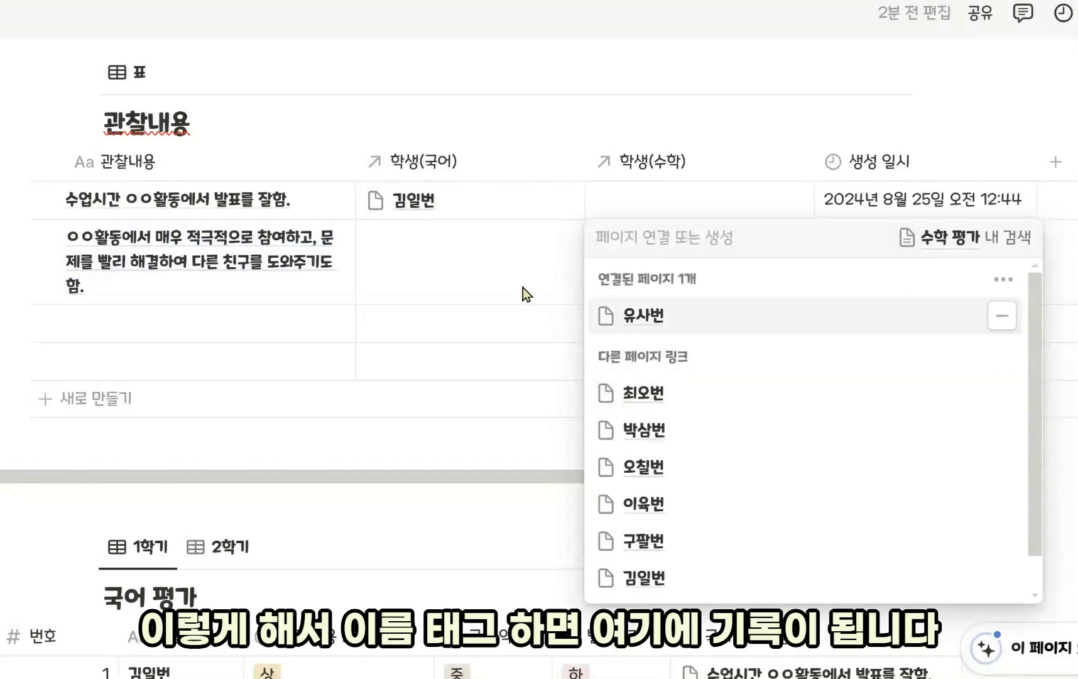
pyautogui.press('Escape')
# Widen the 수학 관찰내용 column slightly in the 1학기 view of 수학 평가
pyautogui.scroll(-9, 754, 485)
pyautogui.scroll(-8, 754, 485)
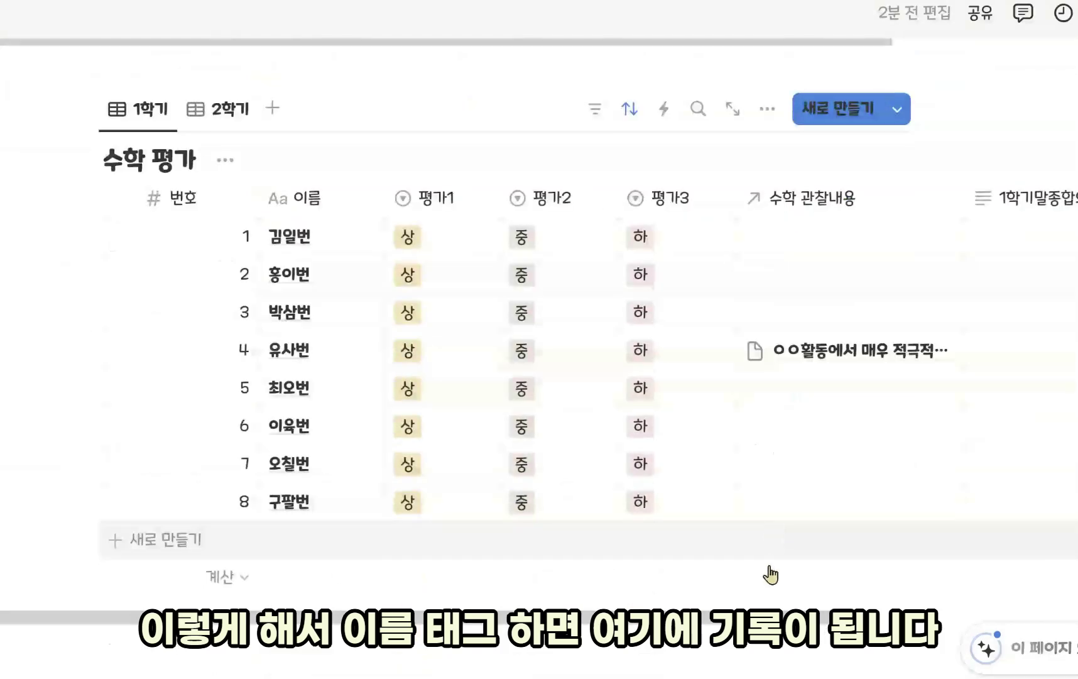
pyautogui.moveTo(964, 208); pyautogui.dragTo(1004, 207)
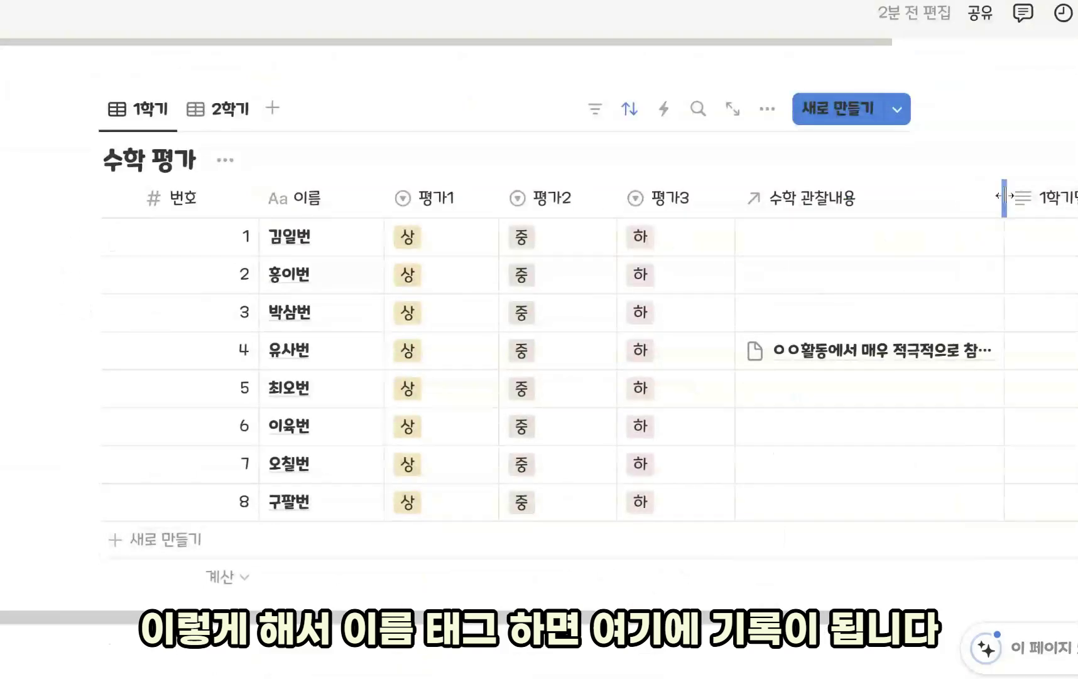
pyautogui.click(767, 109)
pyautogui.press('Escape')
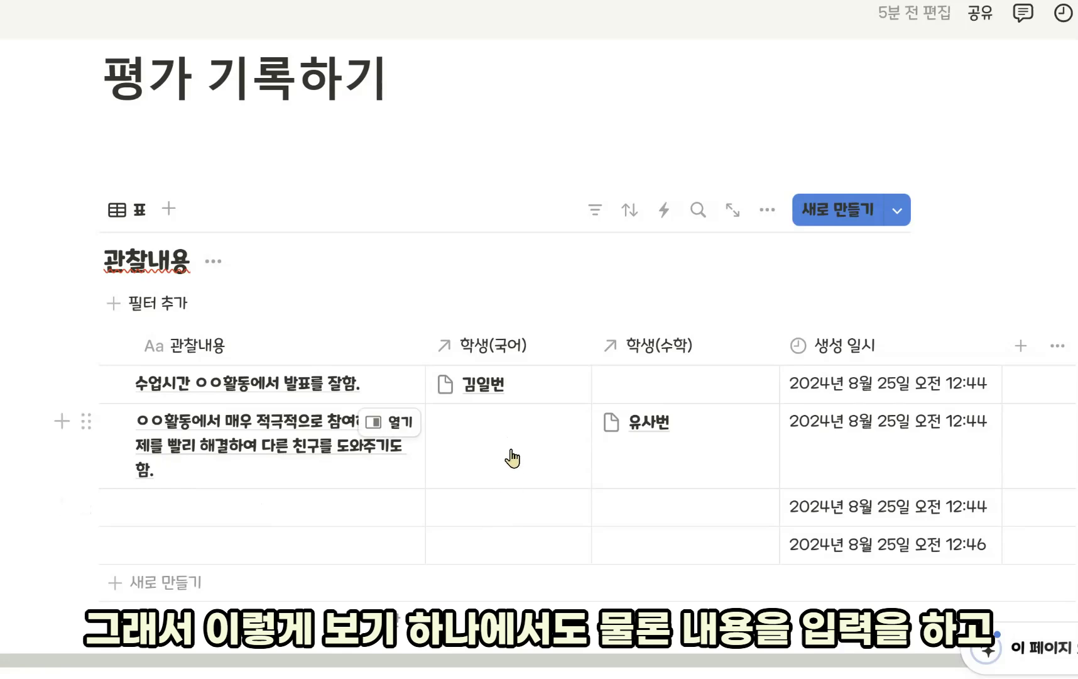
# Hide the 학생(수학) property in the 표 view of the 관찰내용 database
pyautogui.moveTo(644, 656); pyautogui.dragTo(690, 667)
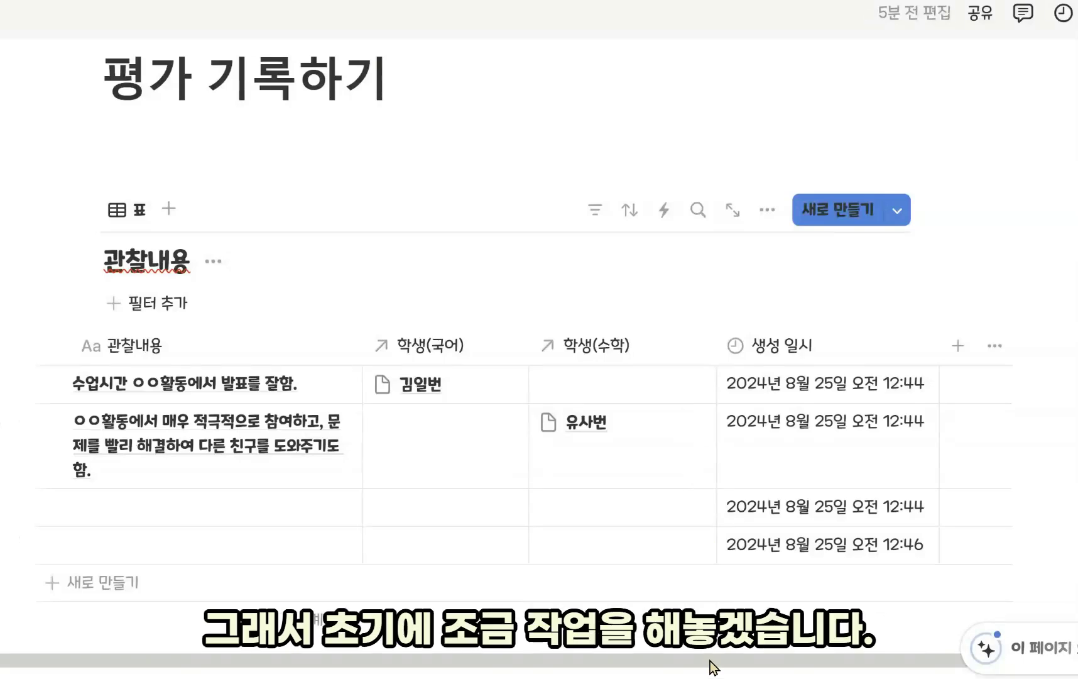
pyautogui.moveTo(707, 665); pyautogui.dragTo(669, 673)
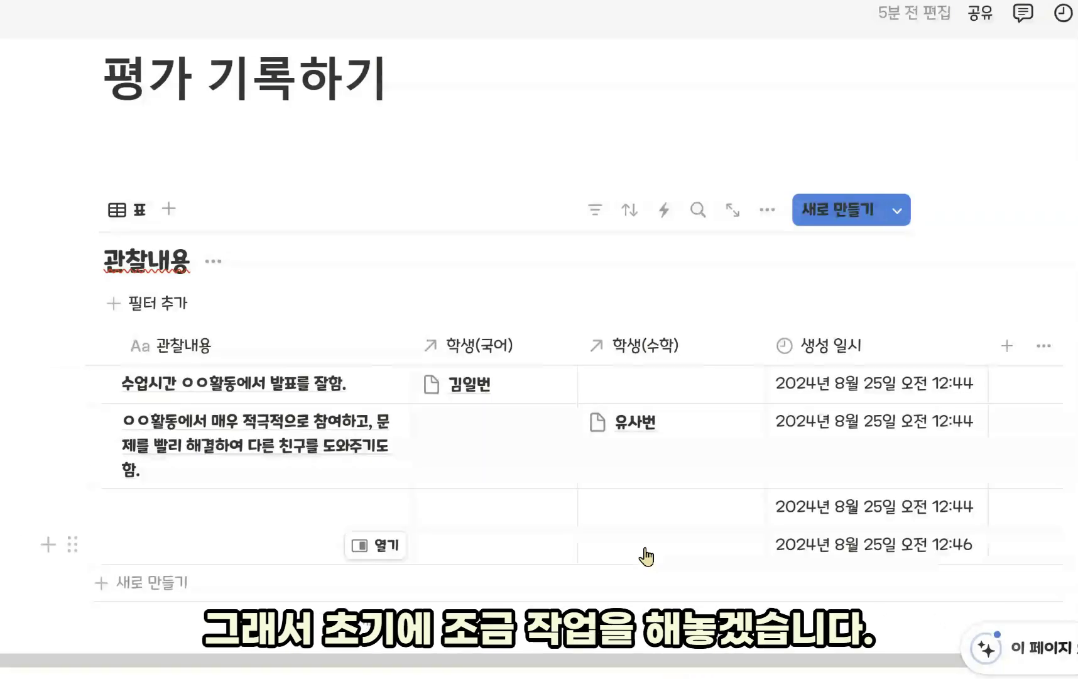
pyautogui.click(1043, 350)
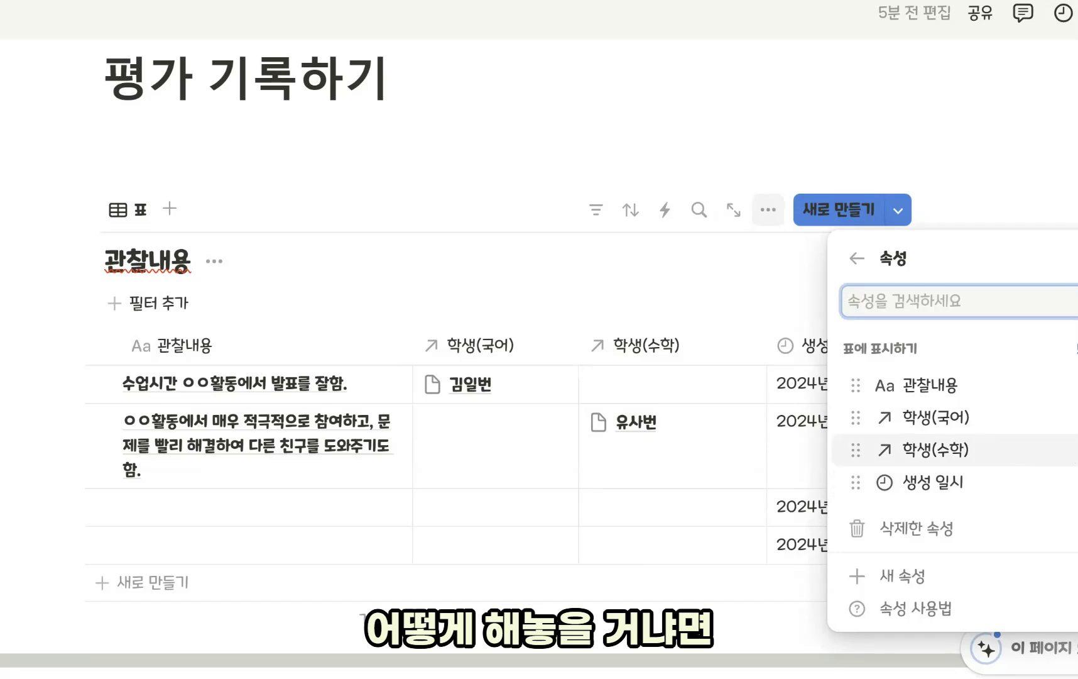
pyautogui.click(1068, 450)
pyautogui.click(406, 302)
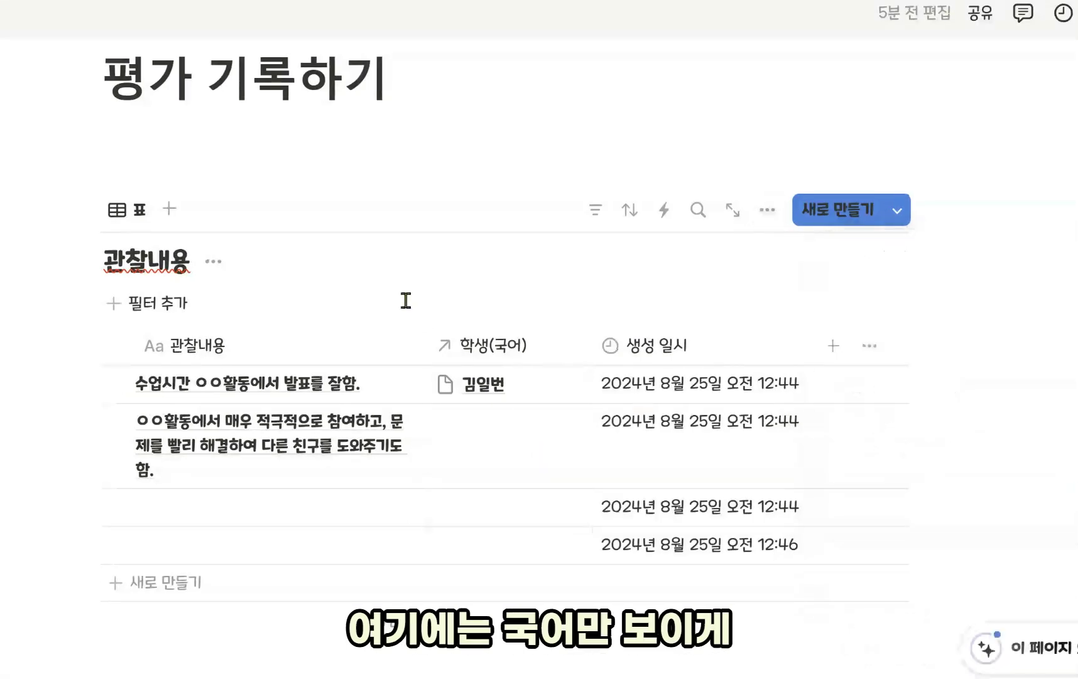
# Duplicate the 표 view of the 관찰내용 database
pyautogui.click(133, 216)
pyautogui.click(164, 414)
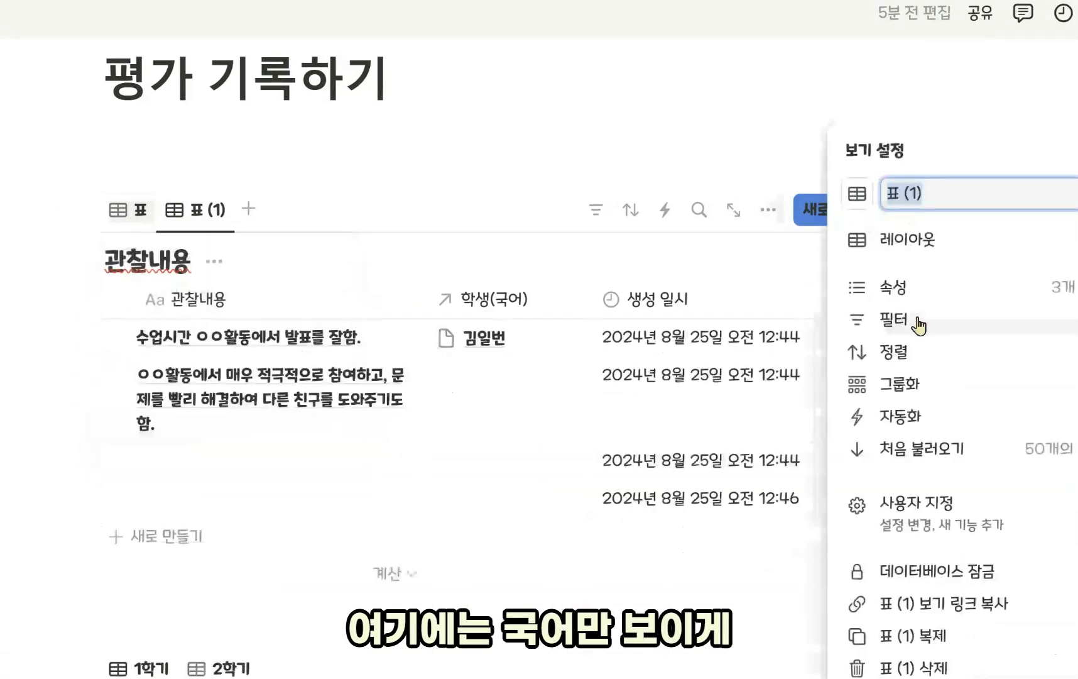
pyautogui.click(597, 385)
# In the duplicated view, show 학생(수학), hide 학생(국어) and keep 생성 일시 displayed
pyautogui.click(873, 305)
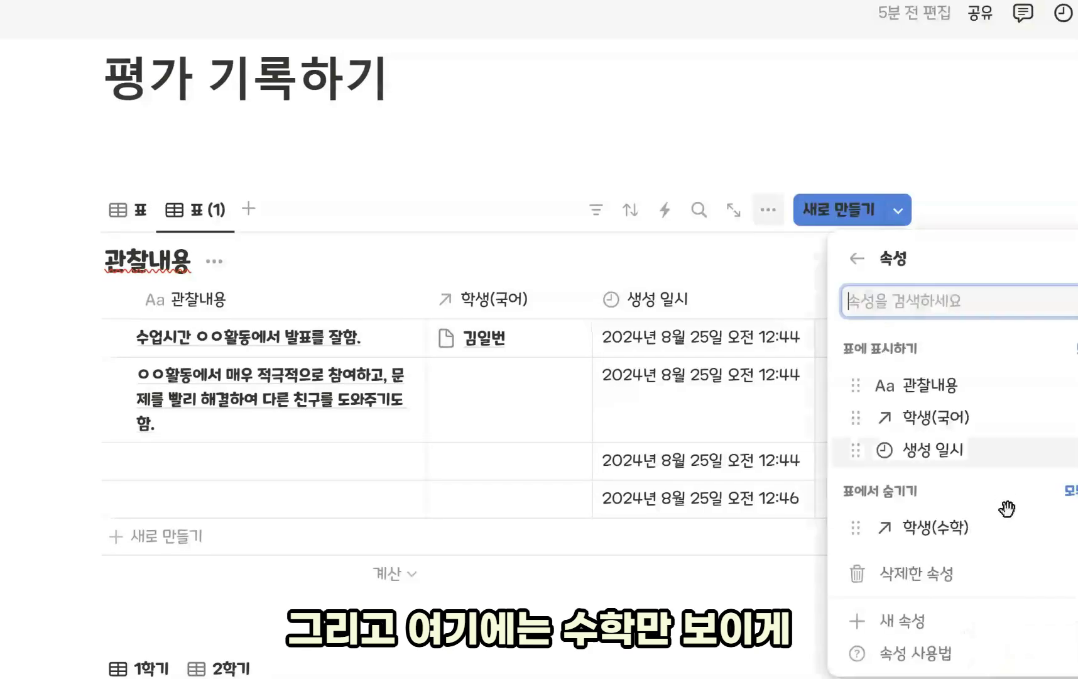
pyautogui.click(1076, 450)
pyautogui.click(1075, 527)
pyautogui.click(1076, 416)
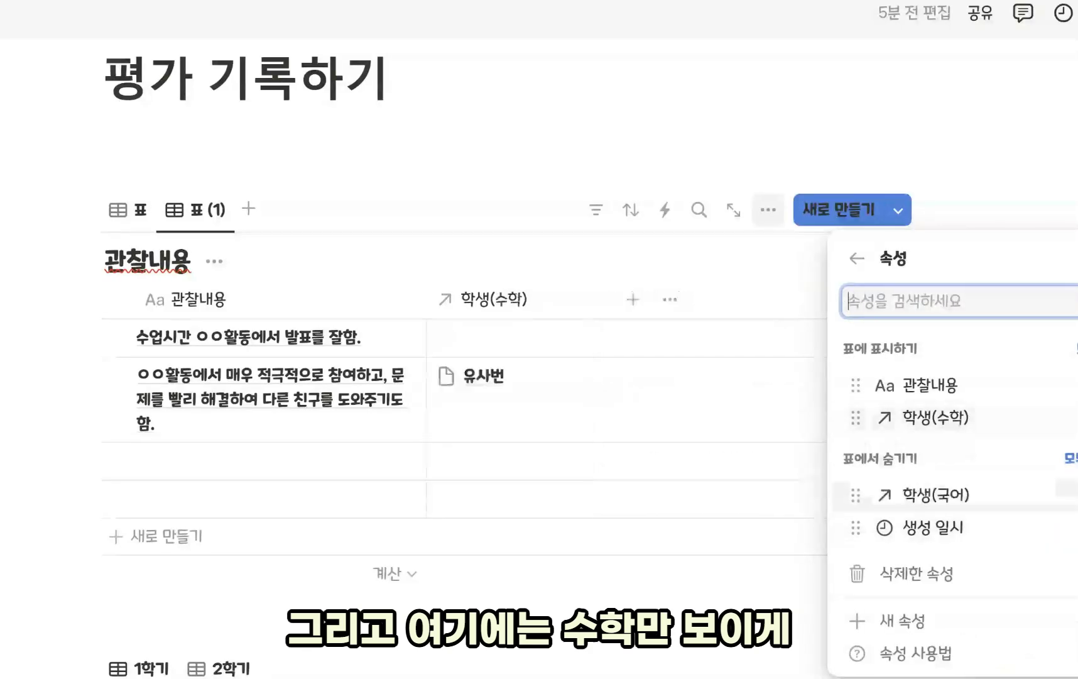
pyautogui.click(1075, 527)
pyautogui.click(539, 419)
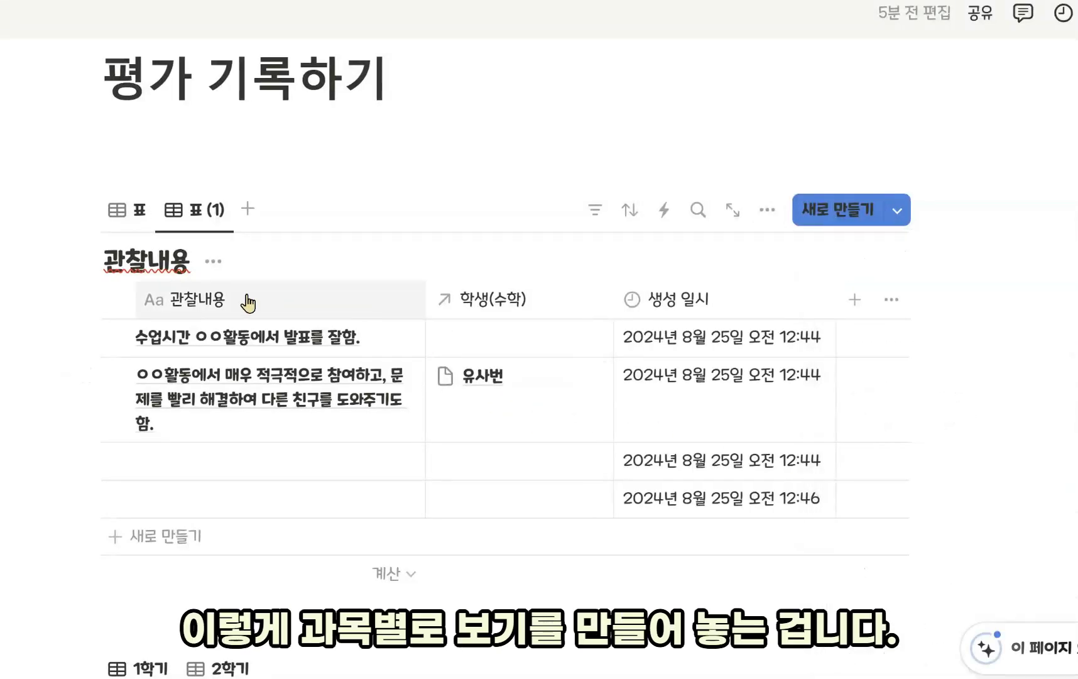
# Rename the 표 view of the 관찰내용 database as 국어
pyautogui.click(135, 212)
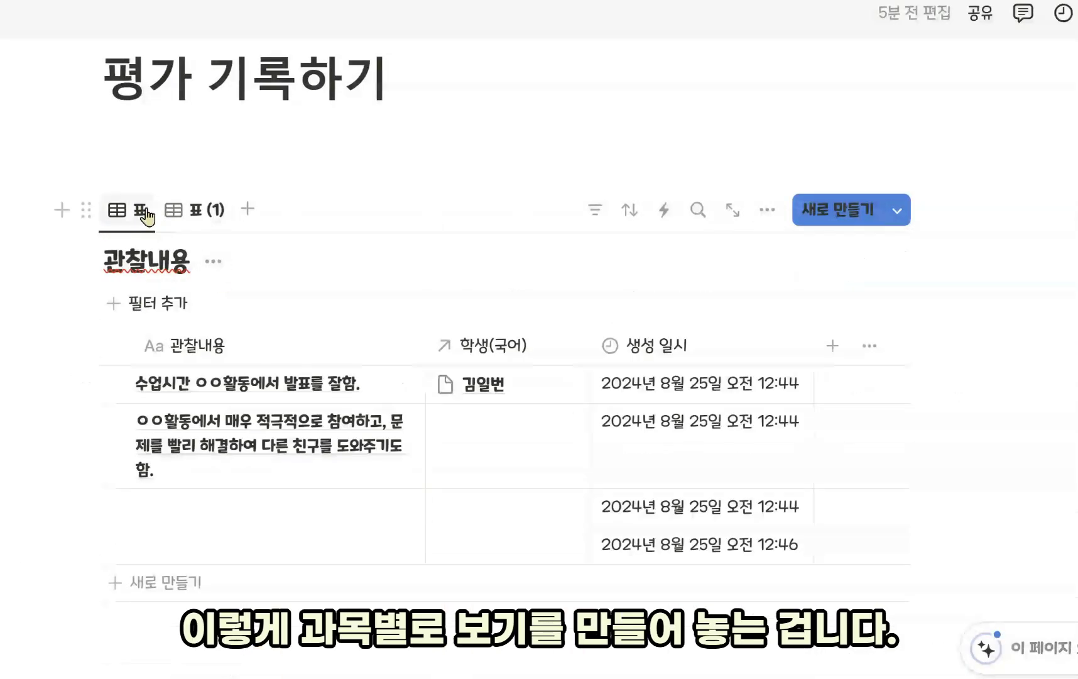
pyautogui.click(141, 211)
pyautogui.click(182, 284)
pyautogui.write('국어')
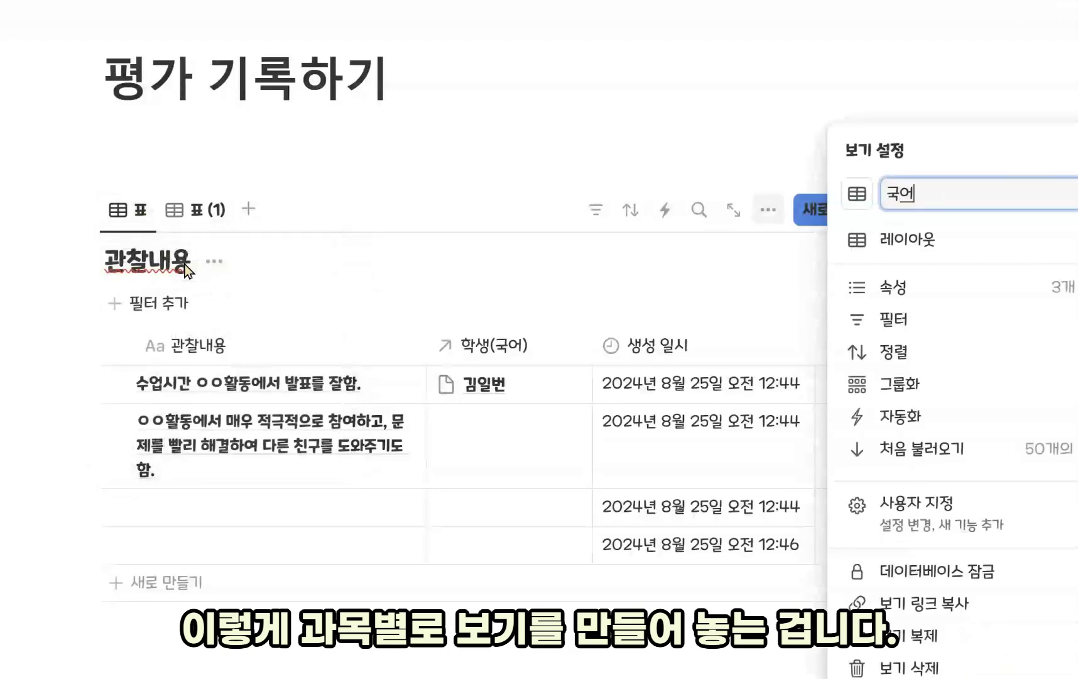
pyautogui.click(231, 205)
# Rename the duplicated 표 (1) view of the 관찰내용 database as 수학
pyautogui.click(231, 206)
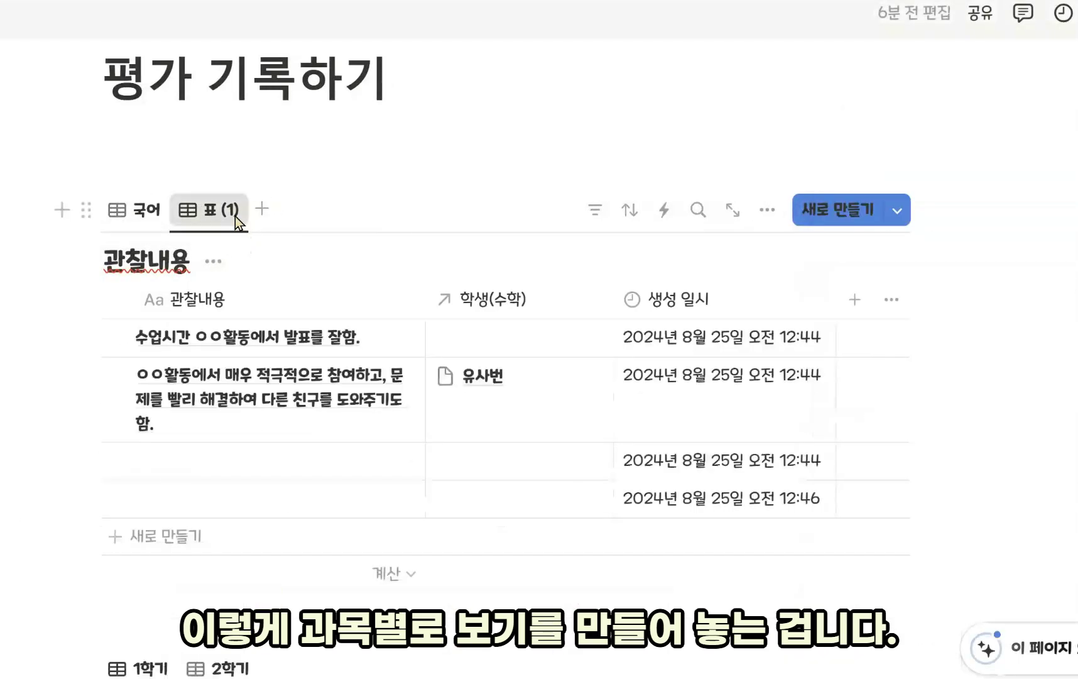
pyautogui.click(237, 220)
pyautogui.click(259, 252)
pyautogui.write('수학')
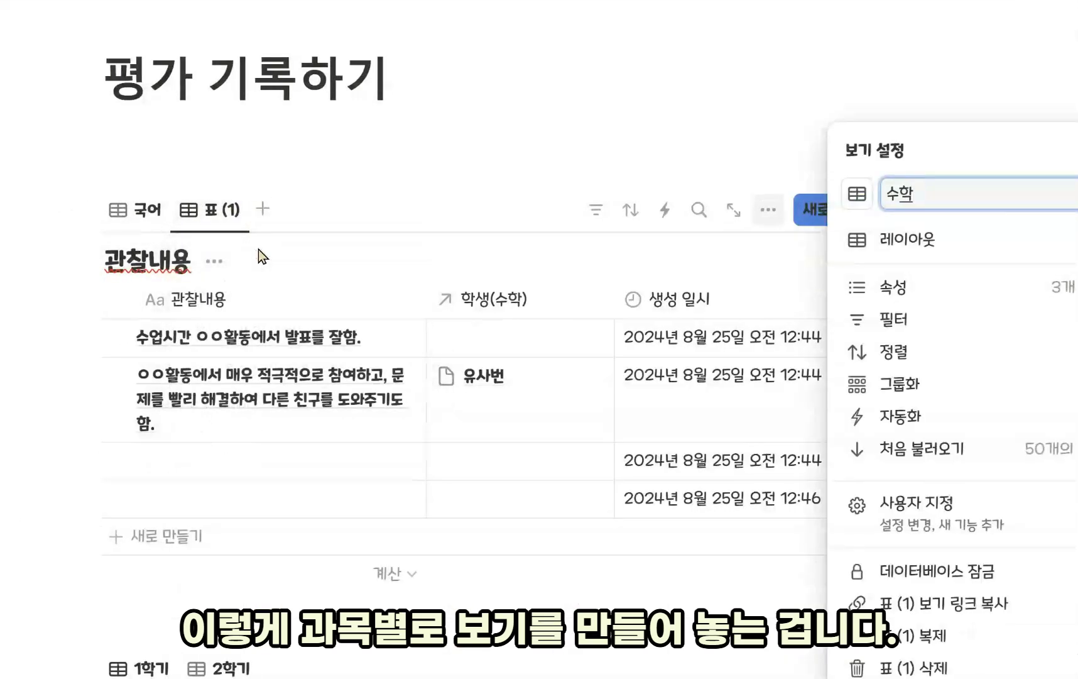
pyautogui.click(259, 248)
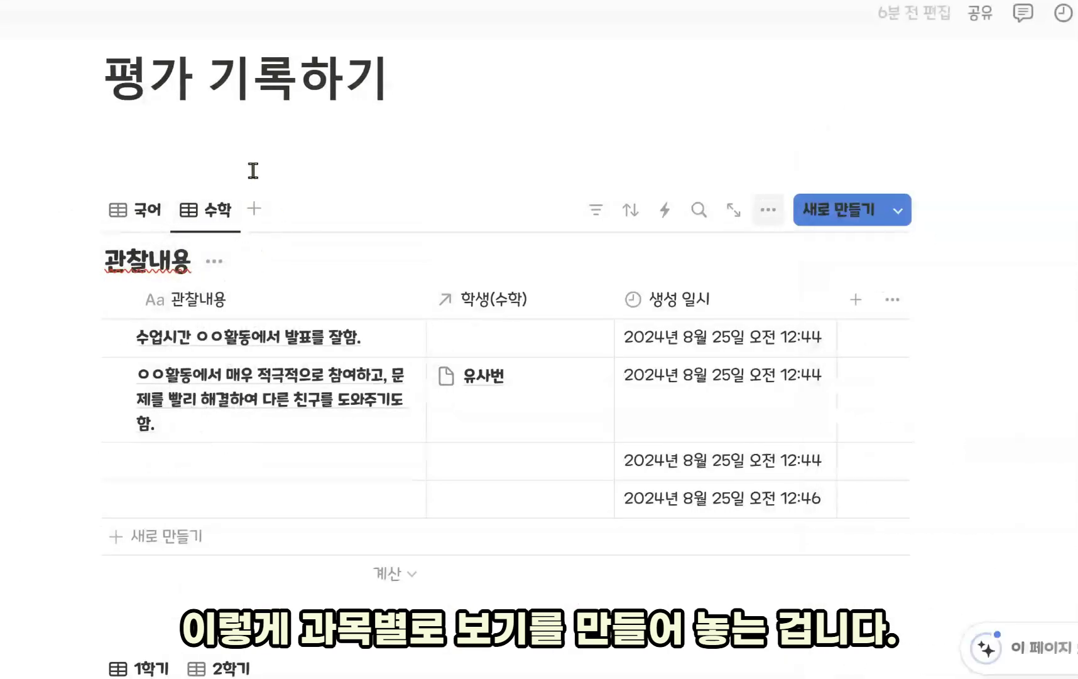
# Delete the two empty rows from the 관찰내용 database in the 수학 view
pyautogui.click(146, 217)
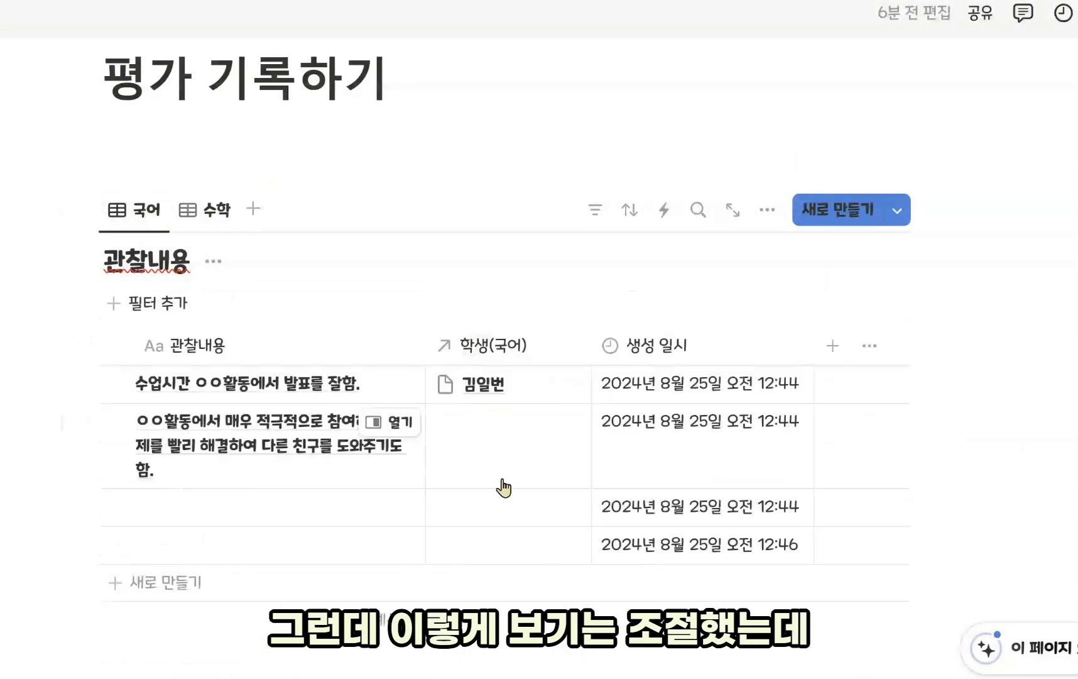
pyautogui.click(207, 220)
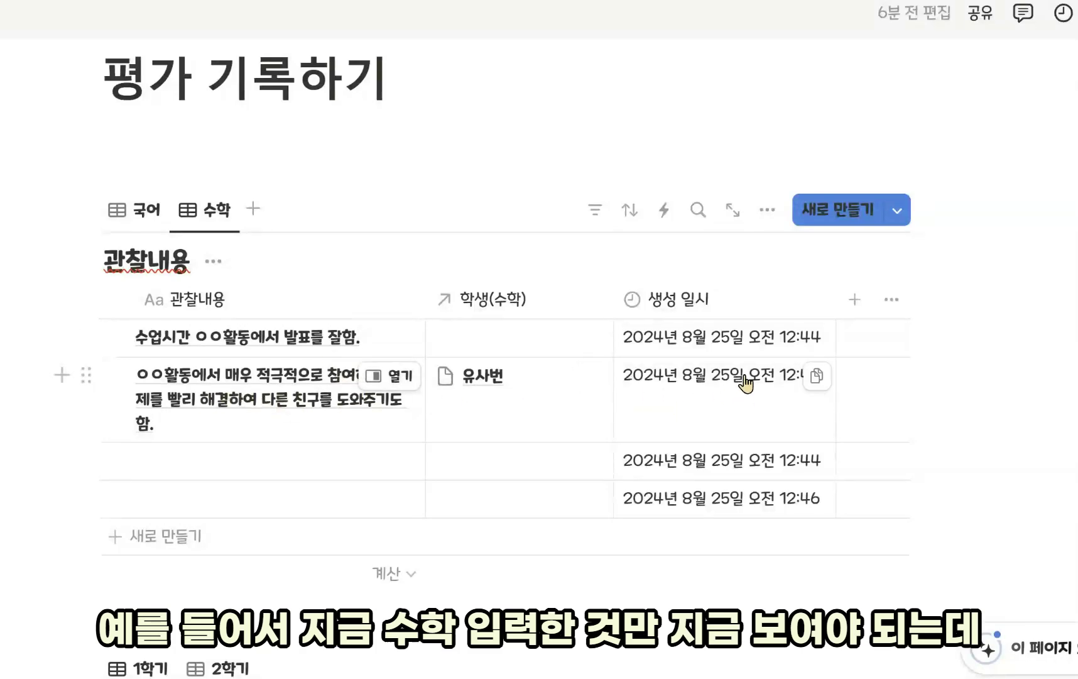
pyautogui.click(86, 461)
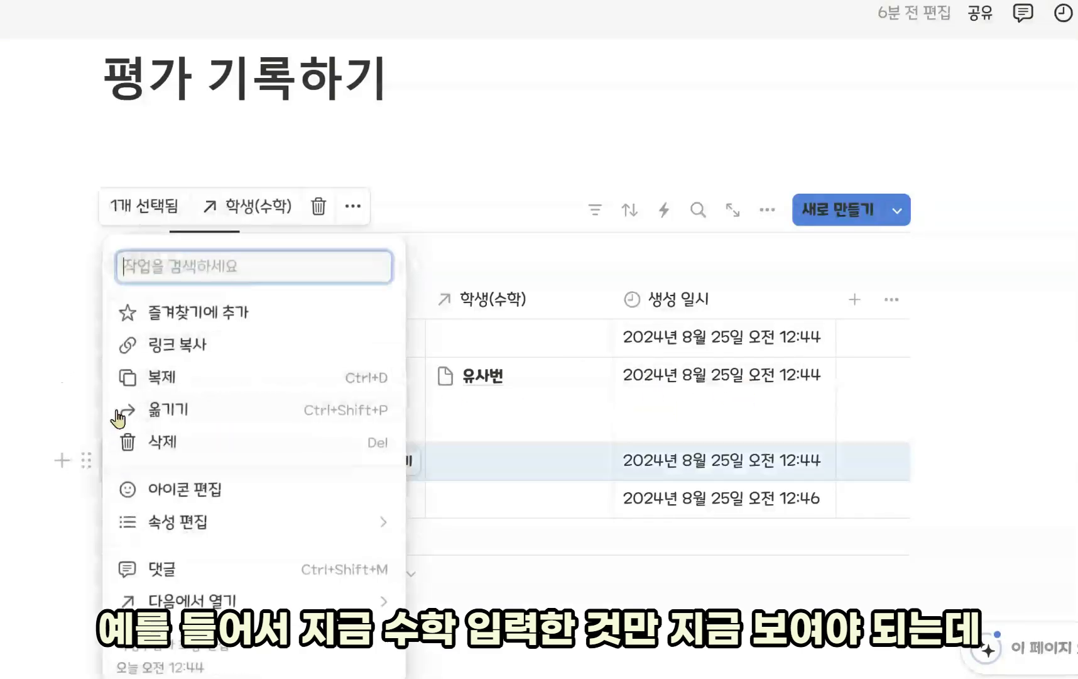
pyautogui.click(165, 442)
pyautogui.click(86, 460)
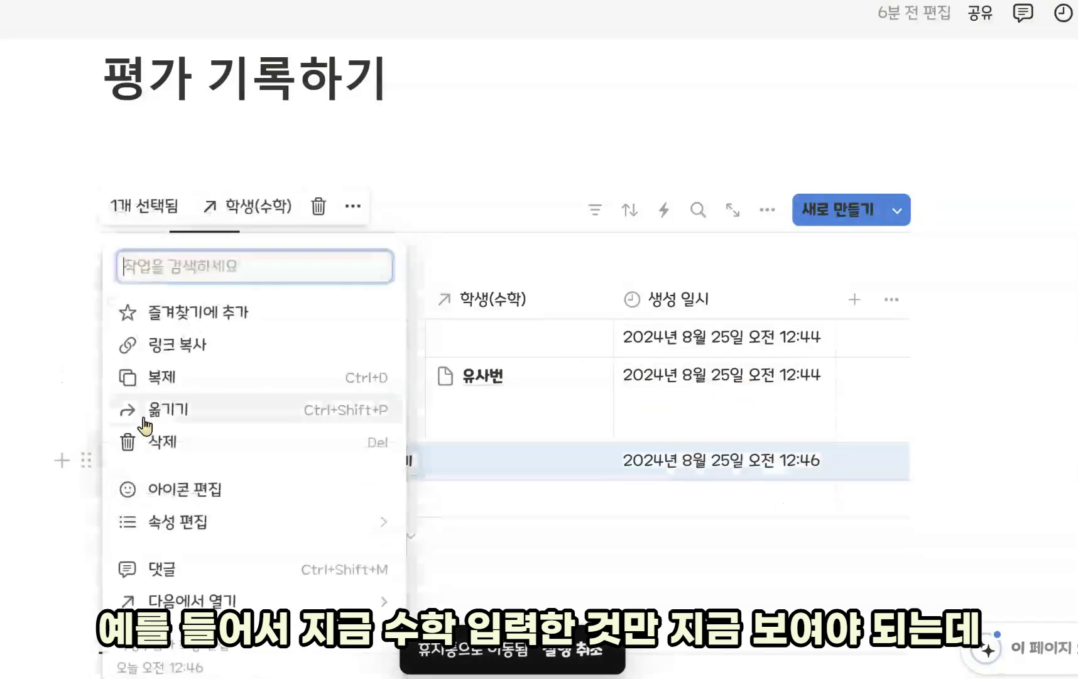
pyautogui.click(160, 442)
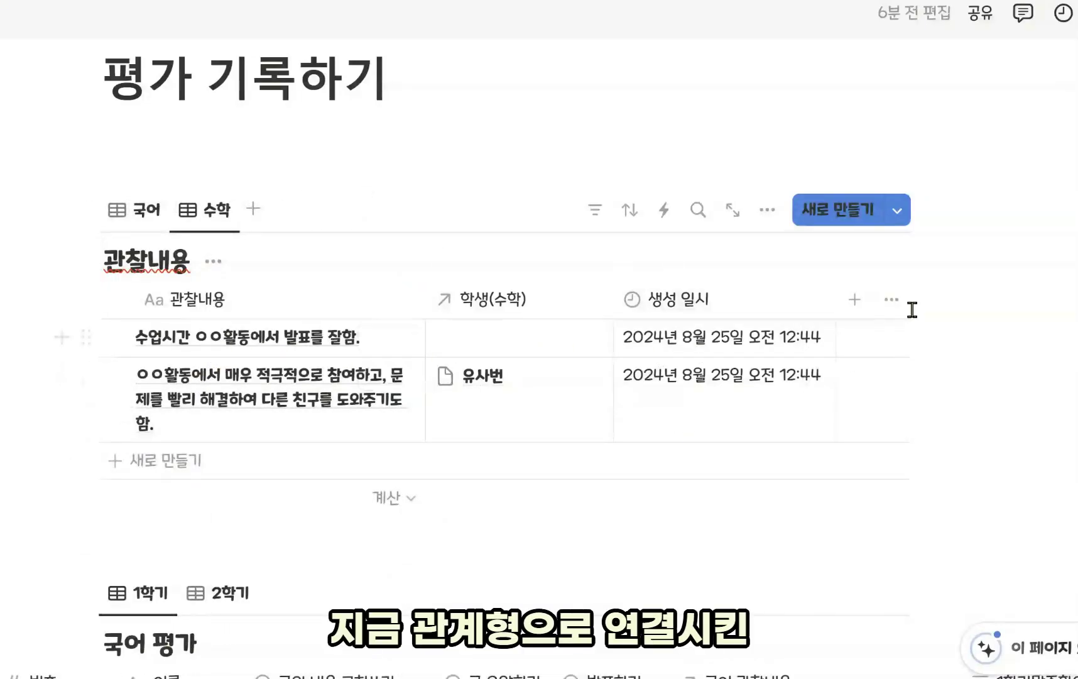
# Filter the 수학 view to show only entries whose 학생(수학) is 비어 있지 않음
pyautogui.click(891, 299)
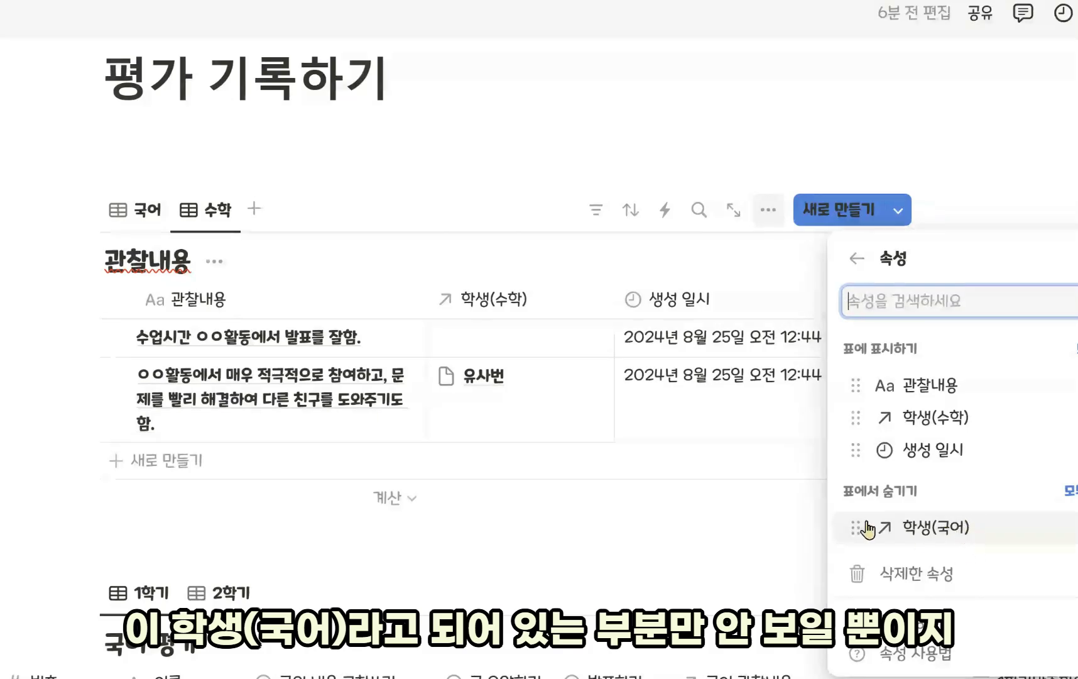
pyautogui.click(458, 338)
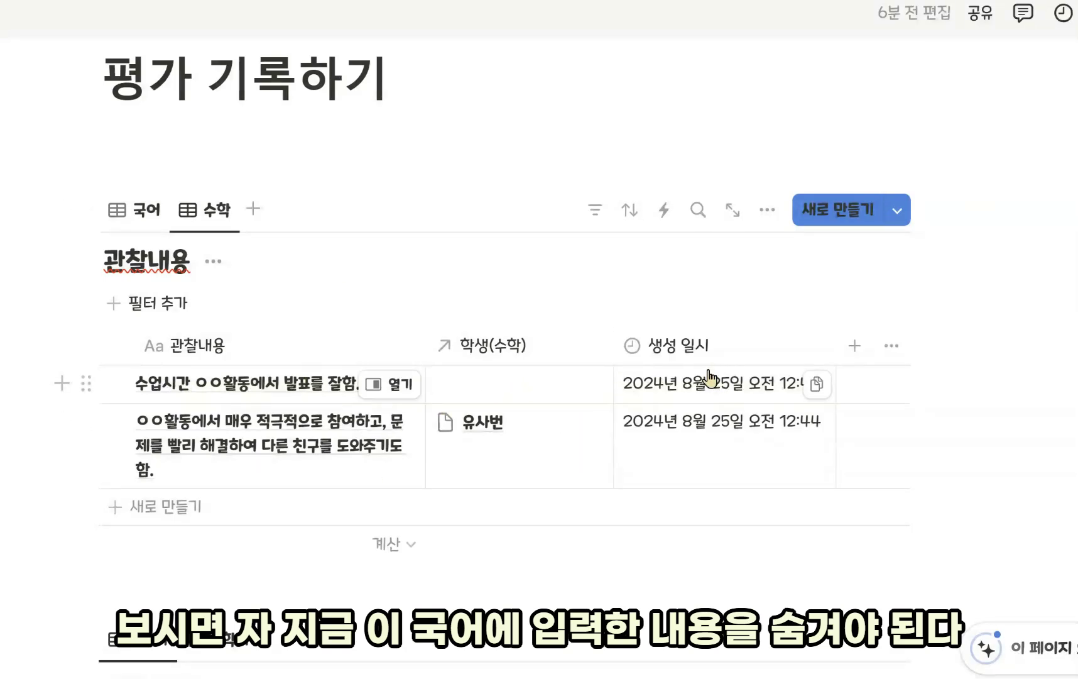
pyautogui.click(600, 217)
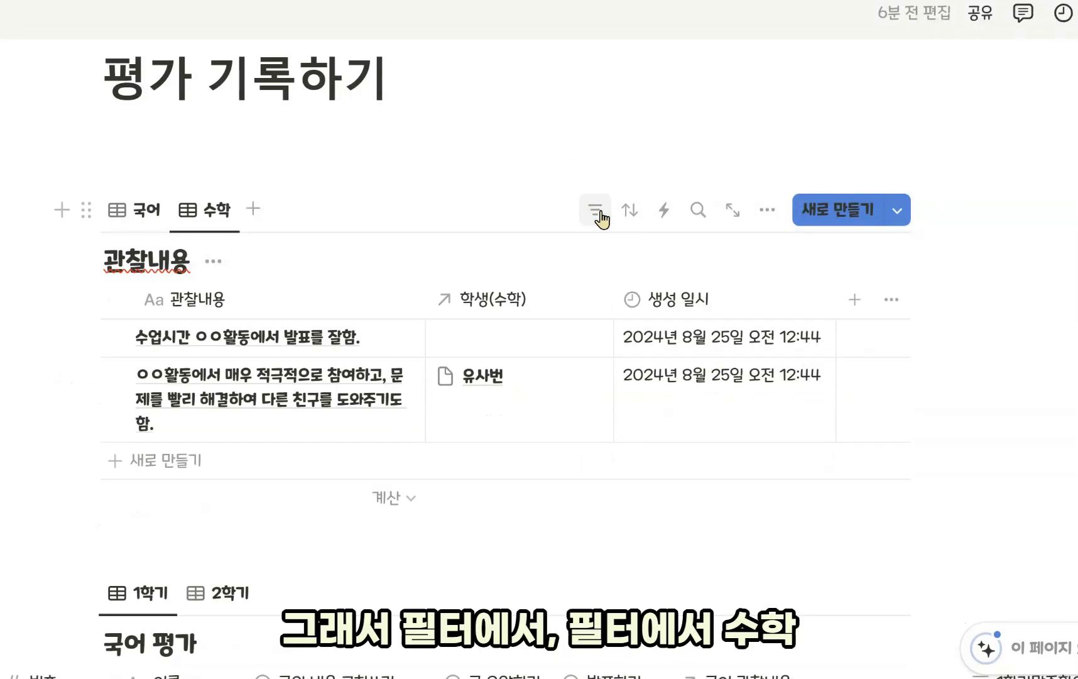
pyautogui.click(600, 217)
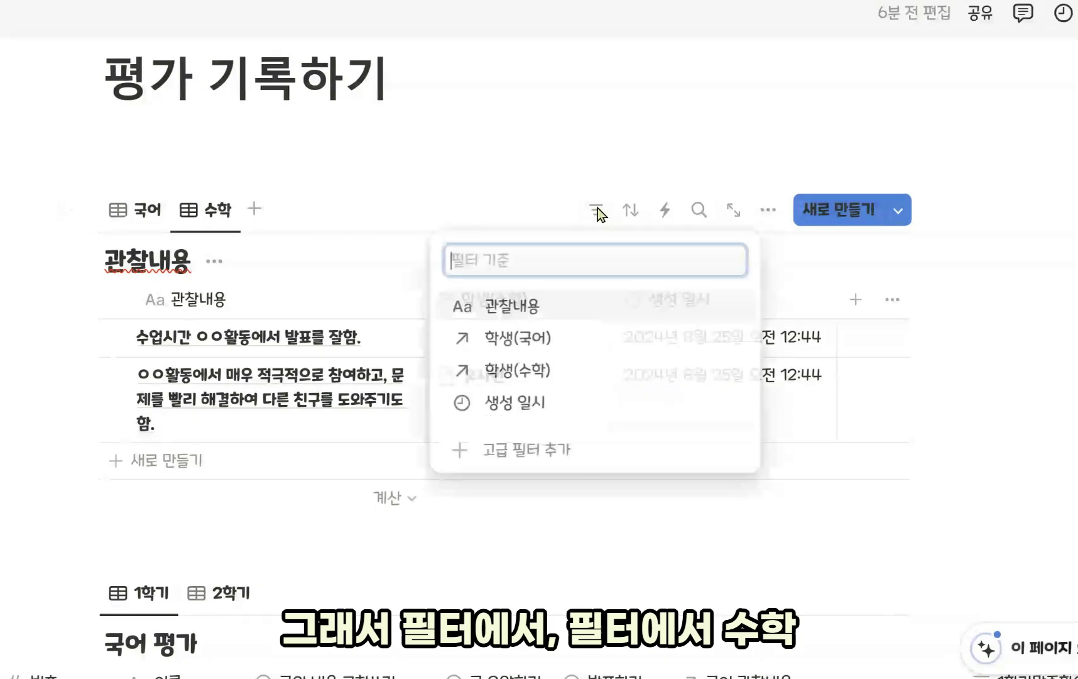
pyautogui.click(595, 377)
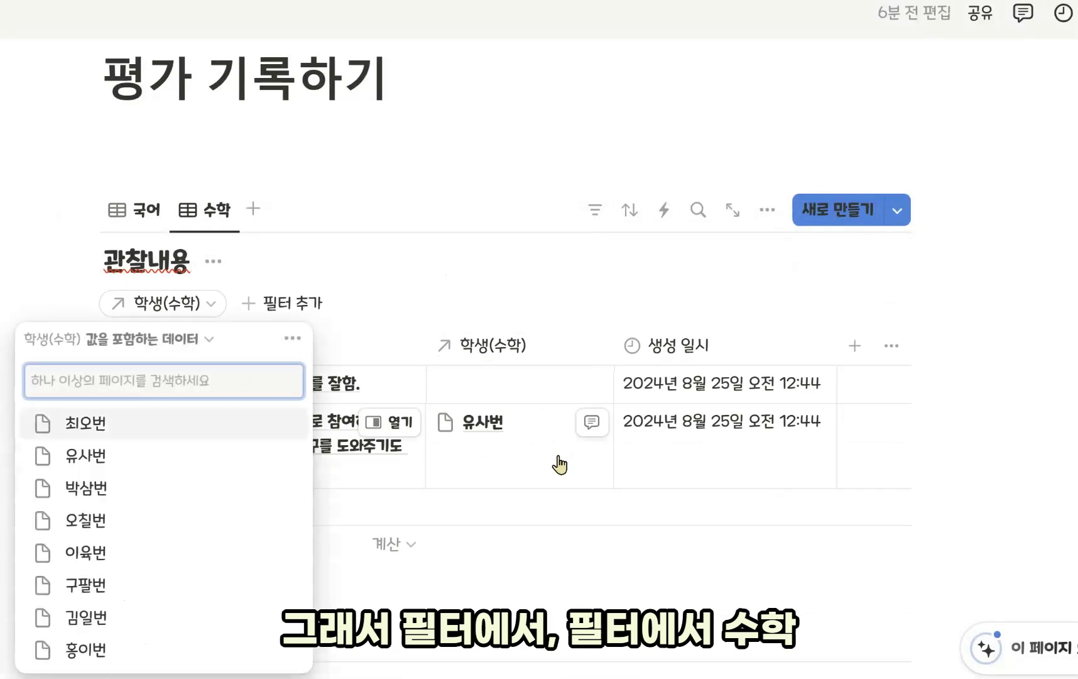
pyautogui.click(187, 343)
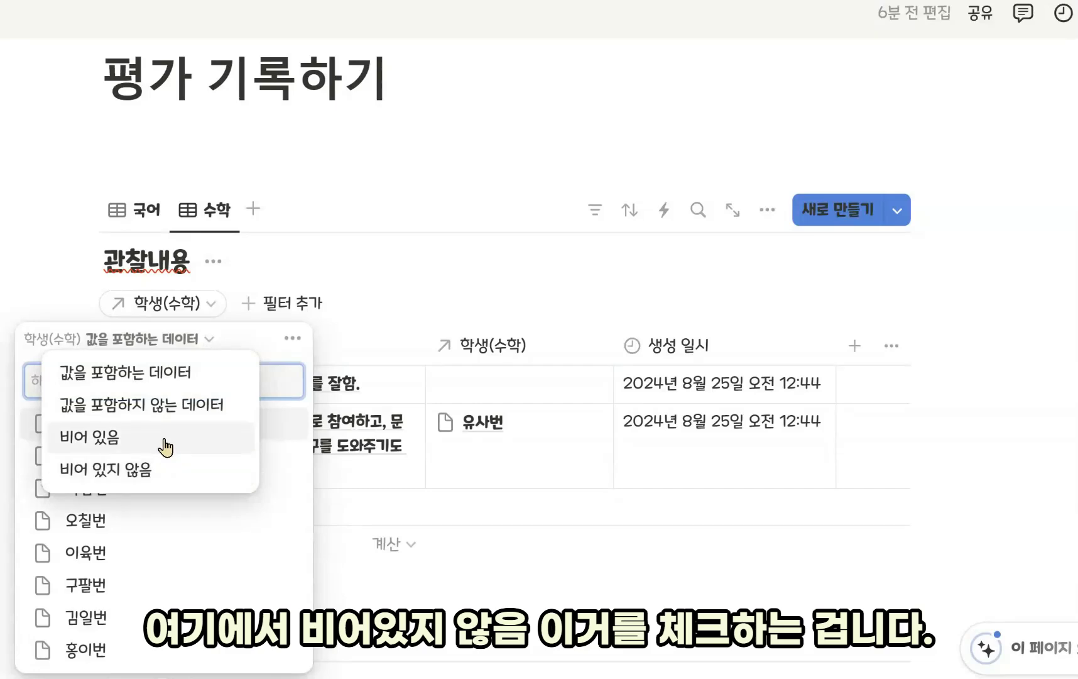
pyautogui.click(167, 474)
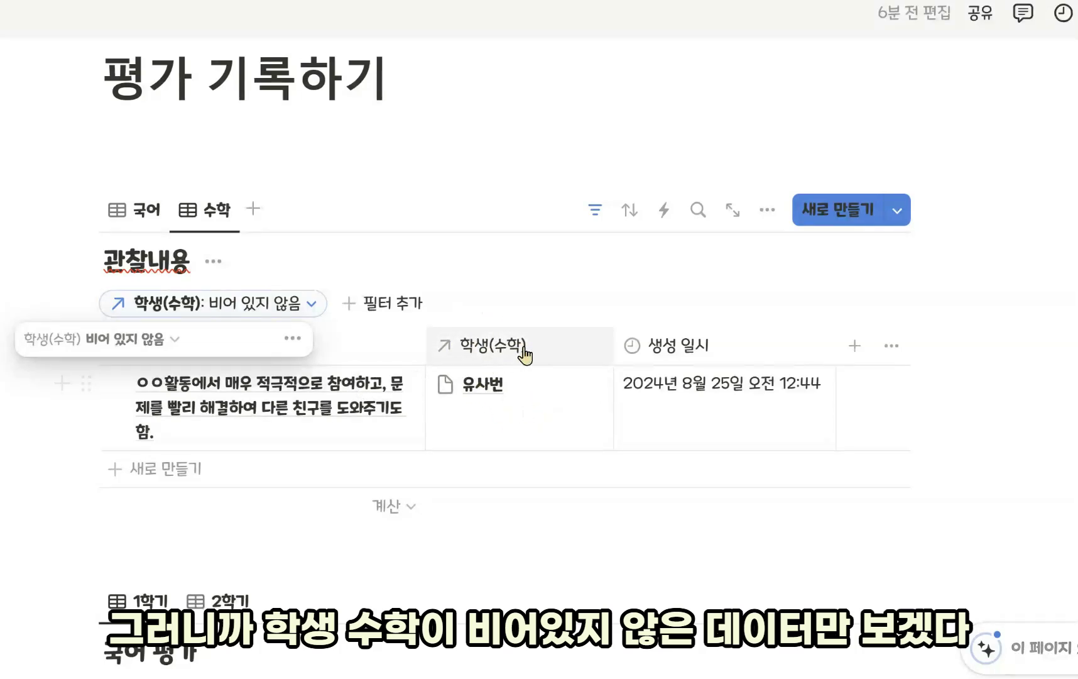
pyautogui.click(657, 286)
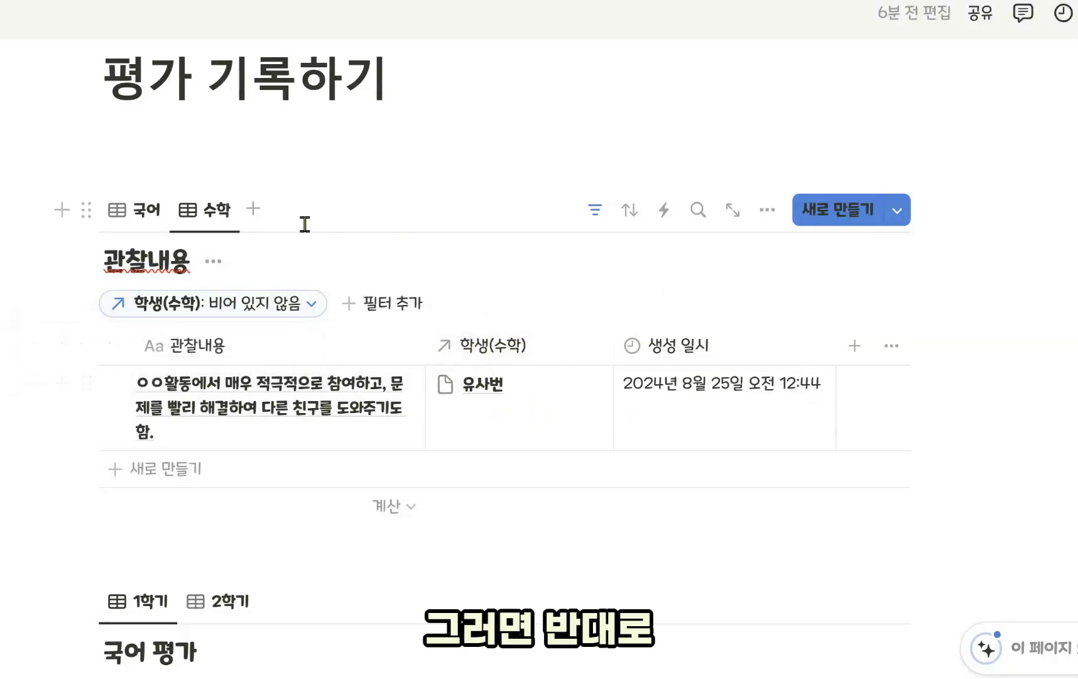
# Filter the 국어 view to show only entries whose 학생(국어) is 비어 있지 않음
pyautogui.click(145, 211)
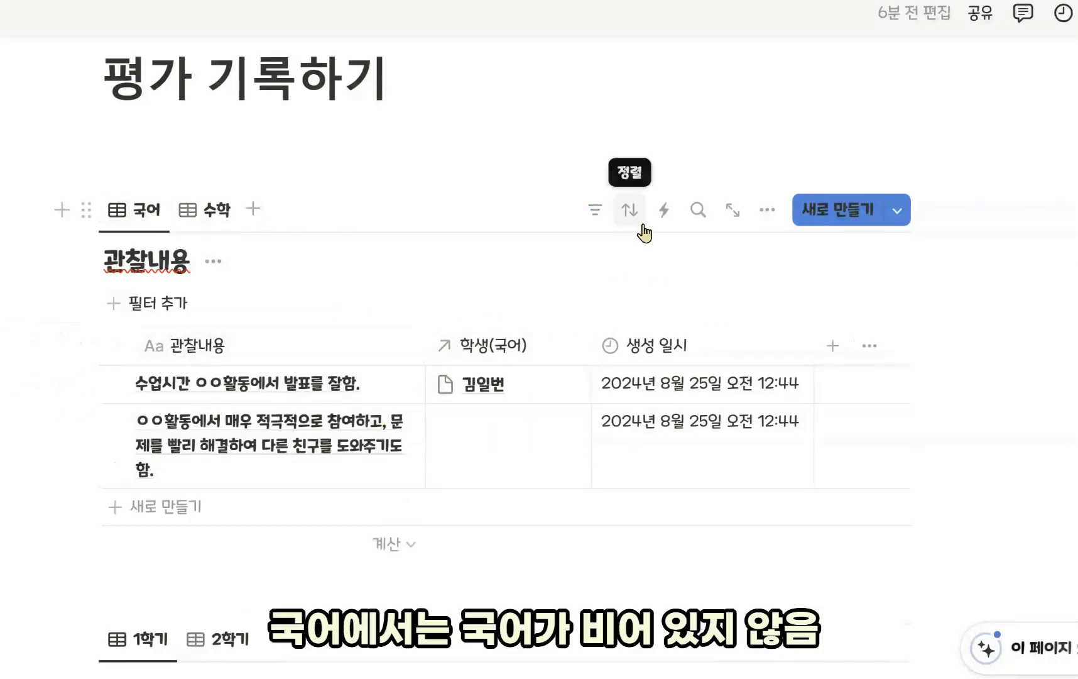
pyautogui.click(595, 210)
pyautogui.click(596, 210)
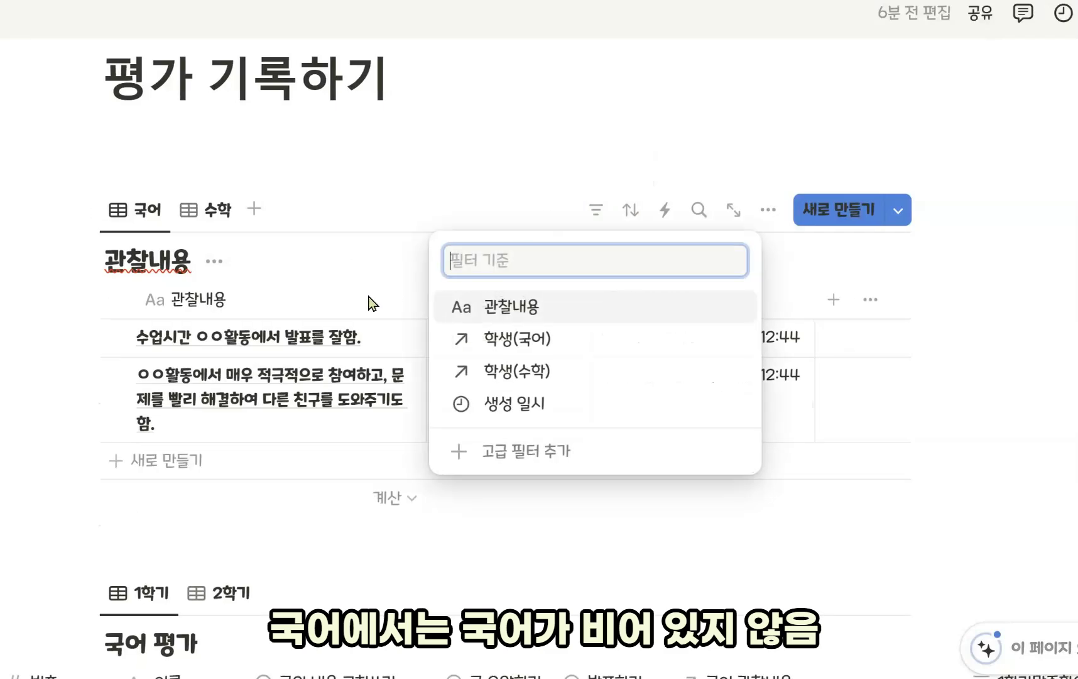
pyautogui.click(528, 339)
pyautogui.click(204, 339)
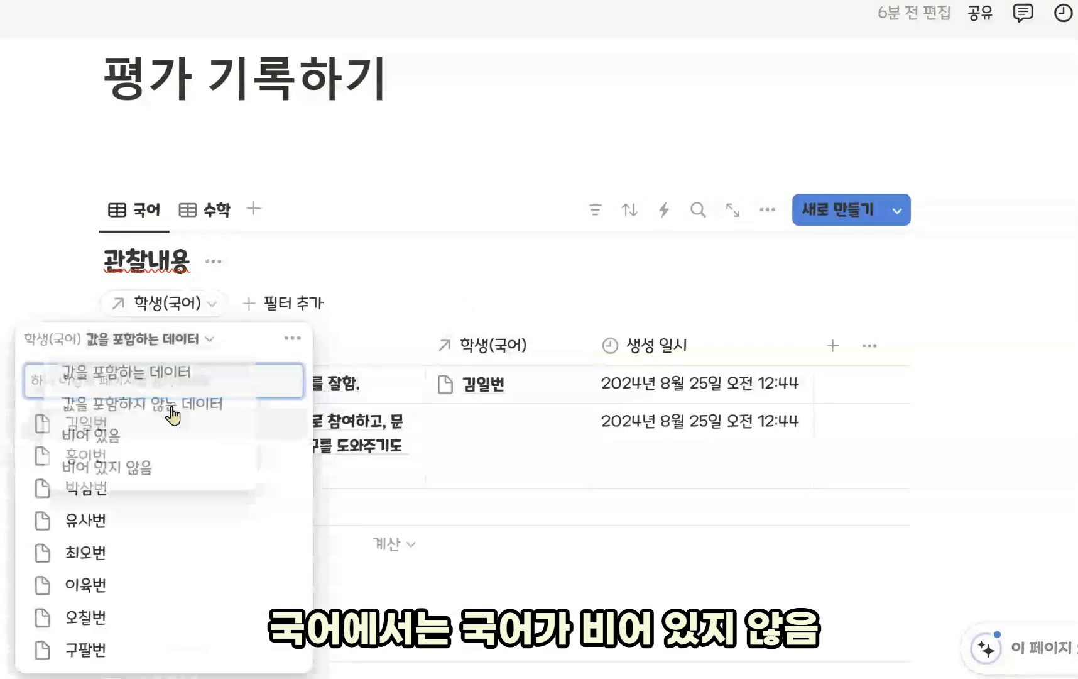
pyautogui.click(172, 477)
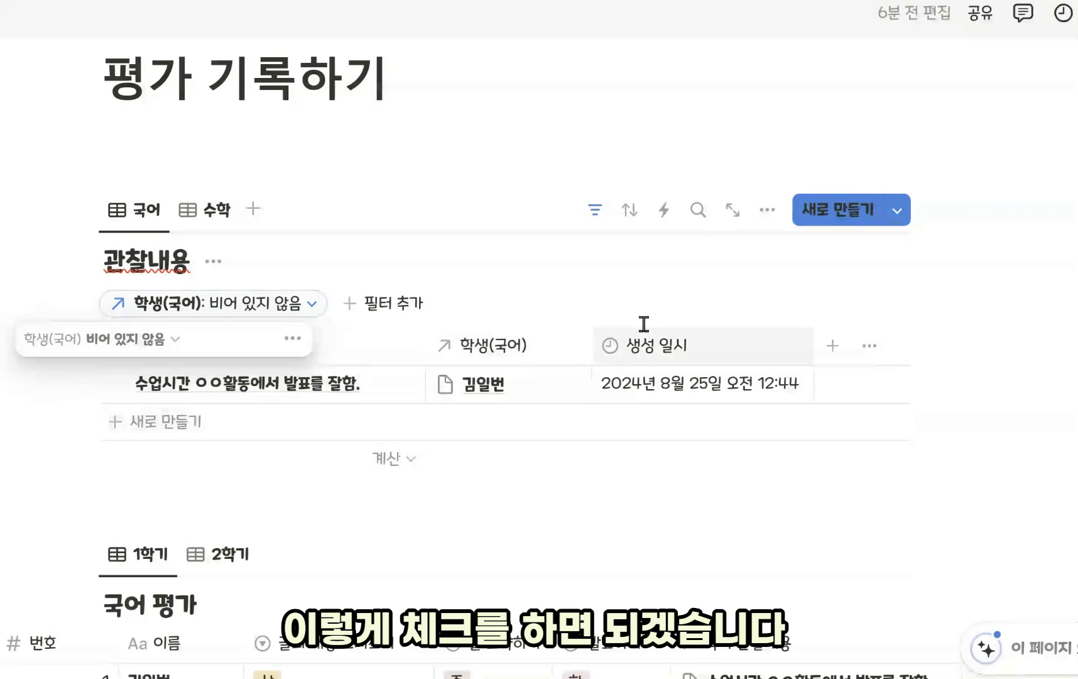
pyautogui.click(515, 321)
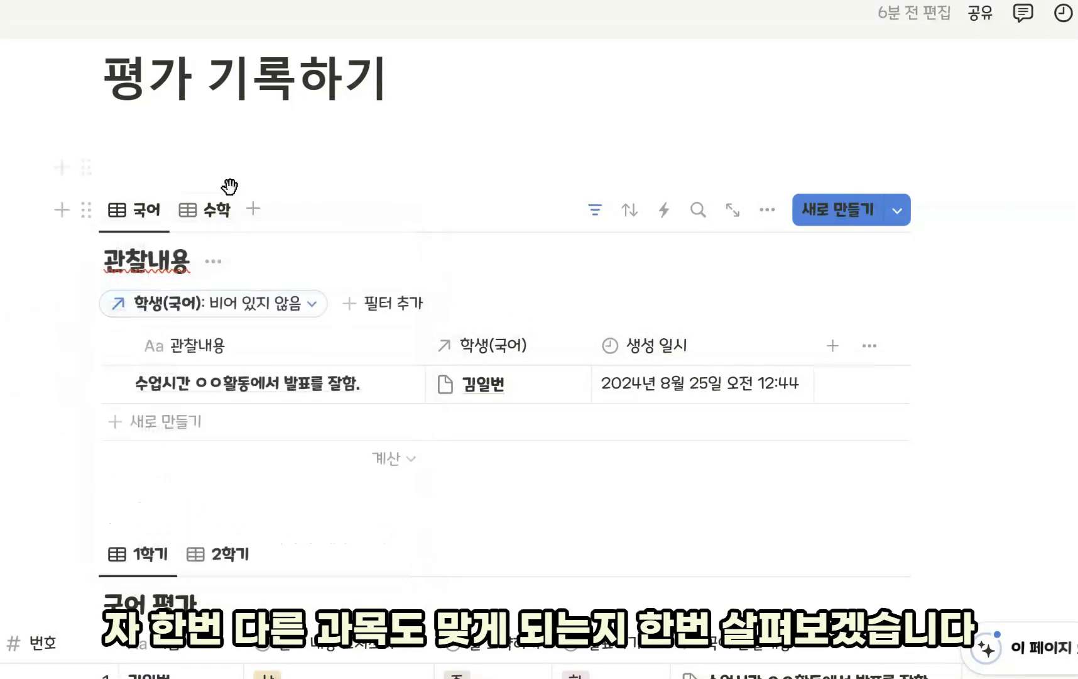
# Add a new table view to the 관찰내용 database and name it 과학
pyautogui.click(221, 210)
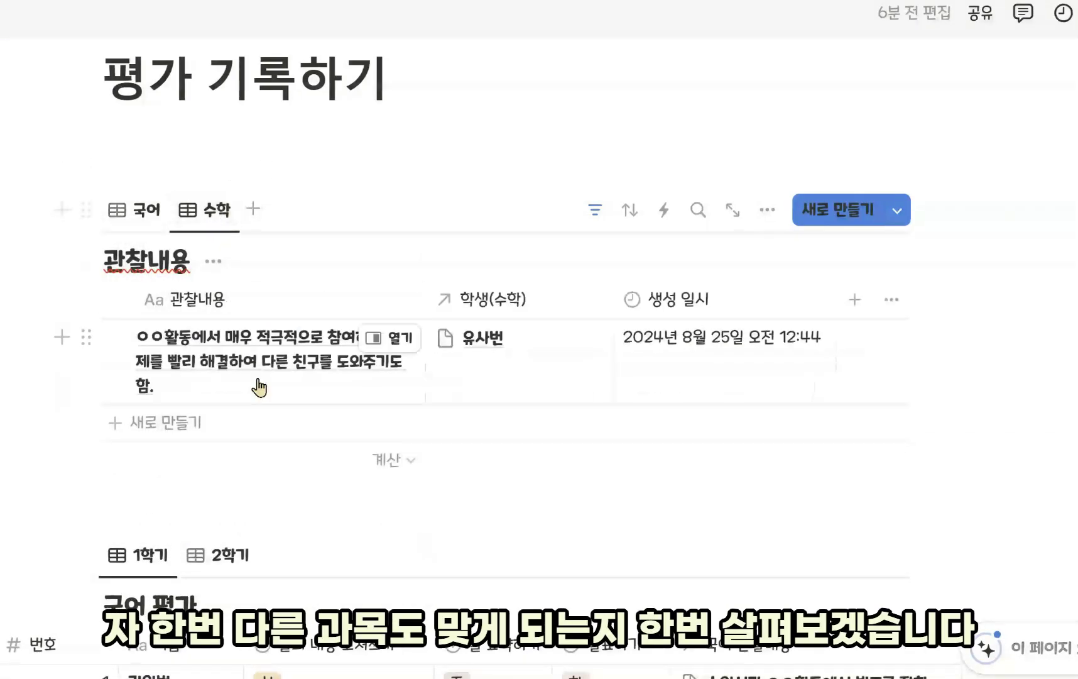
pyautogui.click(250, 214)
pyautogui.click(176, 317)
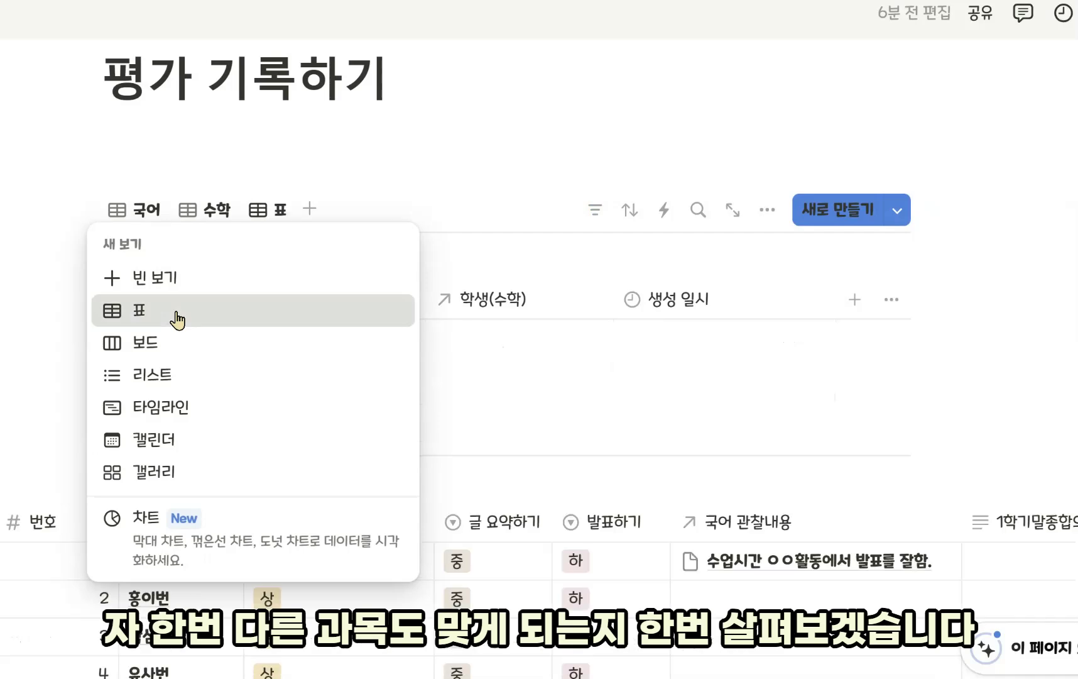
pyautogui.click(278, 216)
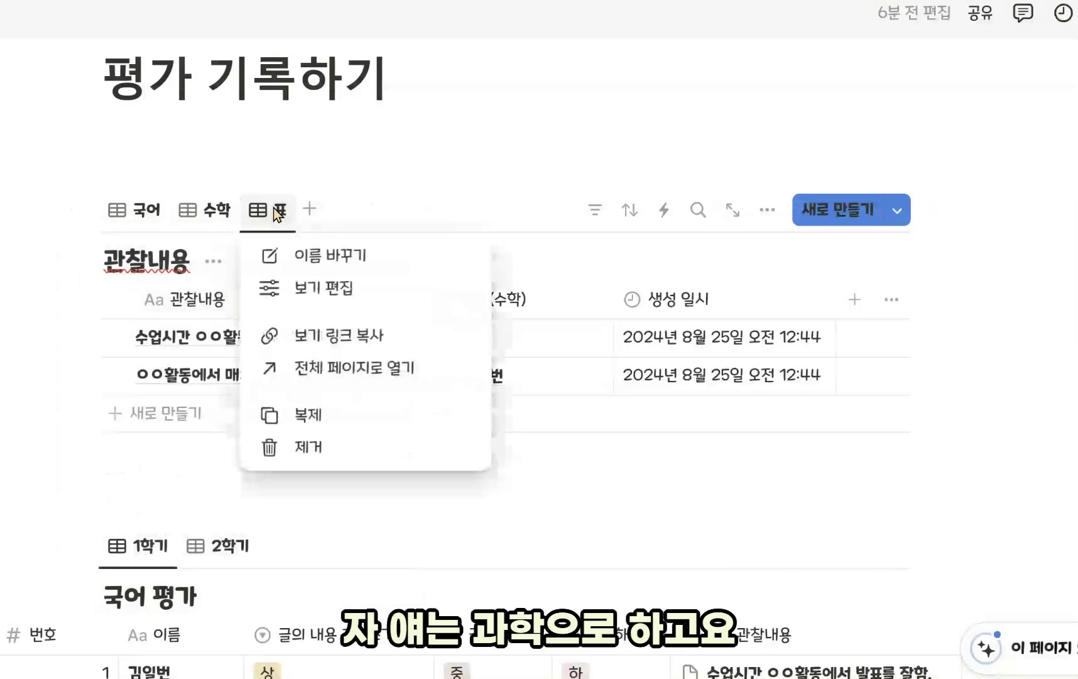
pyautogui.click(325, 254)
pyautogui.write('고해')
pyautogui.press('BackSpace')
pyautogui.write('히')
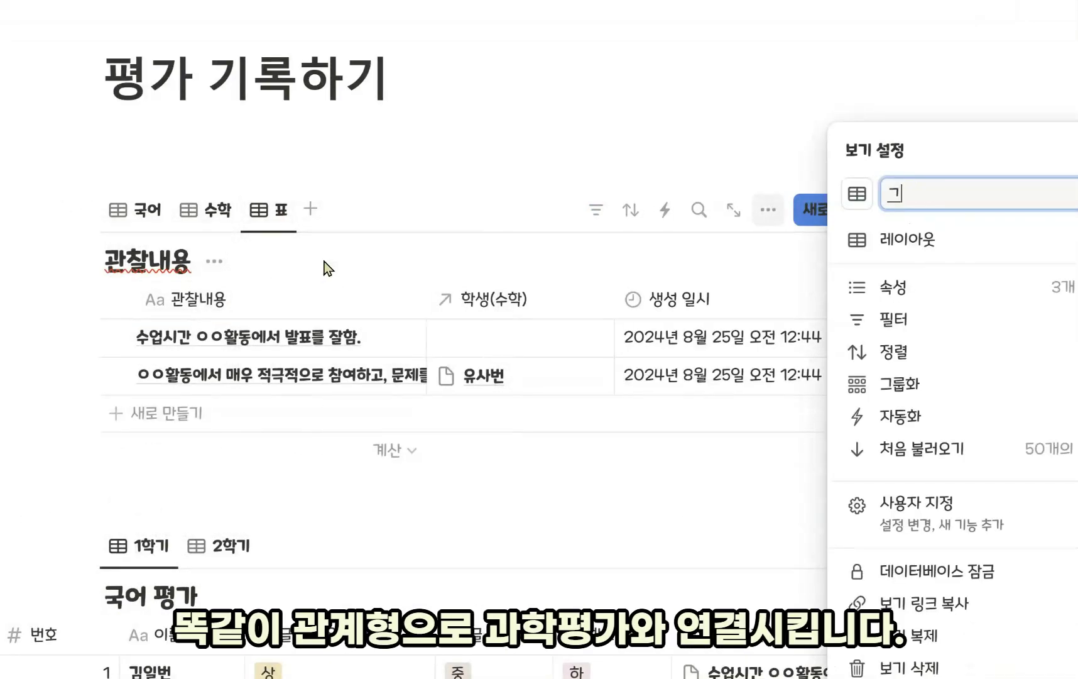
pyautogui.press('BackSpace')
pyautogui.write('학')
pyautogui.press('Return')
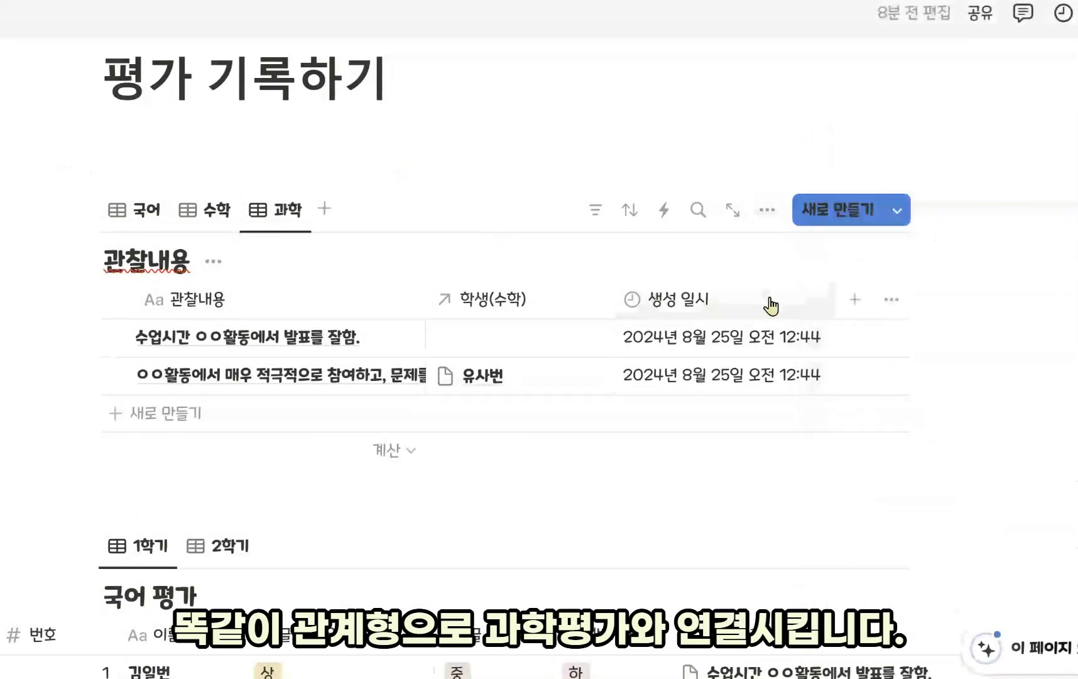
# Start a new 관계형 property in the 과학 view targeting the 과학 평가 database, and have it also shown in 과학 평가
pyautogui.click(860, 302)
pyautogui.scroll(-4, 936, 527)
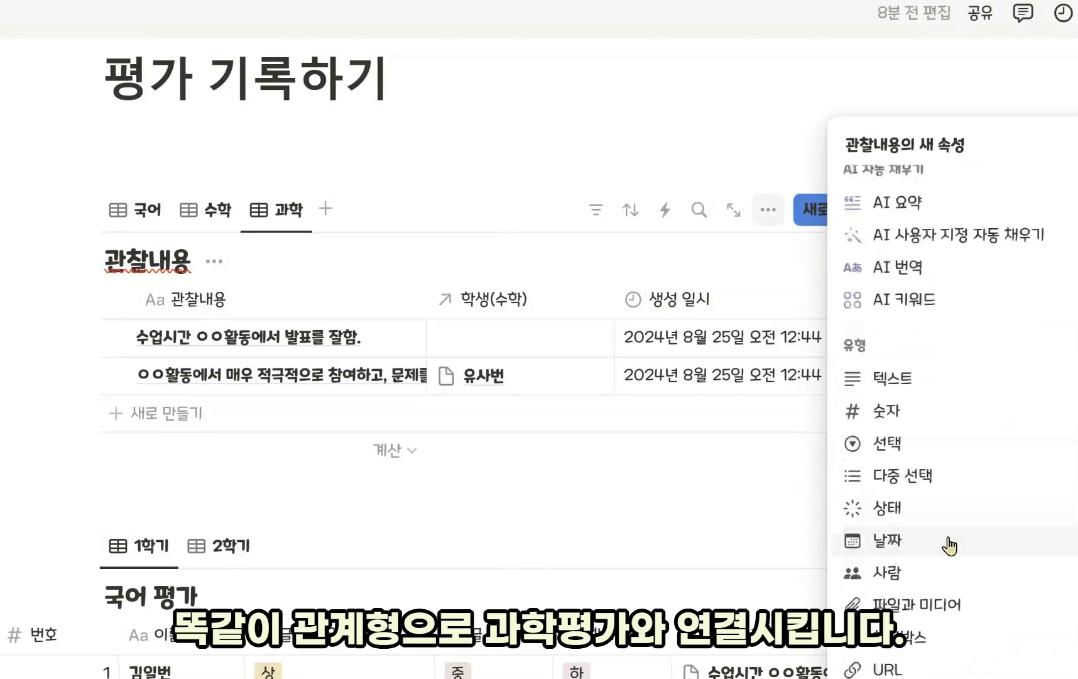
pyautogui.scroll(-2, 939, 603)
pyautogui.scroll(-3, 935, 618)
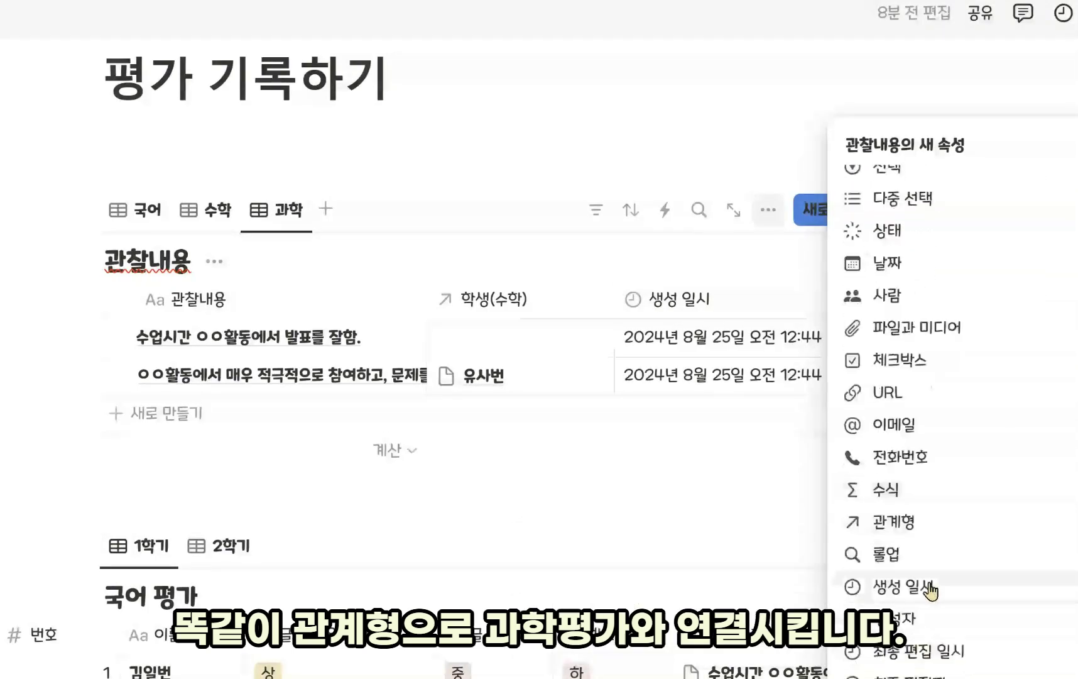
pyautogui.click(922, 525)
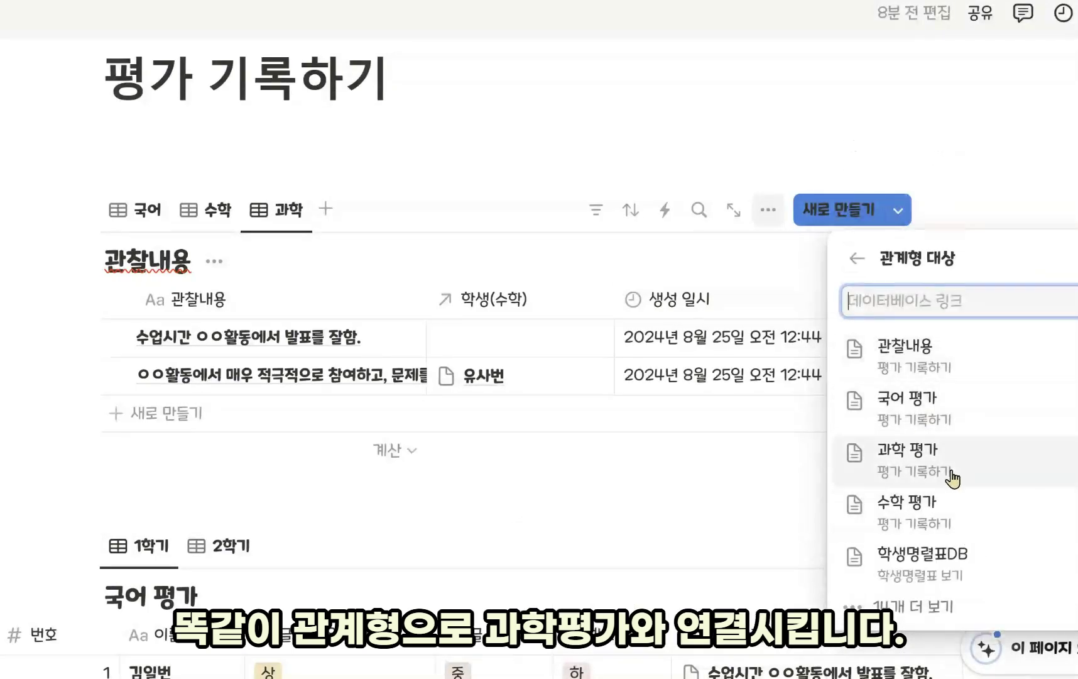
pyautogui.click(952, 474)
pyautogui.click(1065, 405)
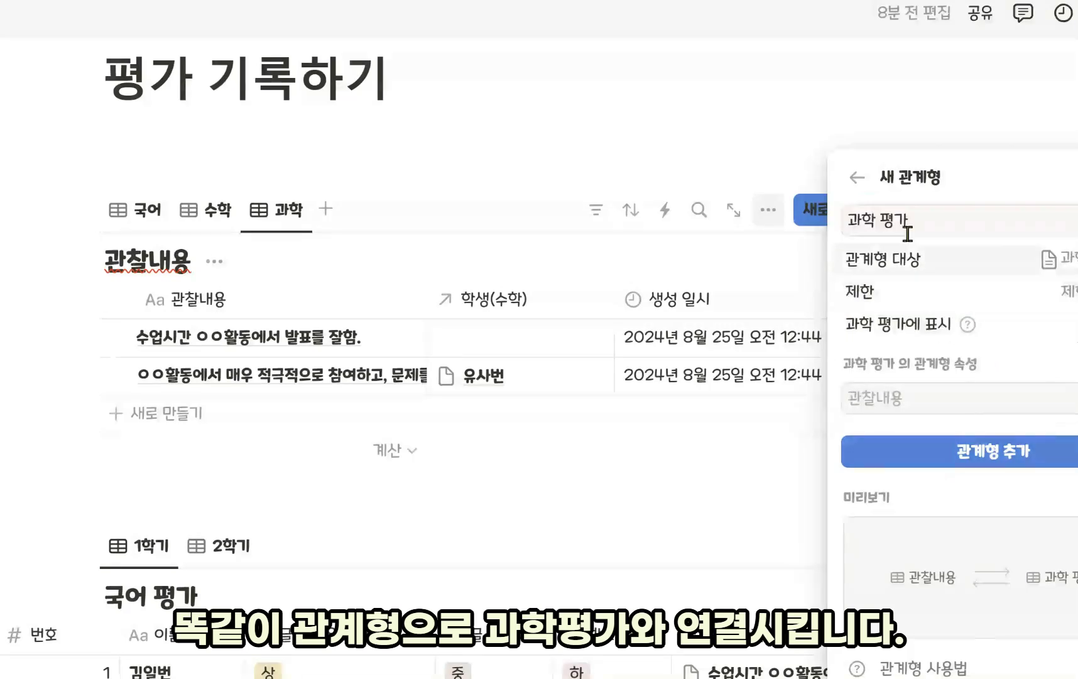
# Name the relation 학생(과학), name its counterpart property in 과학 평가 과학 관찰내용, and add the relation
pyautogui.moveTo(911, 220); pyautogui.dragTo(841, 217)
pyautogui.press('BackSpace')
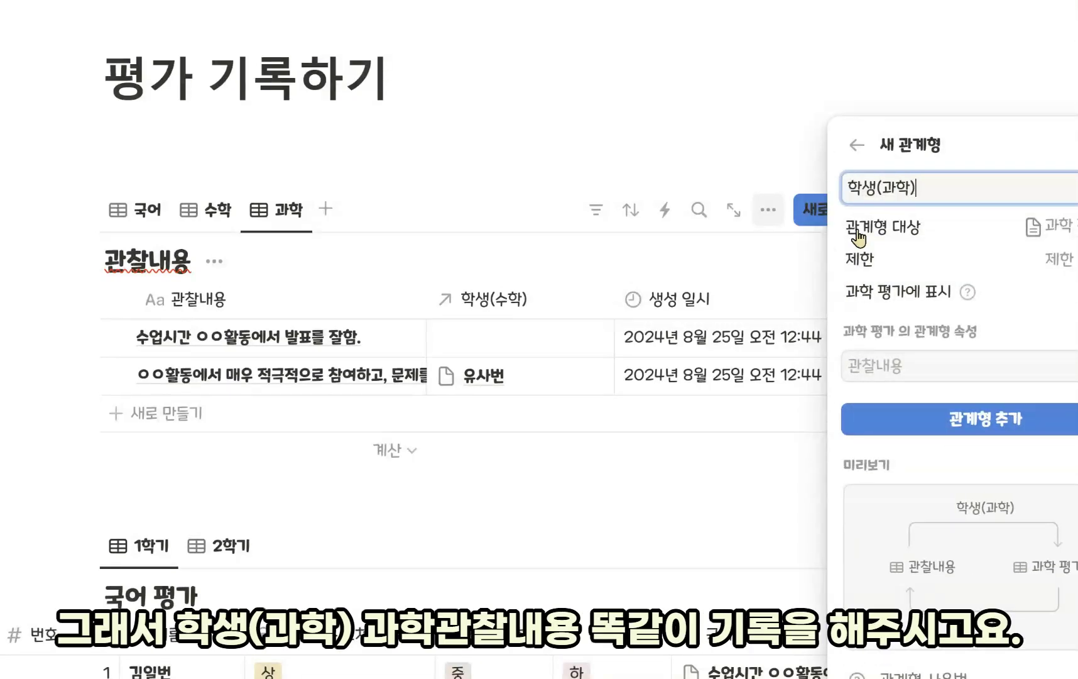
pyautogui.click(910, 365)
pyautogui.write('과')
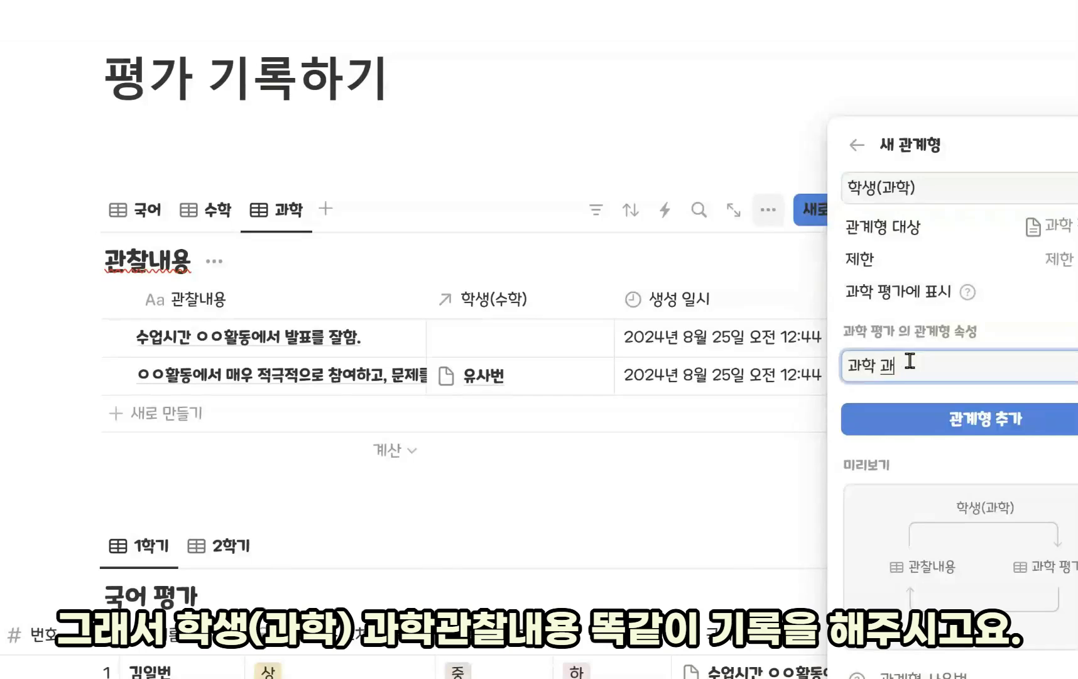
pyautogui.write('학 관찰내용')
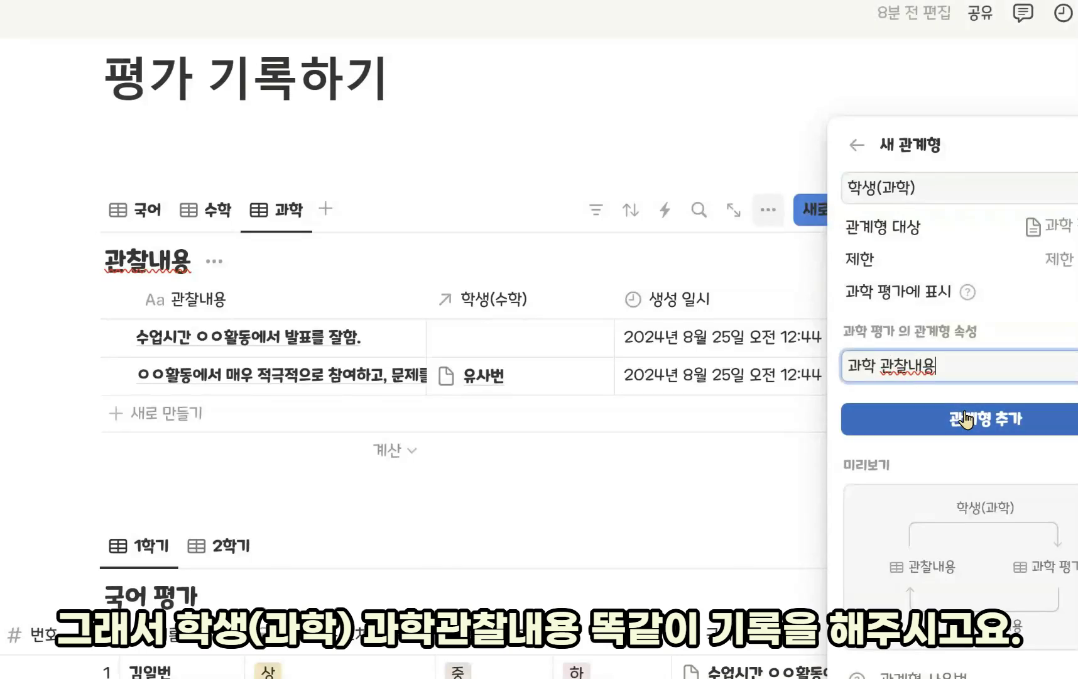
pyautogui.click(898, 419)
pyautogui.click(766, 448)
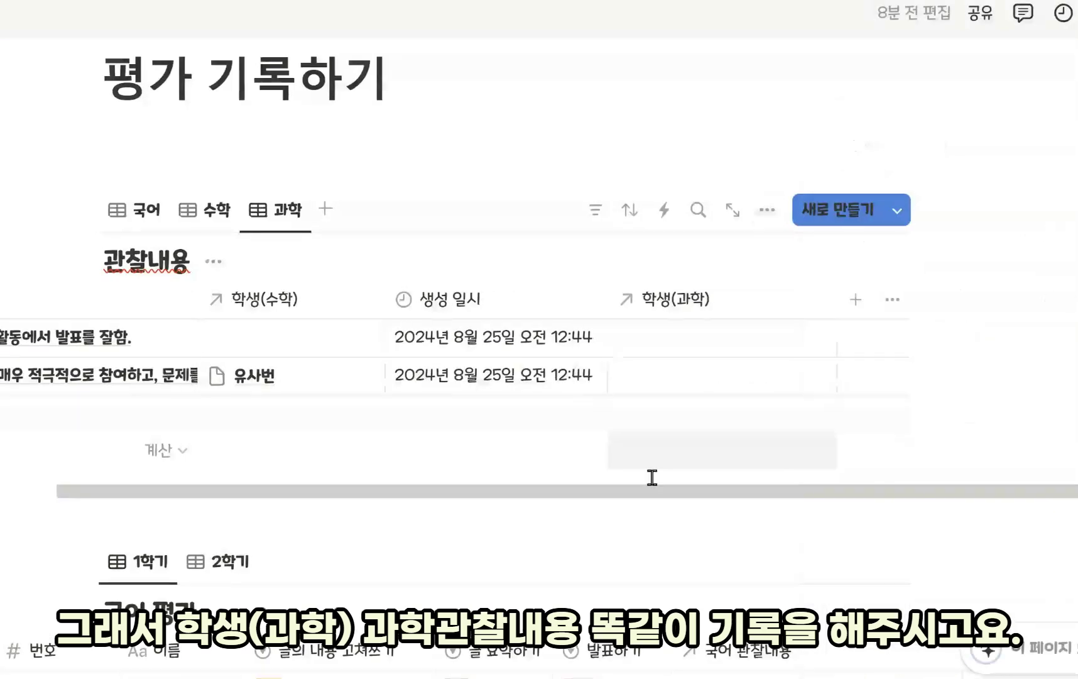
# Move the 학생(과학) column before 생성 일시 in the 과학 view
pyautogui.click(641, 507)
pyautogui.moveTo(628, 299); pyautogui.dragTo(458, 311)
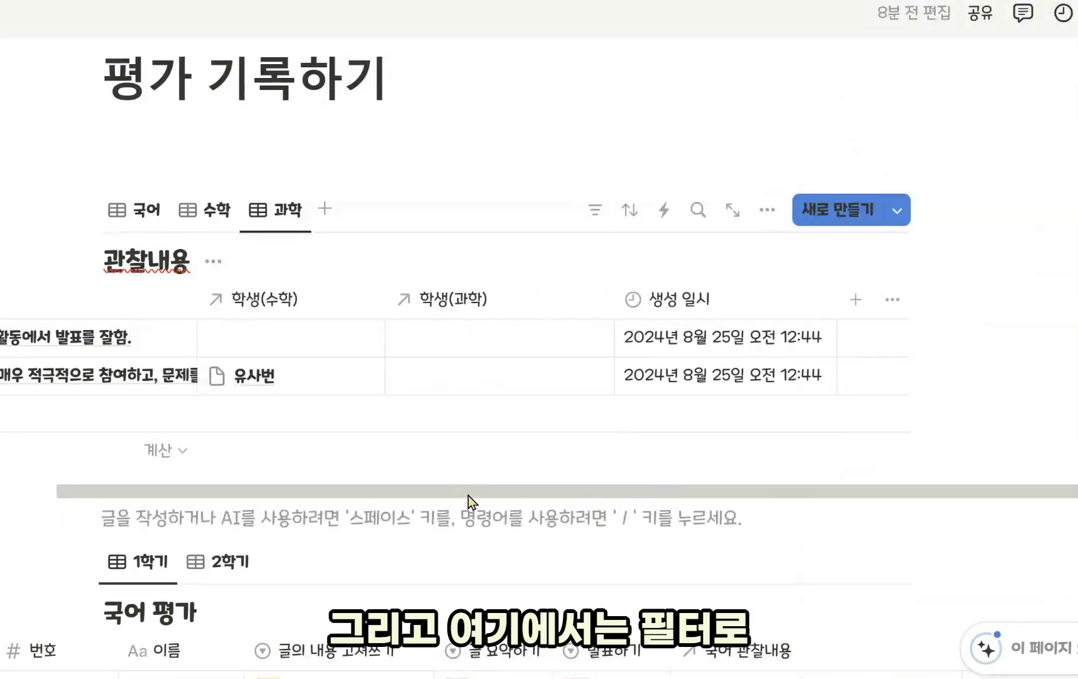
pyautogui.moveTo(466, 492); pyautogui.dragTo(392, 492)
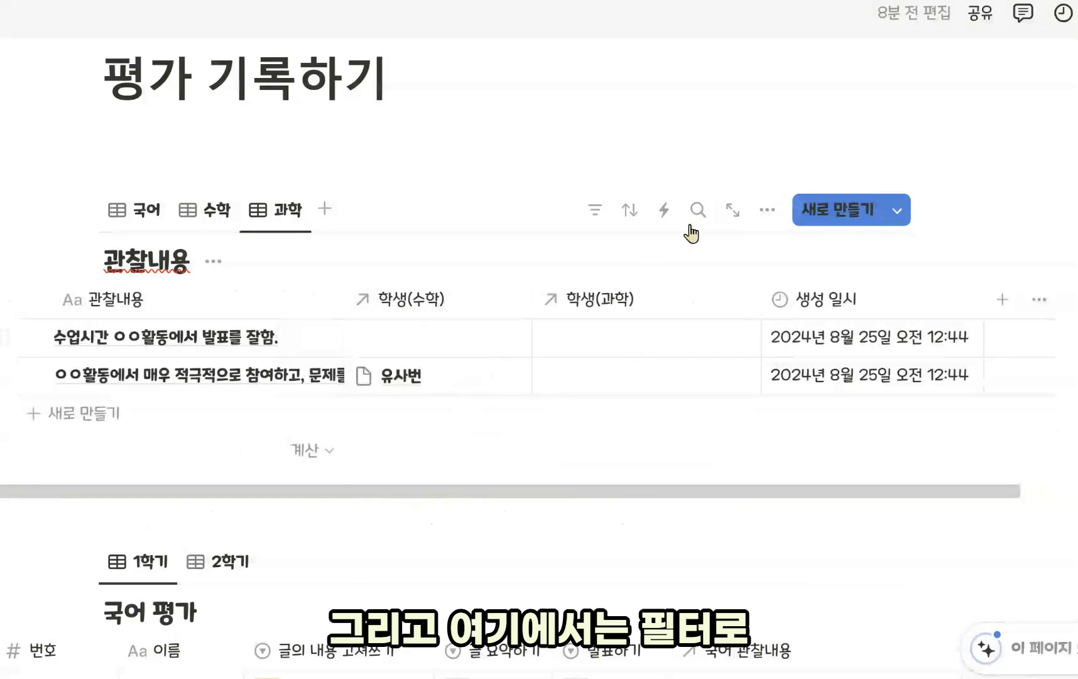
# Filter the 과학 view to show only entries whose 학생(과학) is 비어 있지 않음
pyautogui.click(596, 210)
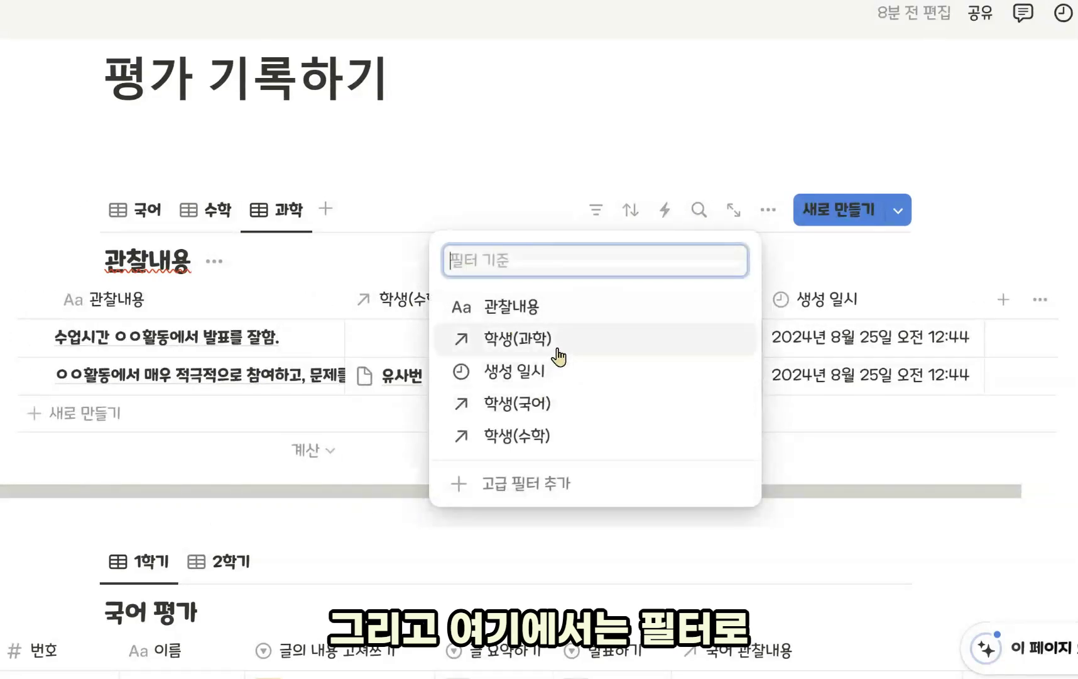
pyautogui.click(512, 340)
pyautogui.click(179, 339)
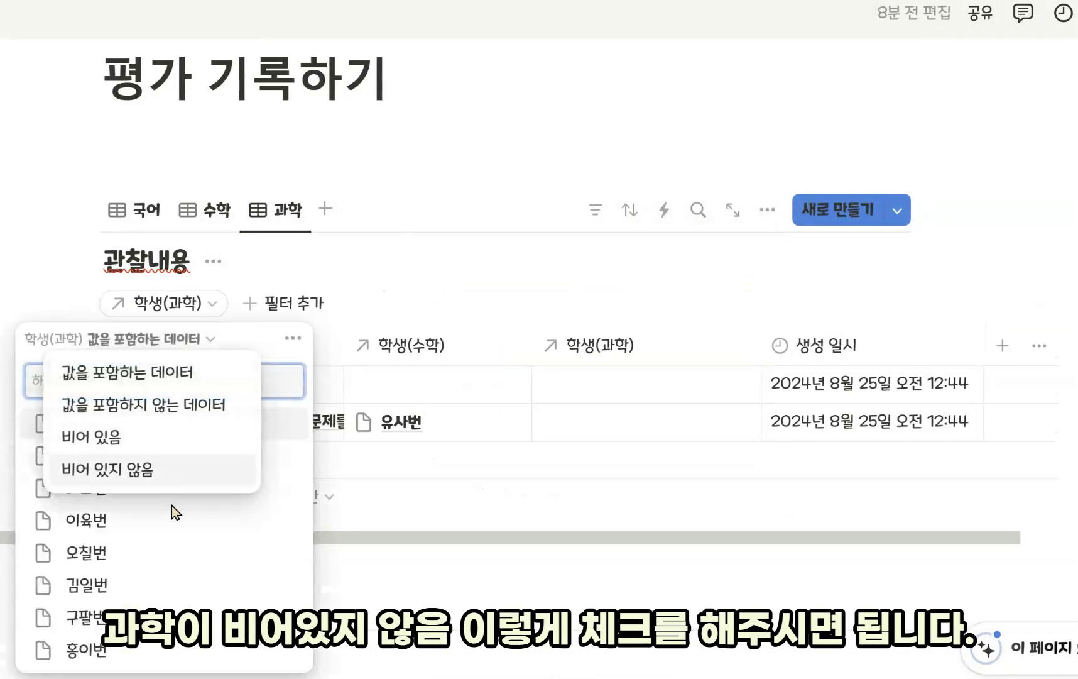
pyautogui.click(178, 471)
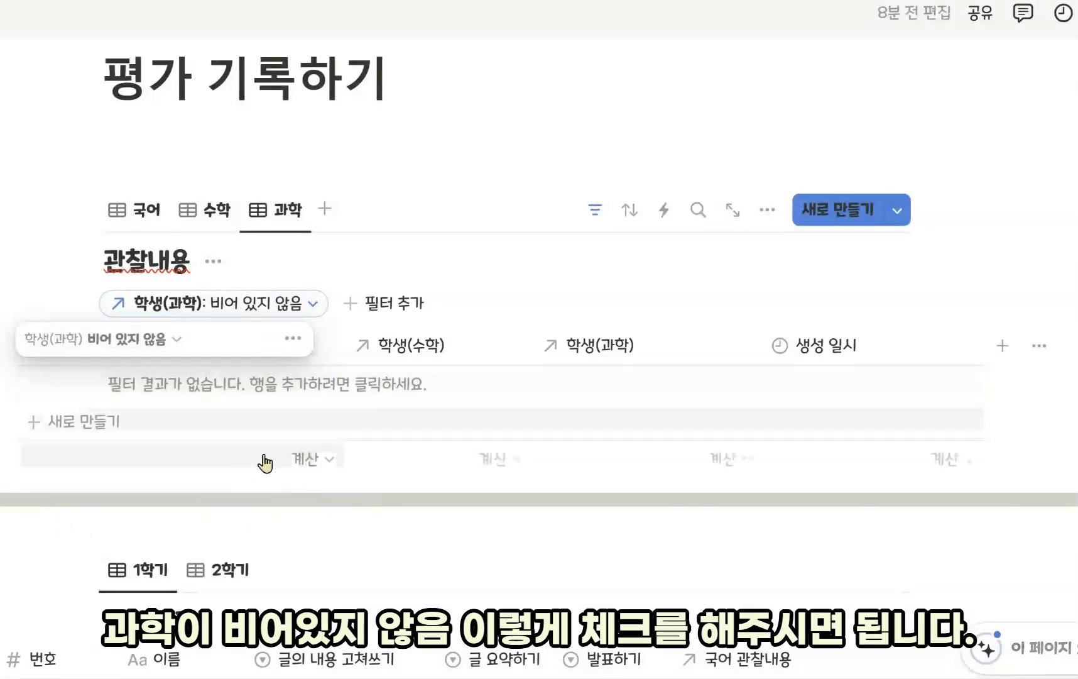
# Add an entry titled "실험 활동에 적극적으로 참여함." in the 과학 view and link student number 7 under 학생(과학)
pyautogui.click(171, 393)
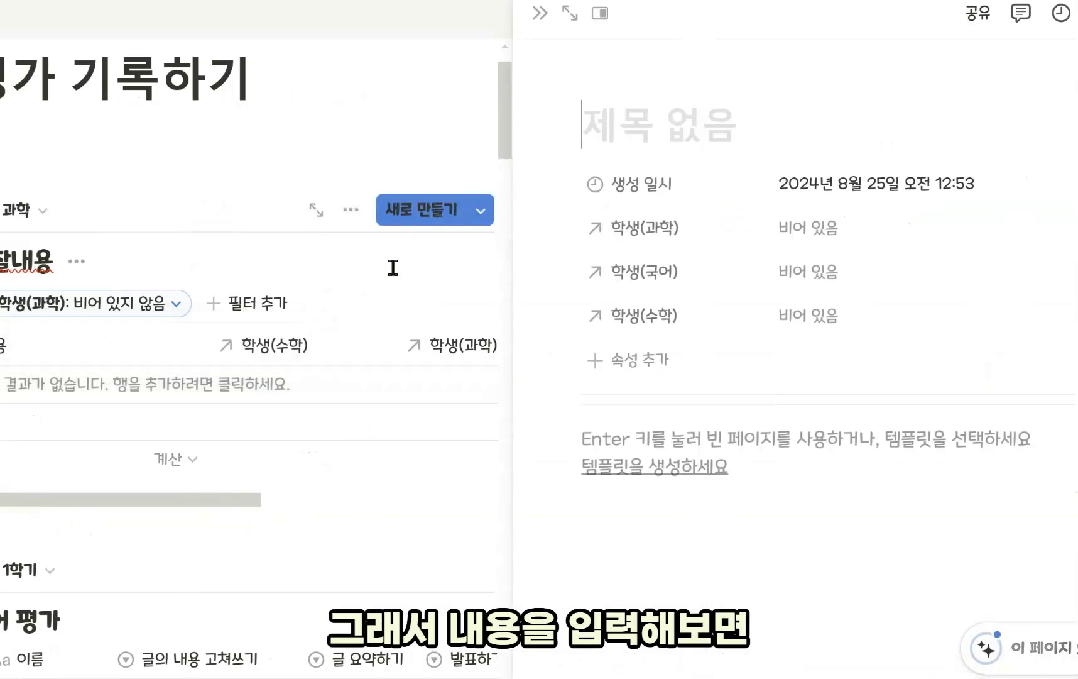
pyautogui.write('ㅅ')
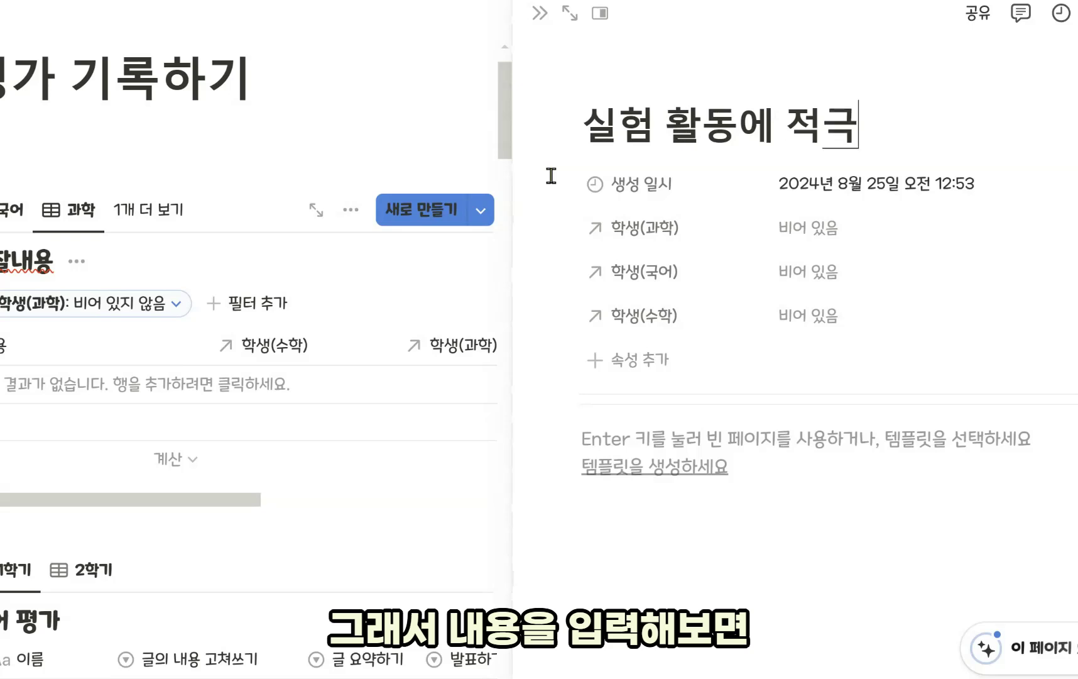
pyautogui.write('으로 참여함.')
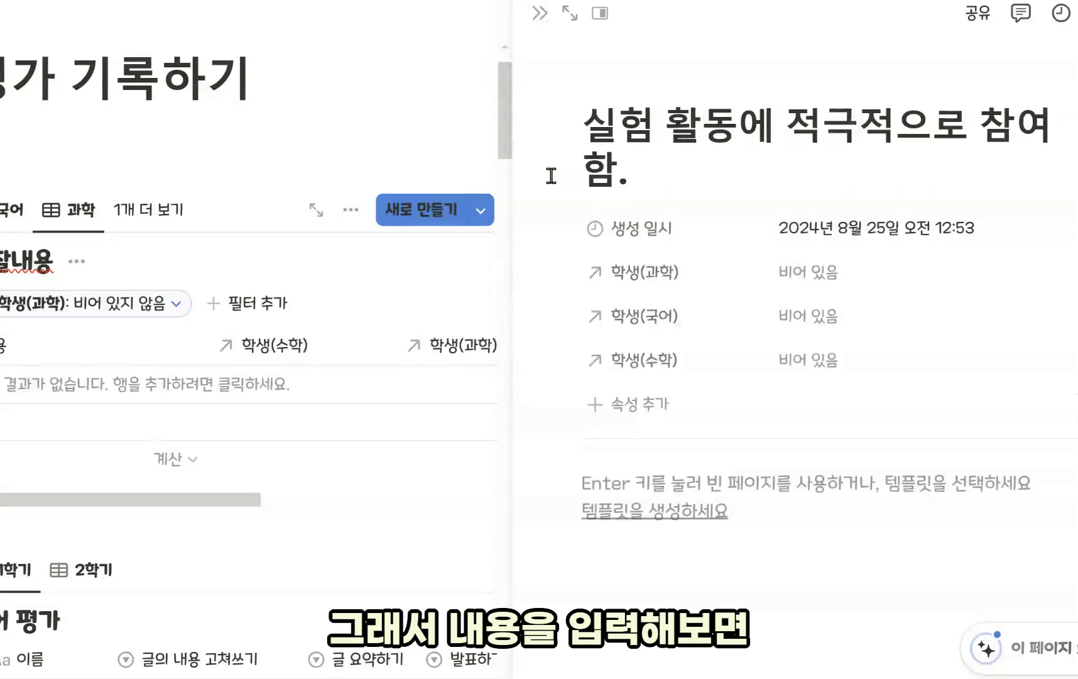
pyautogui.click(871, 285)
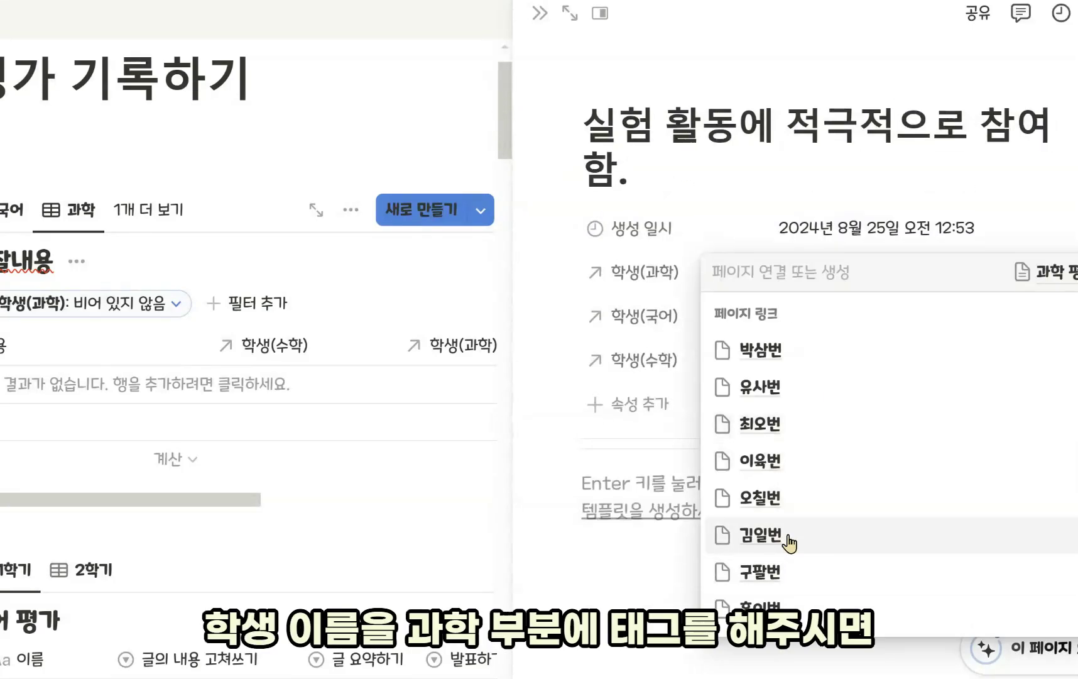
pyautogui.click(784, 505)
pyautogui.click(361, 483)
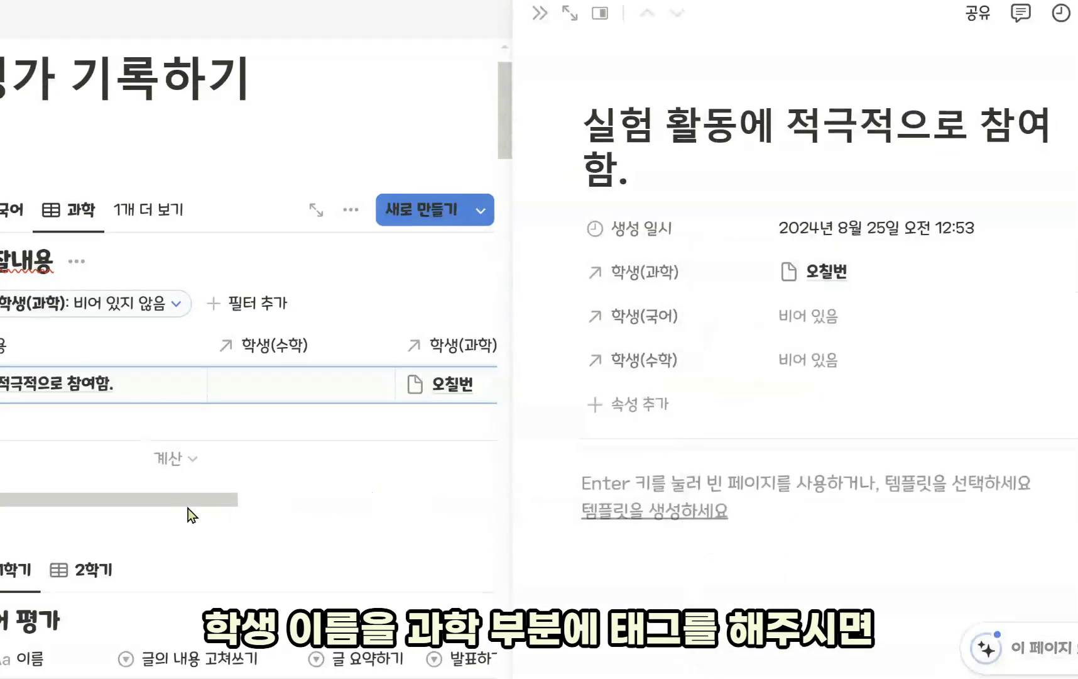
pyautogui.hscroll(-3, 170, 509)
pyautogui.press('Escape')
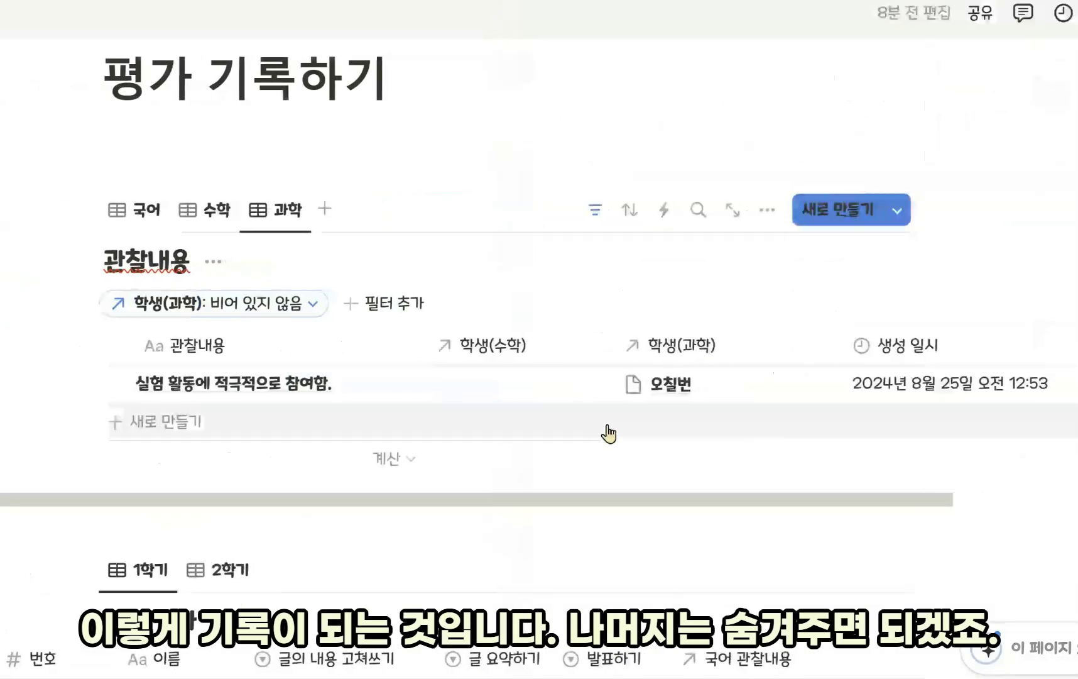
# Hide the 학생(수학) property from the 과학 view
pyautogui.click(767, 209)
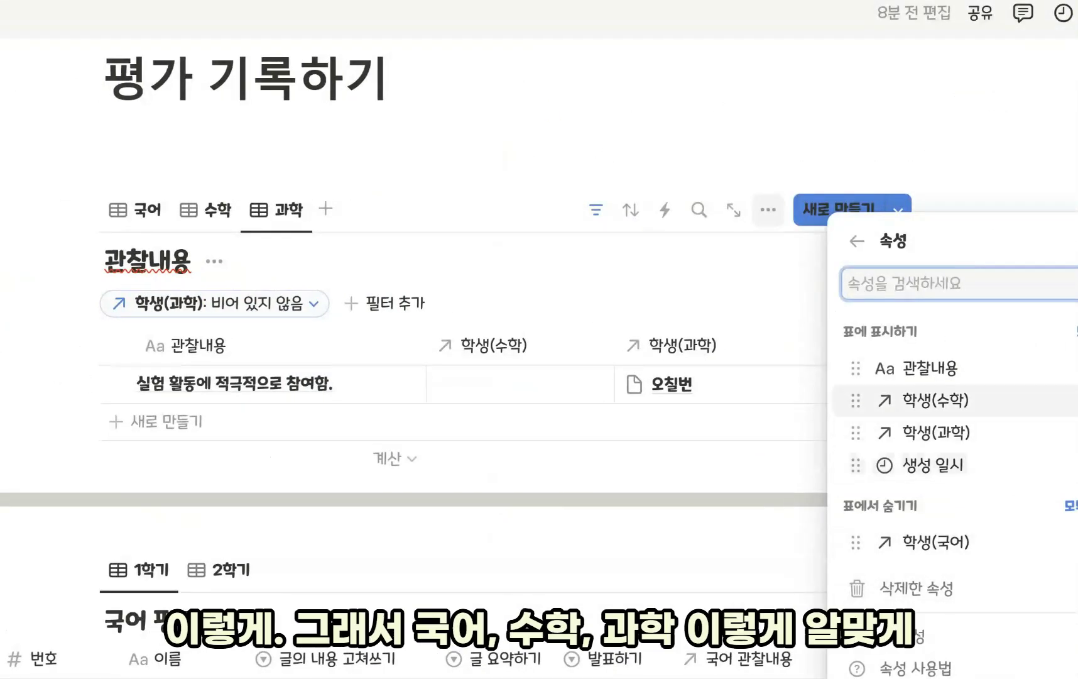
pyautogui.click(1062, 400)
pyautogui.click(671, 489)
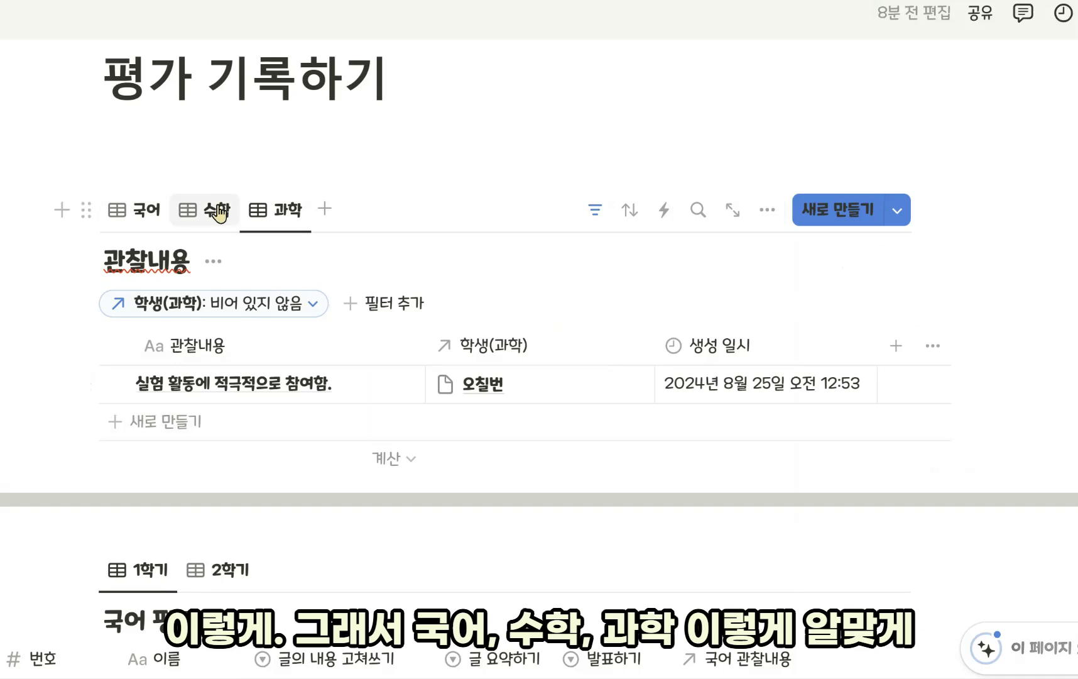
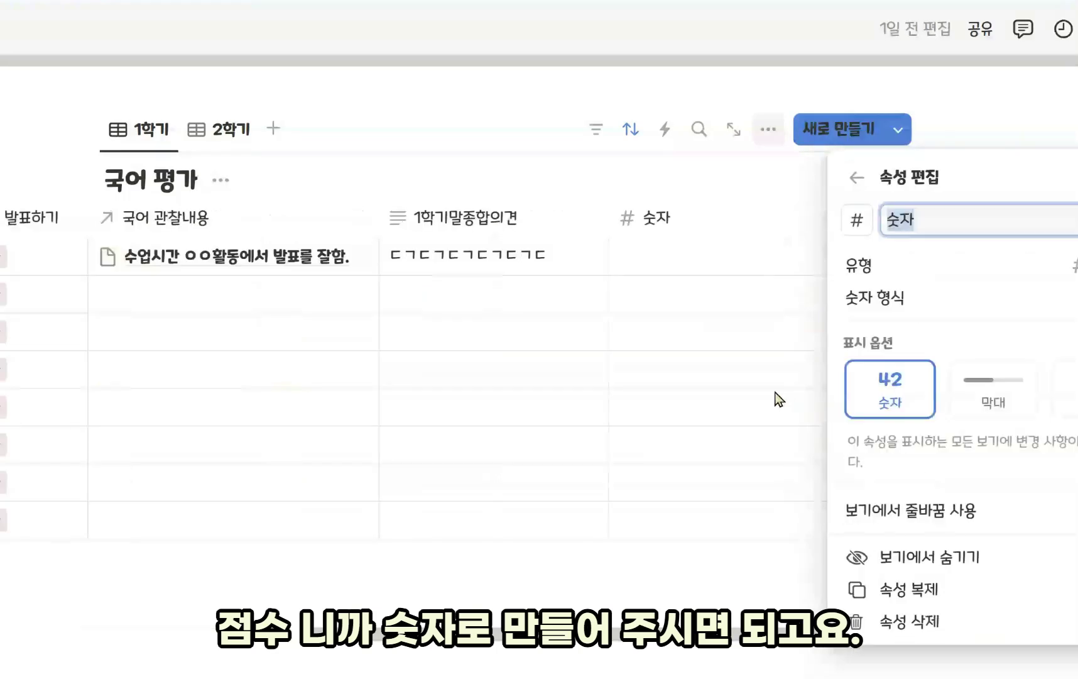
# Rename the new number property in the 국어 평가 1학기 view as 받아쓰기 1회
pyautogui.click(716, 385)
pyautogui.click(705, 221)
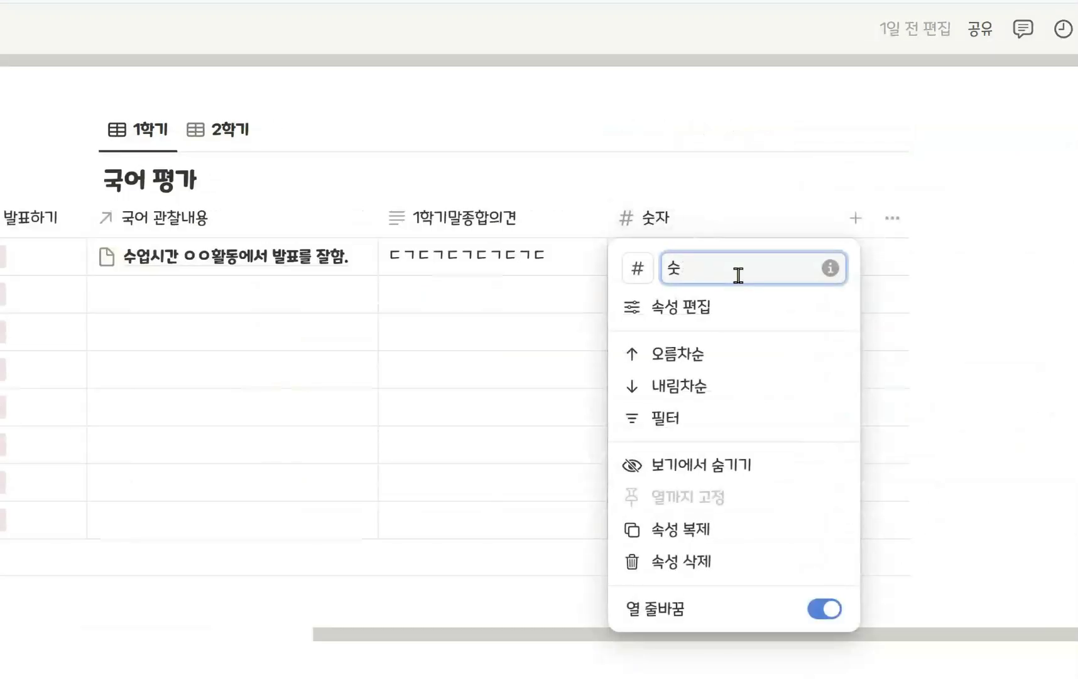
pyautogui.press('BackSpace')
pyautogui.write('qk')
pyautogui.press('BackSpace')
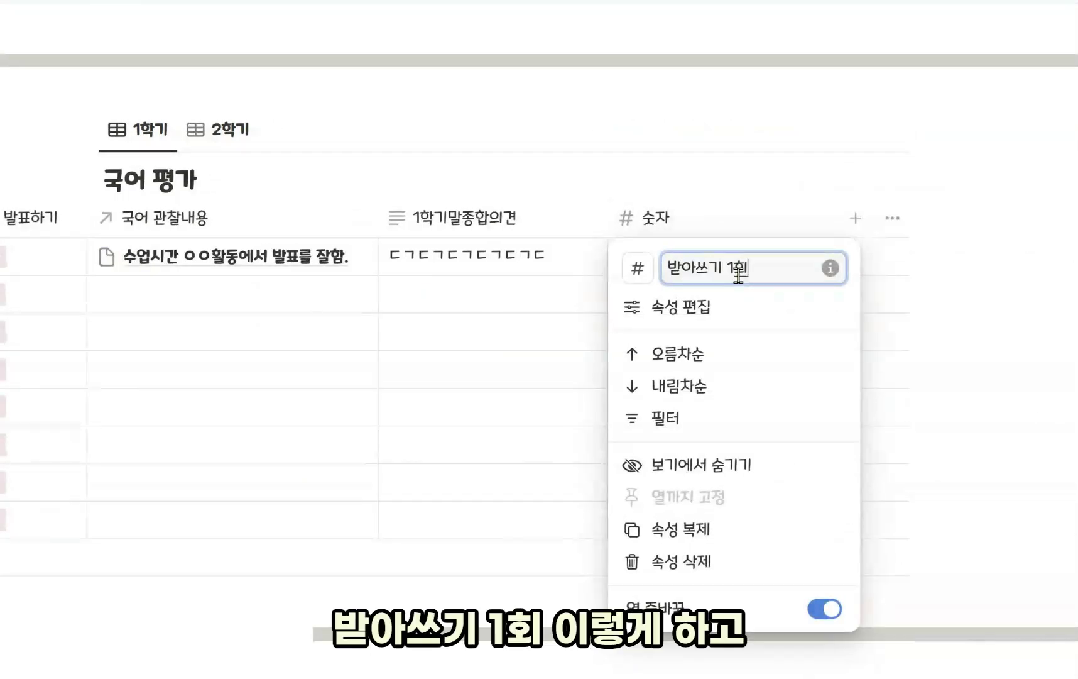
pyautogui.write('kedkTmrl 1ghl')
pyautogui.click(524, 337)
# Duplicate the 받아쓰기 1회 property and rename the copy 받아쓰기 2회
pyautogui.click(705, 224)
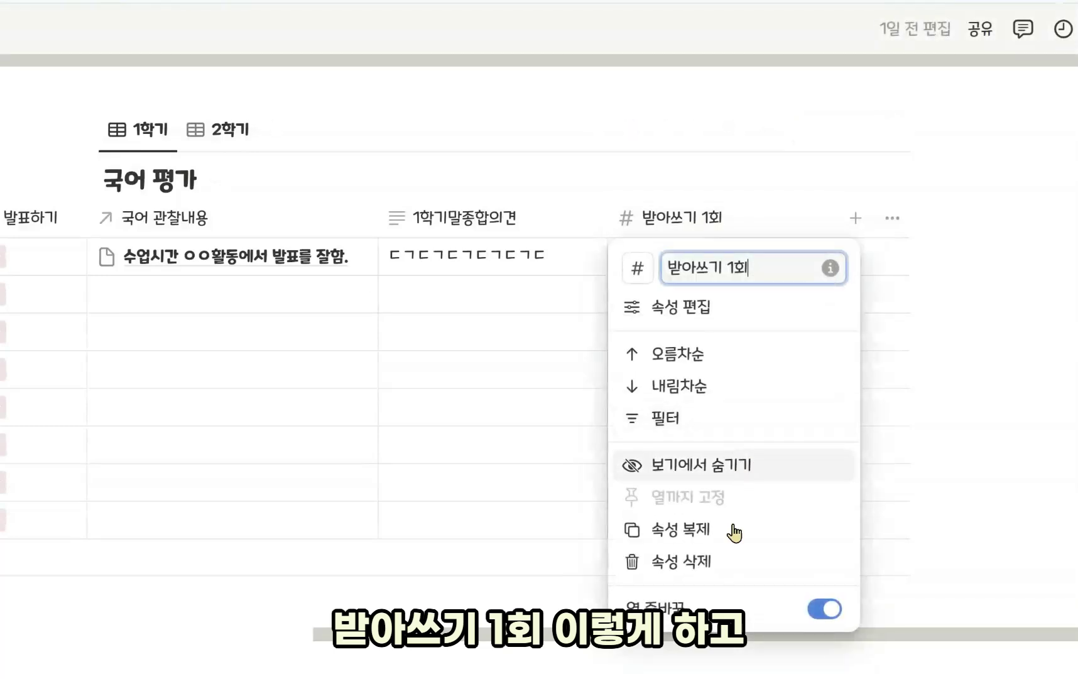
pyautogui.click(734, 533)
pyautogui.click(927, 232)
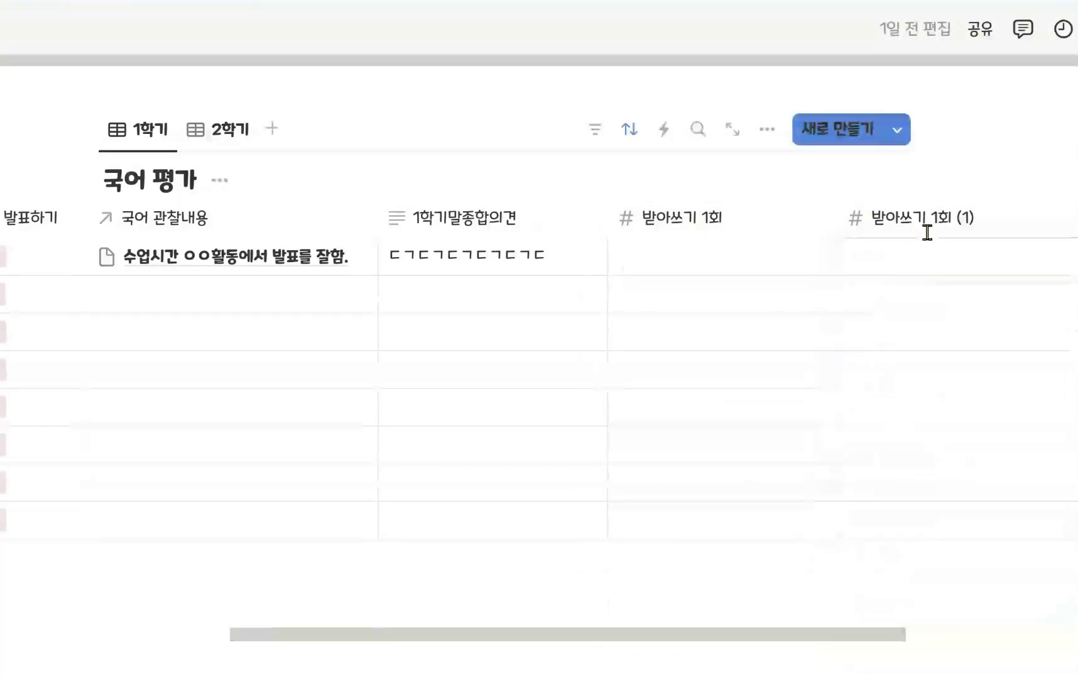
pyautogui.moveTo(1013, 267); pyautogui.dragTo(949, 276)
pyautogui.write('2')
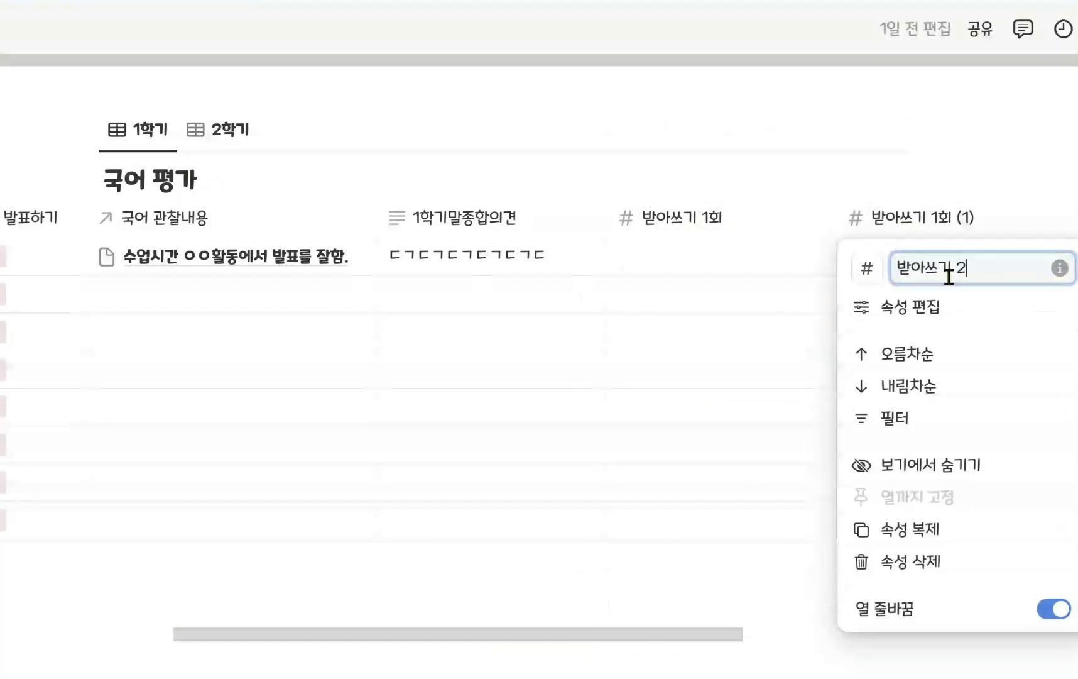
pyautogui.write('ghl')
pyautogui.press('Return')
# Narrow the 받아쓰기 1회 and 2회 columns to about half width and rename the next duplicate 받아쓰기 3회
pyautogui.moveTo(835, 217); pyautogui.dragTo(722, 217)
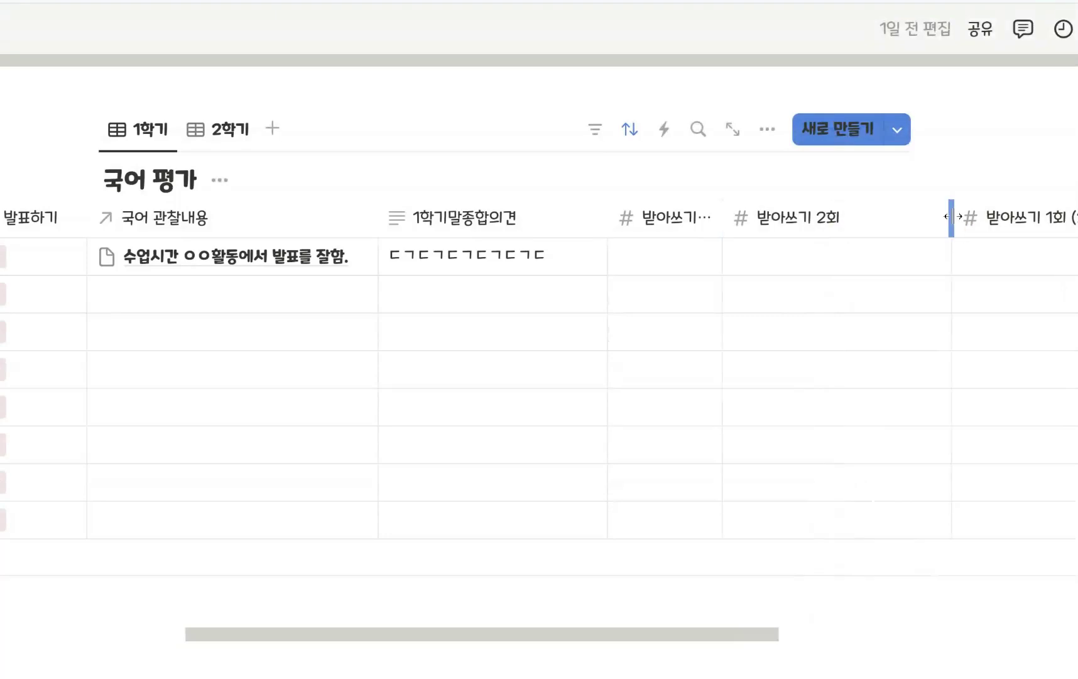
pyautogui.moveTo(951, 216); pyautogui.dragTo(837, 217)
pyautogui.click(917, 217)
pyautogui.moveTo(1042, 272); pyautogui.dragTo(954, 271)
pyautogui.write('3ghl')
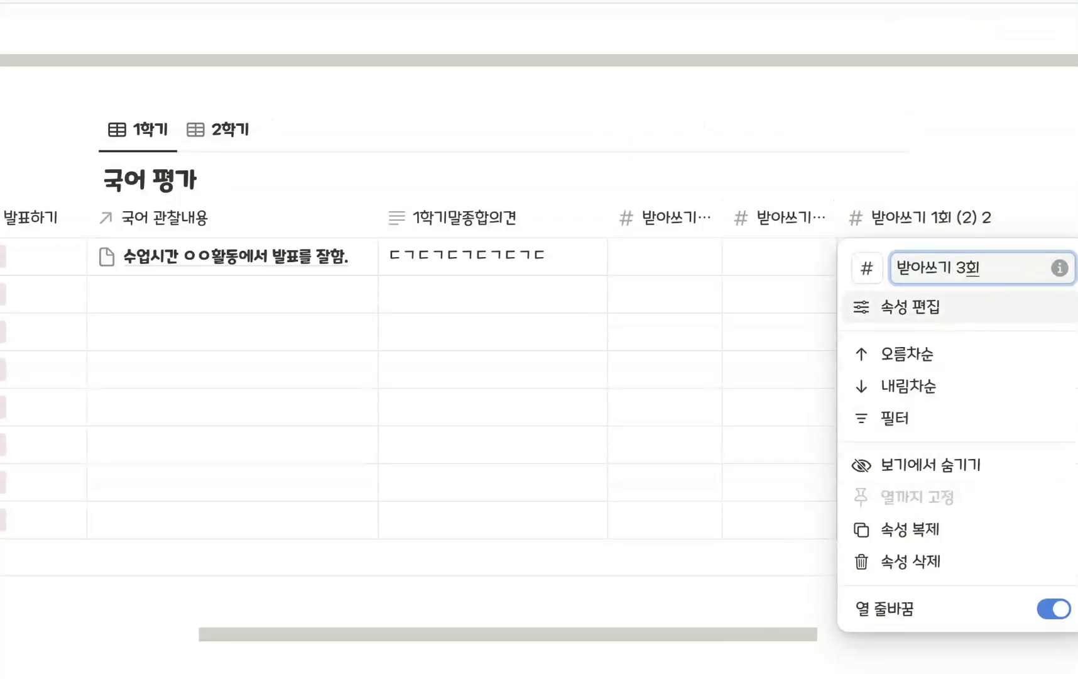
pyautogui.press('Return')
# Narrow the 받아쓰기 3회 column to about half width and rename the following duplicate 받아쓰기 4회
pyautogui.moveTo(1061, 217); pyautogui.dragTo(951, 217)
pyautogui.click(1006, 217)
pyautogui.moveTo(1071, 271); pyautogui.dragTo(1029, 271)
pyautogui.write('4ghl')
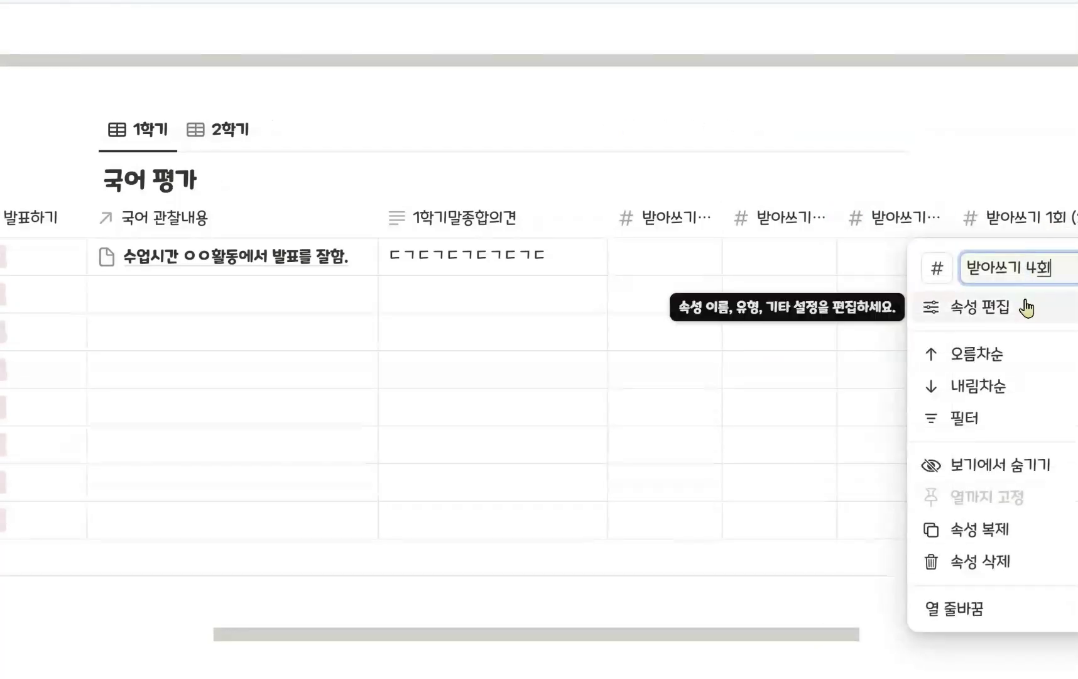
pyautogui.press('Return')
# Narrow the 받아쓰기 4회 column to about half width and rename the last duplicate 받아쓰기 5회
pyautogui.hscroll(5, 880, 503)
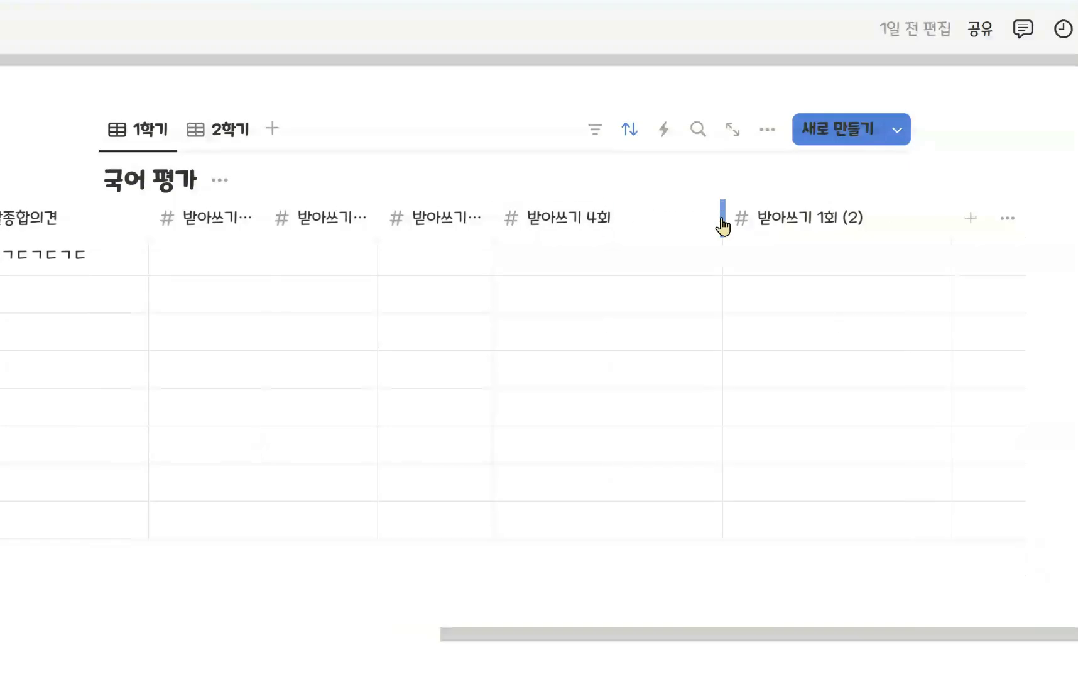
pyautogui.moveTo(722, 217); pyautogui.dragTo(607, 217)
pyautogui.click(691, 216)
pyautogui.moveTo(789, 270); pyautogui.dragTo(719, 271)
pyautogui.write('5ghl')
pyautogui.press('Return')
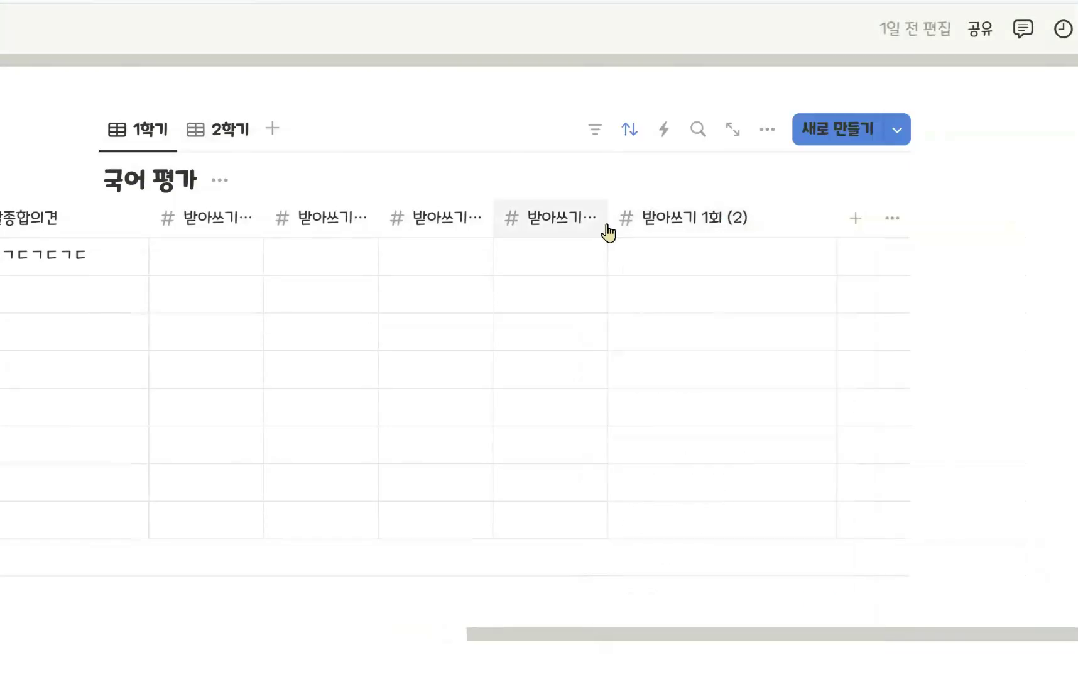
# Duplicate the 2학기 view of 국어 평가 and name the copy 받아쓰기
pyautogui.click(218, 129)
pyautogui.click(218, 129)
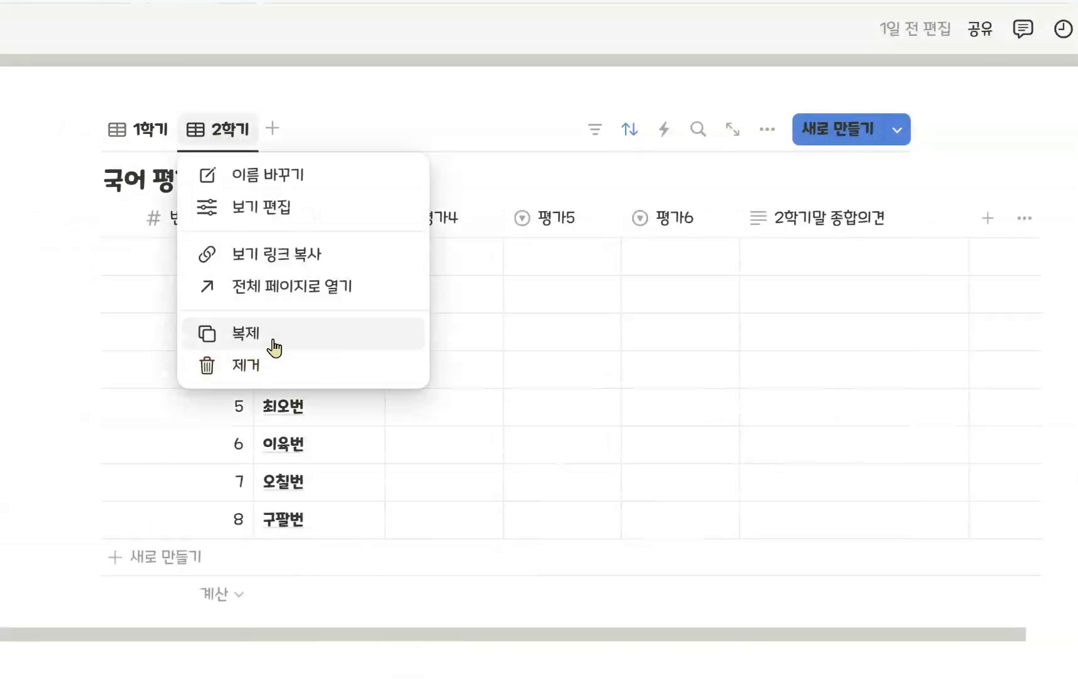
pyautogui.click(277, 343)
pyautogui.write('qkedkTm')
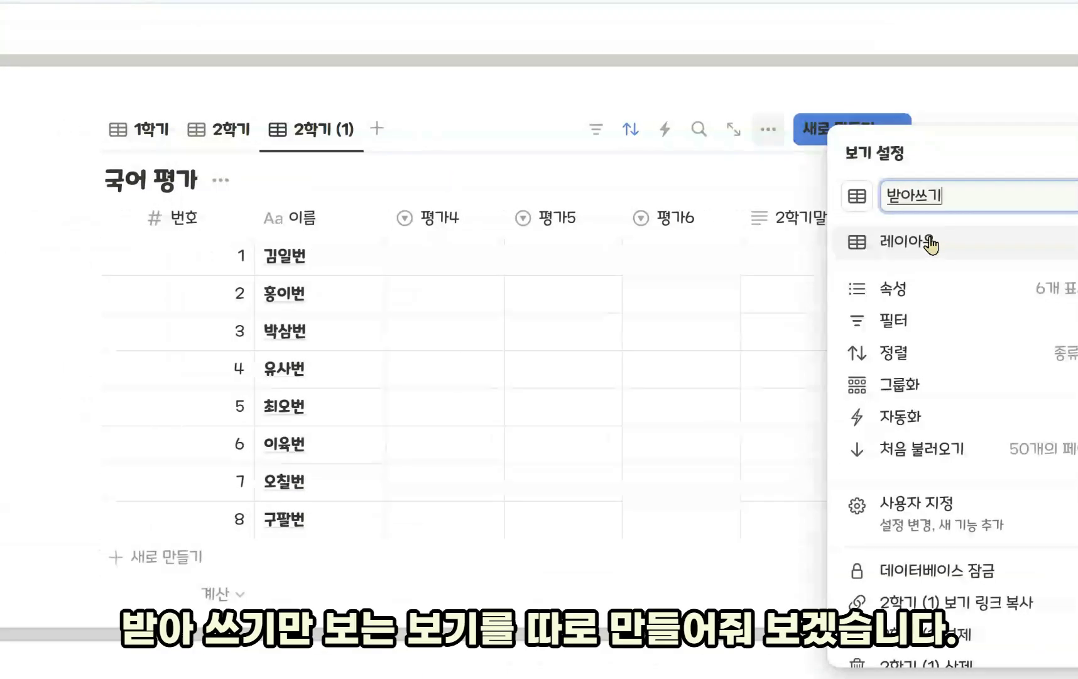
pyautogui.write('rl')
pyautogui.click(638, 322)
# Hide 평가4, 평가5, 평가6 and 2학기말 종합의견 from the 받아쓰기 view, keeping 번호 and 이름
pyautogui.click(1024, 220)
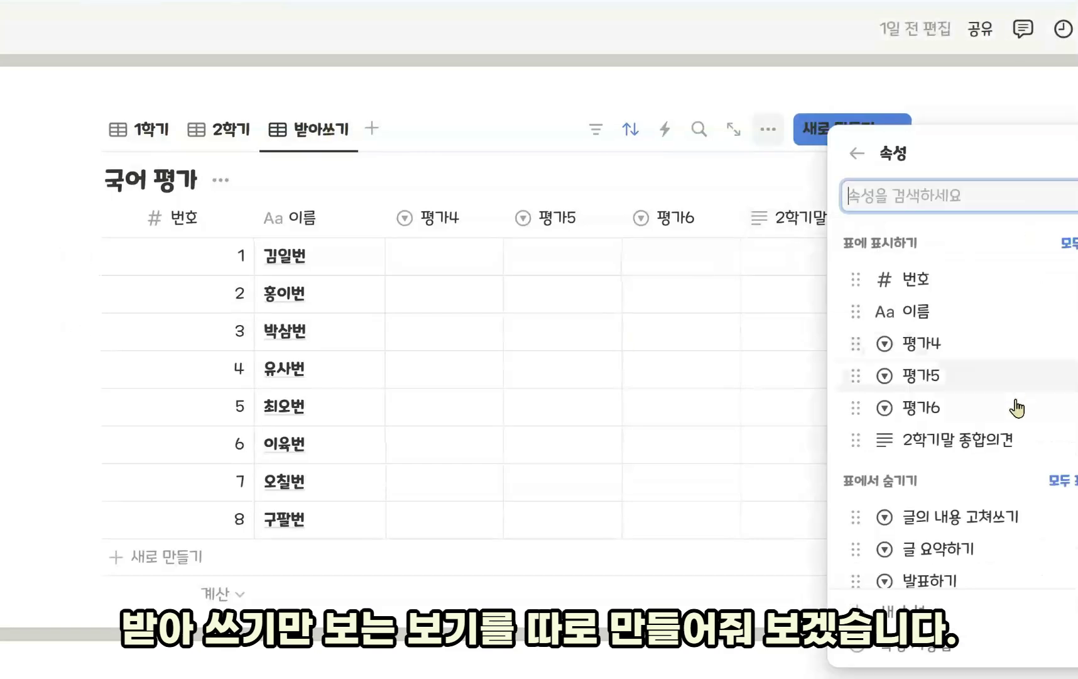
pyautogui.scroll(-5, 1018, 472)
pyautogui.scroll(5, 1028, 506)
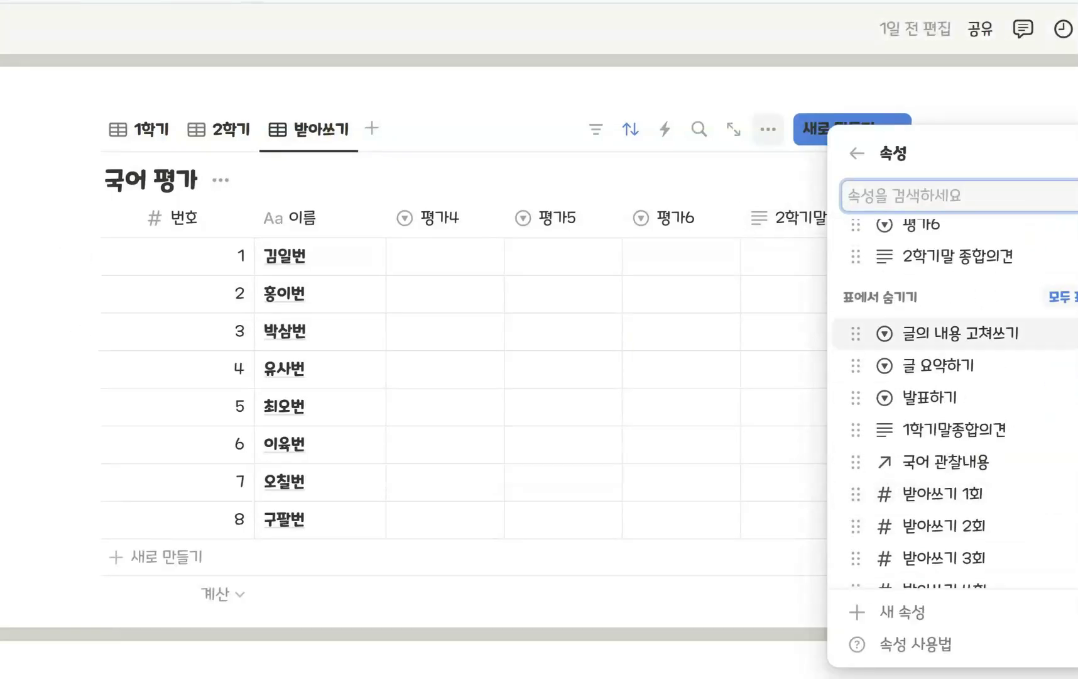
pyautogui.click(1073, 339)
pyautogui.click(1073, 339)
pyautogui.click(1073, 339)
pyautogui.click(1073, 340)
# Show the 받아쓰기 score properties in the 받아쓰기 view, including 1회, 5회 and 4회
pyautogui.scroll(-5, 1018, 471)
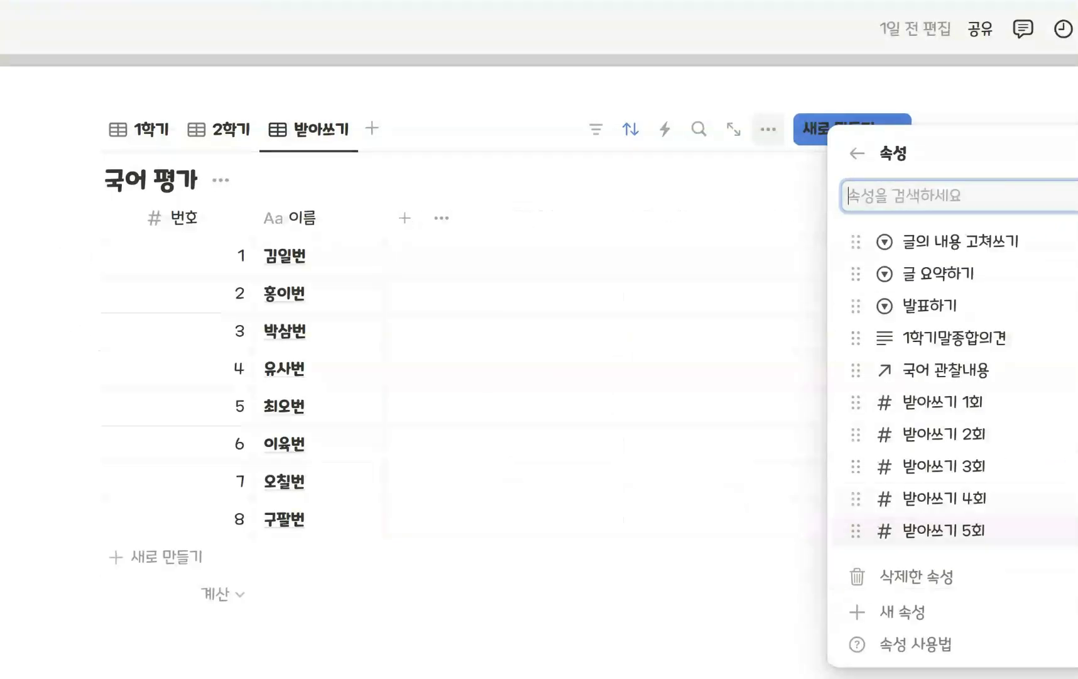
pyautogui.click(1073, 434)
pyautogui.scroll(-5, 1018, 471)
pyautogui.click(1073, 524)
pyautogui.scroll(-3, 1068, 516)
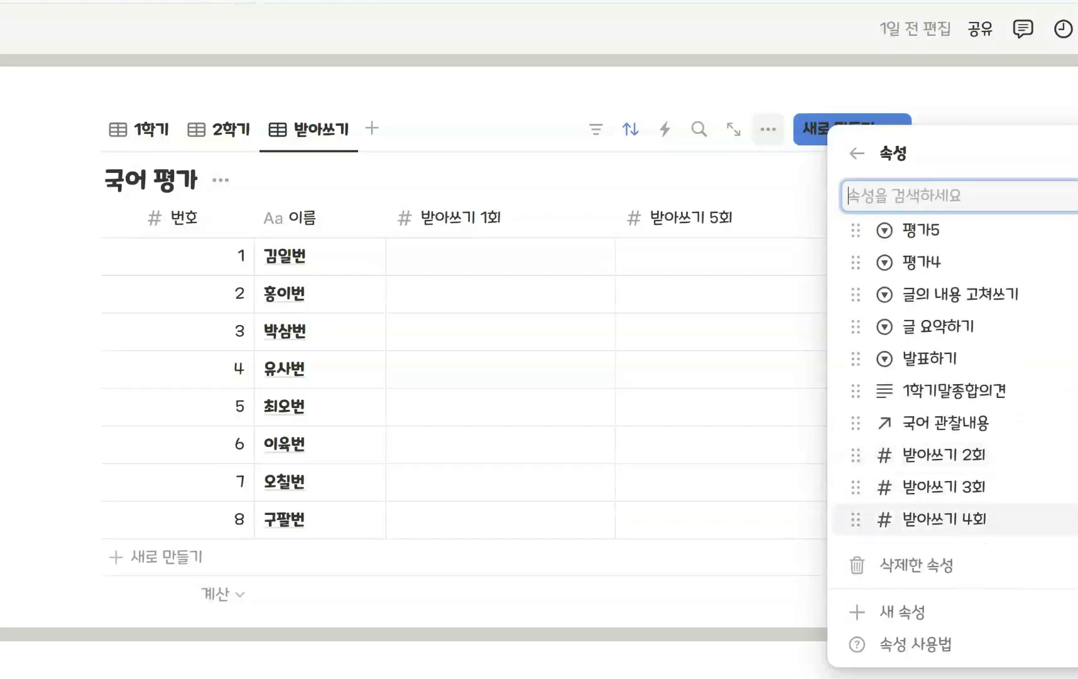
pyautogui.click(1073, 515)
pyautogui.scroll(-2, 1068, 516)
pyautogui.click(1073, 518)
pyautogui.scroll(5, 1068, 518)
pyautogui.scroll(-5, 1068, 519)
pyautogui.press('Escape')
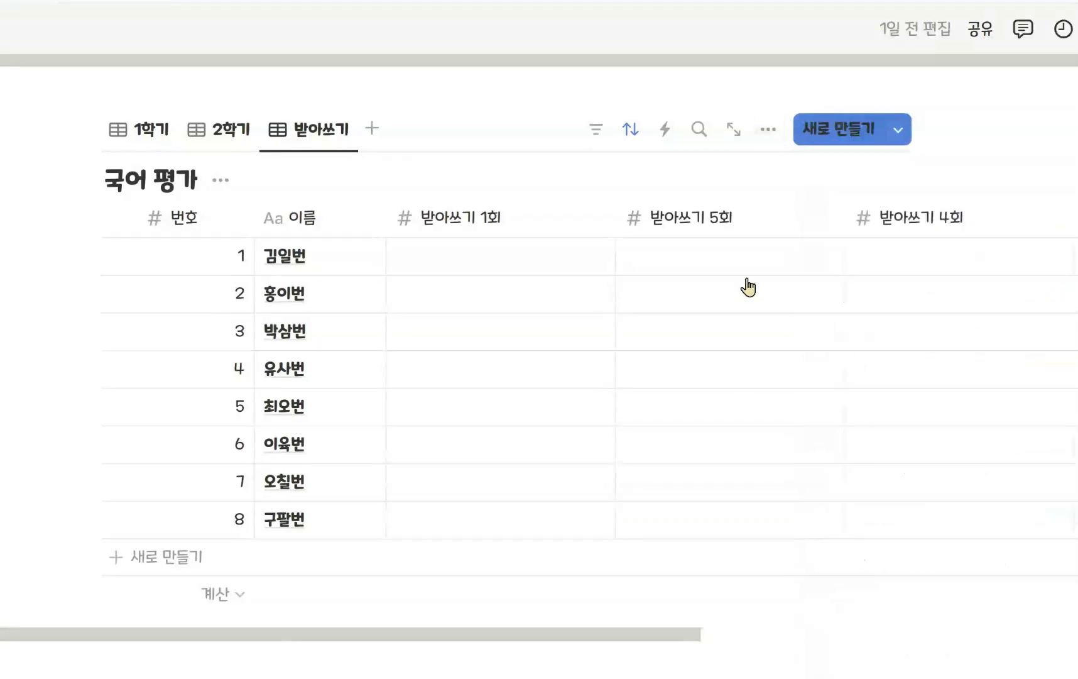
# Move 받아쓰기 5회 to the end of the score columns, place 2회 after 1회, and narrow the 1회 and 2회 columns
pyautogui.moveTo(710, 216); pyautogui.dragTo(1059, 236)
pyautogui.moveTo(754, 633); pyautogui.dragTo(856, 631)
pyautogui.moveTo(378, 219); pyautogui.dragTo(519, 237)
pyautogui.moveTo(357, 217); pyautogui.dragTo(290, 217)
pyautogui.moveTo(517, 217); pyautogui.dragTo(480, 216)
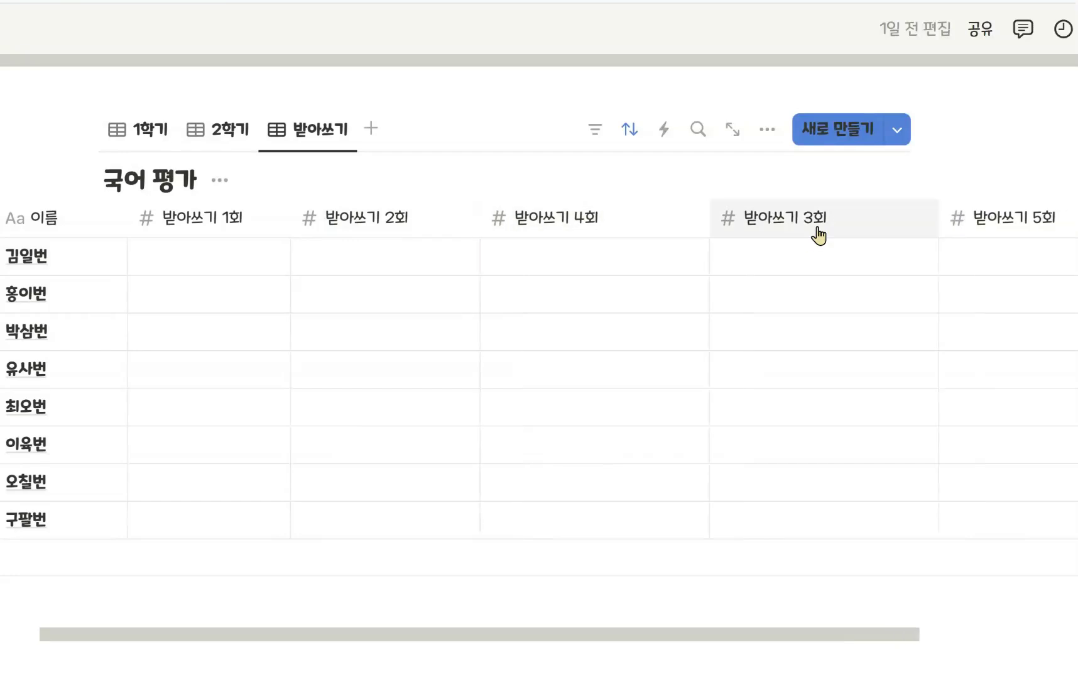
# Move the 받아쓰기 3회 column before 4회 and narrow the 3회, 4회 and 5회 columns
pyautogui.moveTo(818, 234); pyautogui.dragTo(641, 234)
pyautogui.moveTo(883, 229); pyautogui.dragTo(816, 229)
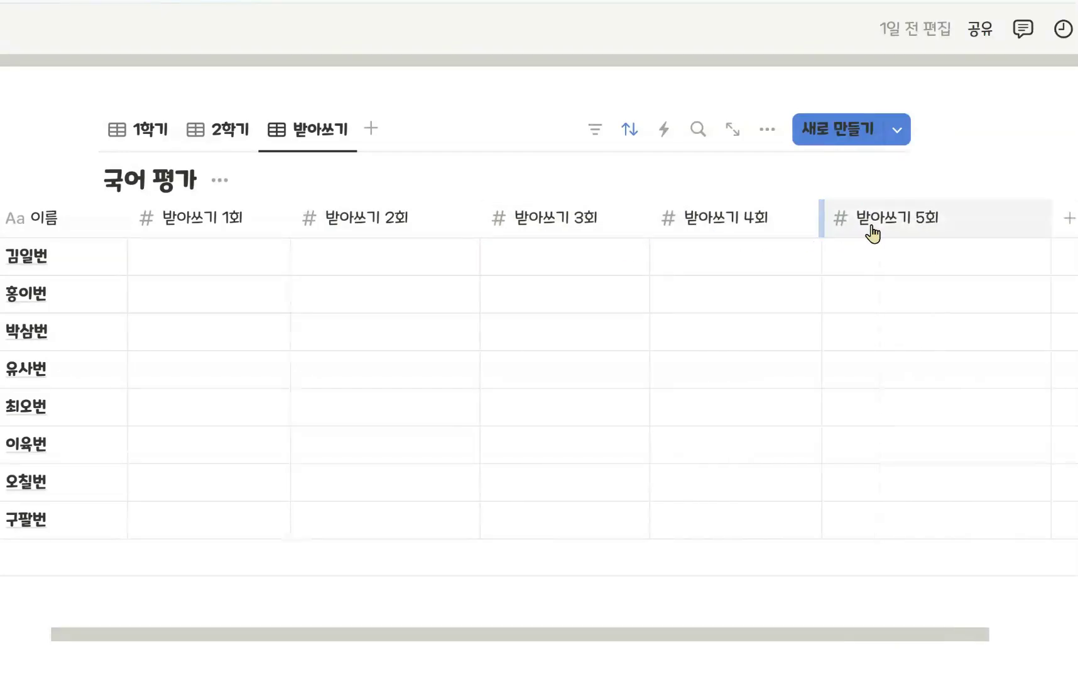
pyautogui.moveTo(1049, 234); pyautogui.dragTo(986, 233)
# Enter 받아쓰기 1회 scores of 100 for student number 1 and 50 for student number 2
pyautogui.click(220, 370)
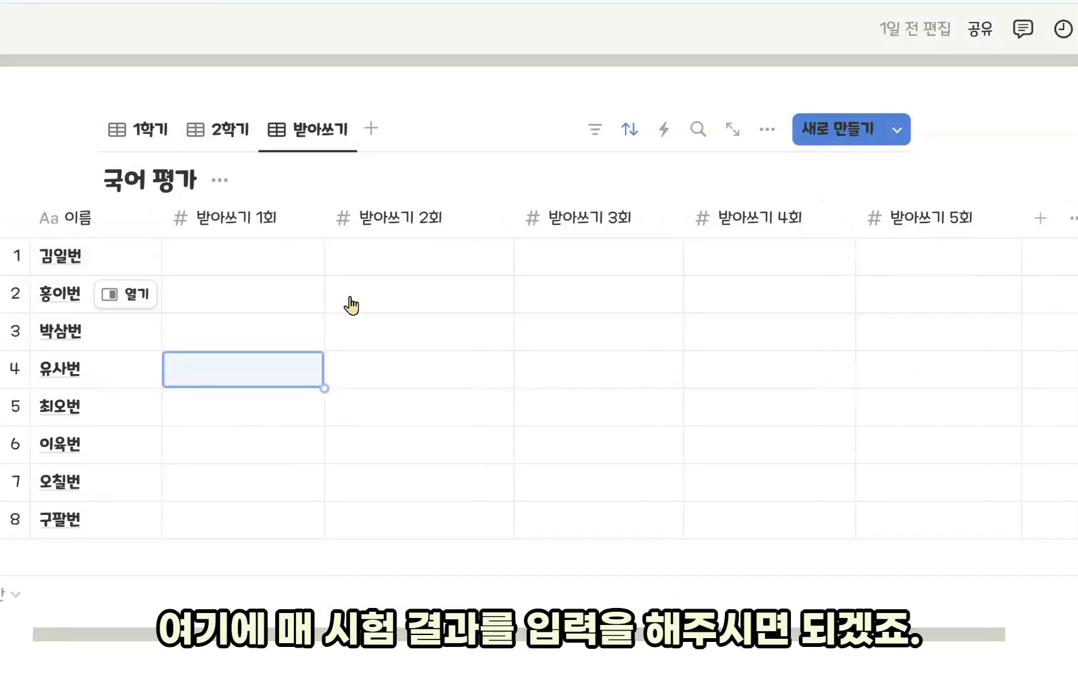
pyautogui.click(255, 269)
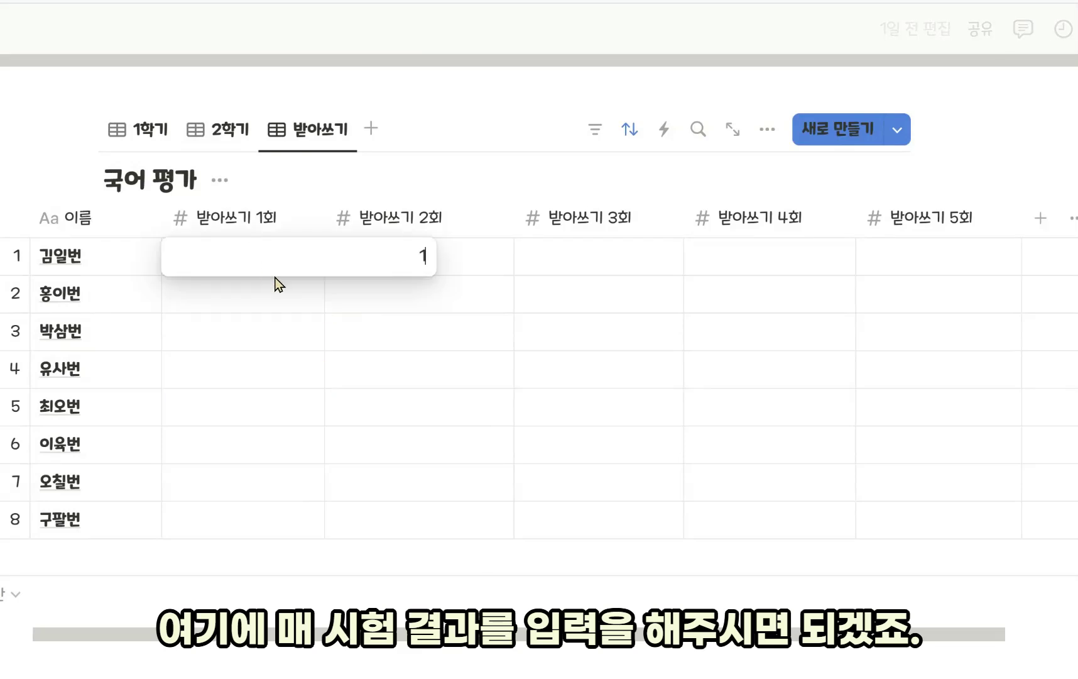
pyautogui.write('100')
pyautogui.press('Return')
pyautogui.click(267, 300)
pyautogui.write('50')
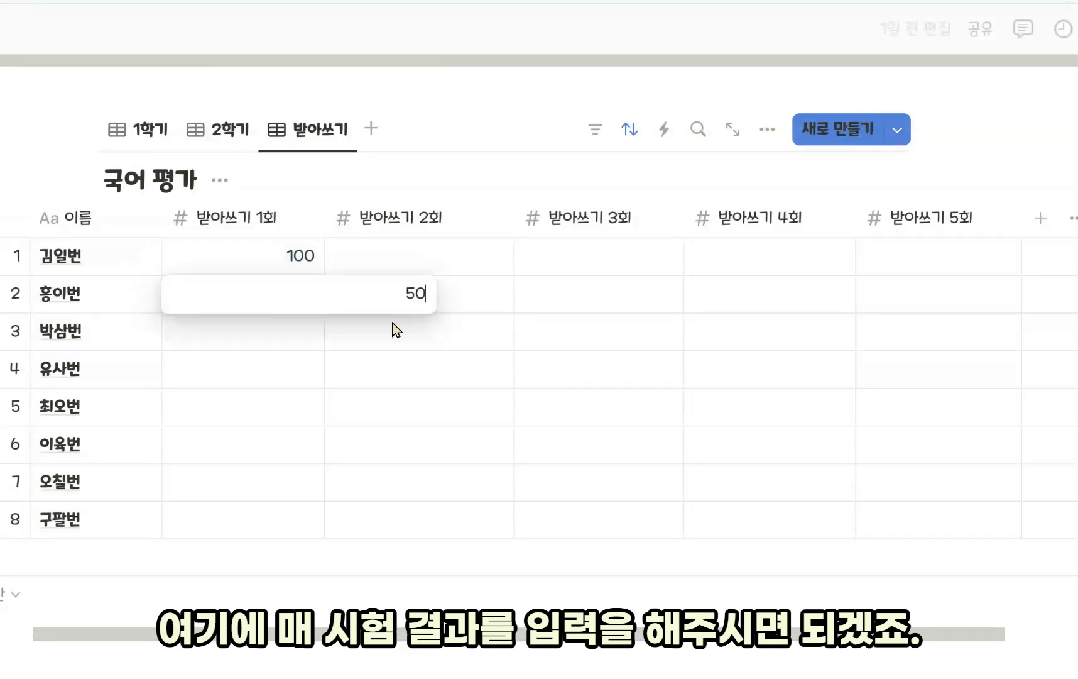
pyautogui.press('Return')
# Set the 받아쓰기 1회 score of student number 3 to 80
pyautogui.click(306, 327)
pyautogui.write('8')
pyautogui.press('Return')
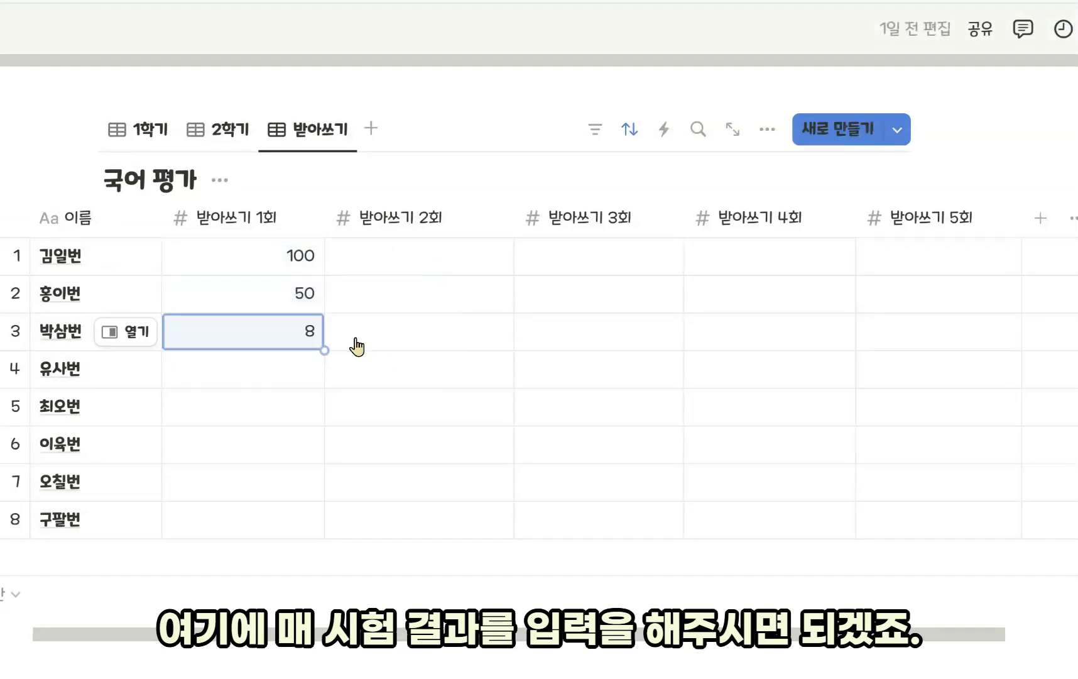
pyautogui.click(357, 344)
pyautogui.press('Escape')
pyautogui.press('Escape')
pyautogui.click(308, 344)
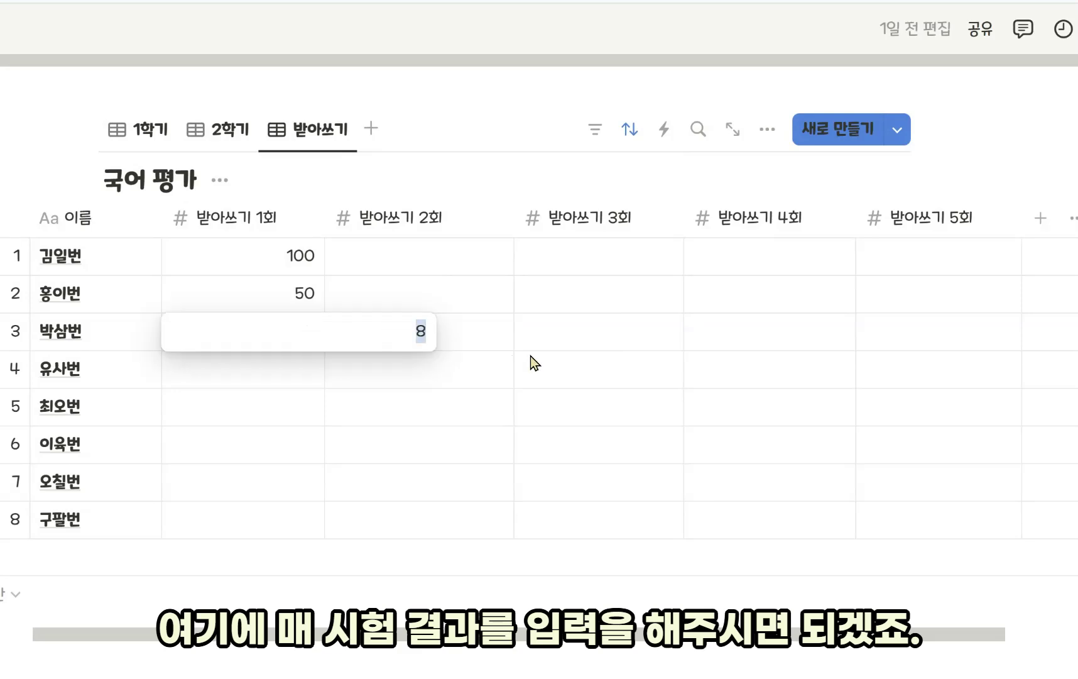
pyautogui.write('80')
pyautogui.press('Return')
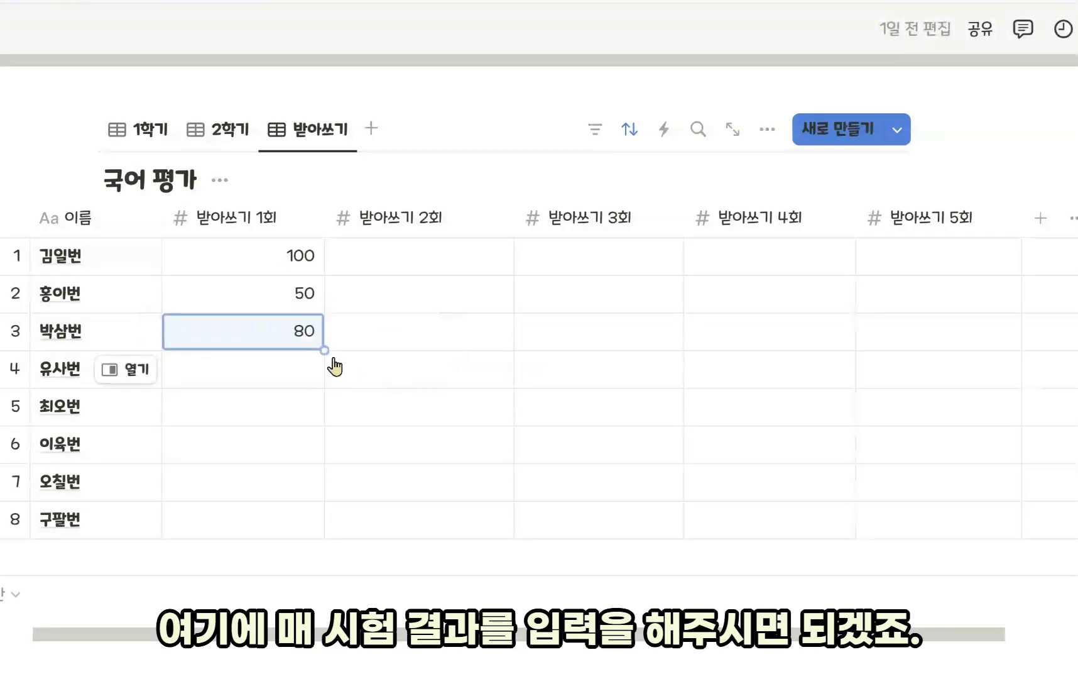
# Fill the 받아쓰기 1회 score of 80 down to students 4 through 8, and set student 5's score to 70
pyautogui.click(294, 347)
pyautogui.press('Escape')
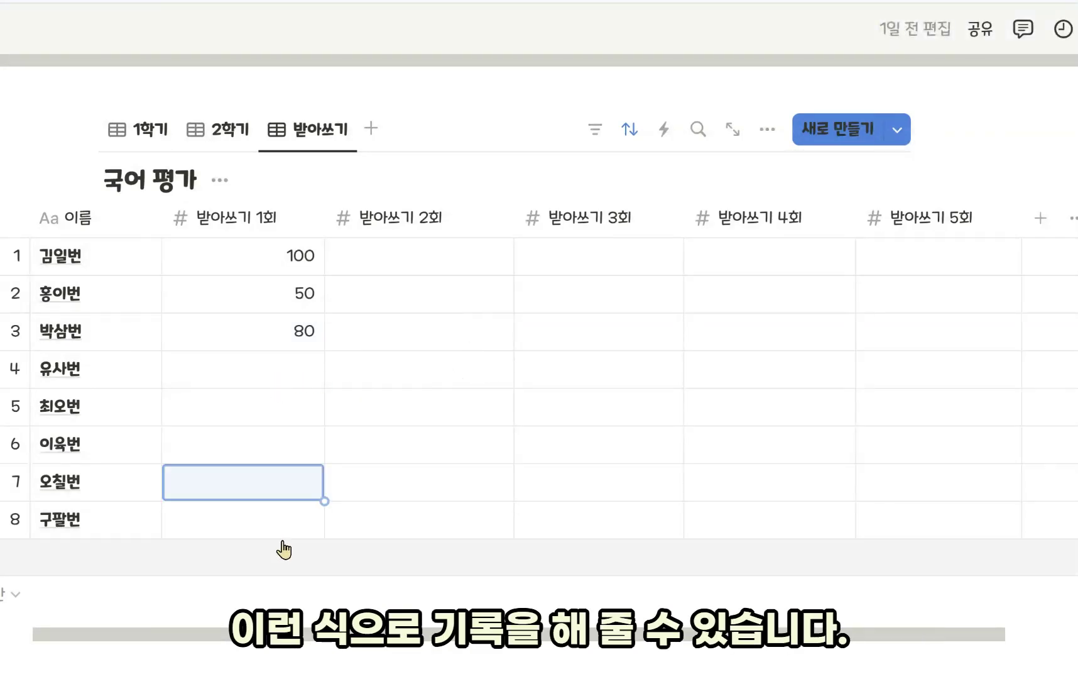
pyautogui.moveTo(289, 377); pyautogui.dragTo(297, 515)
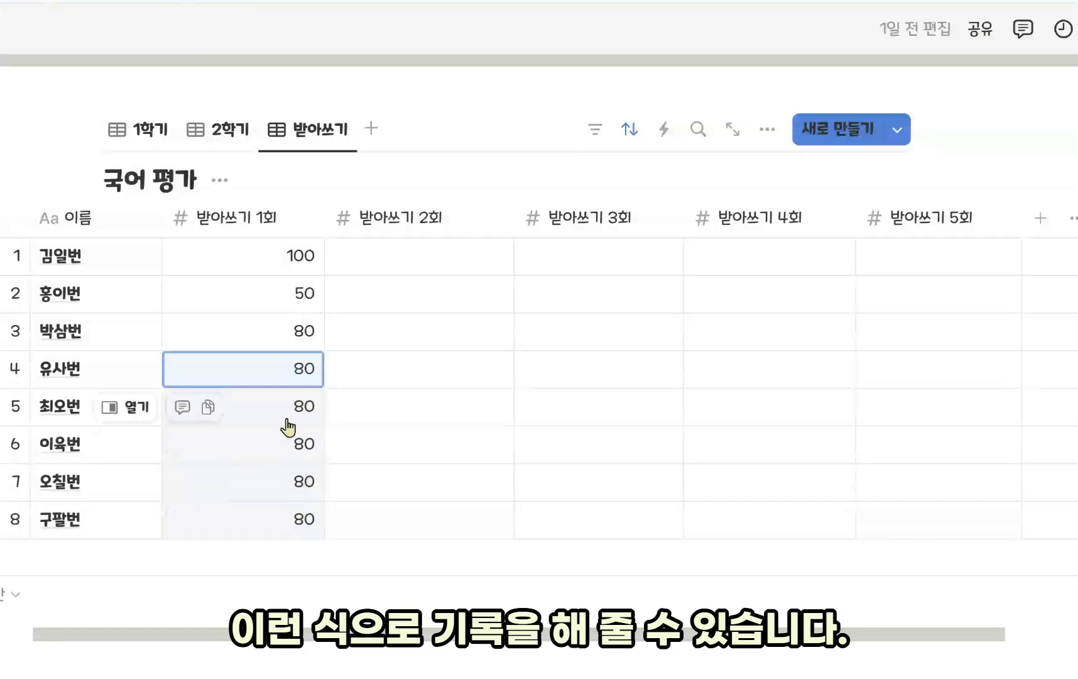
pyautogui.click(308, 408)
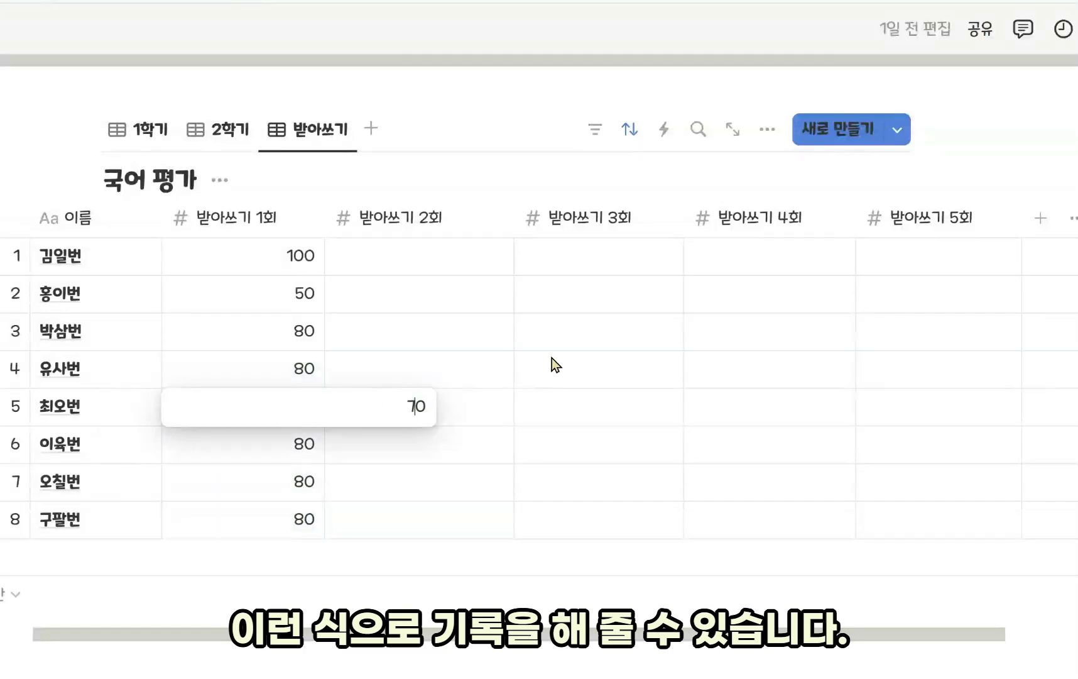
pyautogui.press('Return')
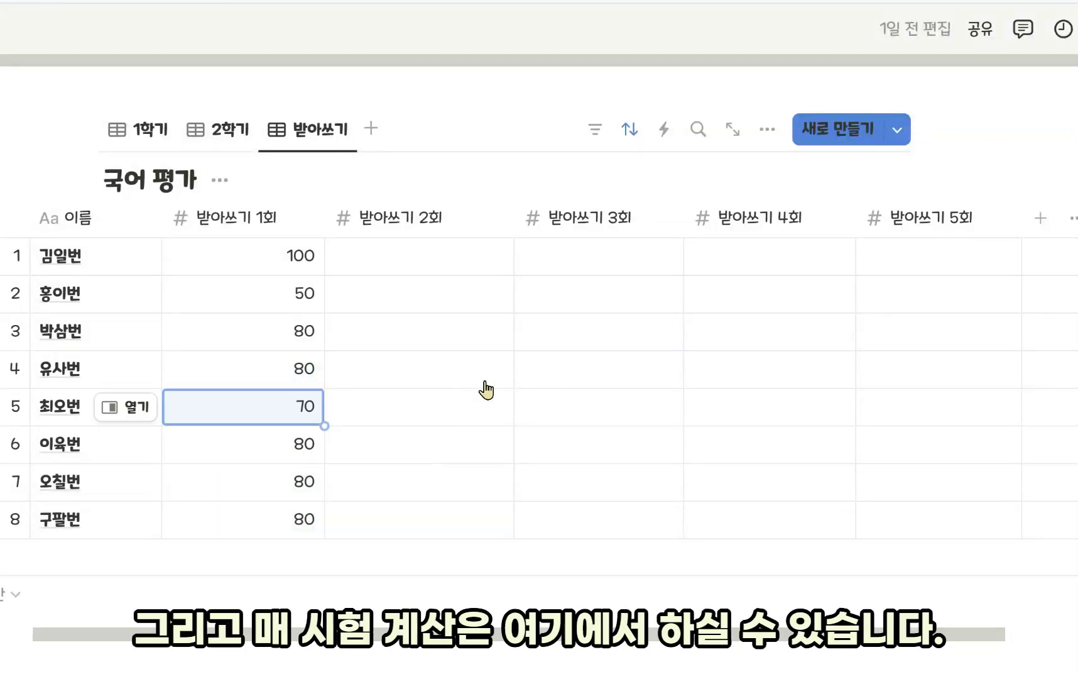
# Set the calculation under the 받아쓰기 1회 column to 평균
pyautogui.scroll(-2, 283, 327)
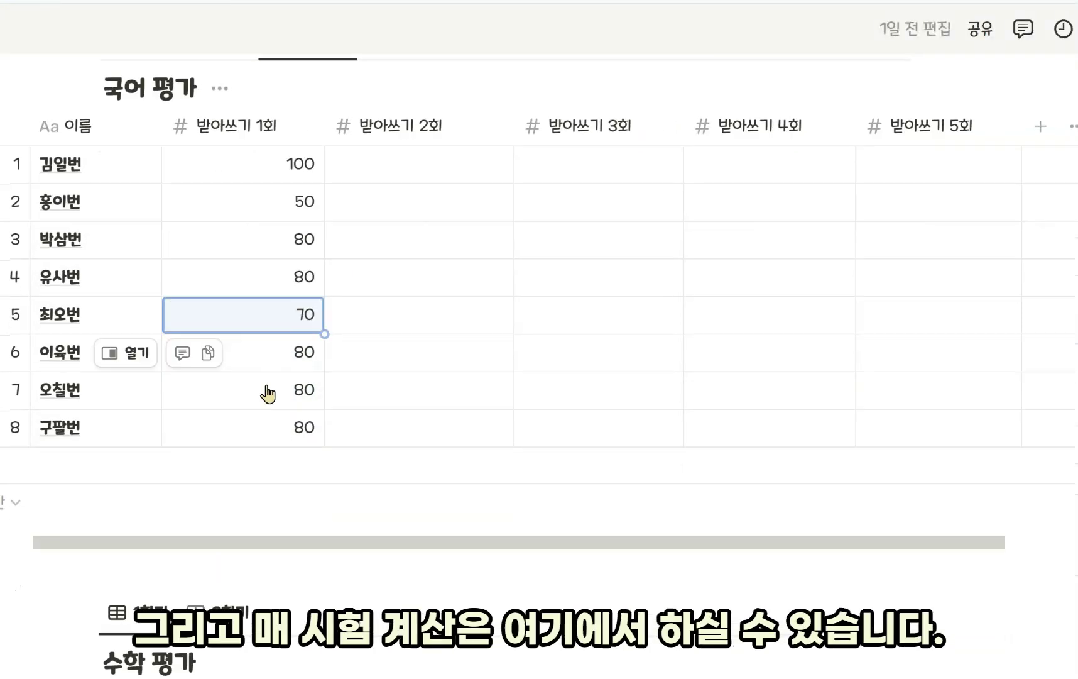
pyautogui.click(294, 510)
pyautogui.moveTo(225, 588)
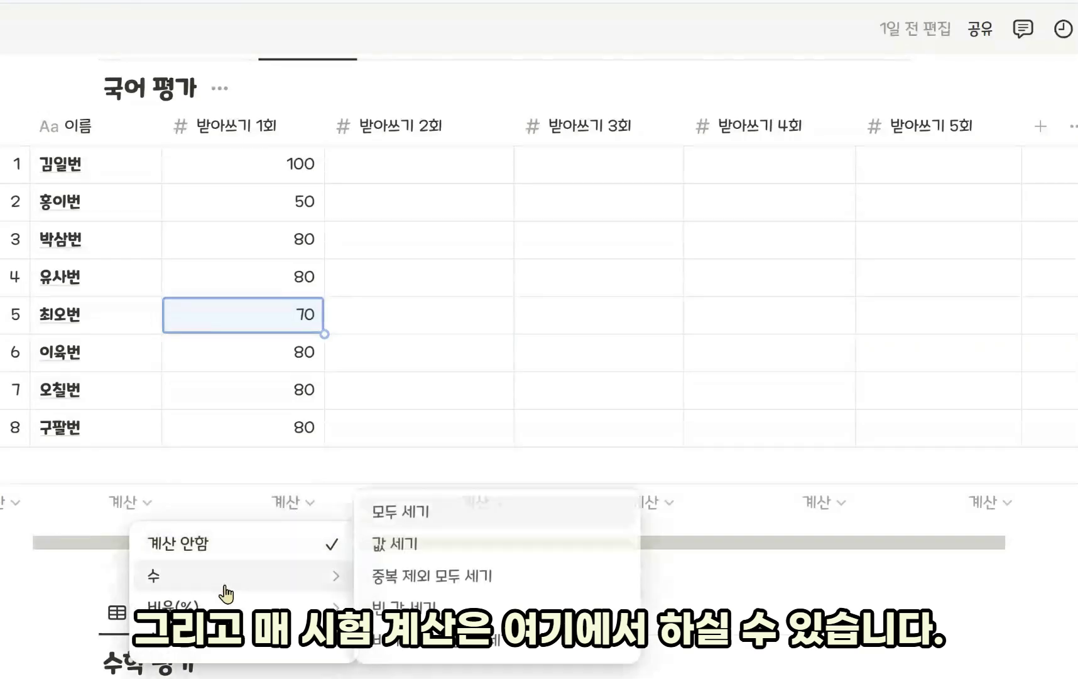
pyautogui.moveTo(252, 640)
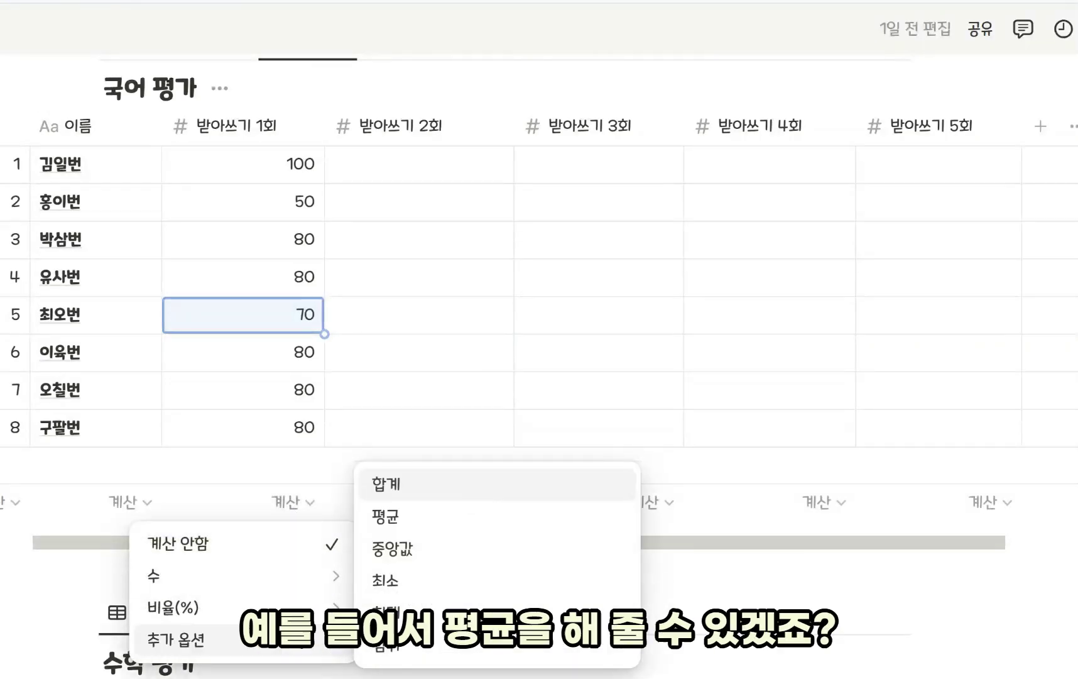
pyautogui.click(424, 519)
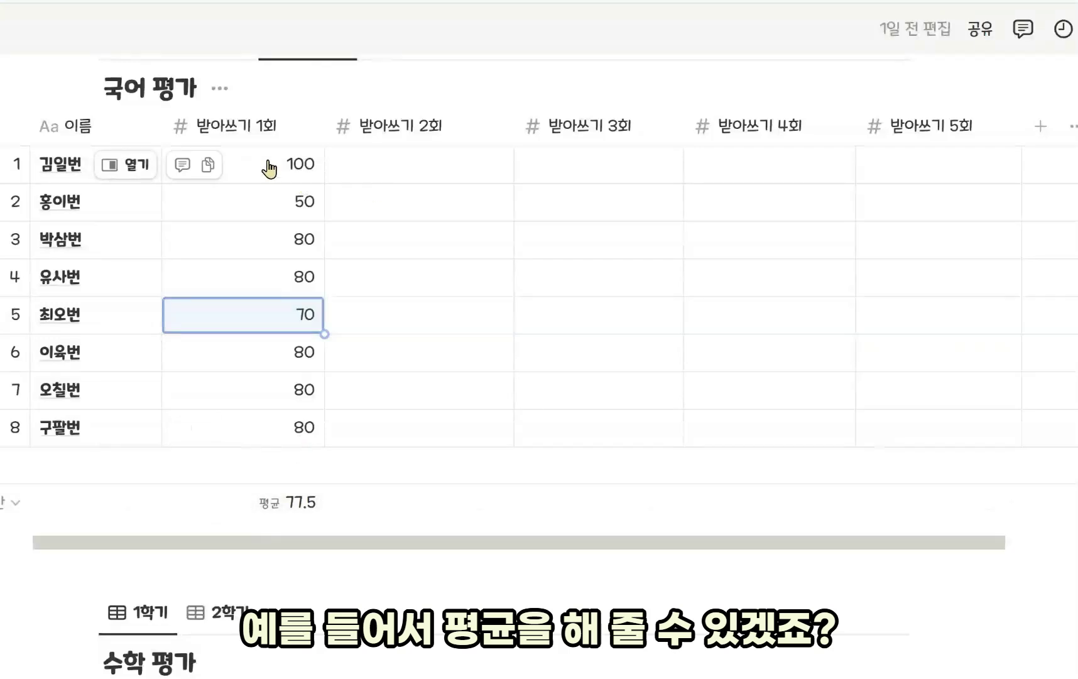
# Copy the 받아쓰기 1회 scores into the 2회, 3회 and 4회 columns, and into 5회 starting from student 2
pyautogui.moveTo(269, 168); pyautogui.dragTo(292, 419)
pyautogui.hotkey('ctrl', 'c')
pyautogui.moveTo(431, 178); pyautogui.dragTo(454, 453)
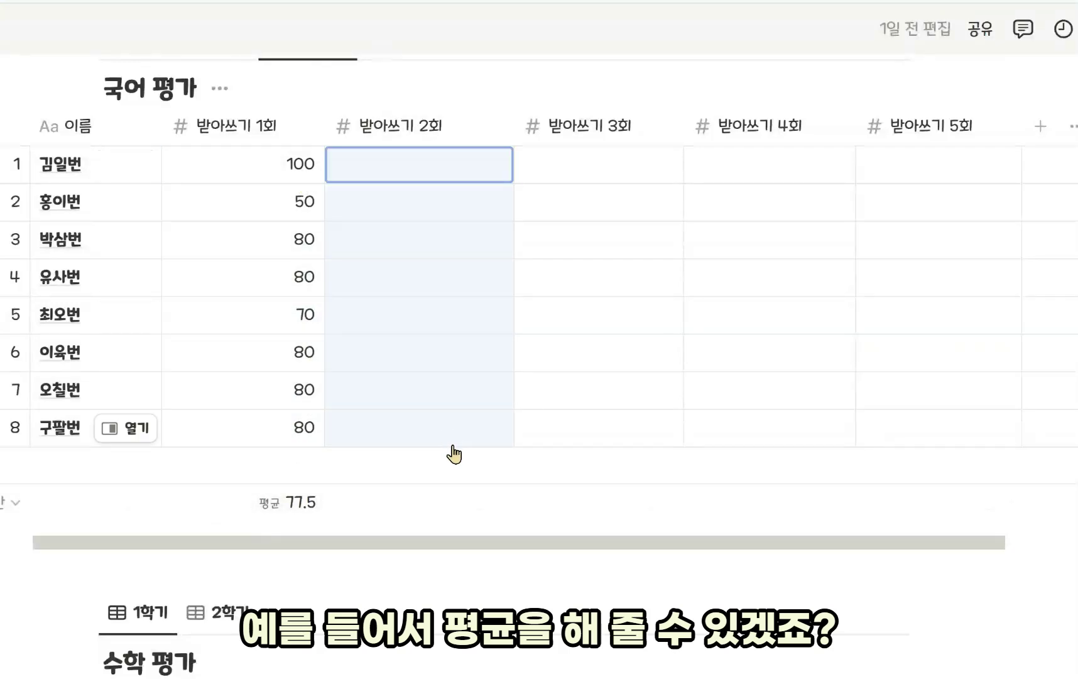
pyautogui.moveTo(623, 239); pyautogui.dragTo(635, 397)
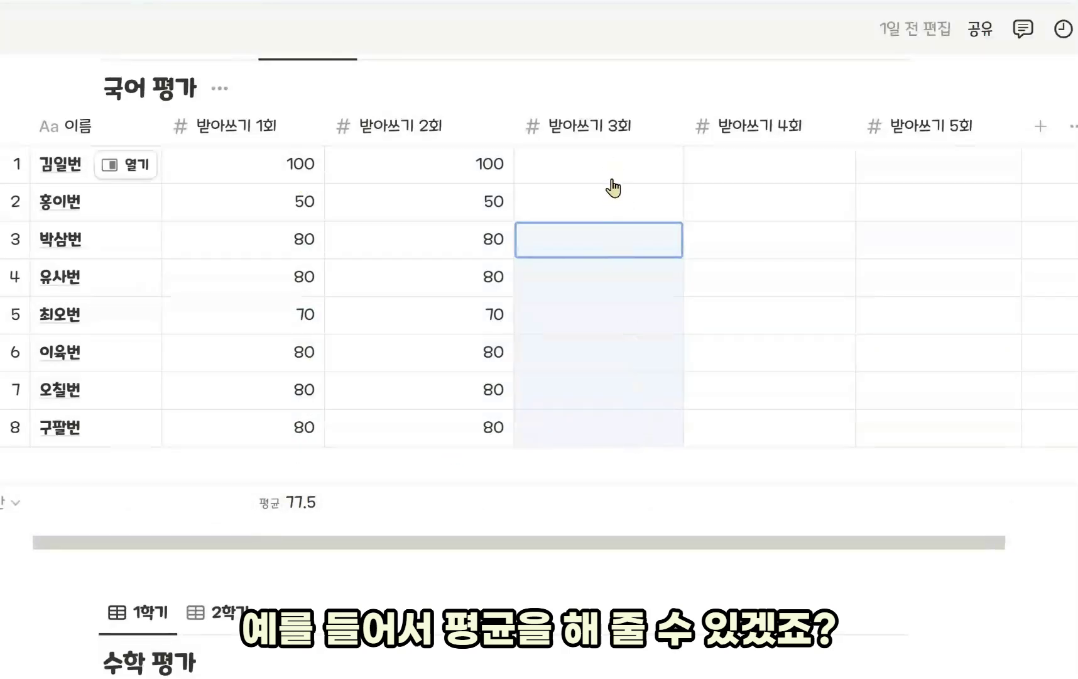
pyautogui.moveTo(612, 176); pyautogui.dragTo(622, 459)
pyautogui.moveTo(771, 183); pyautogui.dragTo(696, 429)
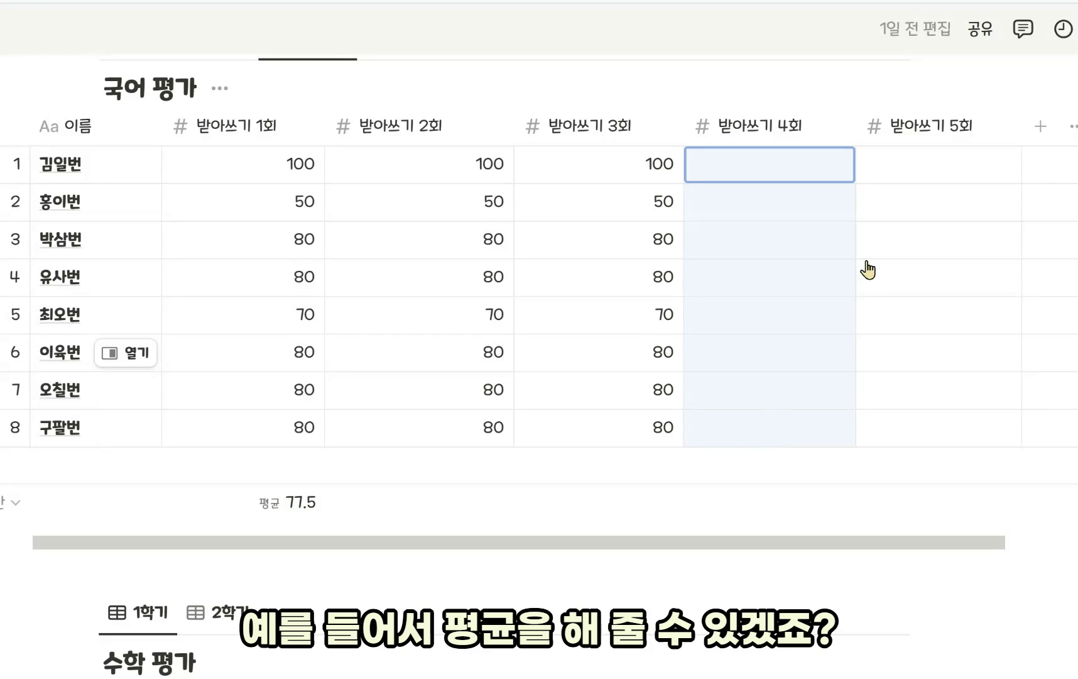
pyautogui.hotkey('ctrl', 'v')
pyautogui.moveTo(917, 201); pyautogui.dragTo(928, 434)
pyautogui.hotkey('ctrl', 'v')
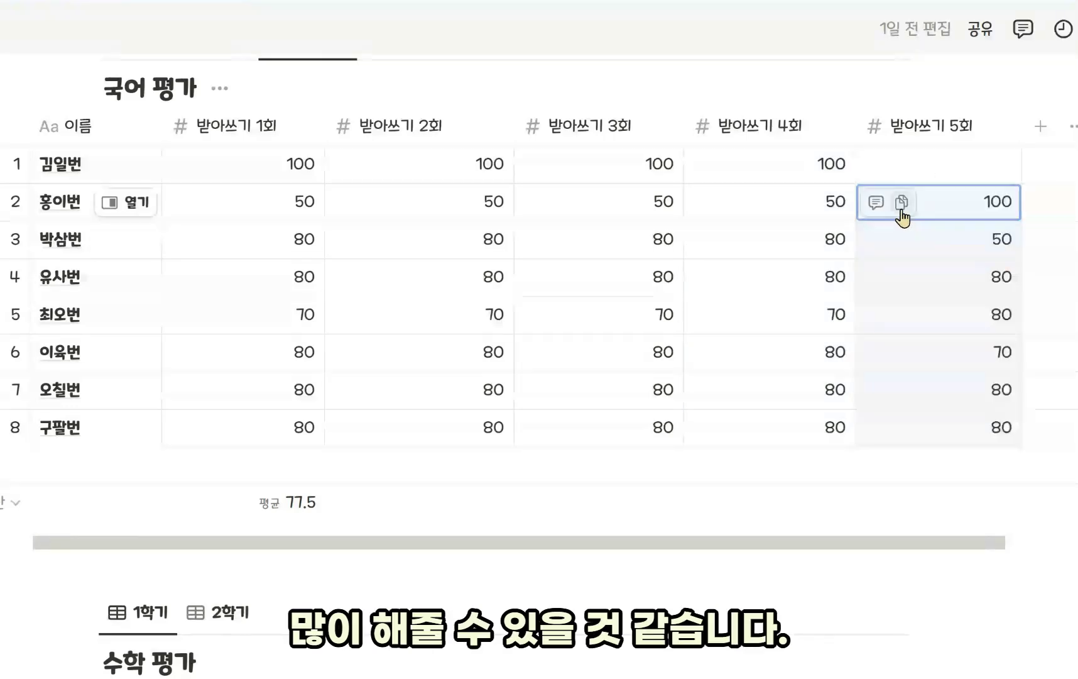
# Set student number 1's 받아쓰기 5회 score to 70 and 받아쓰기 4회 score to 40
pyautogui.click(919, 181)
pyautogui.write('70')
pyautogui.press('Return')
pyautogui.click(821, 176)
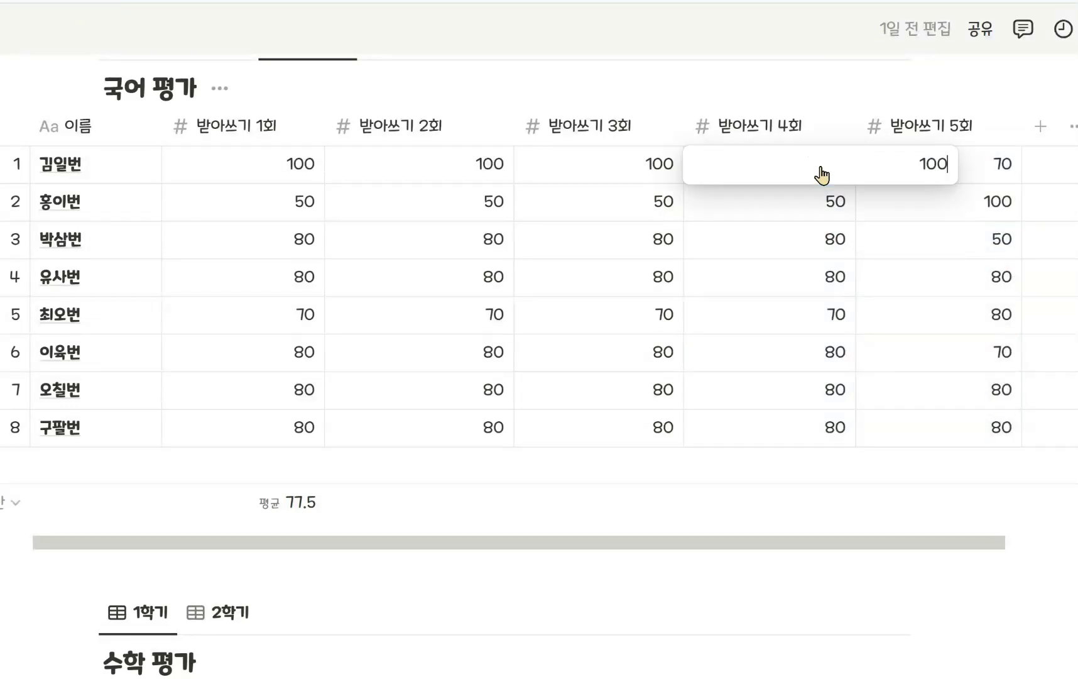
pyautogui.write('40')
pyautogui.press('Return')
# Set the calculation under the 받아쓰기 2회, 3회, 4회 and 5회 columns to 평균
pyautogui.click(477, 502)
pyautogui.moveTo(457, 638)
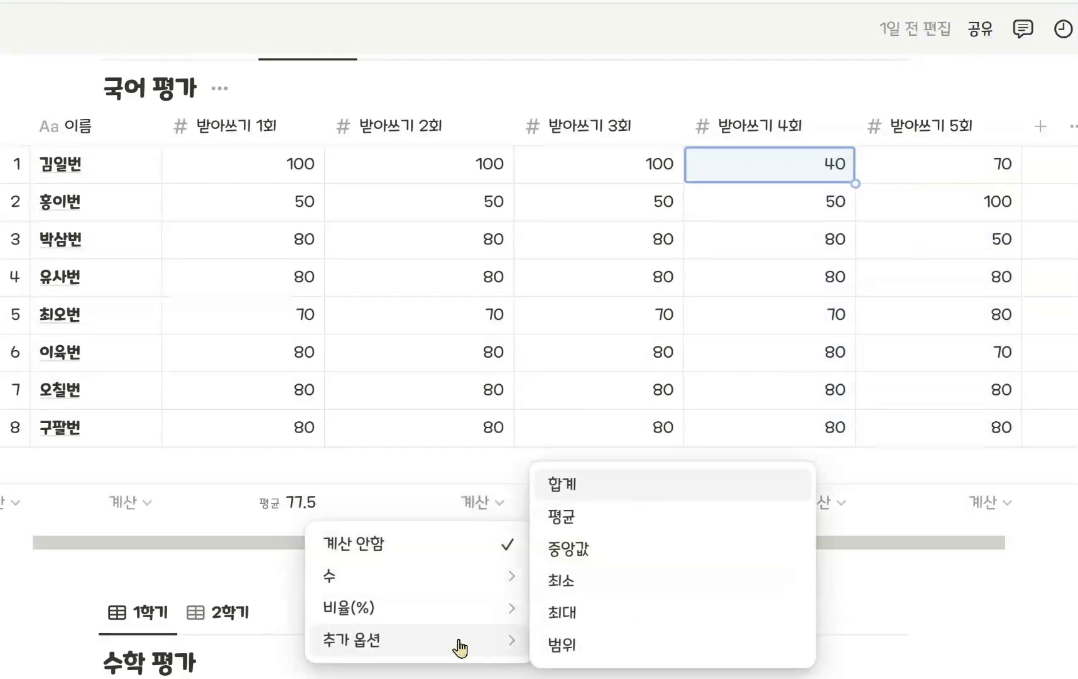
pyautogui.click(604, 529)
pyautogui.click(643, 507)
pyautogui.moveTo(630, 647)
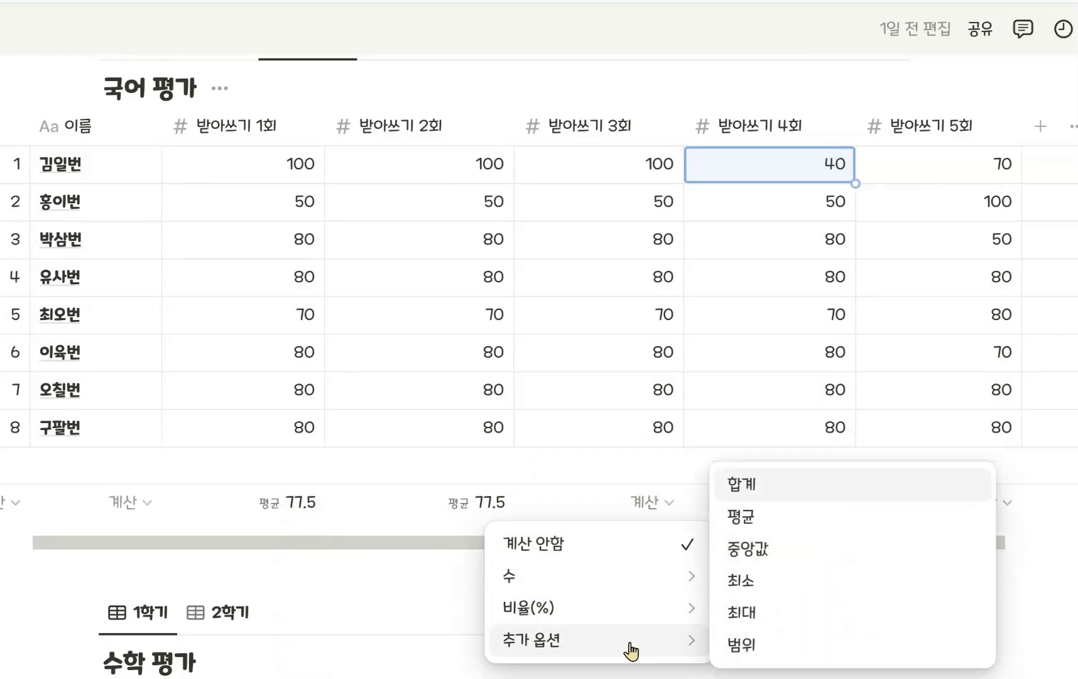
pyautogui.click(777, 518)
pyautogui.click(823, 501)
pyautogui.moveTo(826, 647)
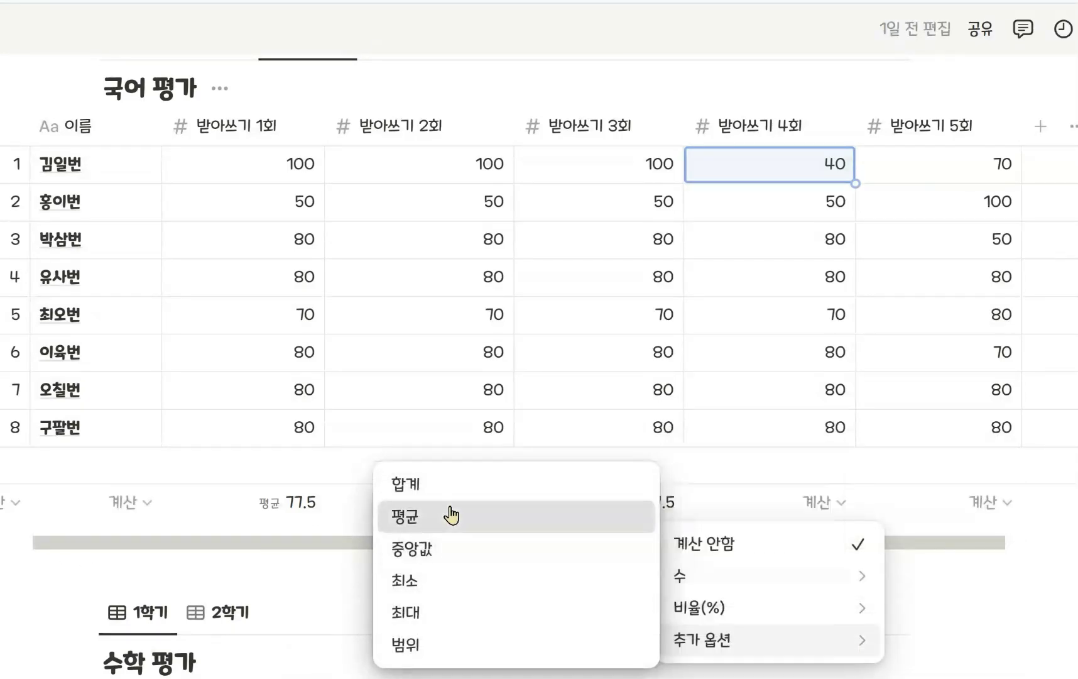
pyautogui.click(447, 513)
pyautogui.click(912, 512)
pyautogui.moveTo(870, 639)
pyautogui.click(609, 520)
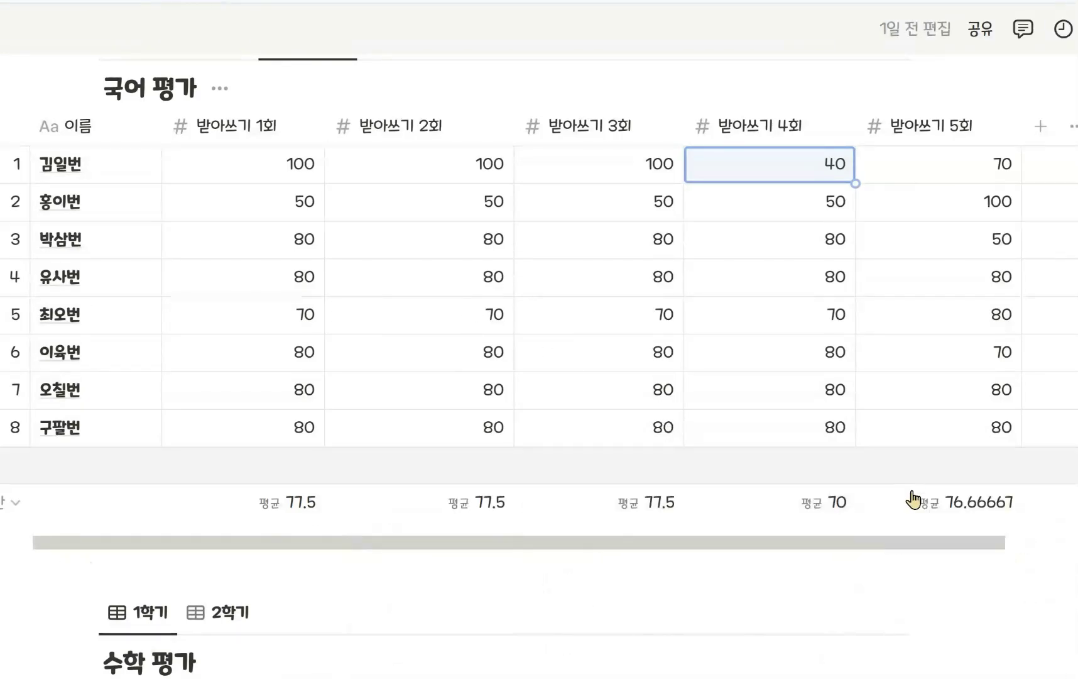
# Add a 수식 property after 받아쓰기 5회 and open its formula for editing
pyautogui.moveTo(759, 545); pyautogui.dragTo(818, 558)
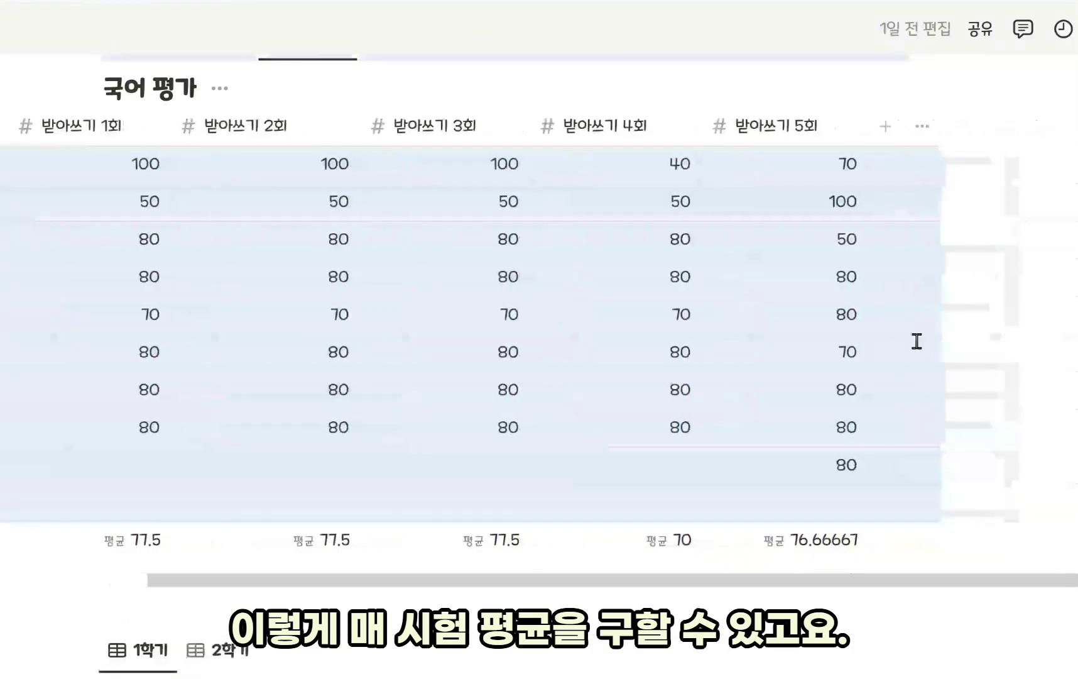
pyautogui.click(898, 132)
pyautogui.scroll(-7, 938, 462)
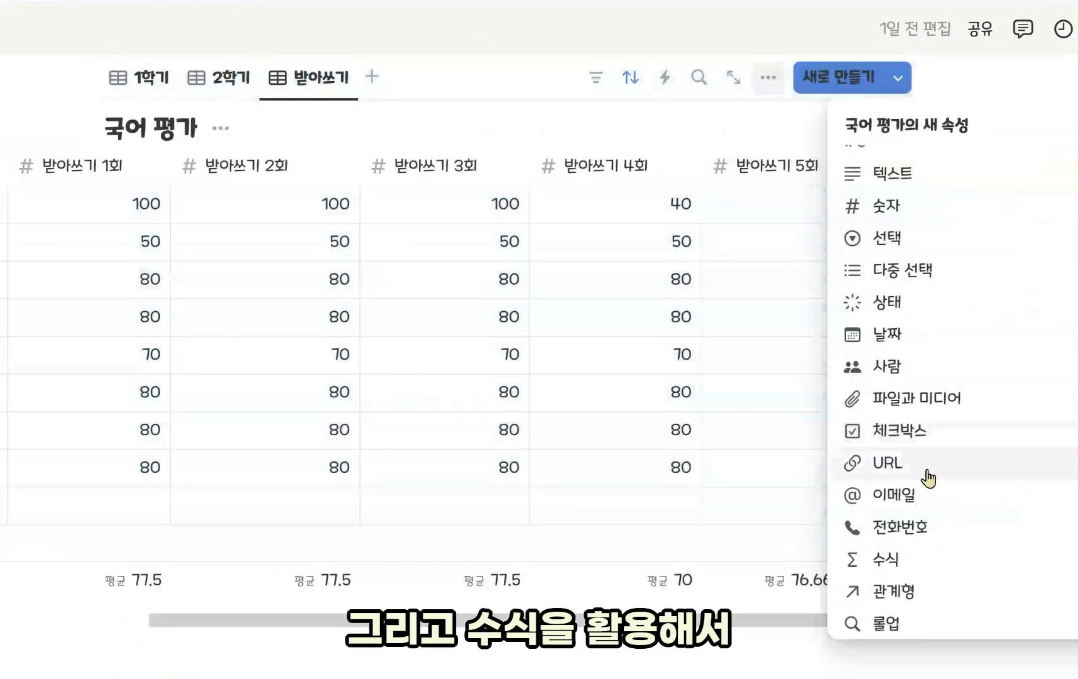
pyautogui.click(919, 559)
pyautogui.click(991, 243)
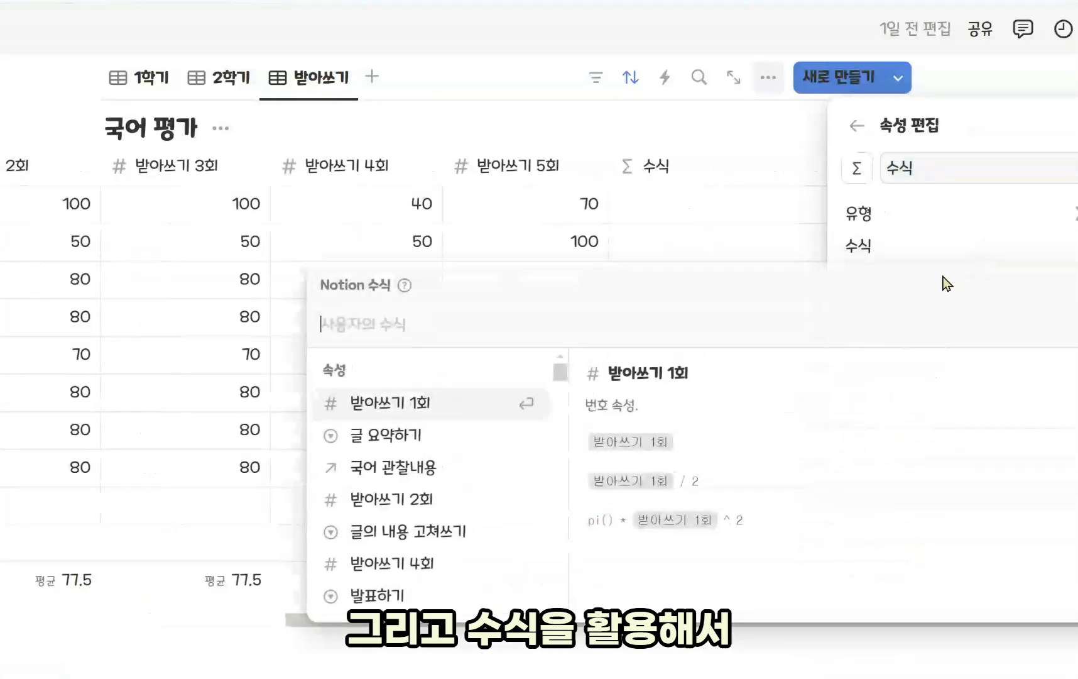
# Start a mean( formula with the 받아쓰기 1회 and 받아쓰기 2회 properties as comma-separated arguments
pyautogui.write('ㅁ')
pyautogui.press('BackSpace')
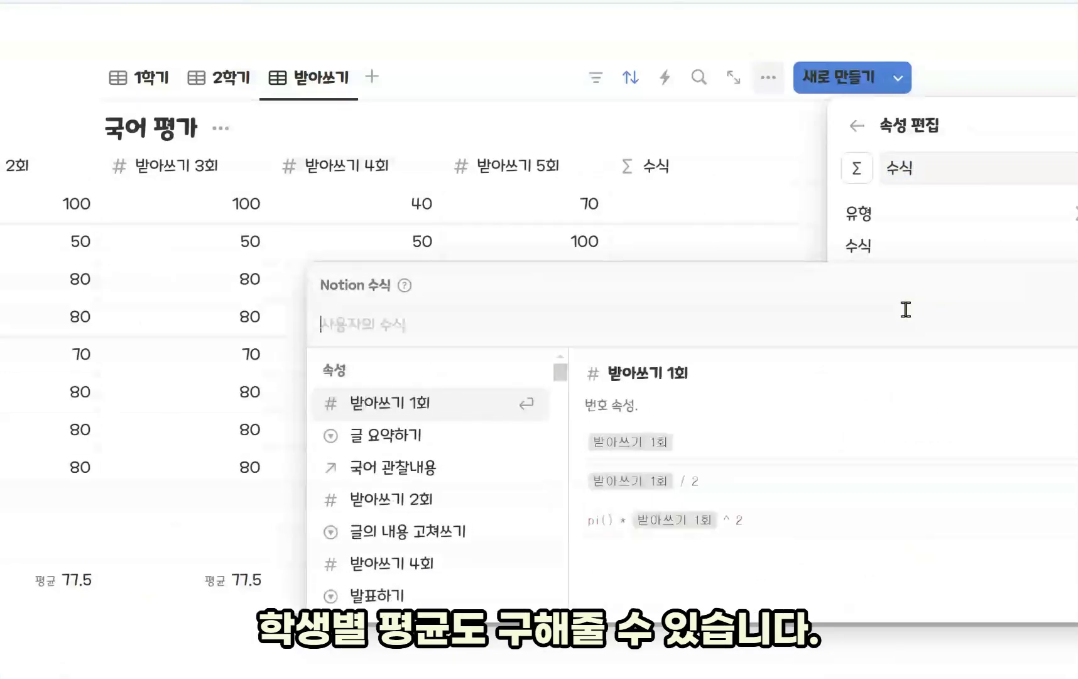
pyautogui.write('mean(')
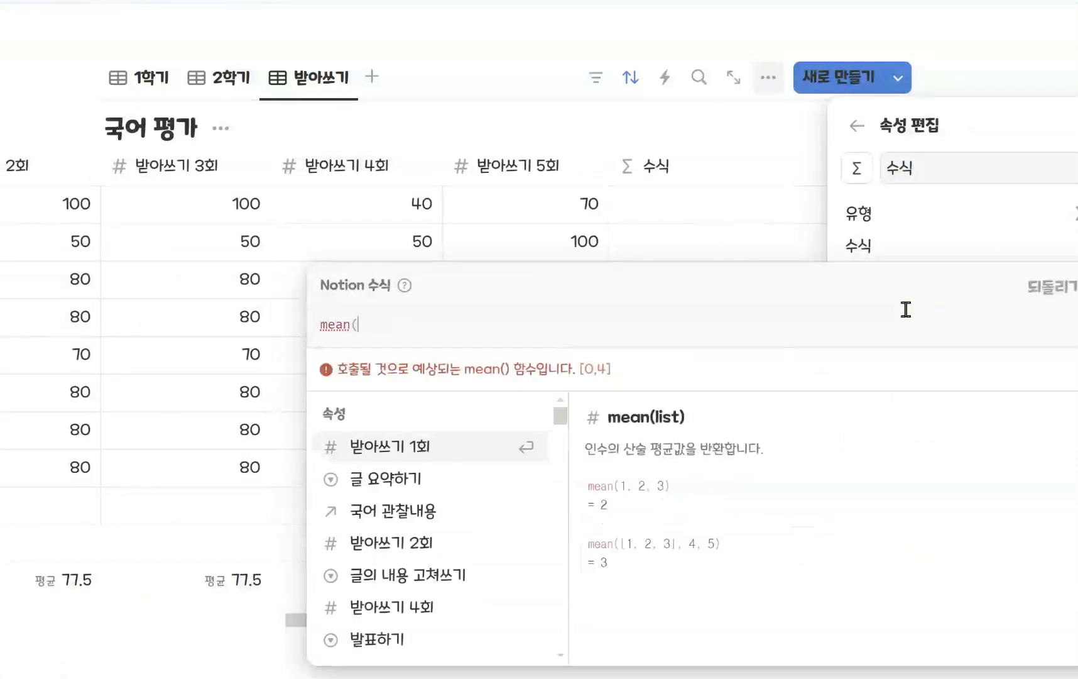
pyautogui.click(405, 446)
pyautogui.write(',')
pyautogui.scroll(-4, 423, 607)
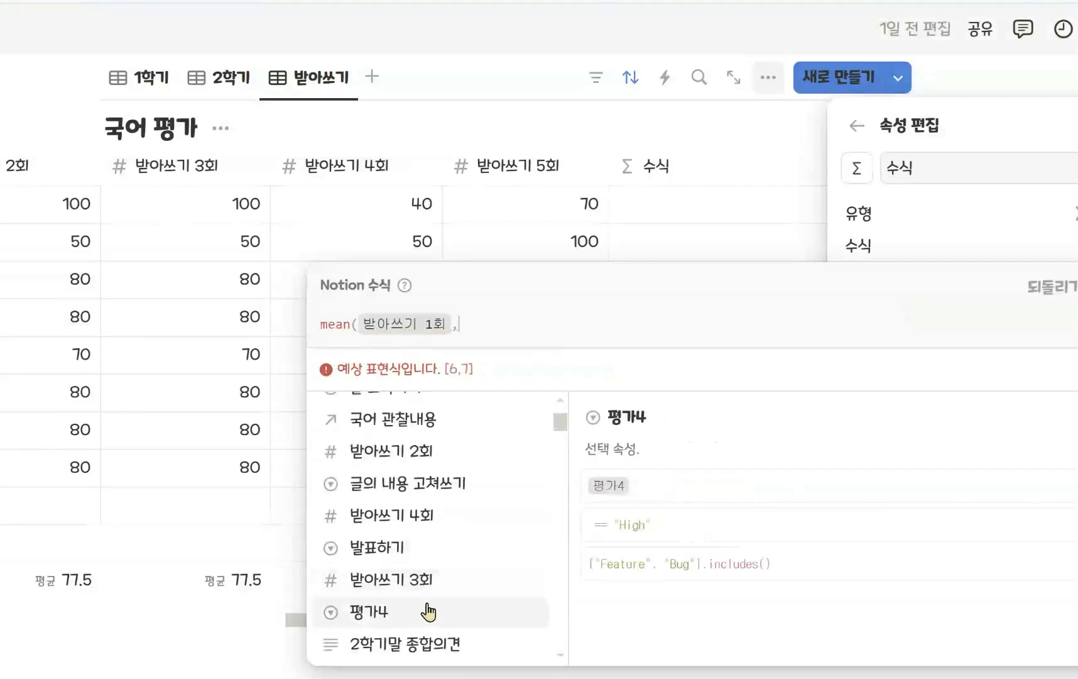
pyautogui.scroll(4, 420, 604)
pyautogui.scroll(2, 420, 597)
pyautogui.click(421, 547)
pyautogui.write(',')
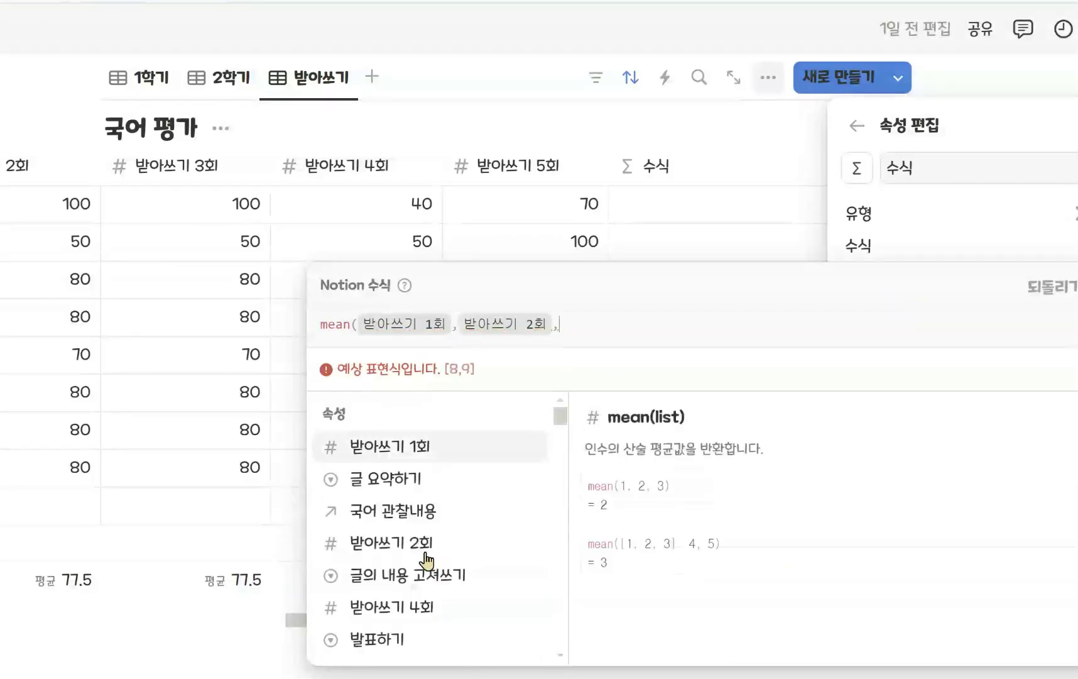
# Add the 받아쓰기 3회, 받아쓰기 4회 and 받아쓰기 5회 properties as further arguments of the mean formula
pyautogui.scroll(-3, 422, 578)
pyautogui.click(422, 581)
pyautogui.write(',')
pyautogui.scroll(-3, 421, 592)
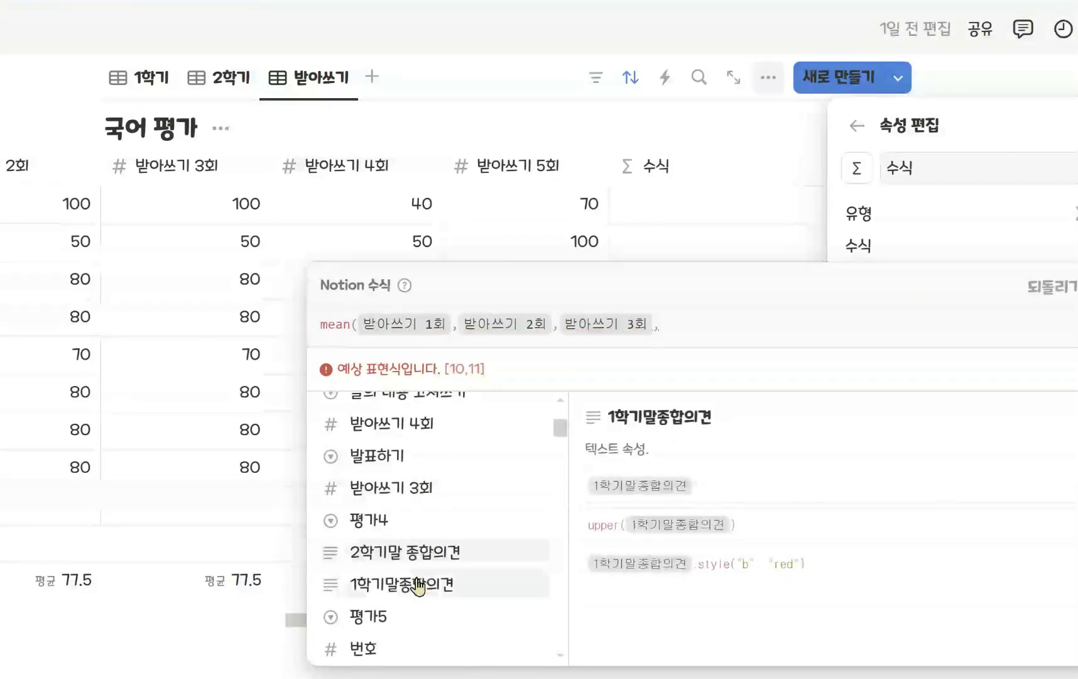
pyautogui.scroll(-1, 421, 592)
pyautogui.scroll(3, 419, 591)
pyautogui.click(440, 516)
pyautogui.write(',')
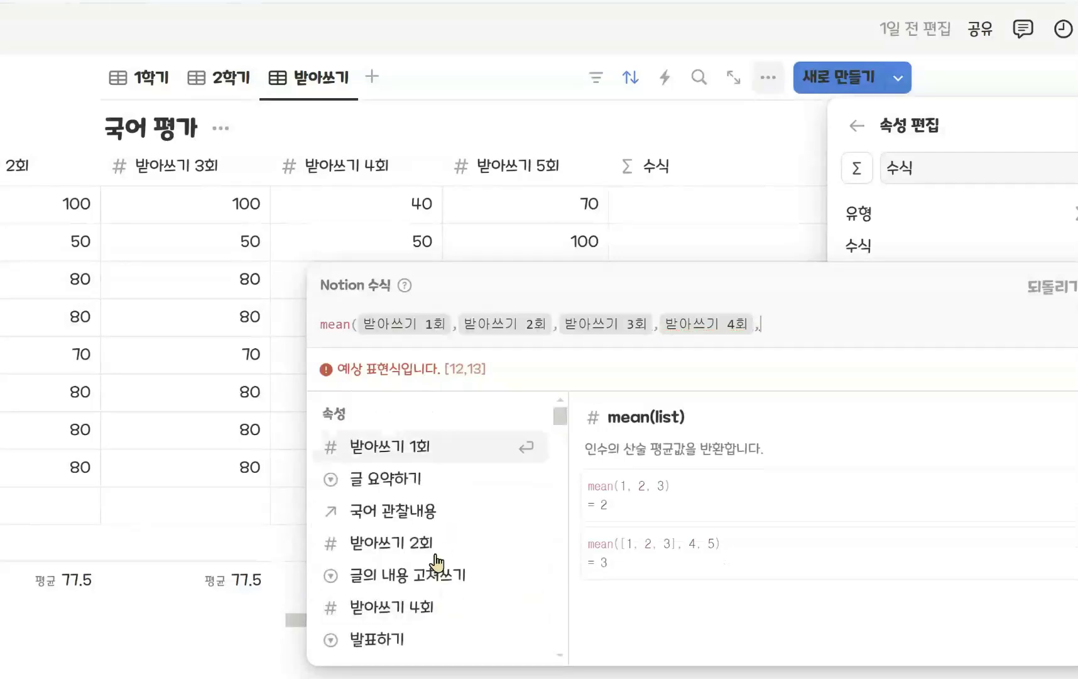
pyautogui.scroll(-5, 433, 572)
pyautogui.click(433, 550)
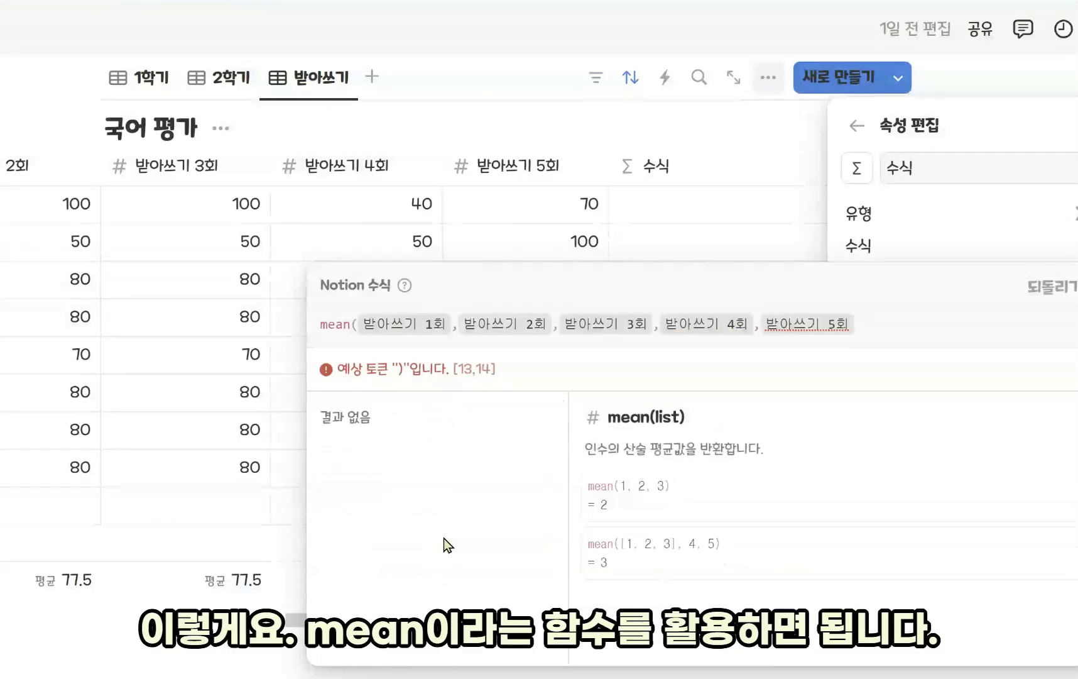
# Close the mean formula's parenthesis, save it and rename the formula property 평균
pyautogui.write(')')
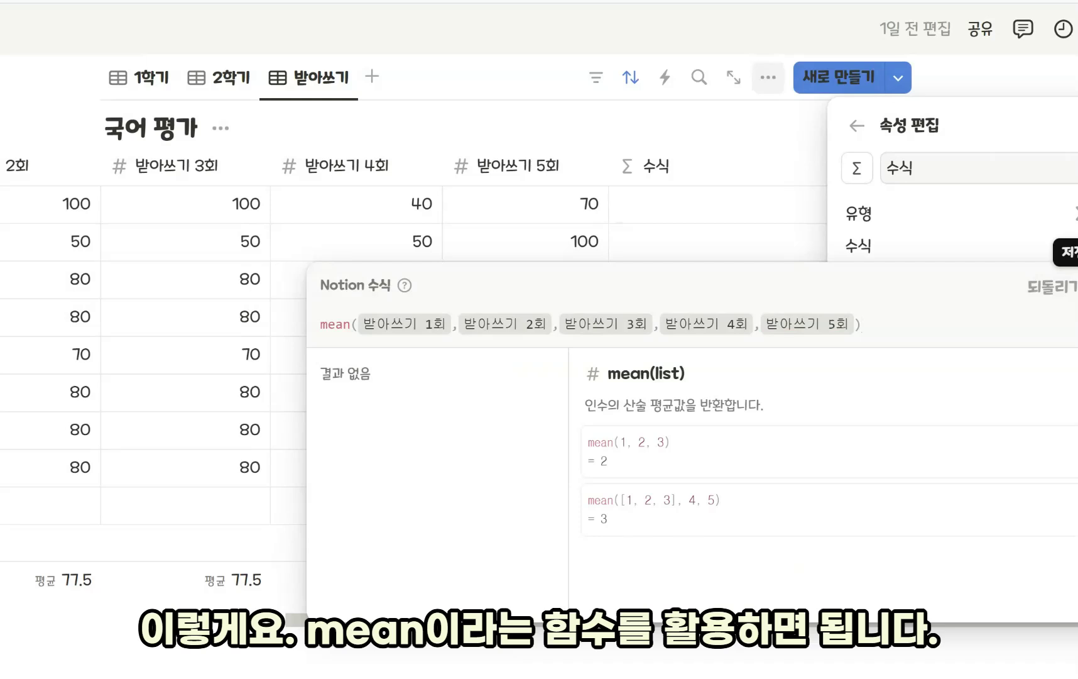
pyautogui.click(999, 192)
pyautogui.doubleClick(884, 171)
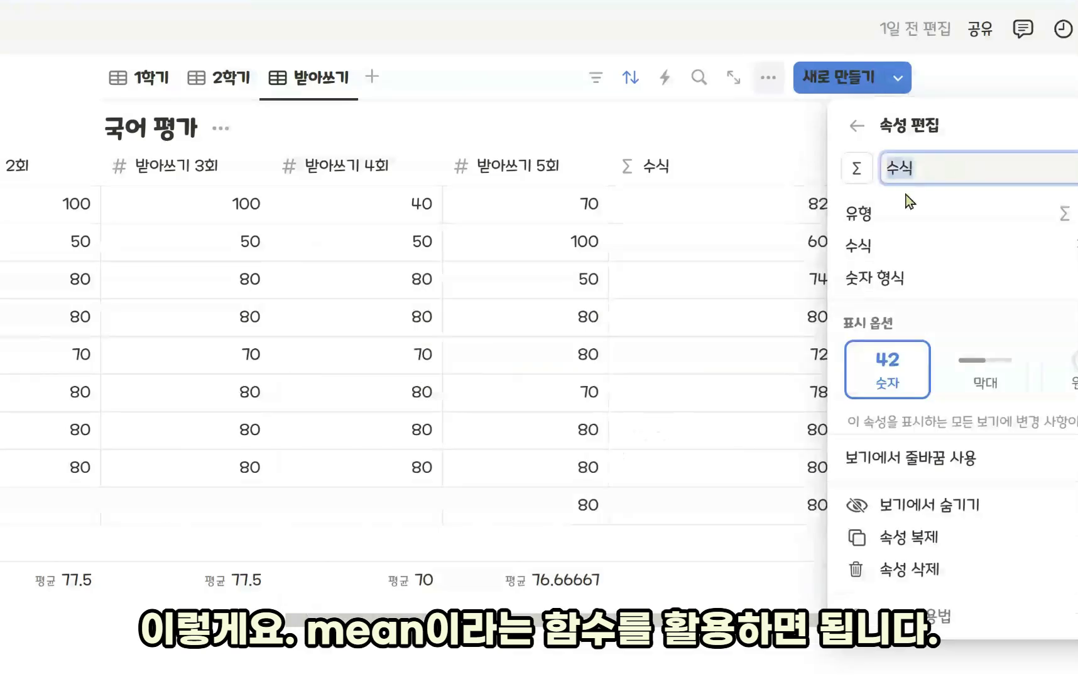
pyautogui.press('BackSpace')
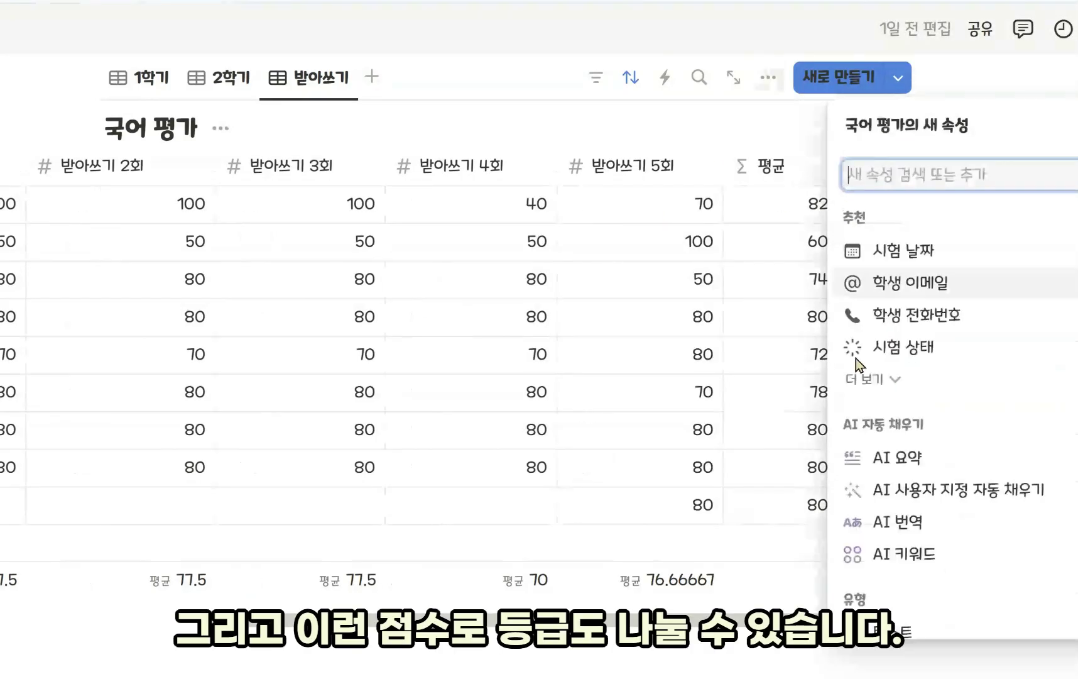
# Add another 수식 property after 평균 and open its formula for editing
pyautogui.scroll(-5, 888, 503)
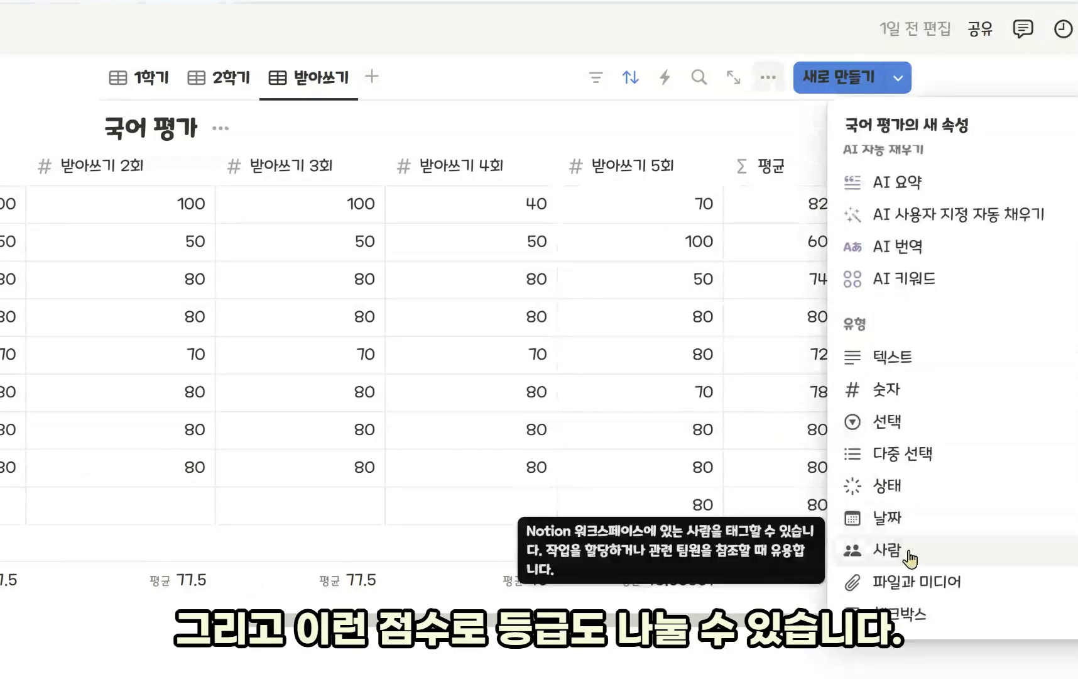
pyautogui.scroll(-4, 892, 546)
pyautogui.scroll(-2, 908, 556)
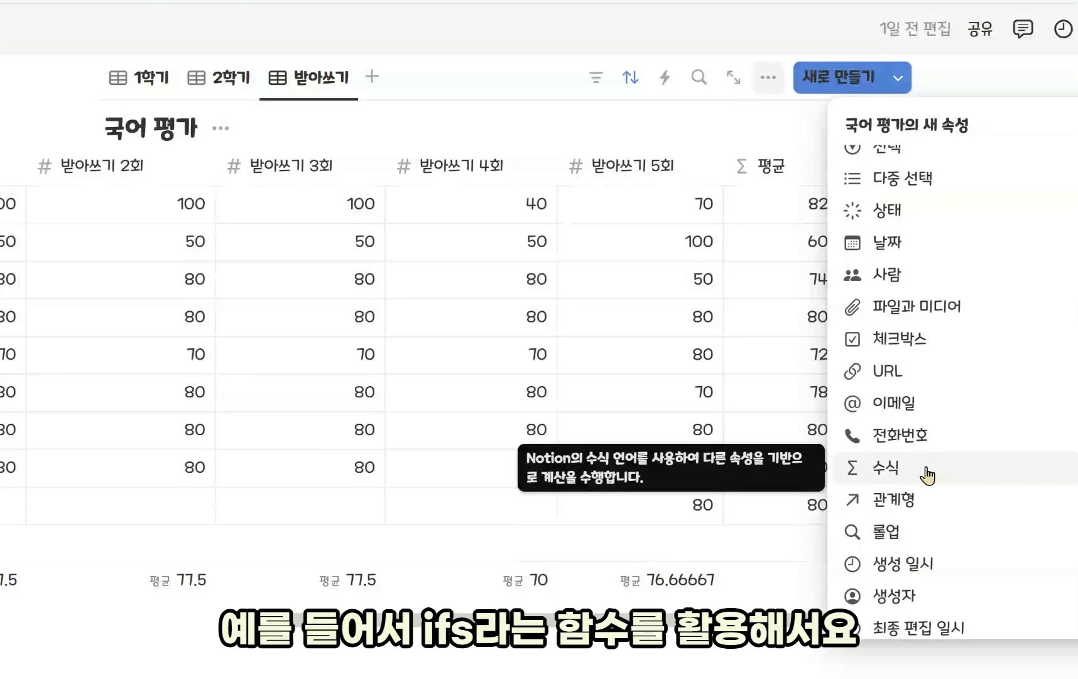
pyautogui.click(927, 476)
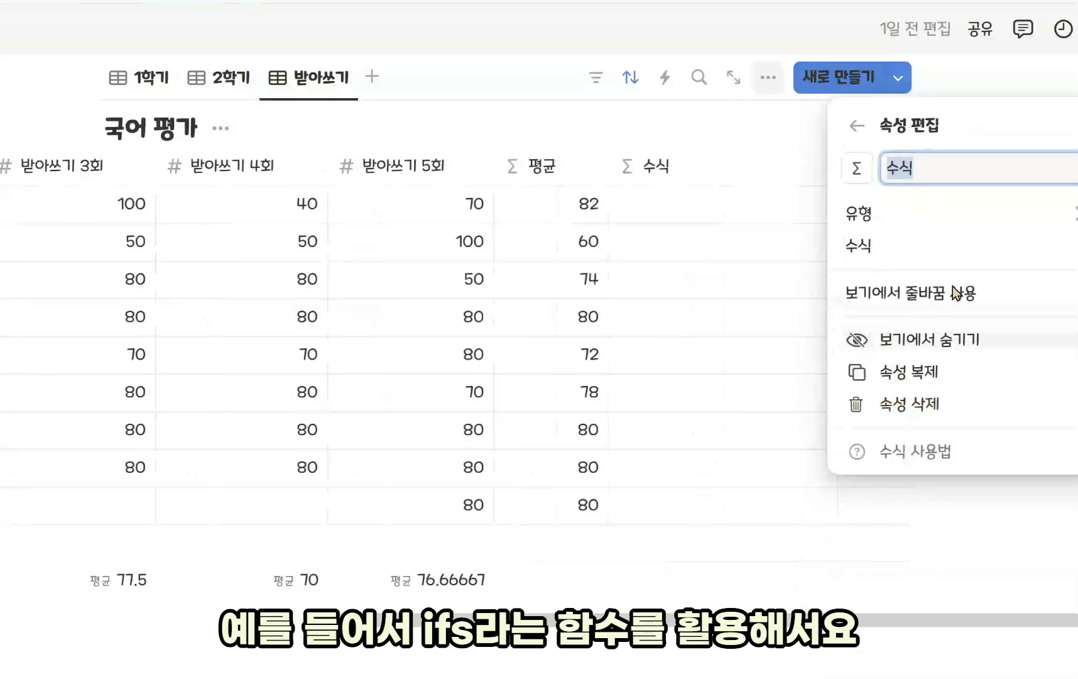
pyautogui.click(860, 246)
# Start an ifs( formula with the condition 평균>=90 returning "최우수"
pyautogui.write('ㅑ')
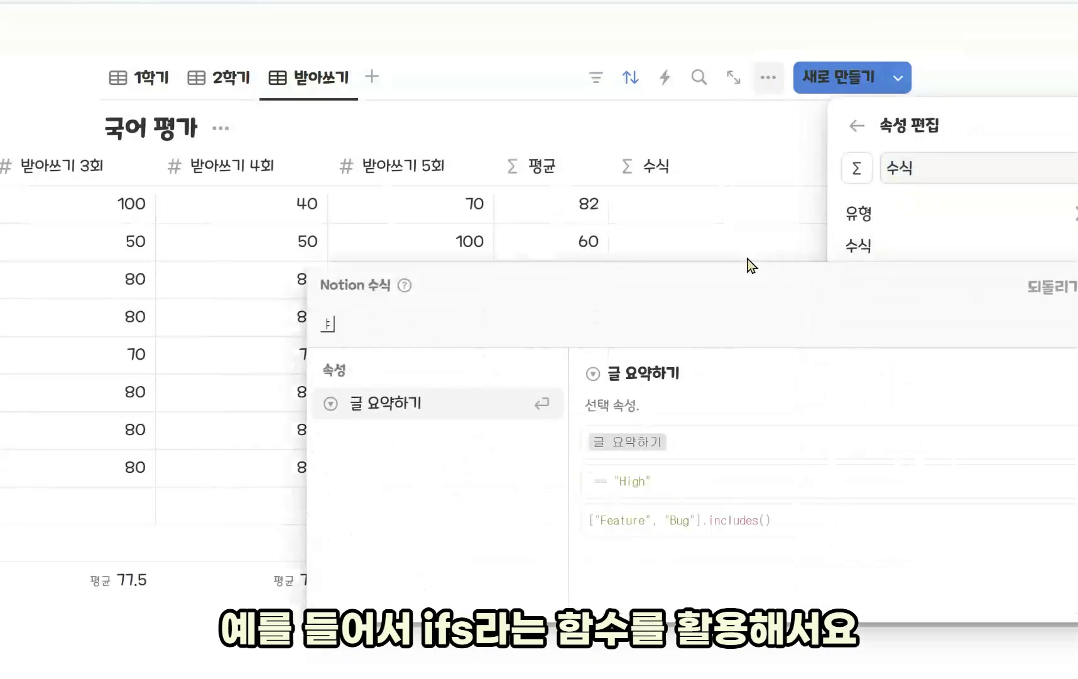
pyautogui.press('BackSpace')
pyautogui.write('ifs')
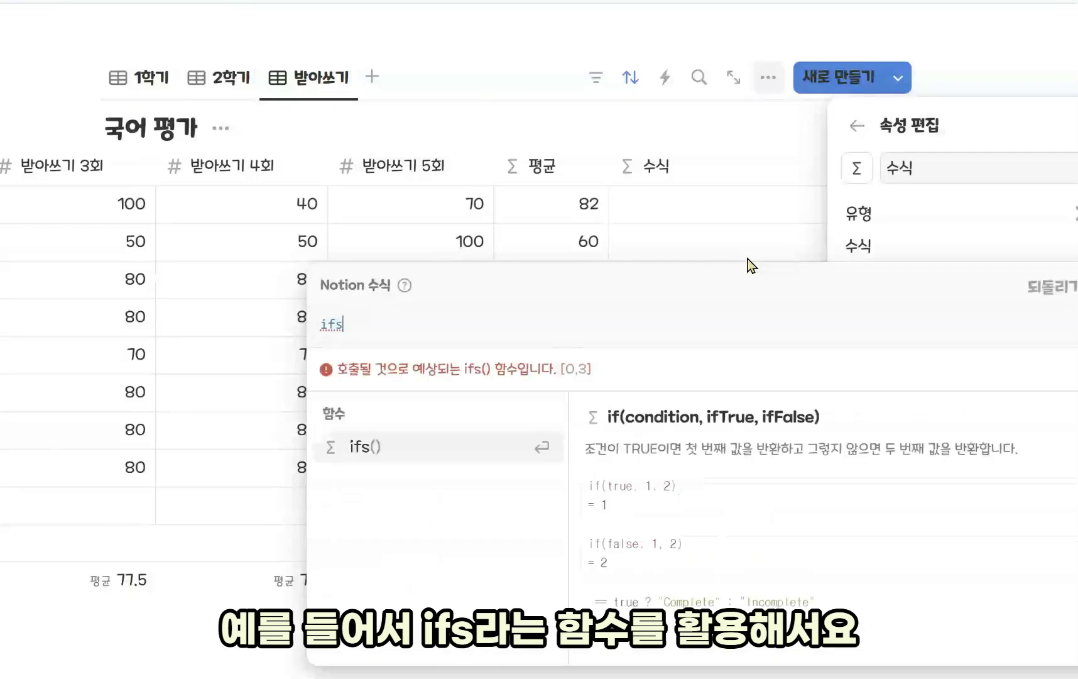
pyautogui.write('(')
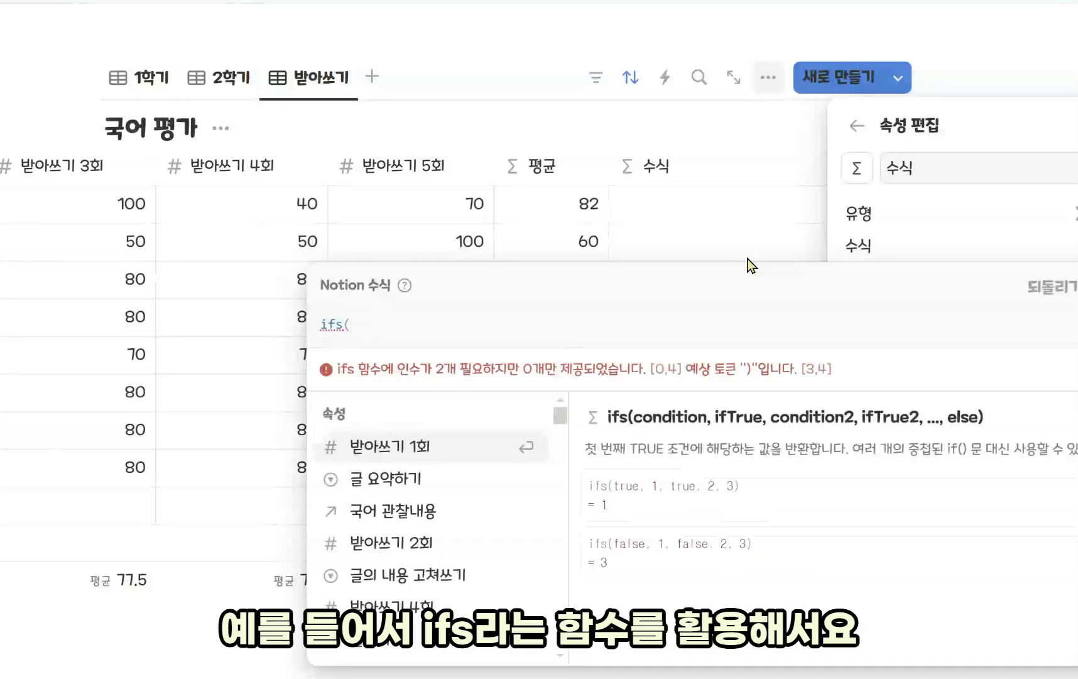
pyautogui.write('펴ㅇㄱ')
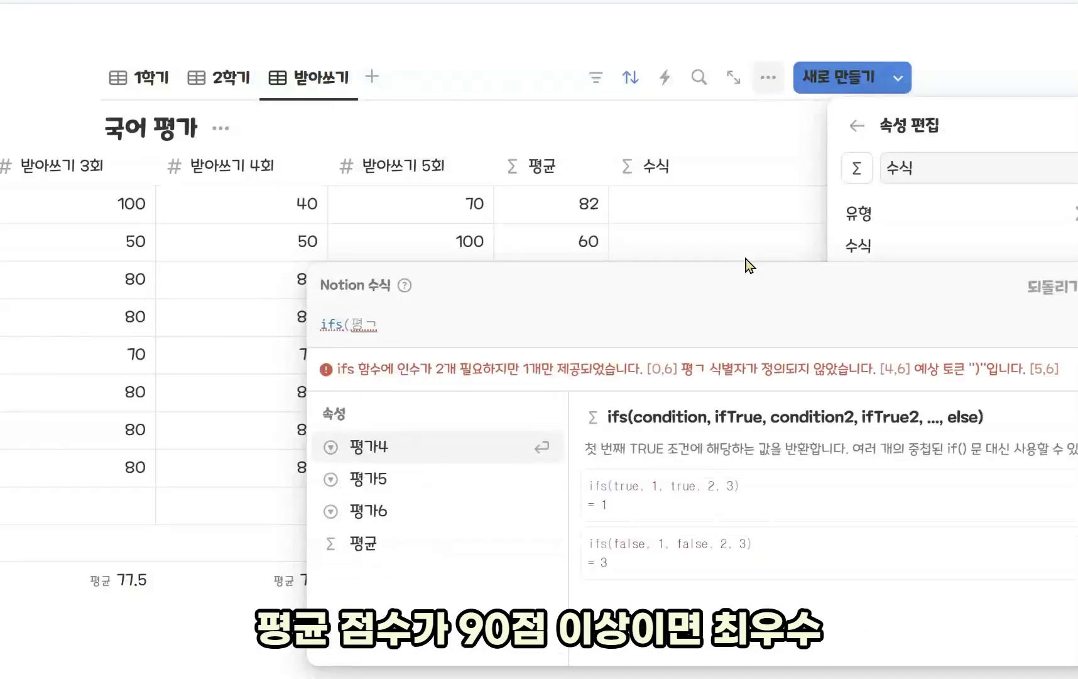
pyautogui.click(447, 544)
pyautogui.write('>')
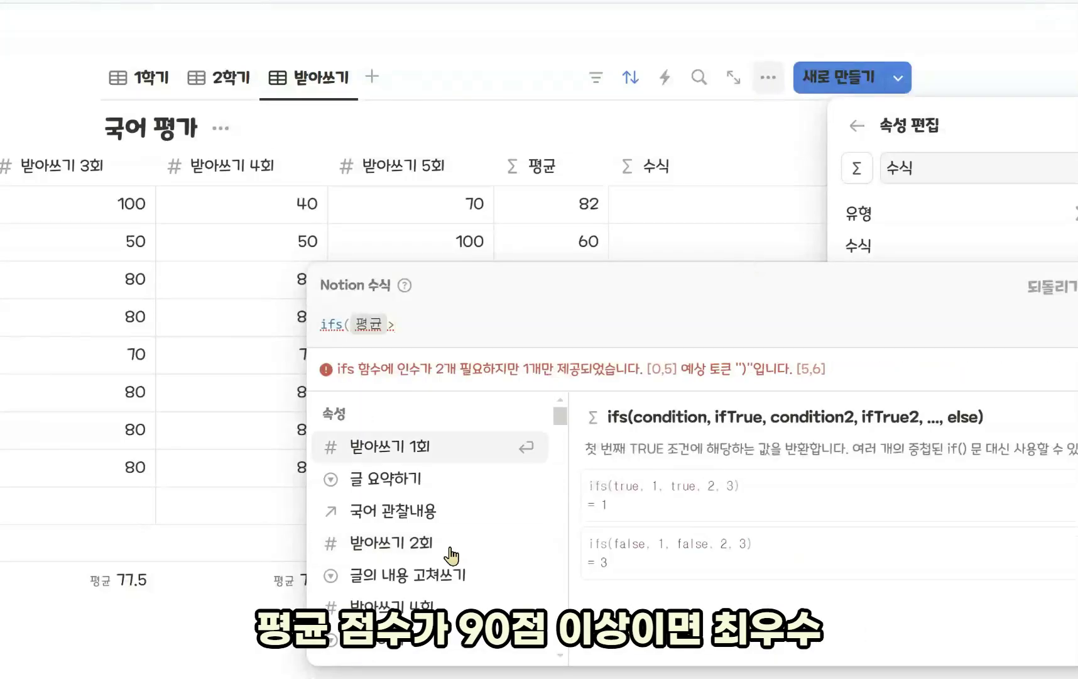
pyautogui.write('=90, "최웃')
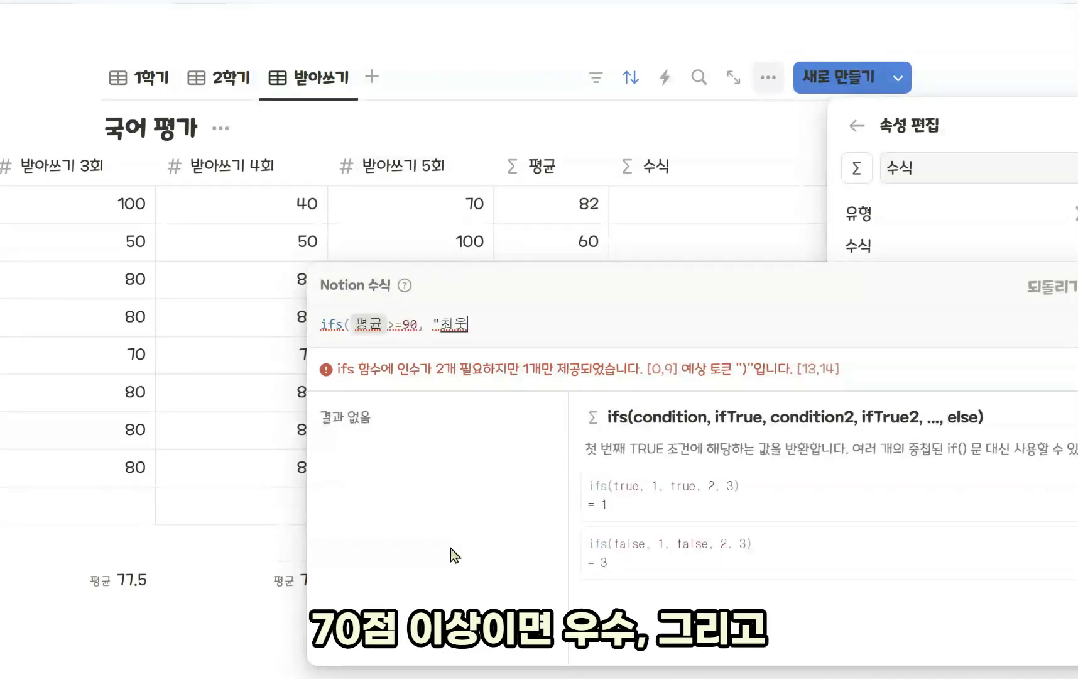
# Add a second condition 평균>=70 returning "우수" to the ifs formula and begin the next argument with 50
pyautogui.write('",평ㄱ')
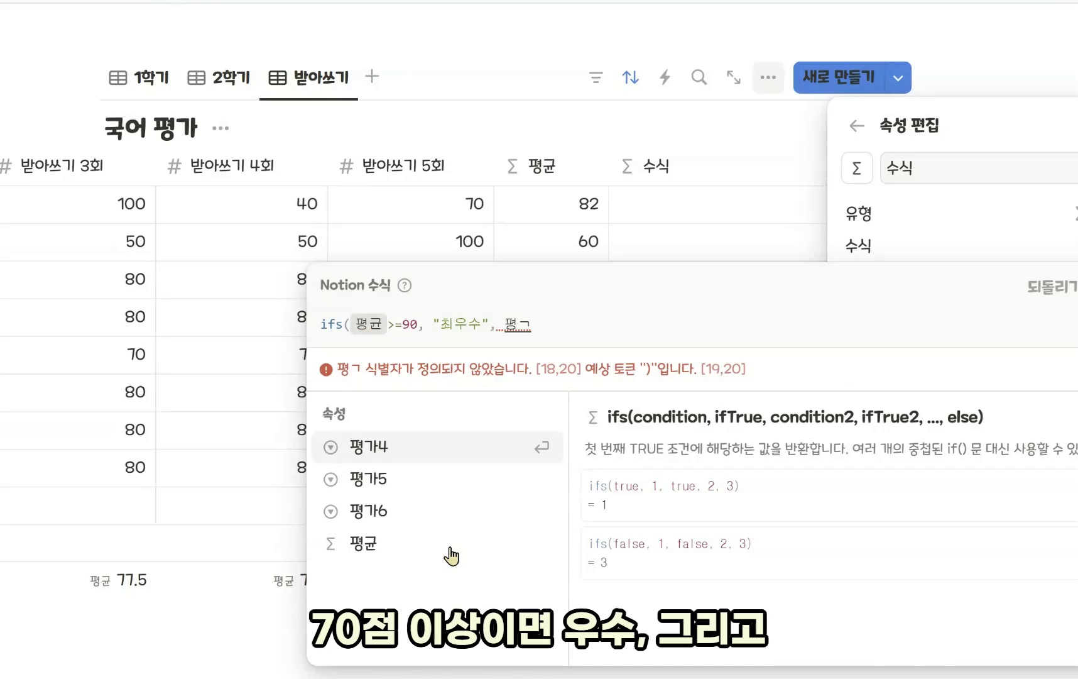
pyautogui.click(451, 553)
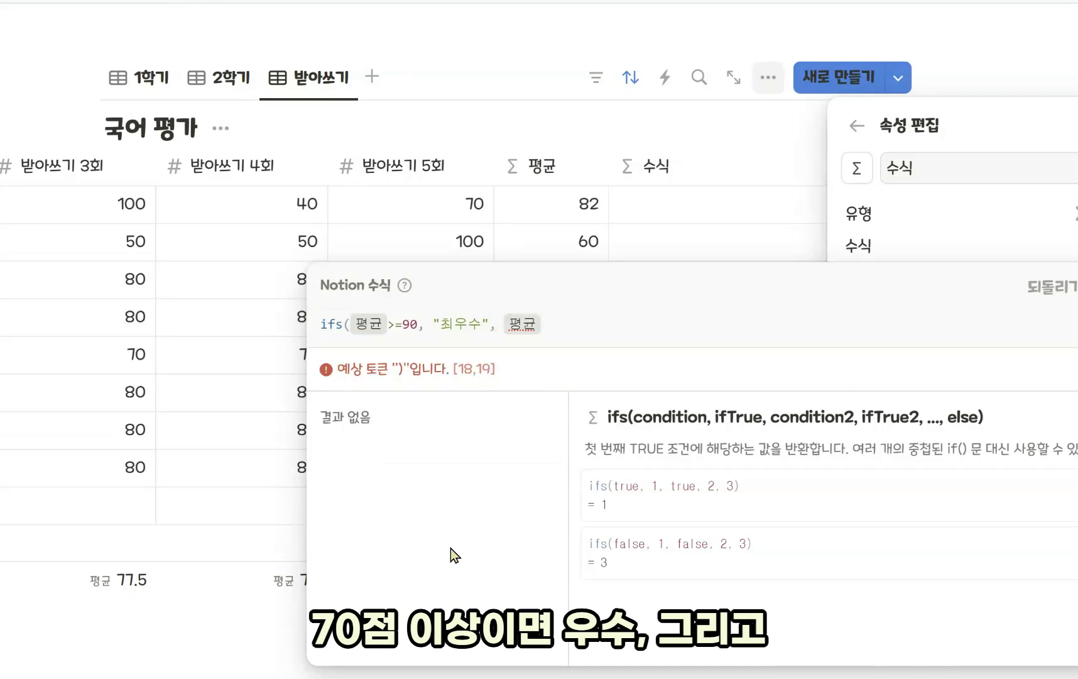
pyautogui.write('>=')
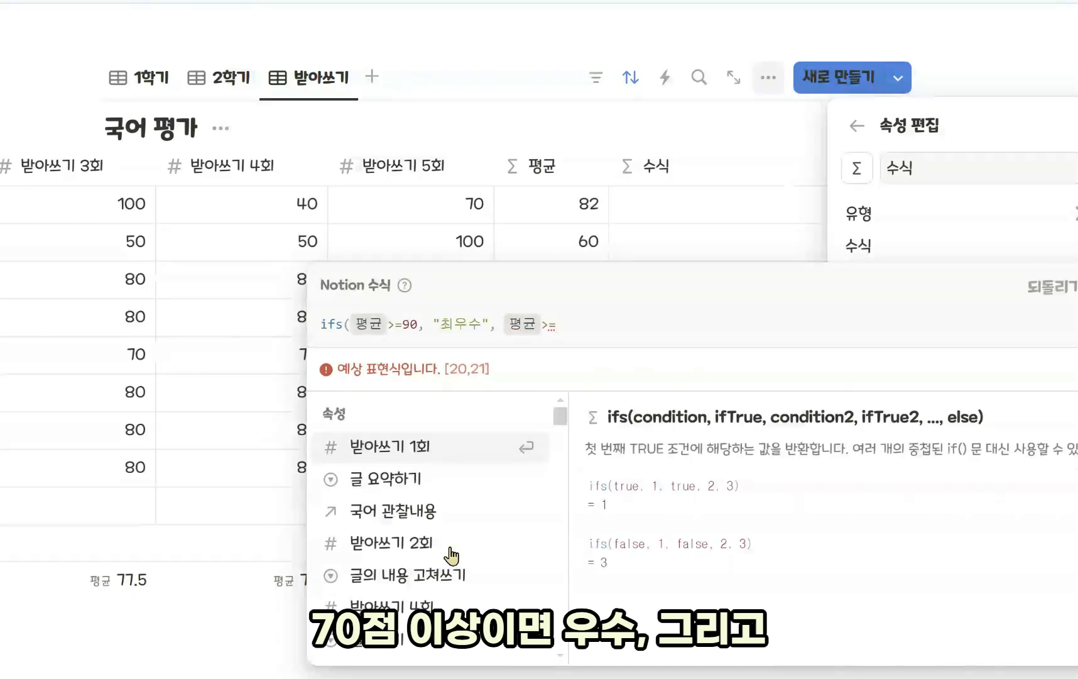
pyautogui.write('7')
pyautogui.press('BackSpace')
pyautogui.write('70')
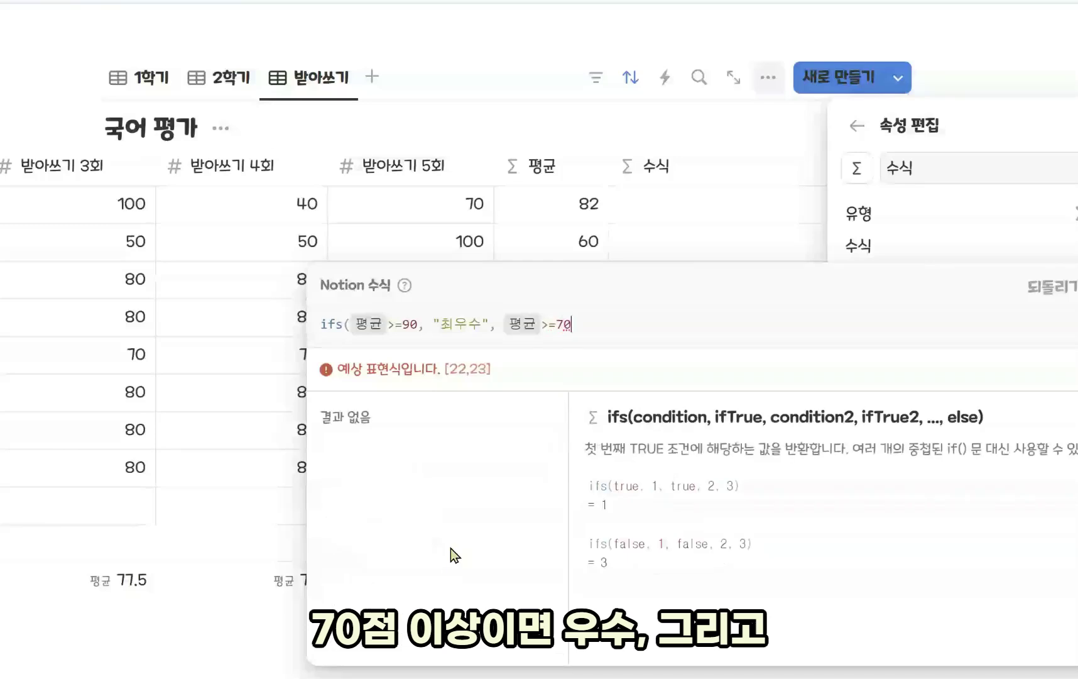
pyautogui.write(', "우수"')
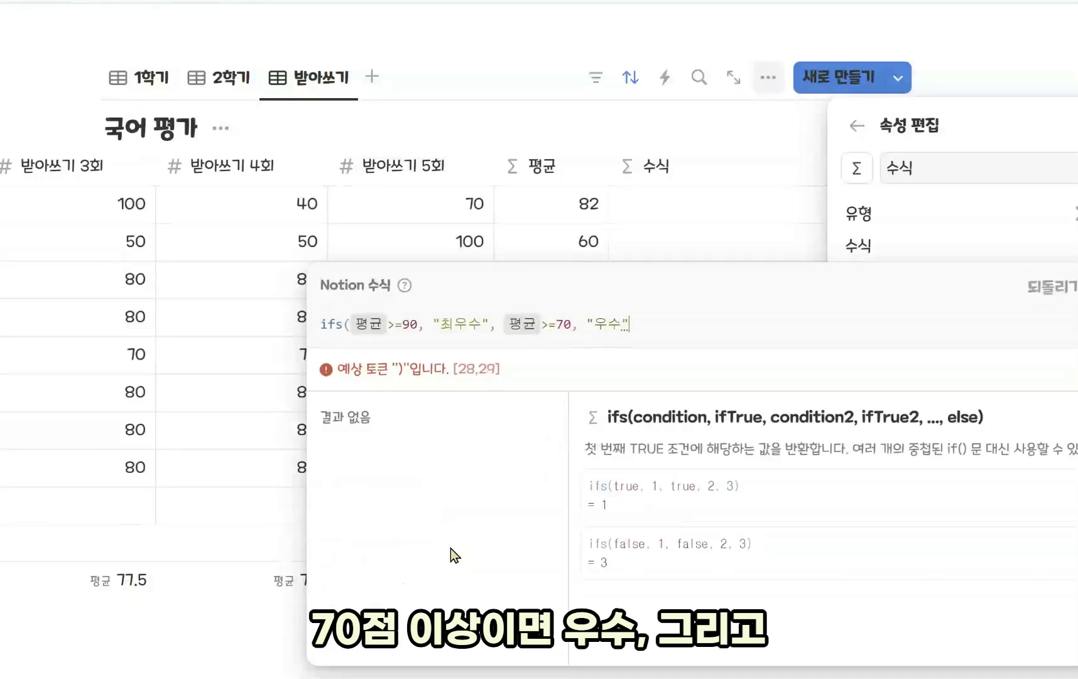
pyautogui.write(', 50')
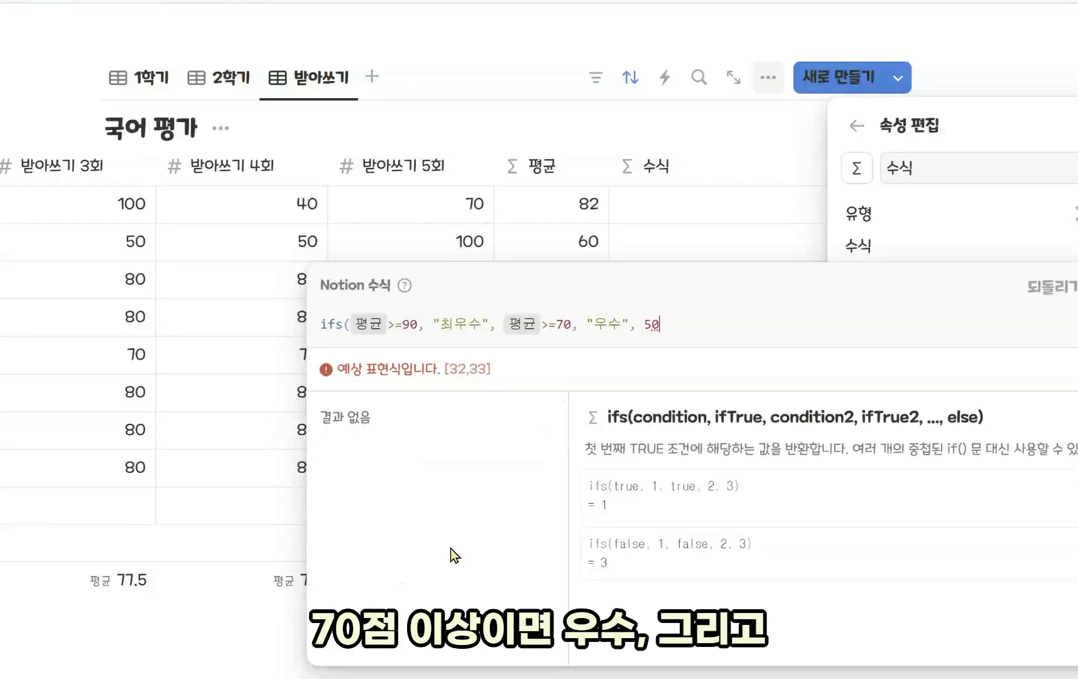
pyautogui.write('>')
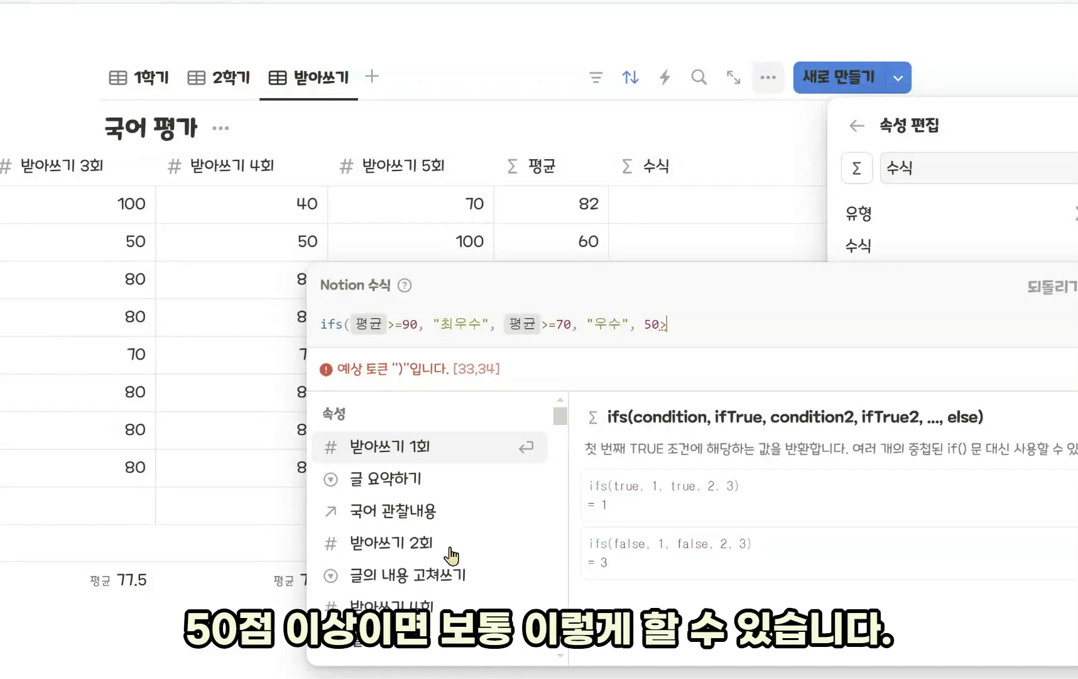
pyautogui.write('=')
pyautogui.press('BackSpace')
pyautogui.write('="')
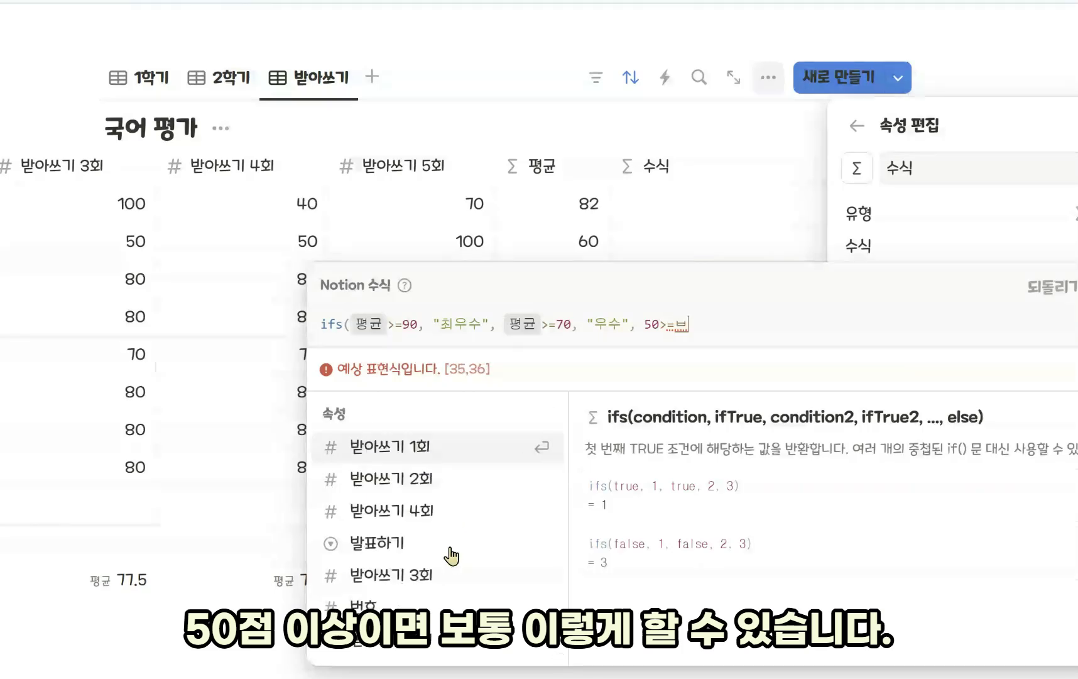
pyautogui.press('BackSpace')
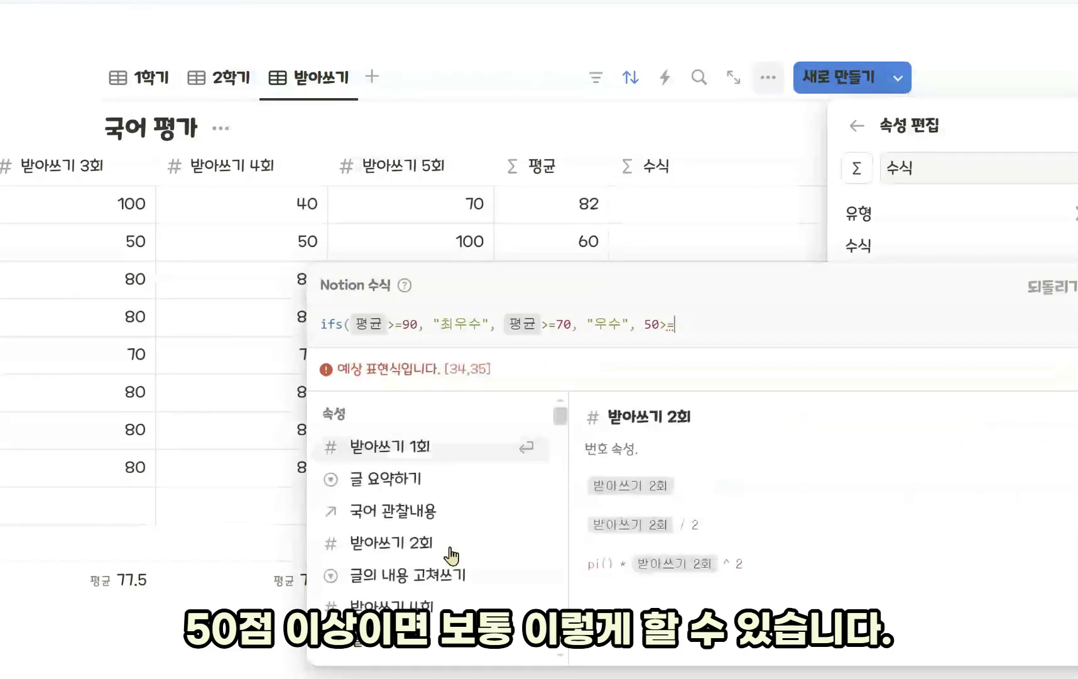
pyautogui.press('BackSpace')
pyautogui.press('BackSpace')
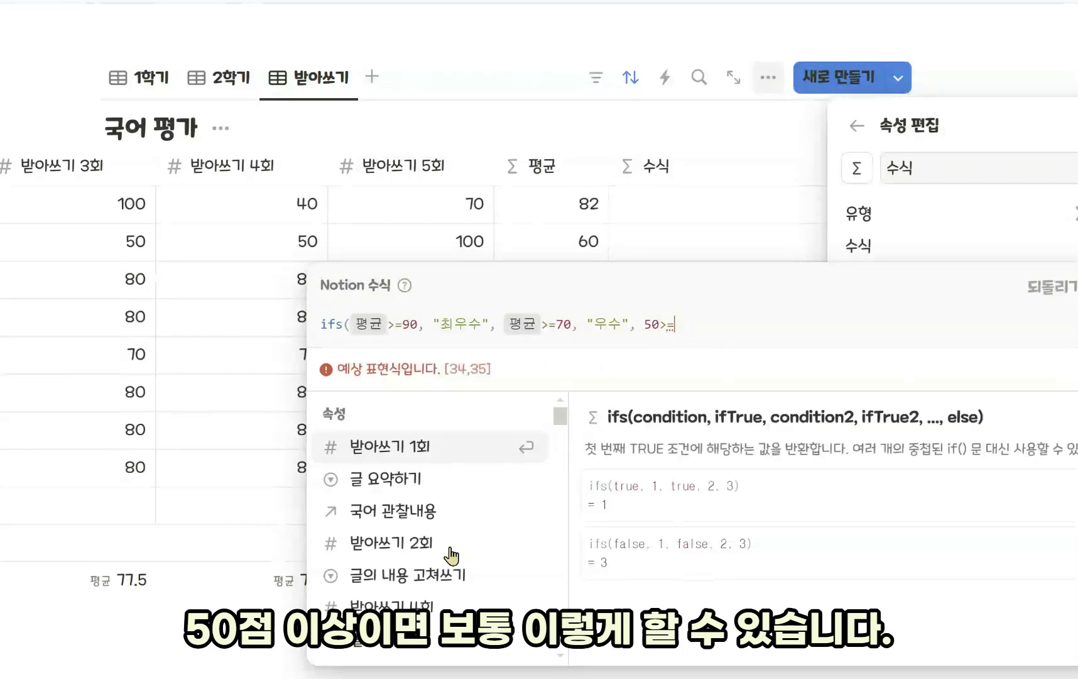
# Insert the 평균 property and >= before 50, return "보통" for that condition and close the ifs formula
pyautogui.press('Left')
pyautogui.press('Left')
pyautogui.write('평ㄱ')
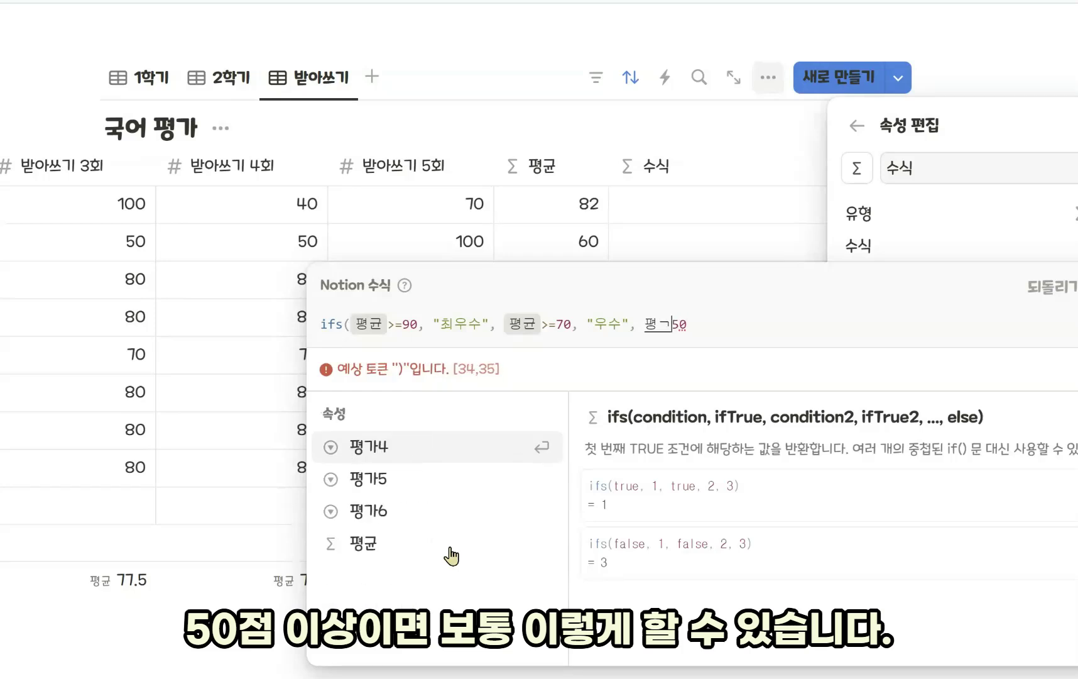
pyautogui.write('ㅠㄴ')
pyautogui.write('>=')
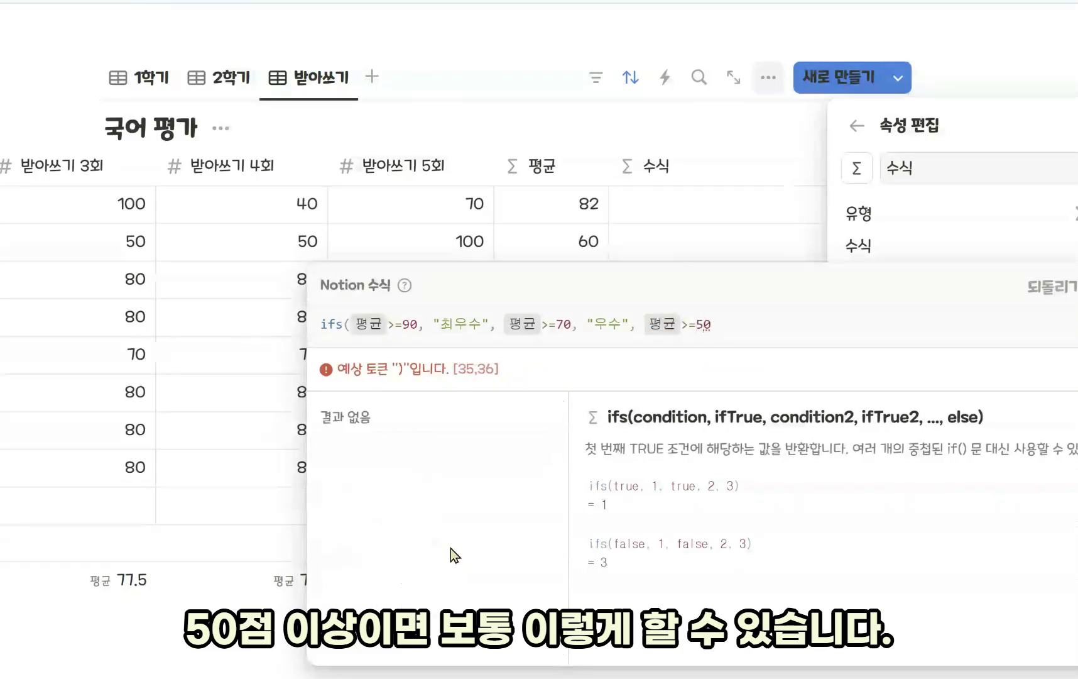
pyautogui.write(', "보통")')
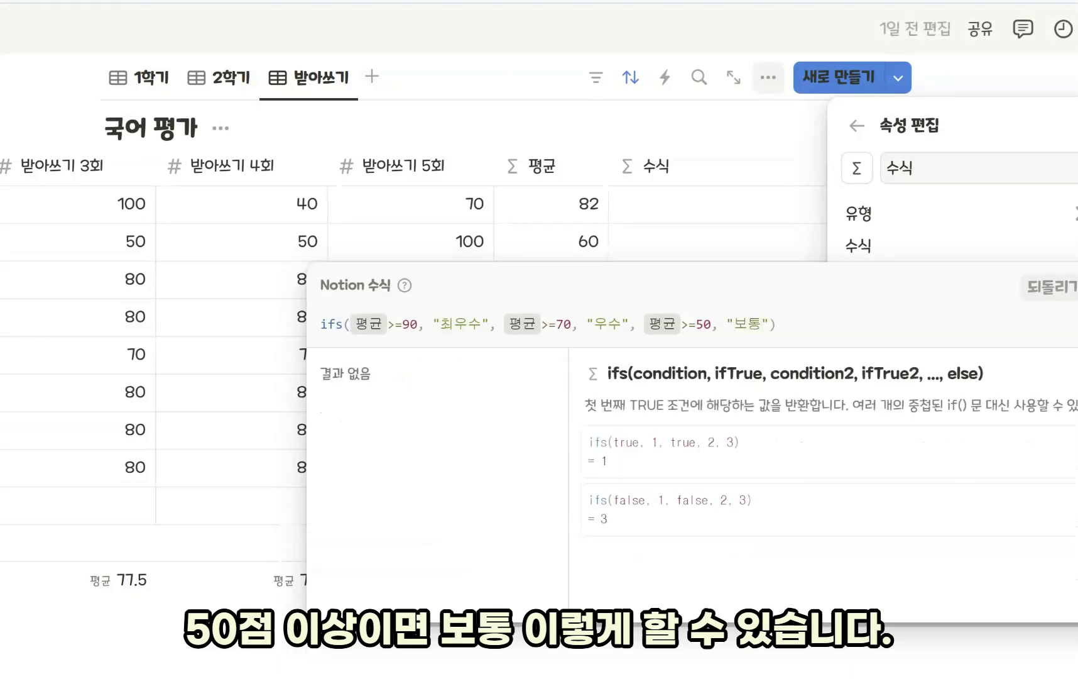
# Leave the formula editor, rename the new formula column 등급 and narrow it slightly
pyautogui.press('Escape')
pyautogui.click(747, 171)
pyautogui.write('등급')
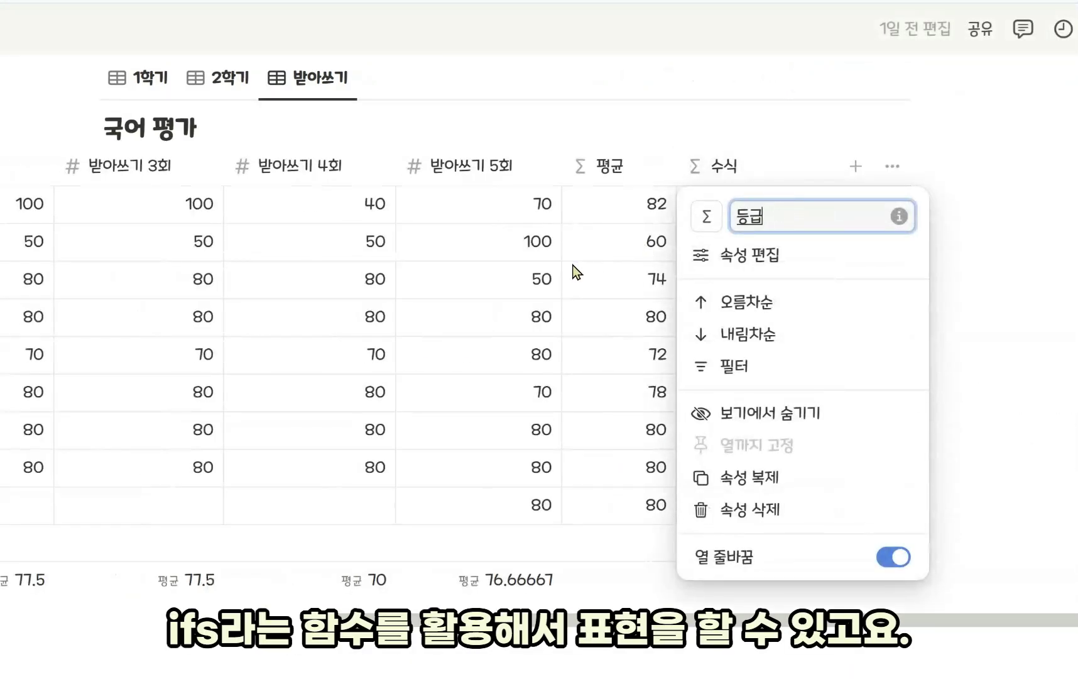
pyautogui.press('Return')
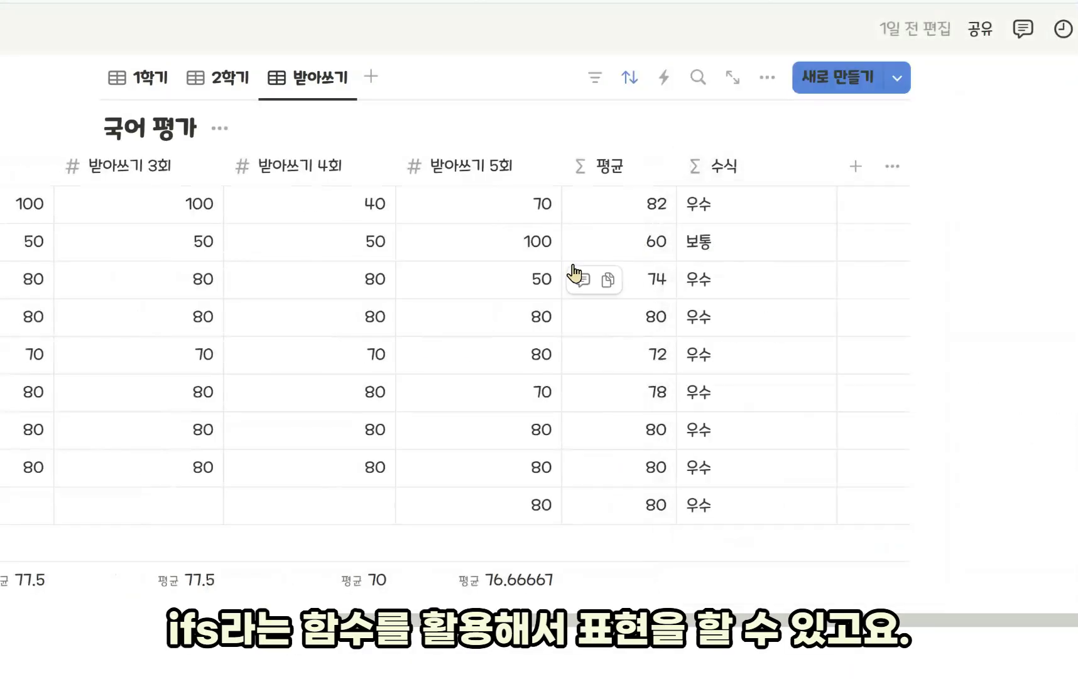
pyautogui.moveTo(836, 162); pyautogui.dragTo(803, 169)
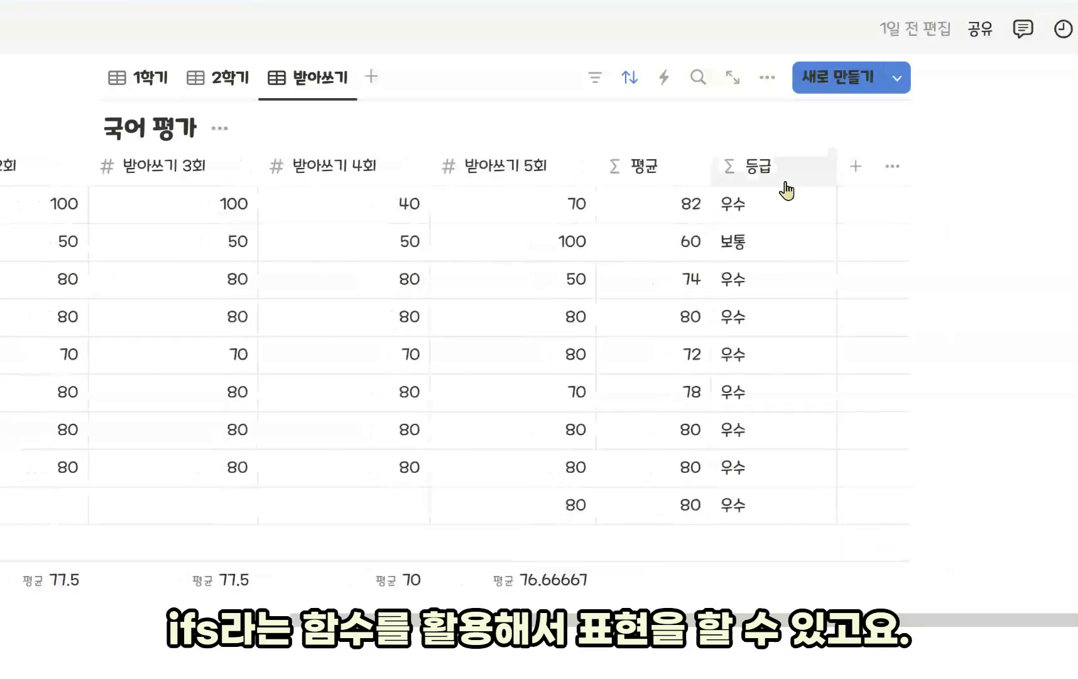
# Open the 등급 property's formula for editing at the "최우수" result
pyautogui.click(791, 167)
pyautogui.click(782, 262)
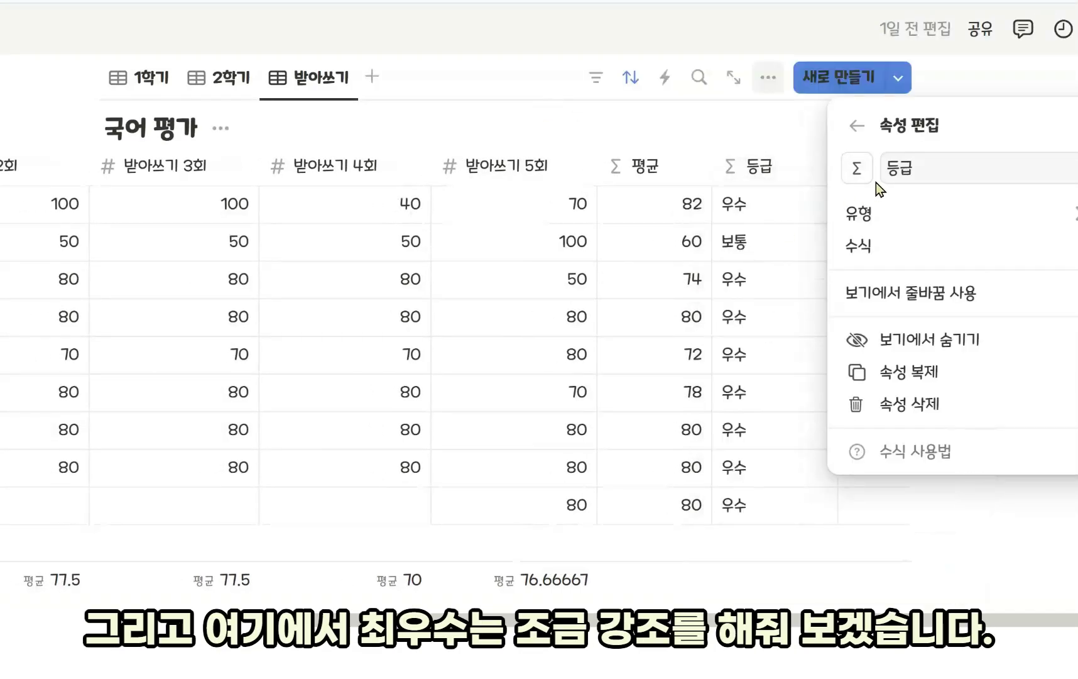
pyautogui.click(899, 249)
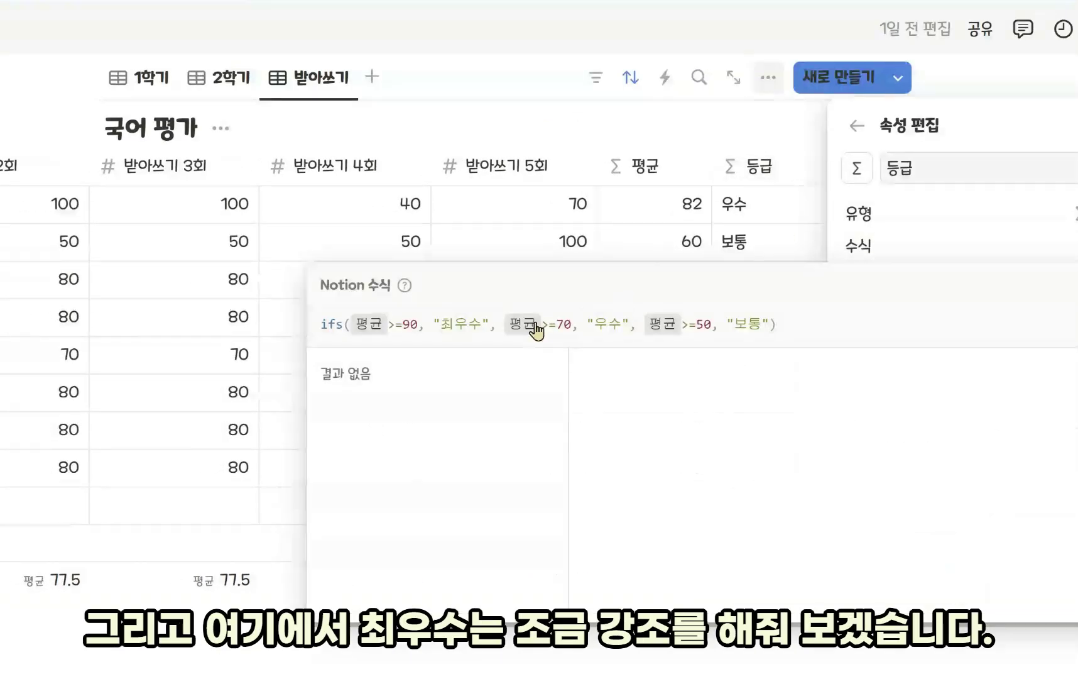
pyautogui.click(443, 326)
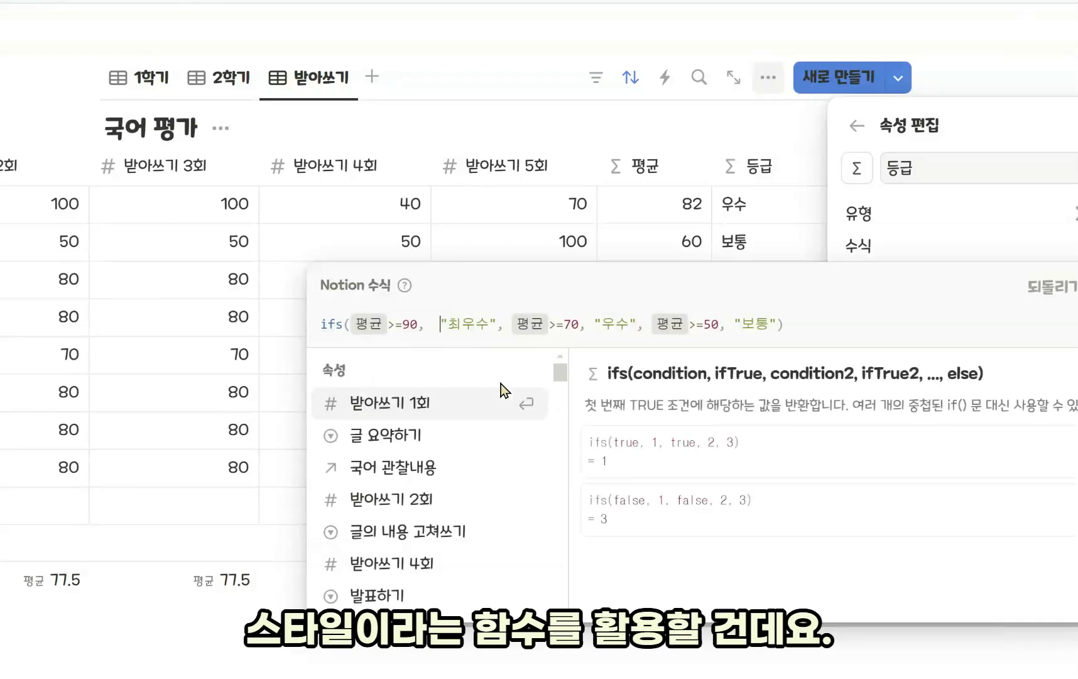
# Wrap the "최우수" result in a style function and add a comma after it for the style arguments
pyautogui.press('Right')
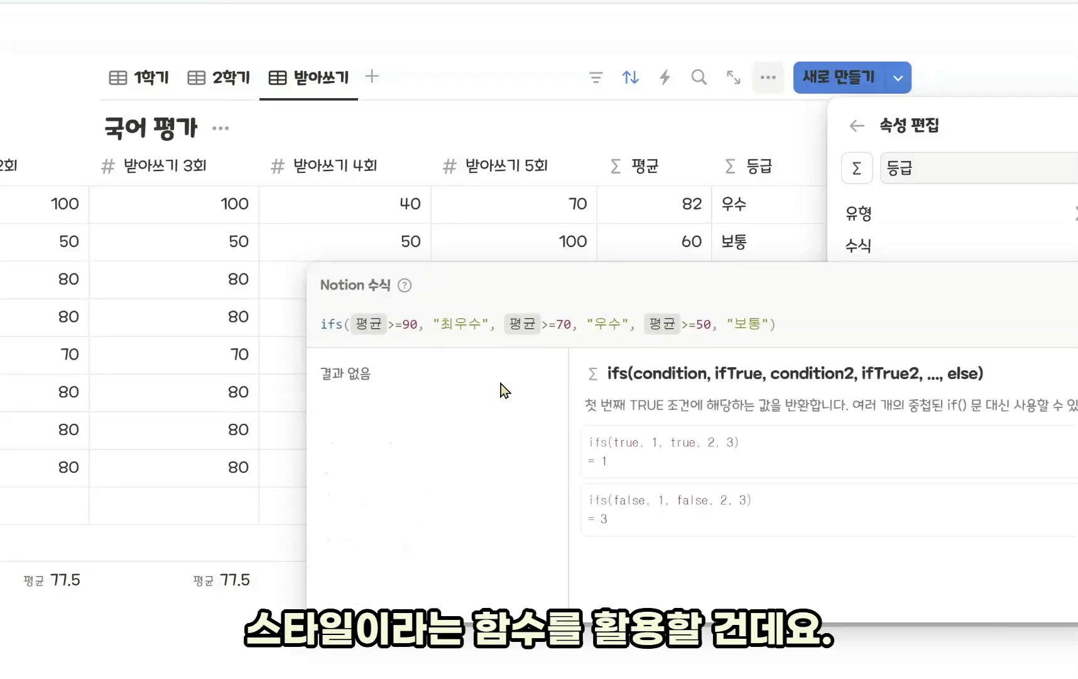
pyautogui.write('st')
pyautogui.press('BackSpace')
pyautogui.press('BackSpace')
pyautogui.press('BackSpace')
pyautogui.press('BackSpace')
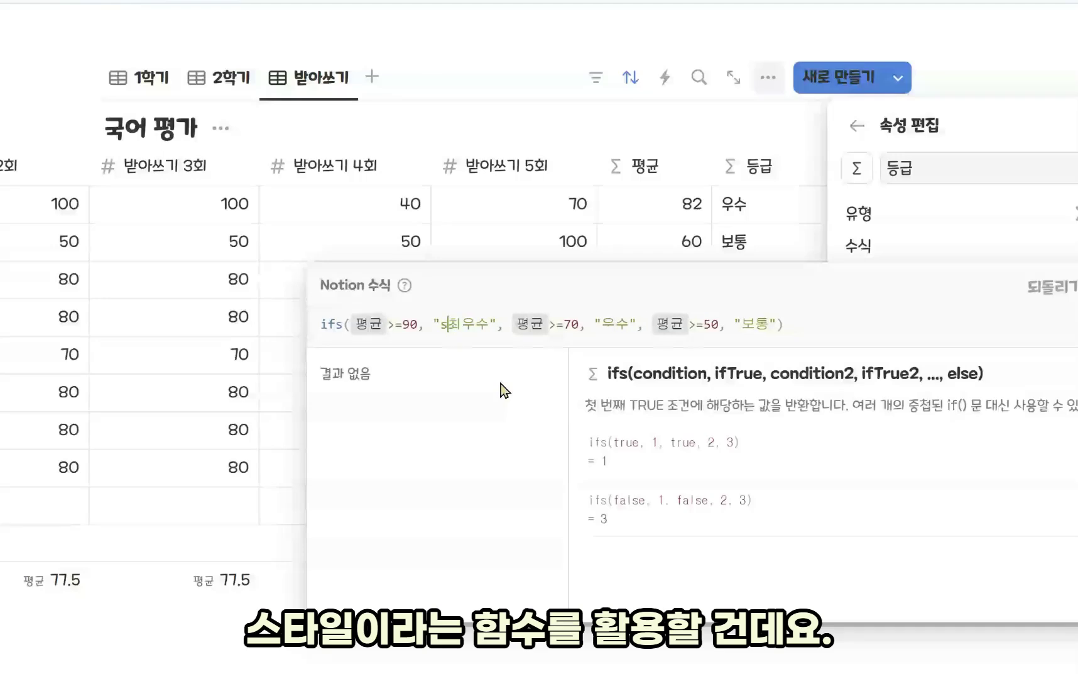
pyautogui.write('style')
pyautogui.write('(')
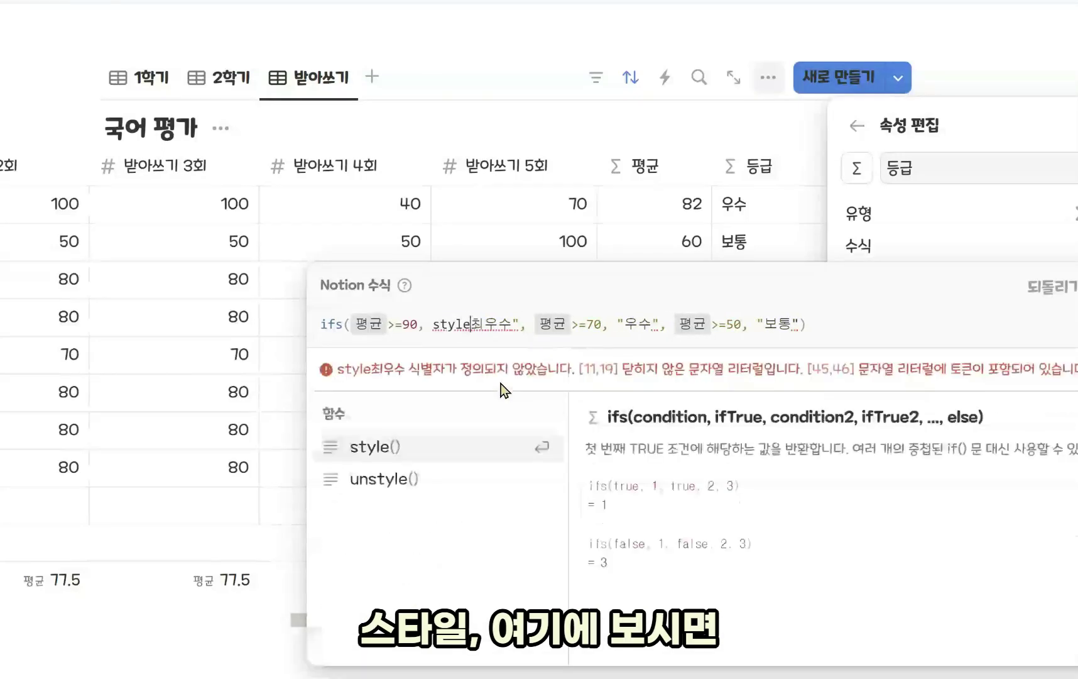
pyautogui.write('"')
pyautogui.press('Right')
pyautogui.press('Right')
pyautogui.press('Right')
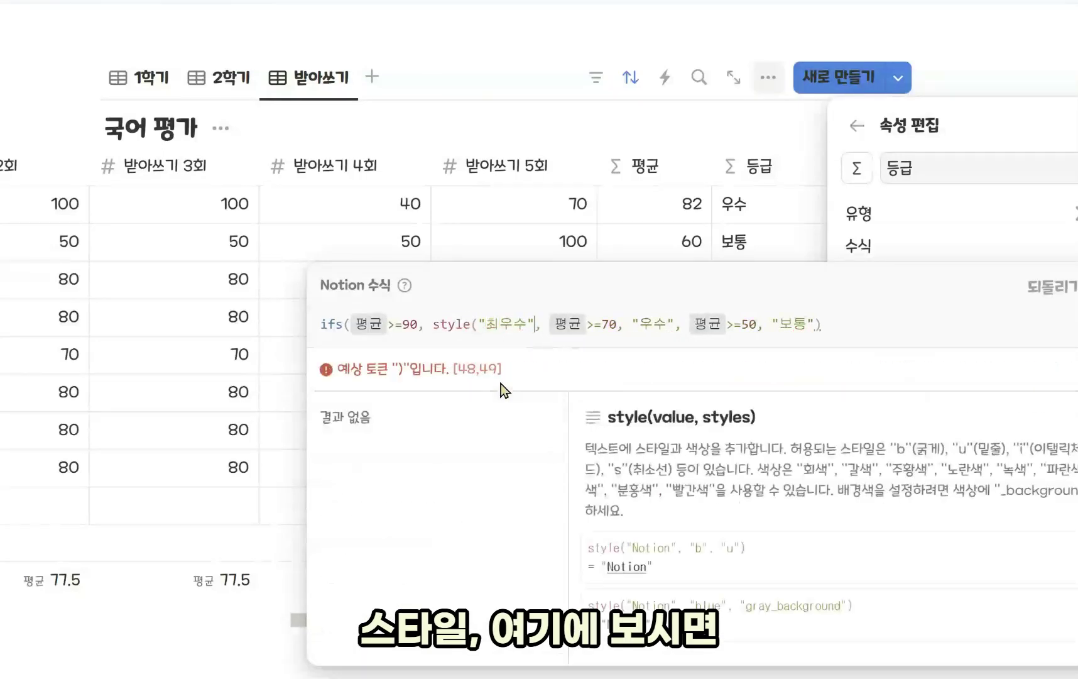
pyautogui.press('Right')
pyautogui.write(',')
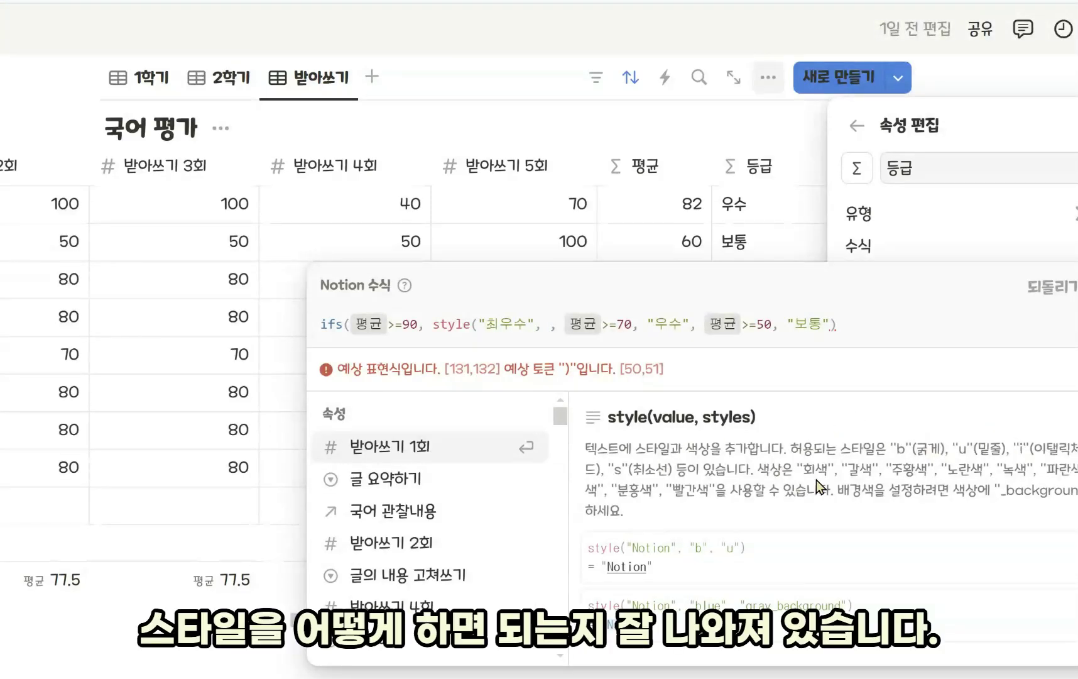
# Add the style arguments "b", "u" and "red" for the "최우수" text and begin another string argument
pyautogui.write('"b", ')
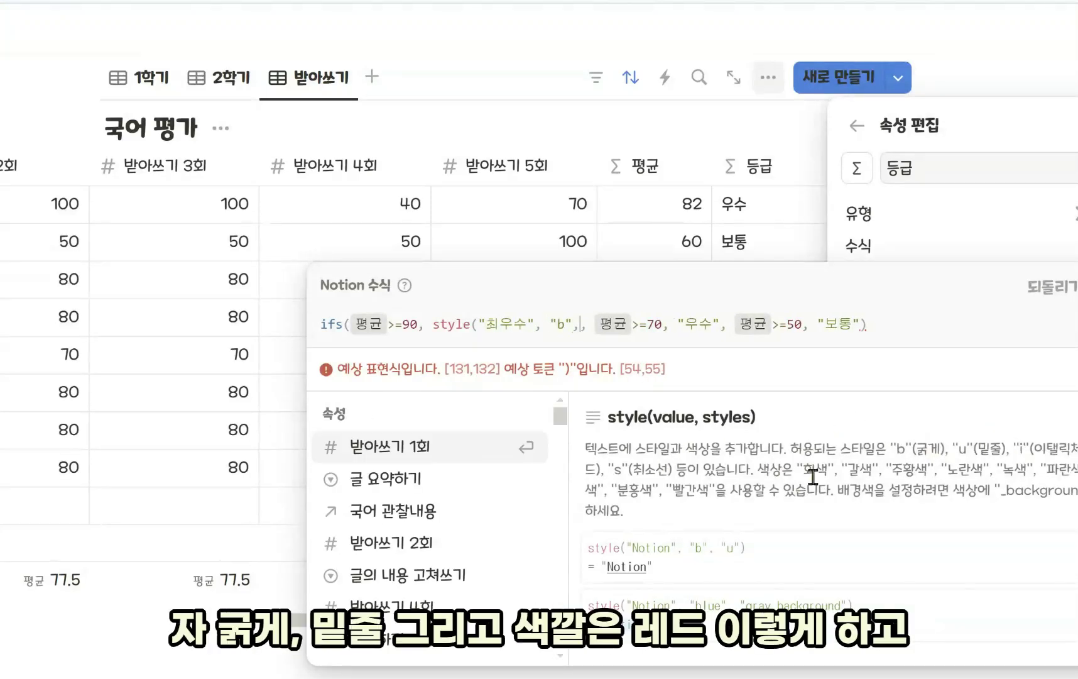
pyautogui.write('"u", ')
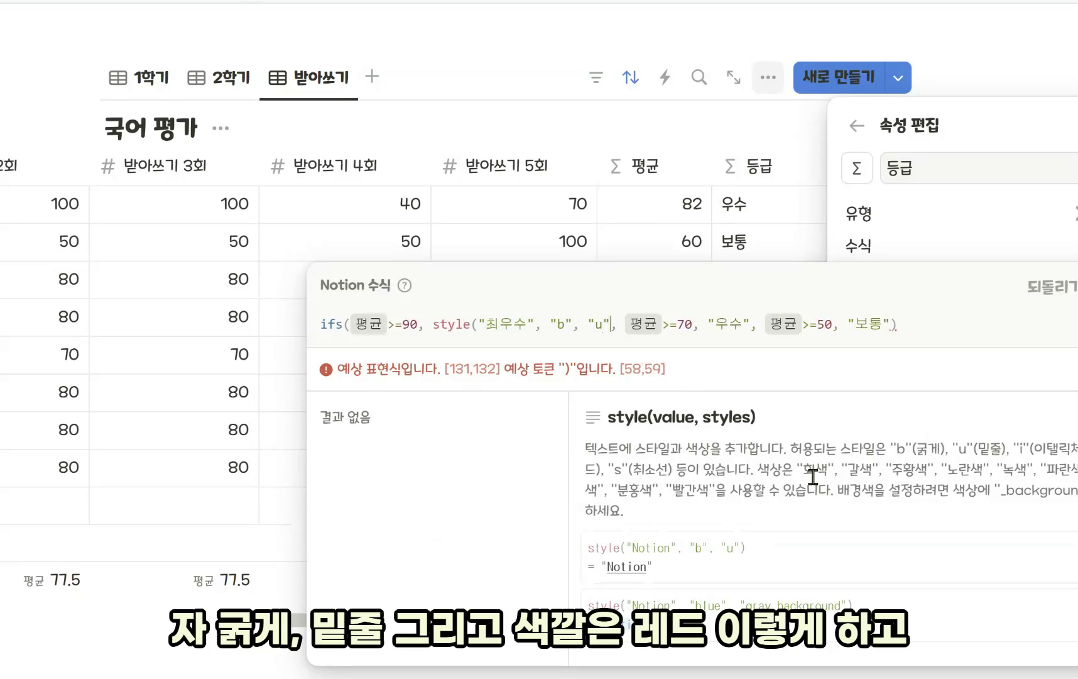
pyautogui.write('"')
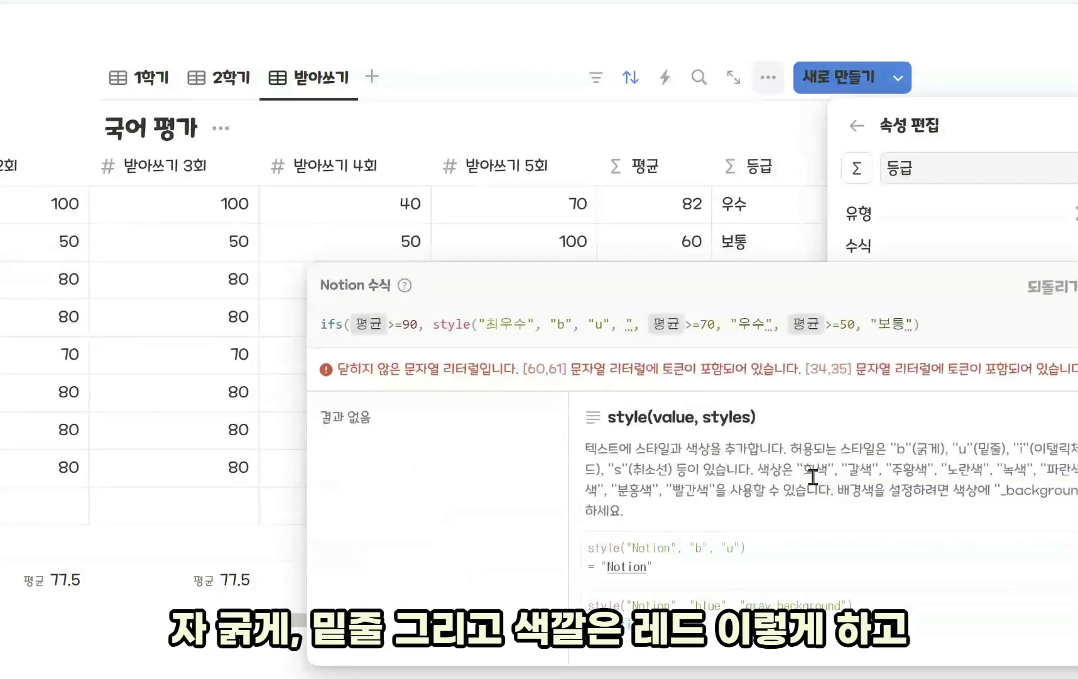
pyautogui.write('red')
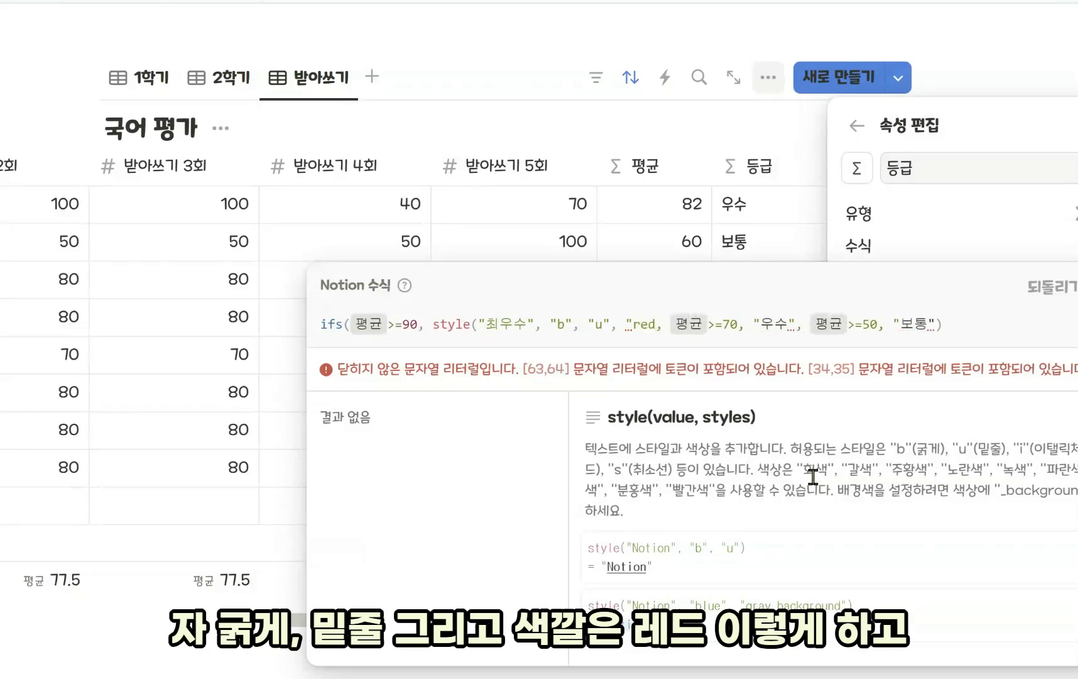
pyautogui.write('", "')
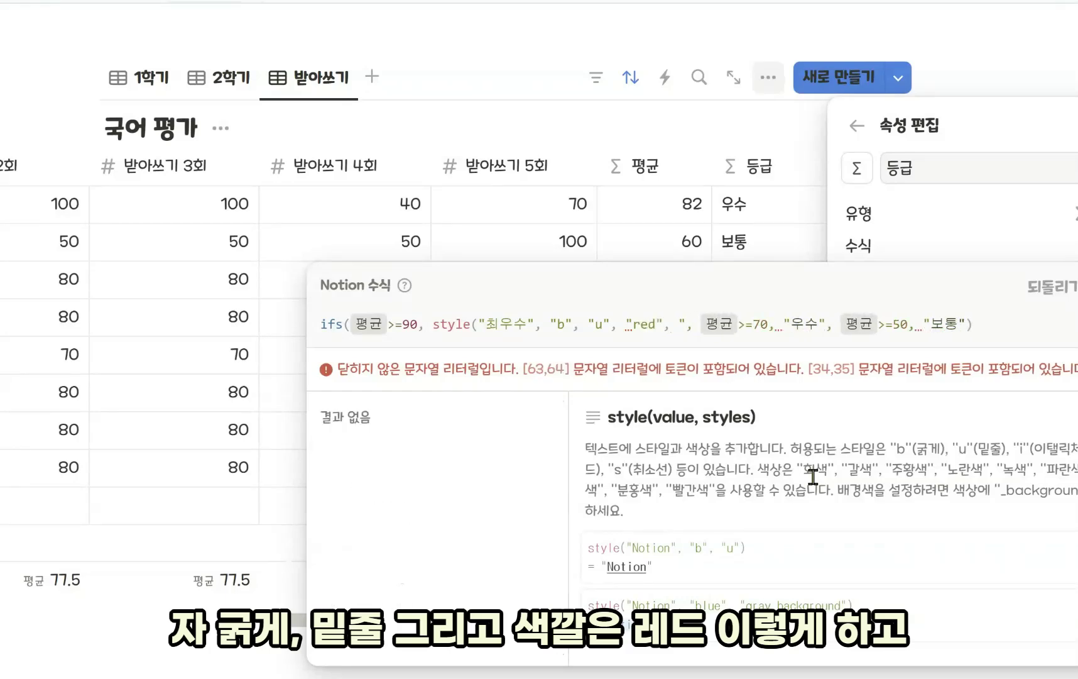
# Complete the last style argument as "yellow_background", close the style function and leave the formula editor and property settings
pyautogui.write('yellow')
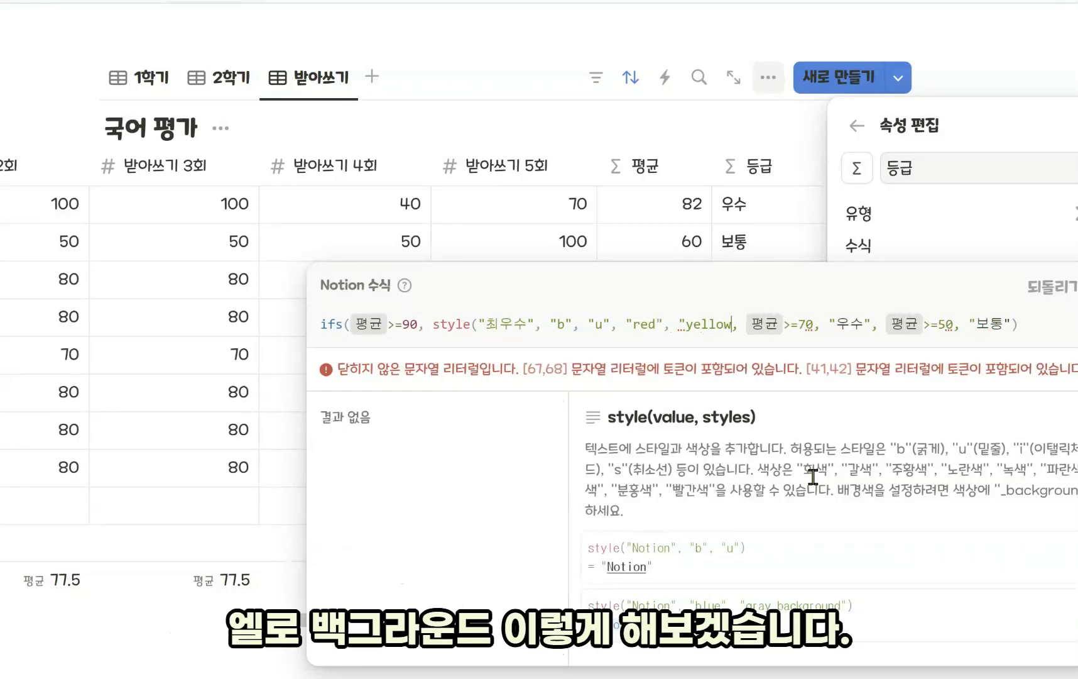
pyautogui.write('_backgrou')
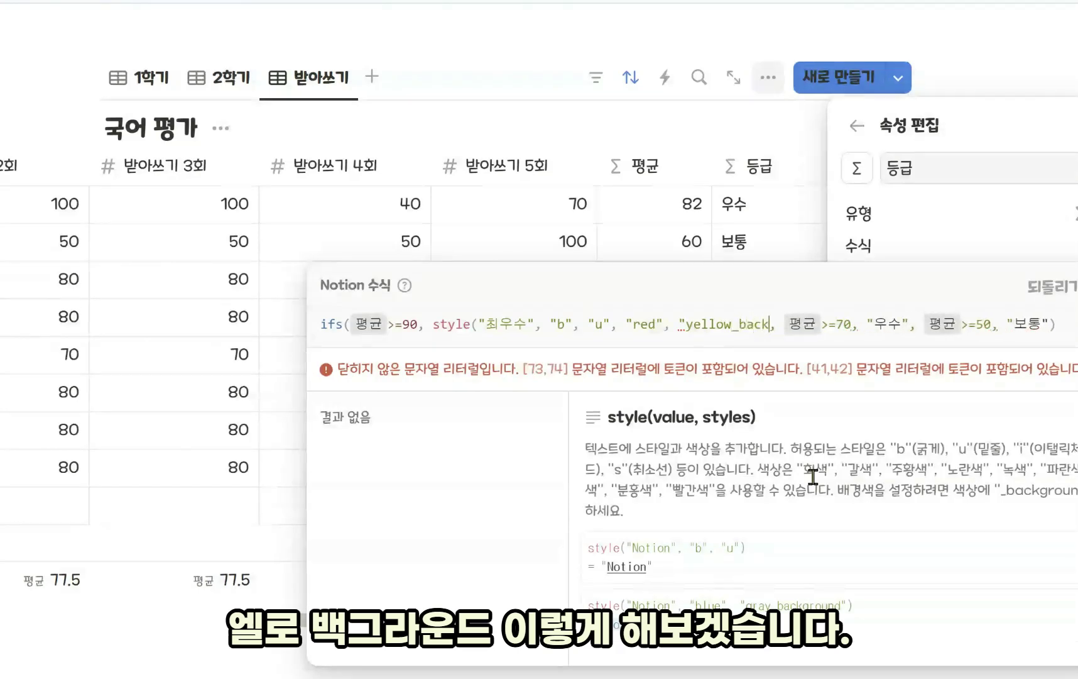
pyautogui.write('nd"), 평균>=70, ')
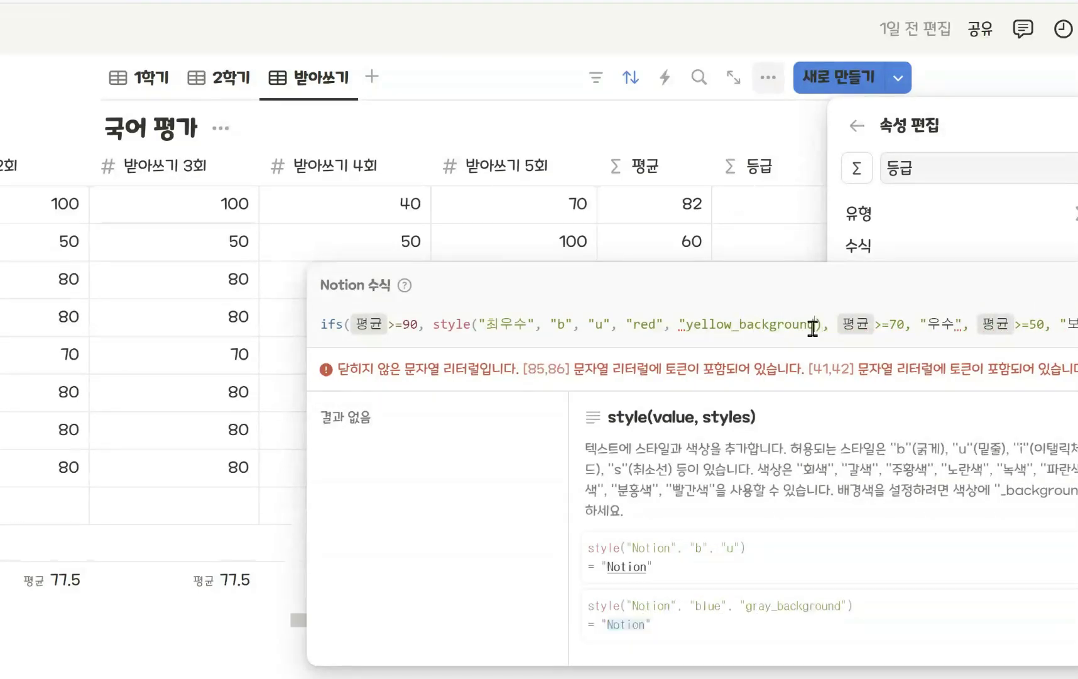
pyautogui.write('"')
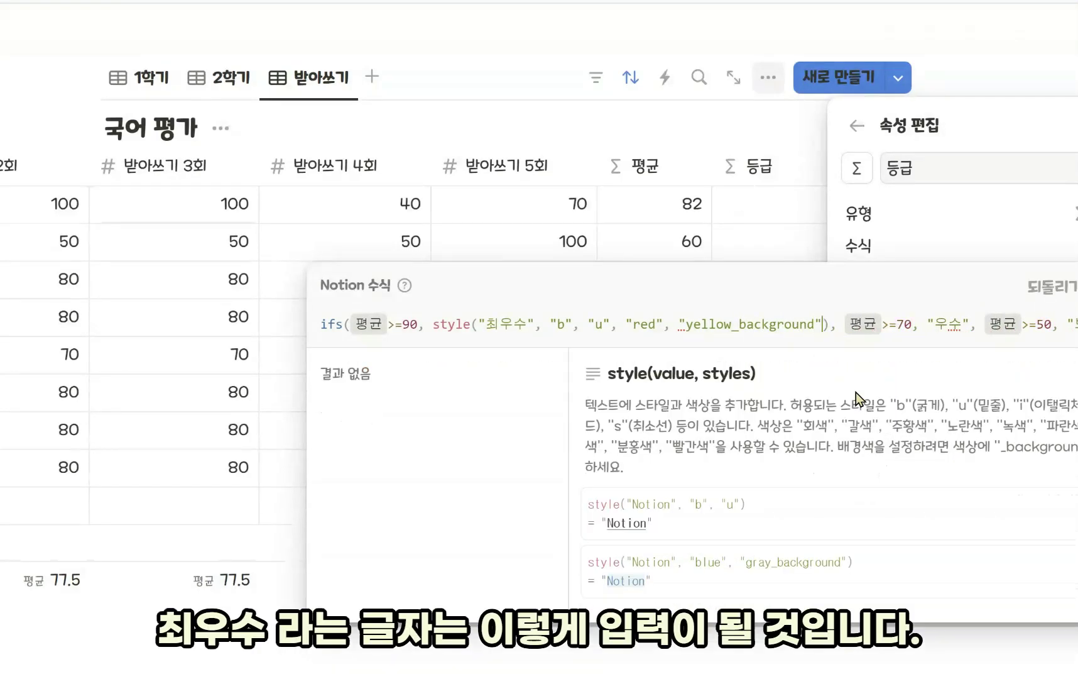
pyautogui.press('Escape')
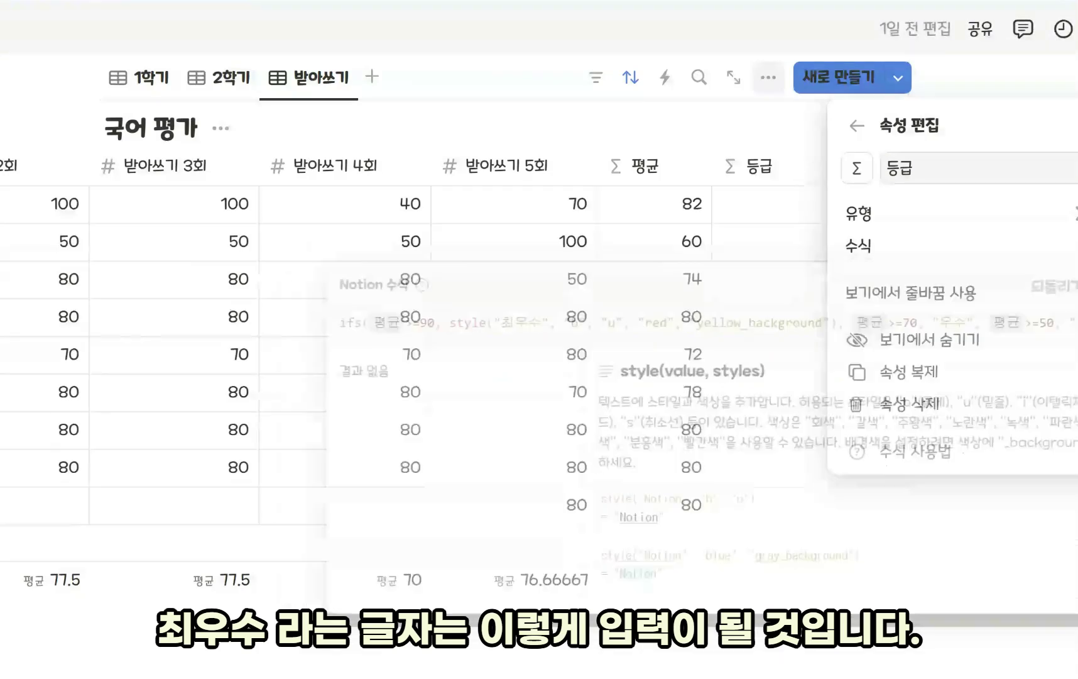
pyautogui.click(790, 360)
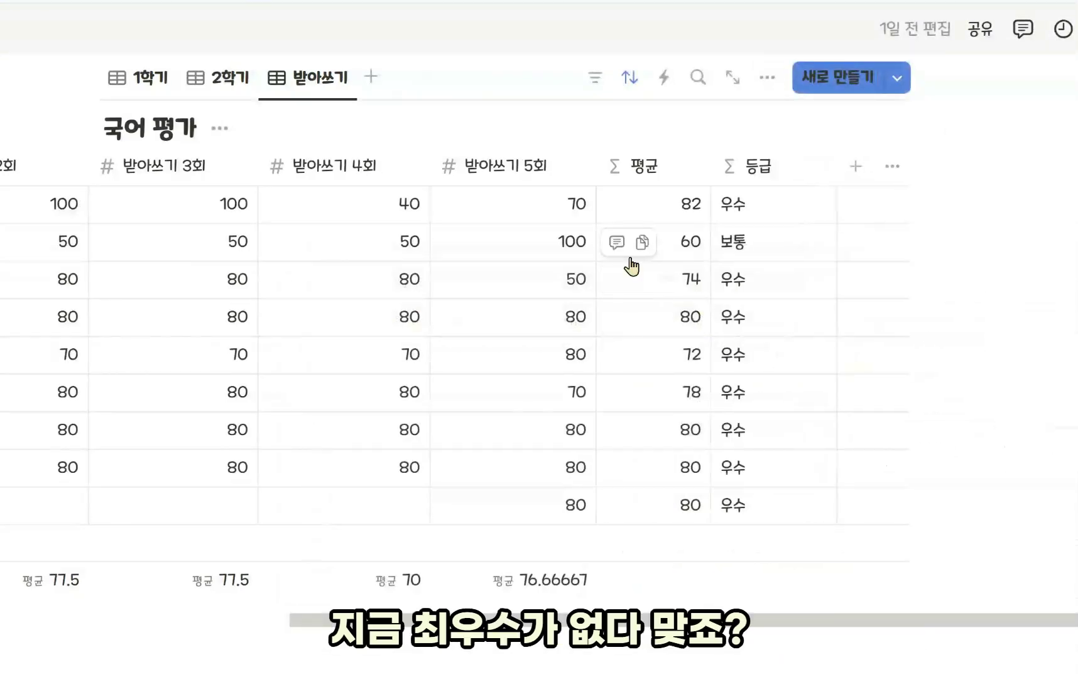
# Set the first row's 받아쓰기 4회 score to 100
pyautogui.click(418, 207)
pyautogui.write('100')
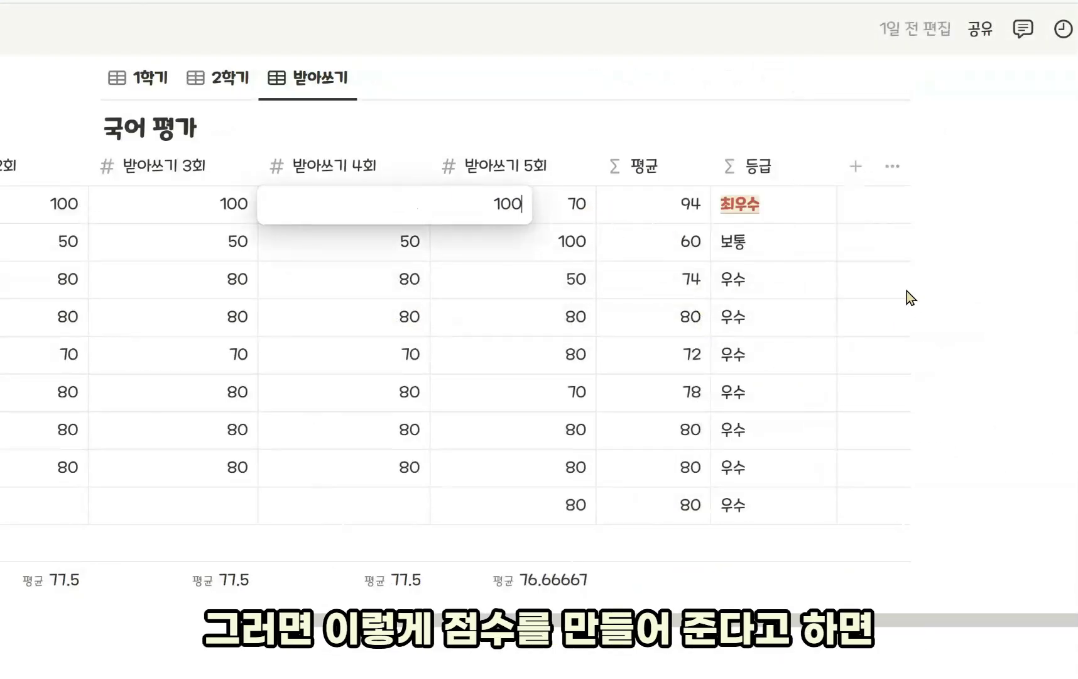
pyautogui.press('Return')
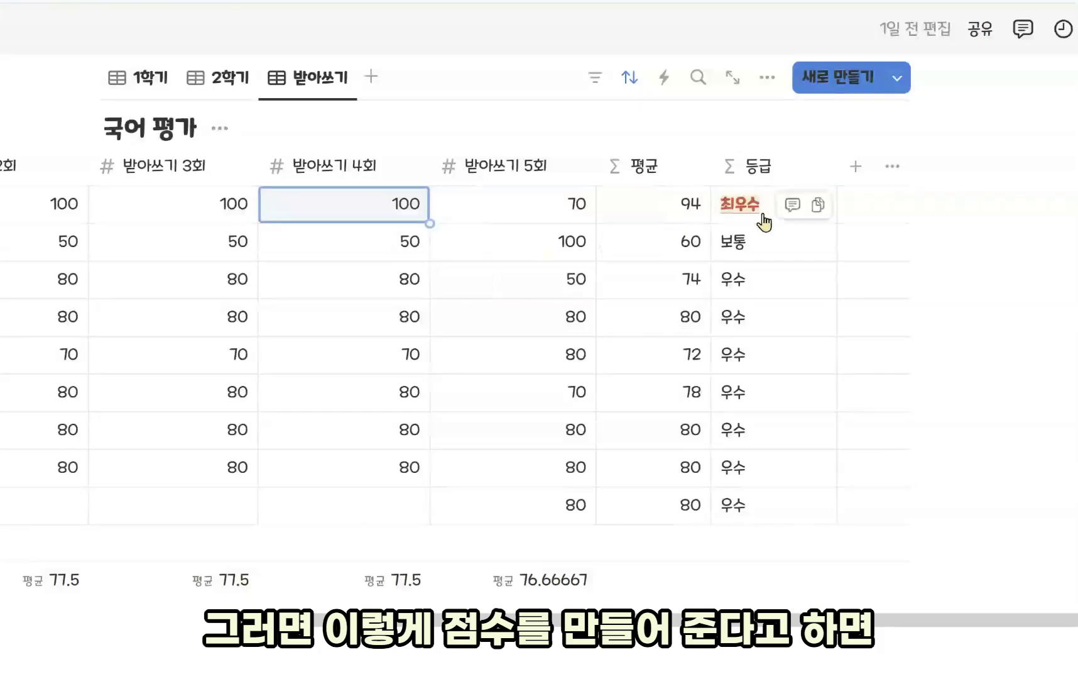
# Set the third row's 받아쓰기 5회, 4회 and 3회 scores to 100
pyautogui.click(550, 286)
pyautogui.write('100')
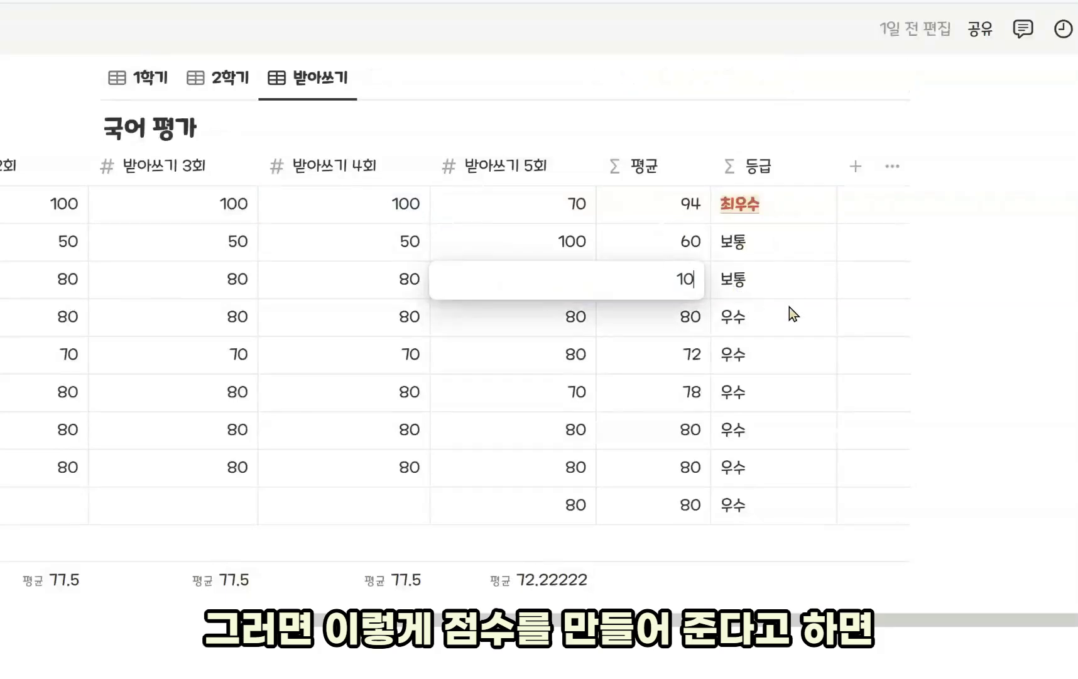
pyautogui.press('Return')
pyautogui.click(367, 282)
pyautogui.press('BackSpace')
pyautogui.press('BackSpace')
pyautogui.write('100')
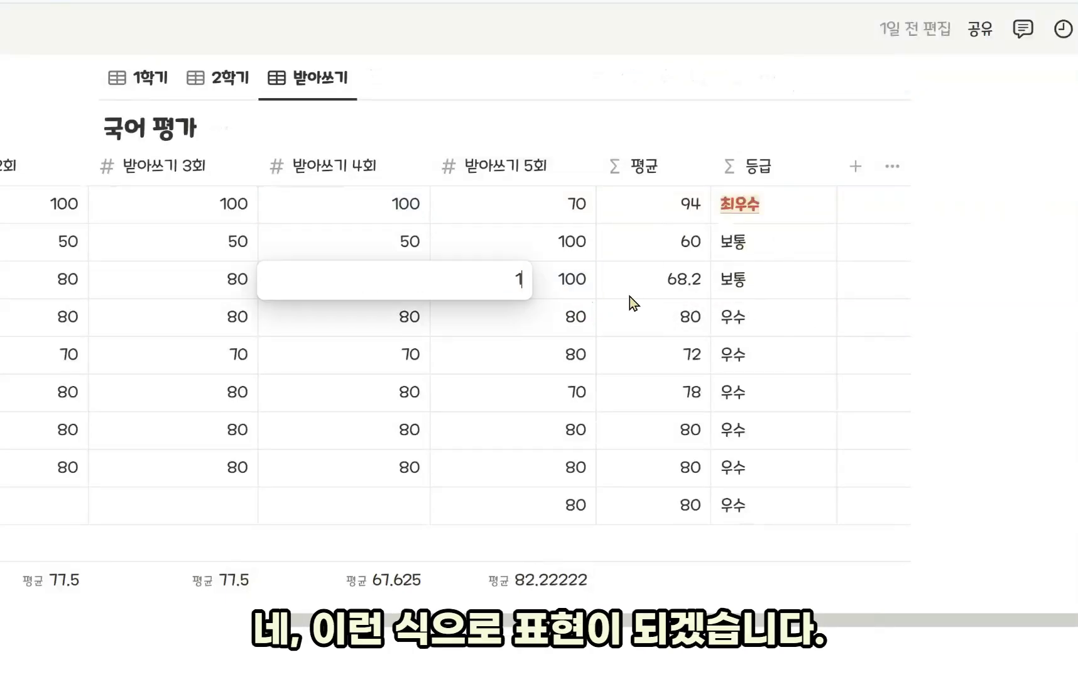
pyautogui.press('Return')
pyautogui.click(212, 286)
pyautogui.press('BackSpace')
pyautogui.press('BackSpace')
pyautogui.write('100')
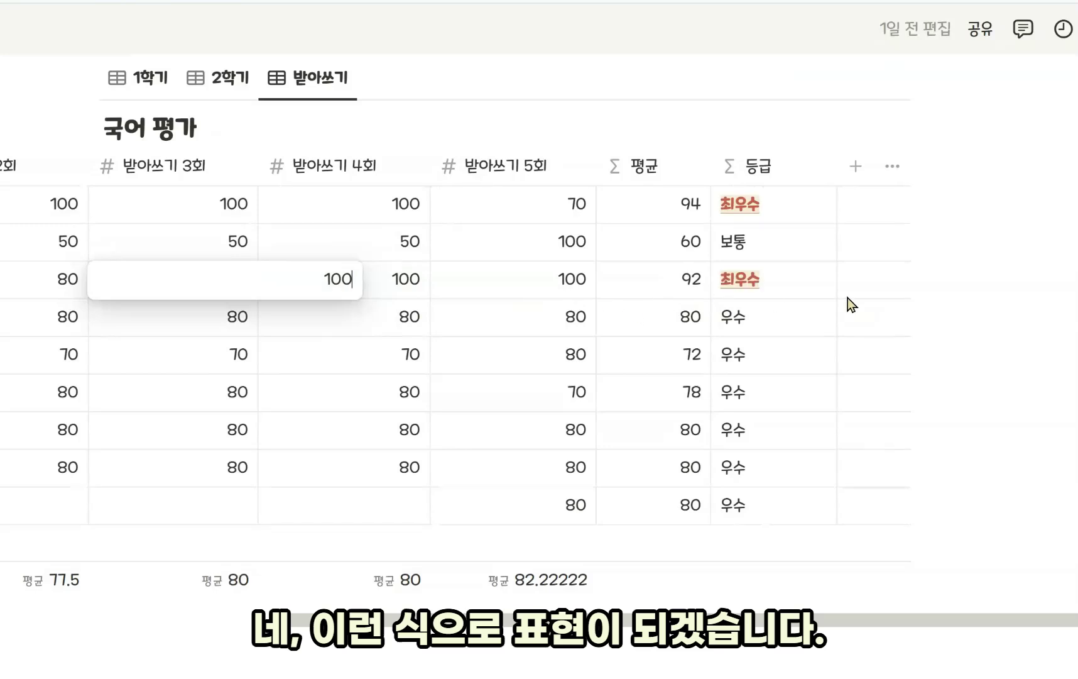
pyautogui.press('Return')
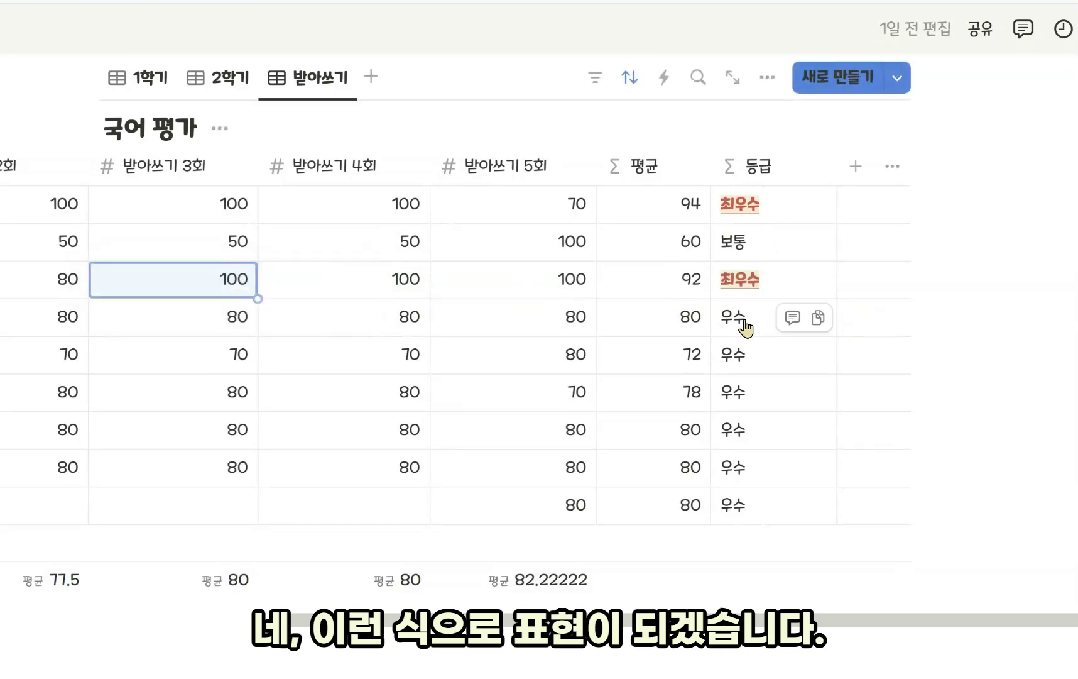
# Narrow the 등급 column slightly, and reopen its formula to review the style expression around "최우수"
pyautogui.moveTo(834, 170); pyautogui.dragTo(814, 182)
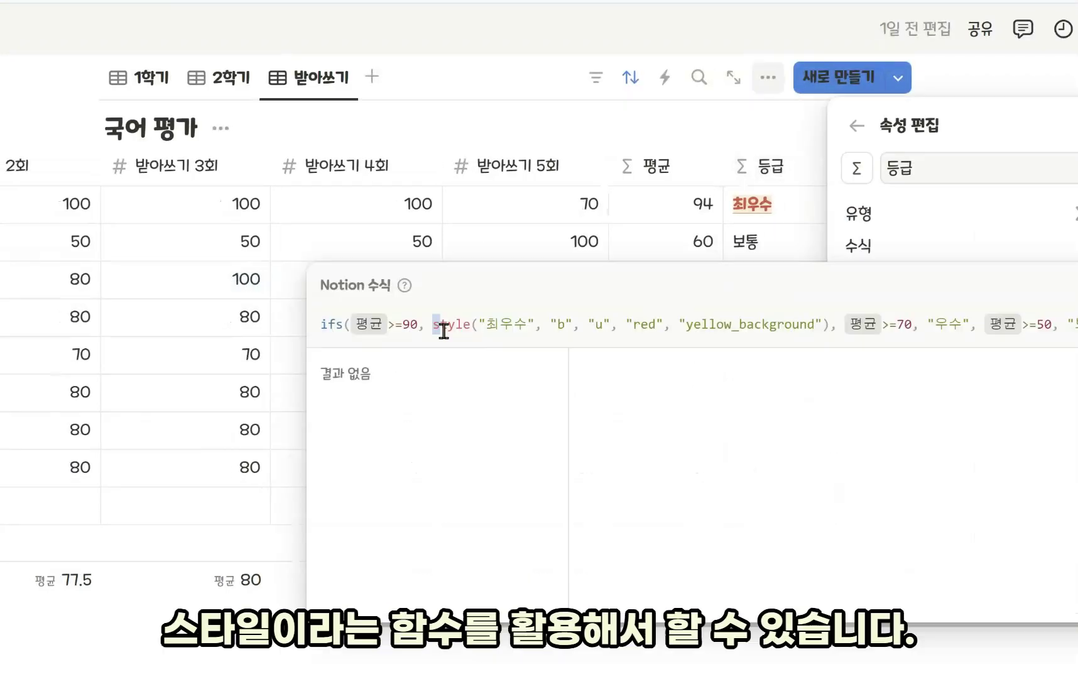
pyautogui.moveTo(434, 324); pyautogui.dragTo(831, 323)
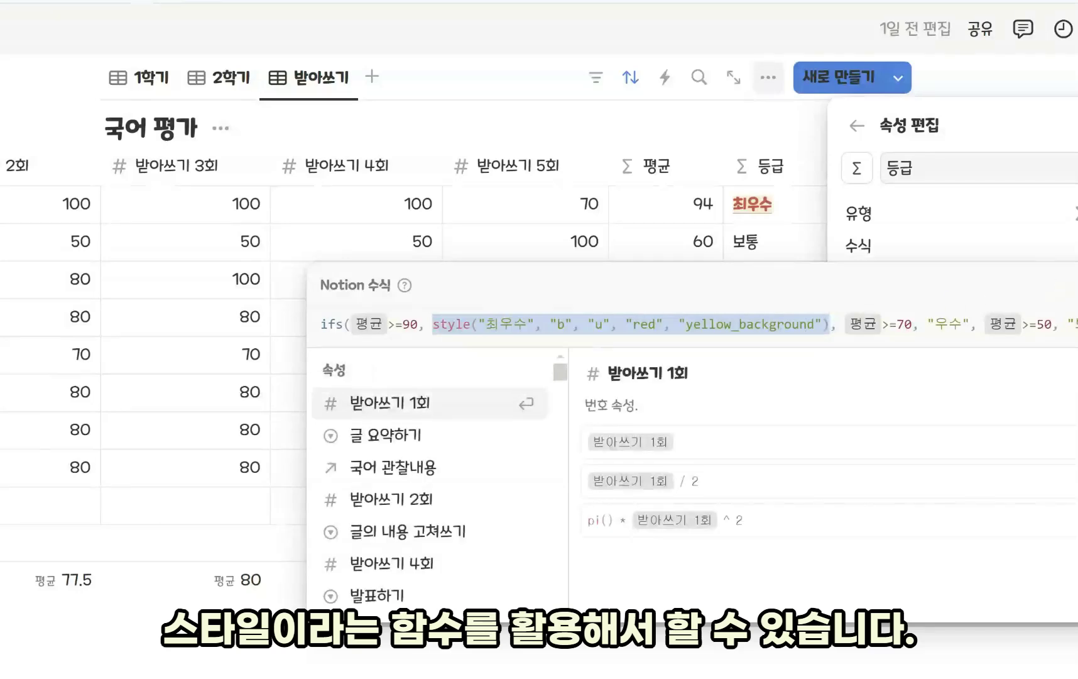
pyautogui.press('Escape')
pyautogui.press('Escape')
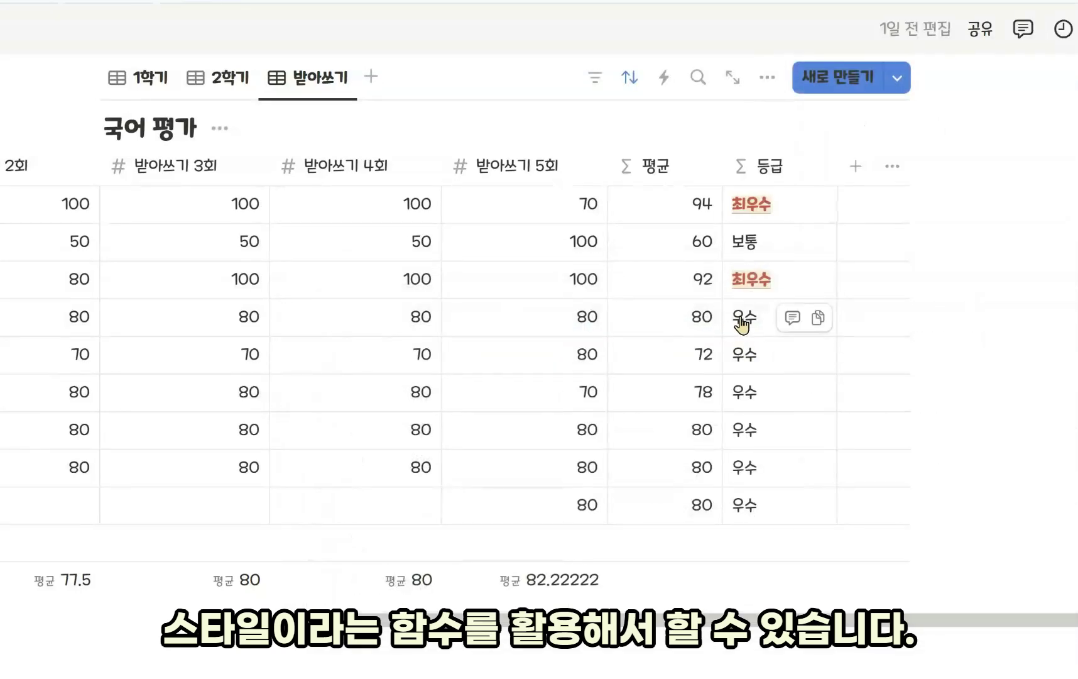
# Add a new property of type 버튼 to the 국어 평가 database
pyautogui.click(857, 167)
pyautogui.write('qjxms')
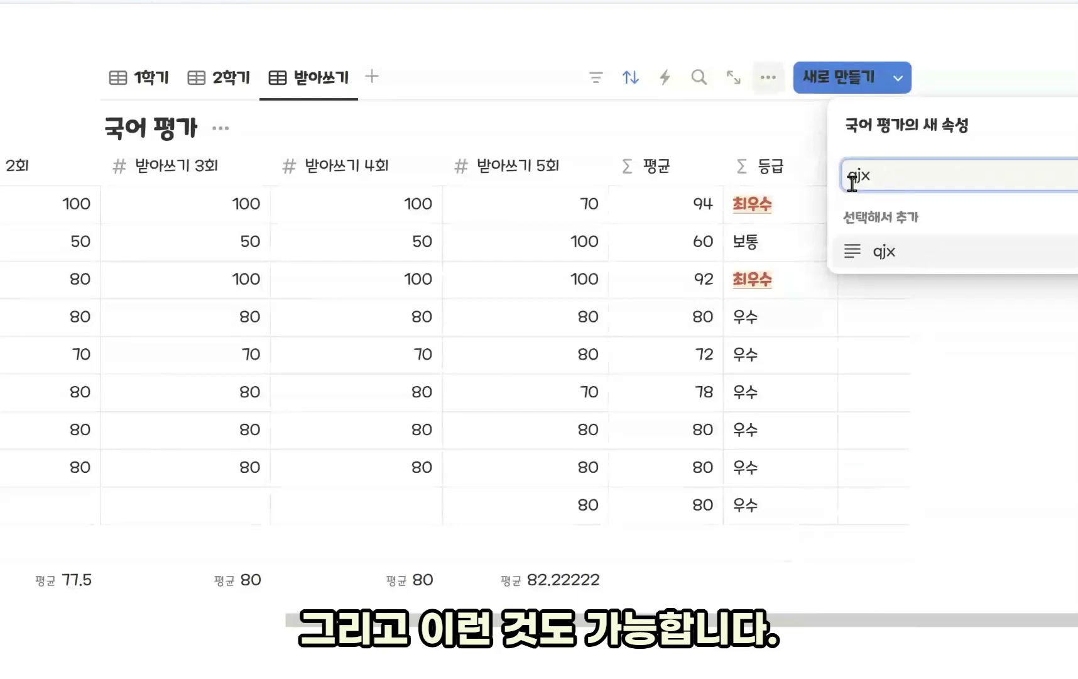
pyautogui.press('BackSpace')
pyautogui.press('BackSpace')
pyautogui.press('BackSpace')
pyautogui.write('버튼')
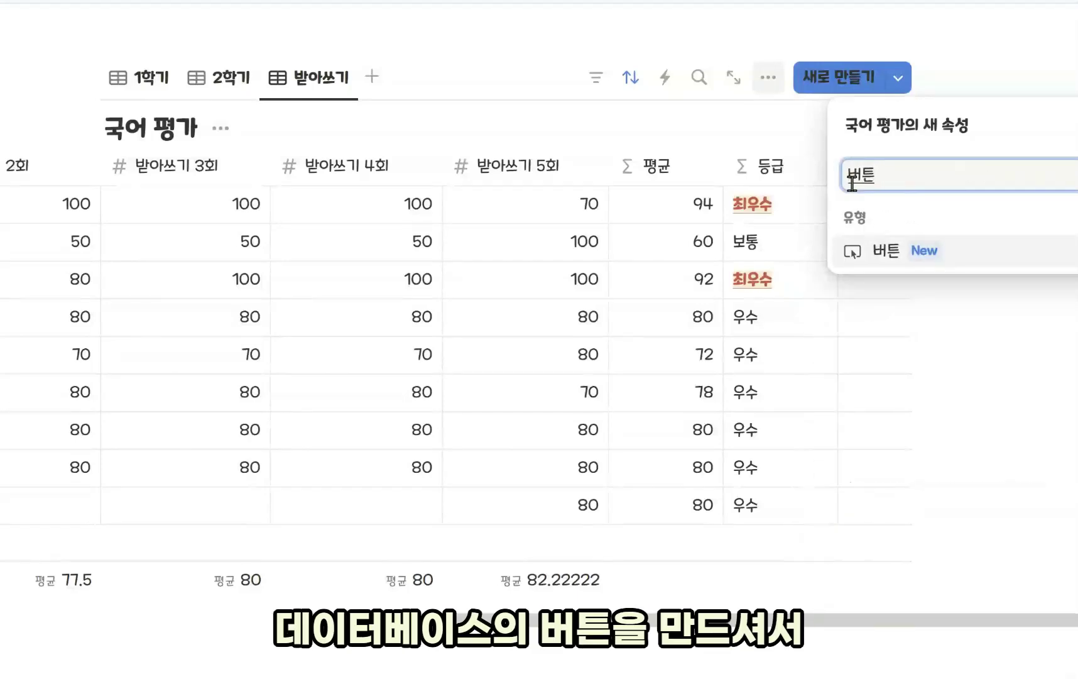
pyautogui.click(881, 254)
pyautogui.scroll(-2, 895, 352)
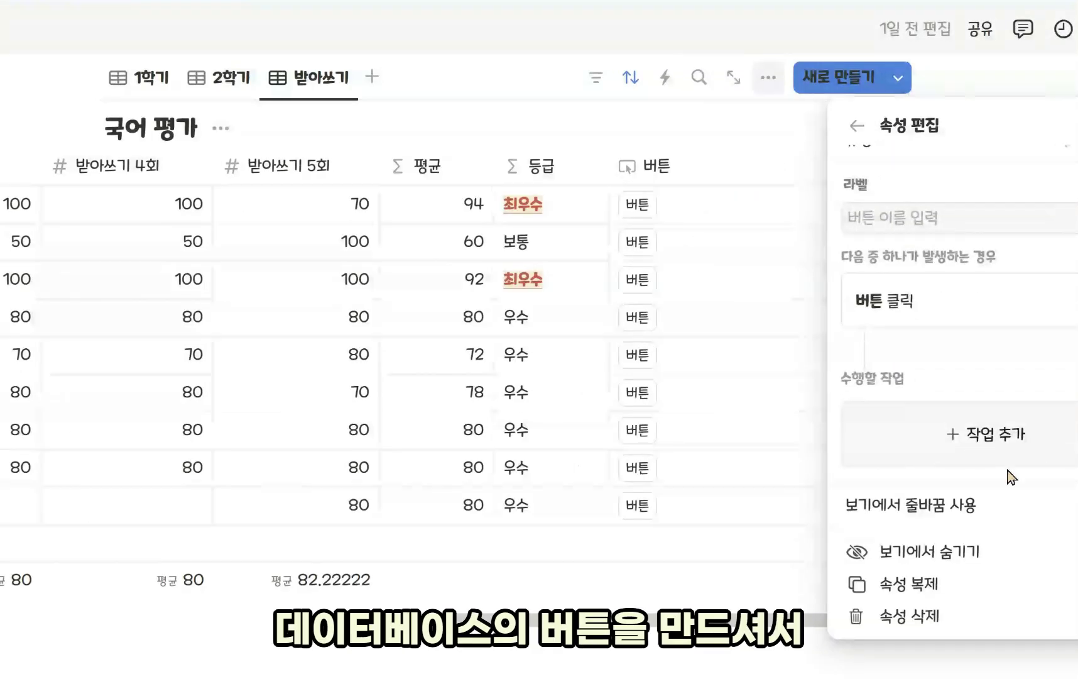
pyautogui.click(952, 447)
pyautogui.click(708, 200)
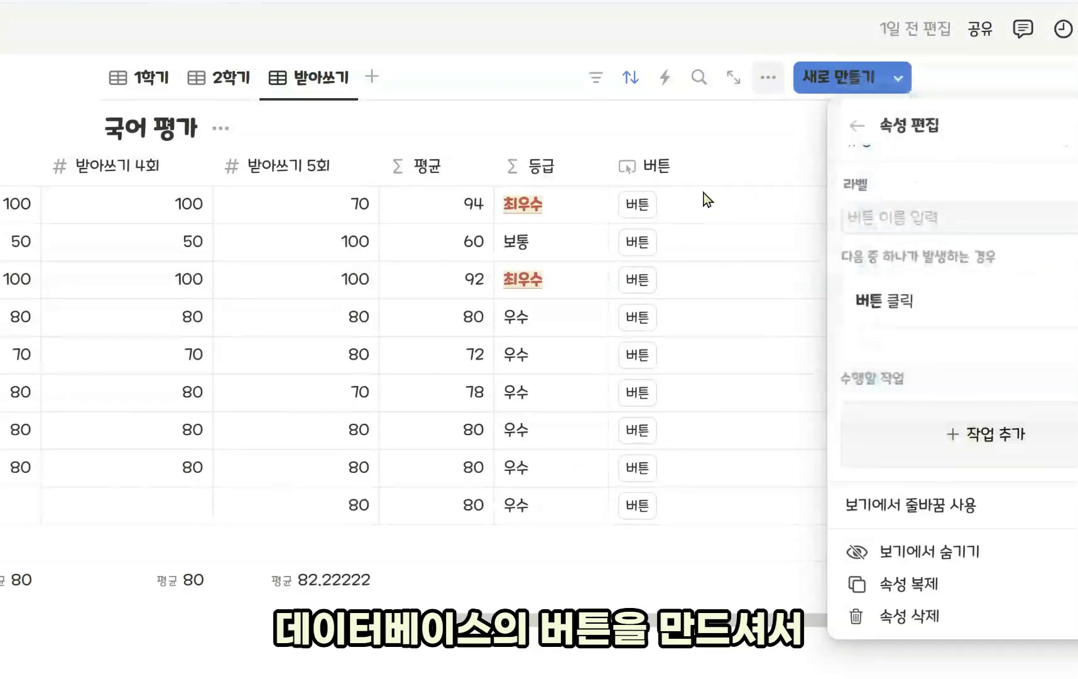
pyautogui.scroll(2, 713, 314)
# Reopen the 버튼 property's settings and add a 페이지 편집 위치 action targeting all pages in 국어 평가
pyautogui.click(710, 260)
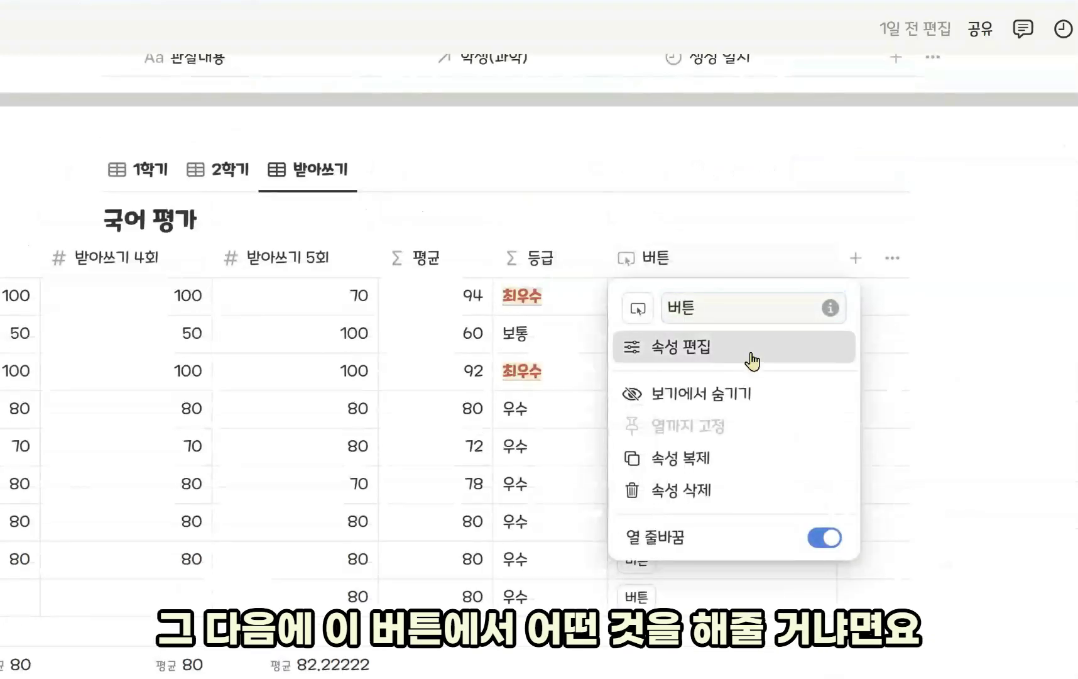
pyautogui.click(752, 361)
pyautogui.scroll(-1, 942, 384)
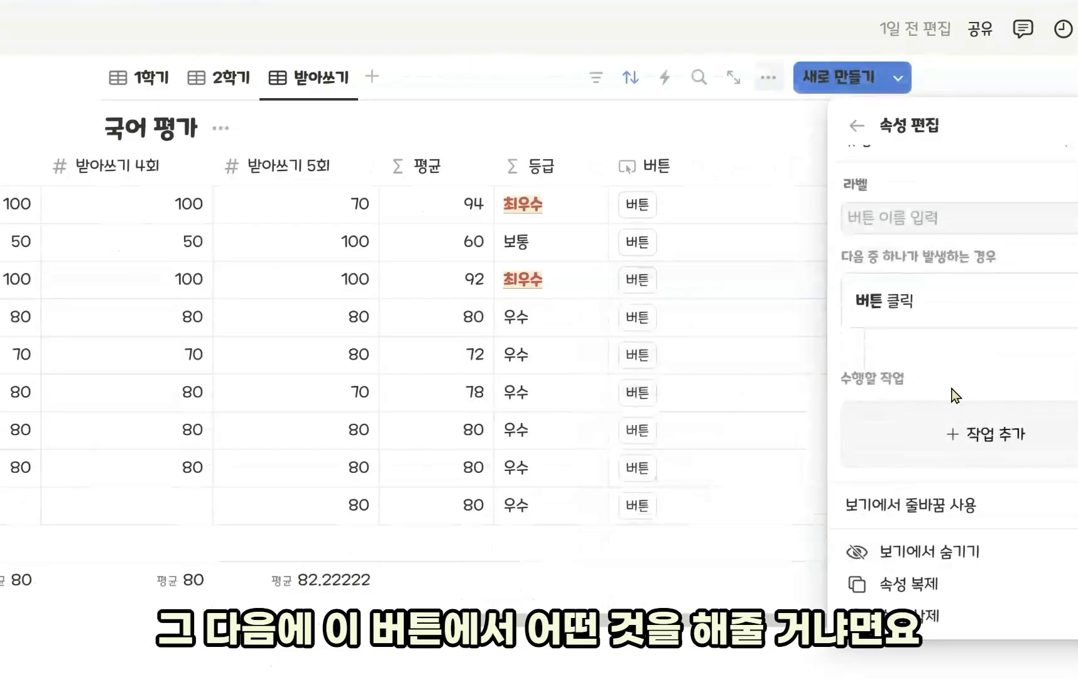
pyautogui.click(953, 440)
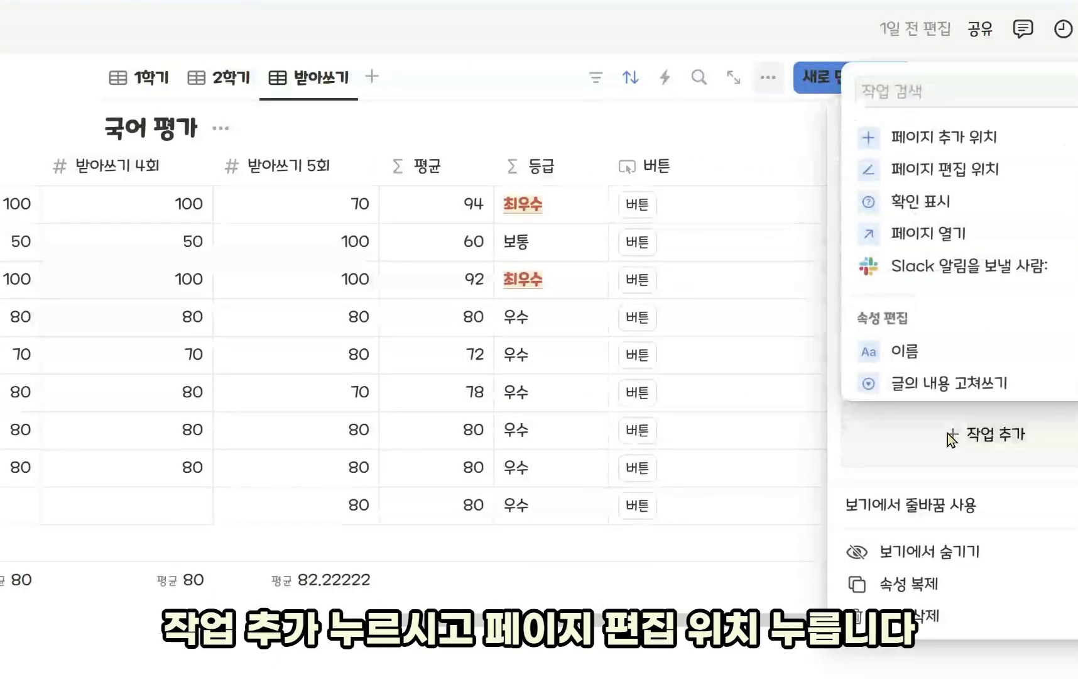
pyautogui.click(972, 179)
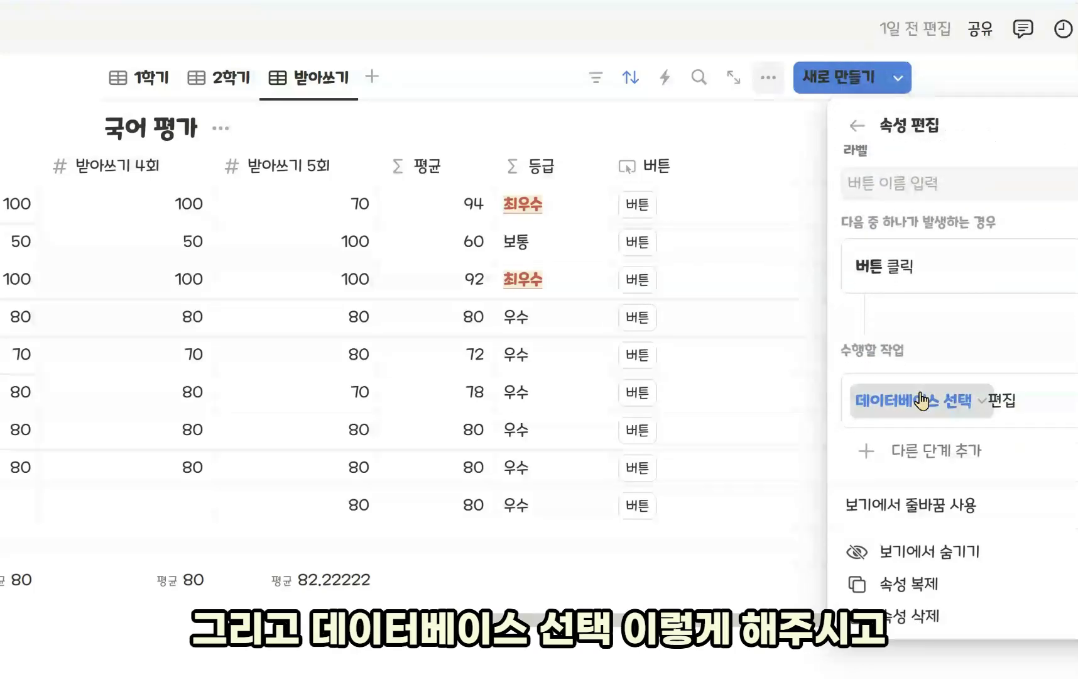
pyautogui.click(914, 391)
pyautogui.click(804, 410)
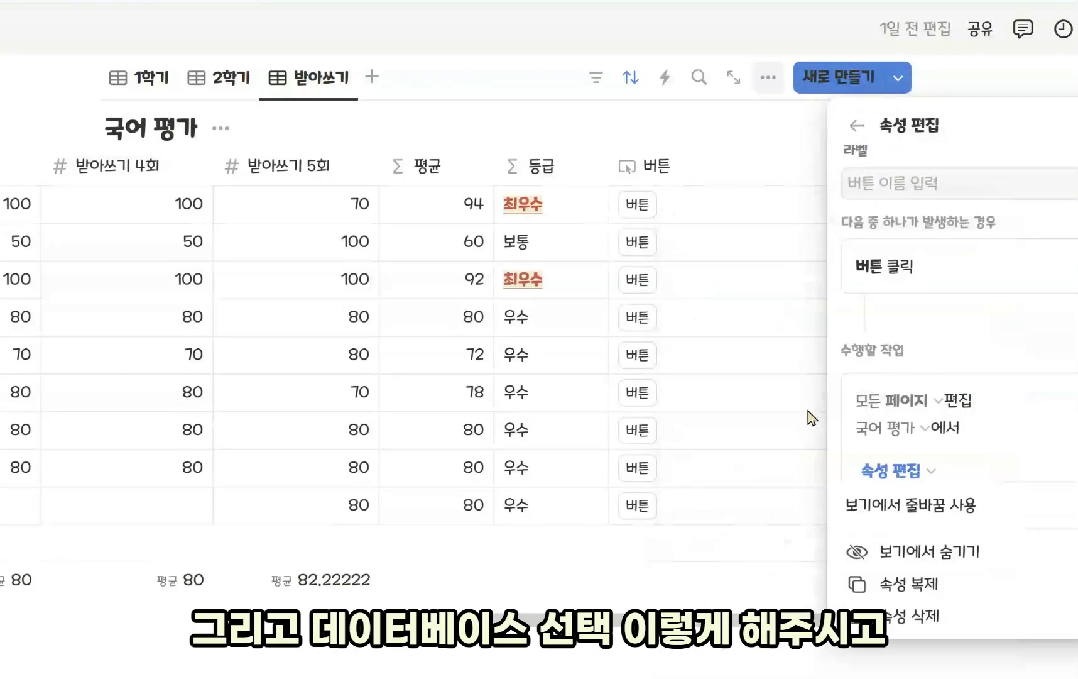
pyautogui.scroll(-1, 933, 460)
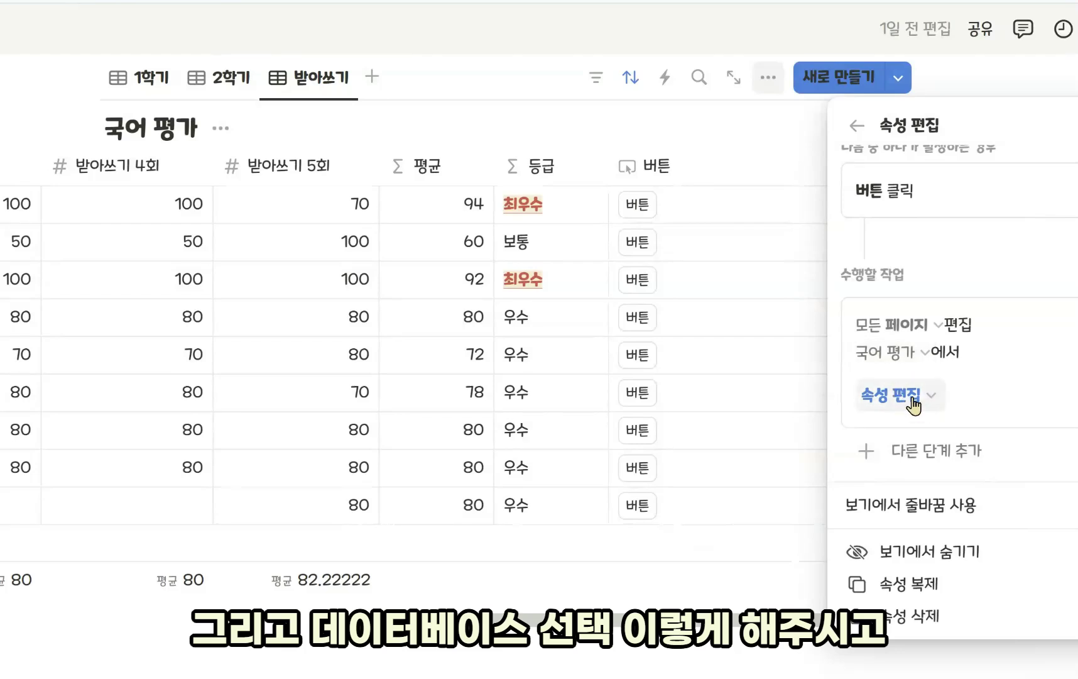
# Restrict the button's page-edit action to pages whose 받아쓰기 1회 score is less than 60
pyautogui.click(905, 329)
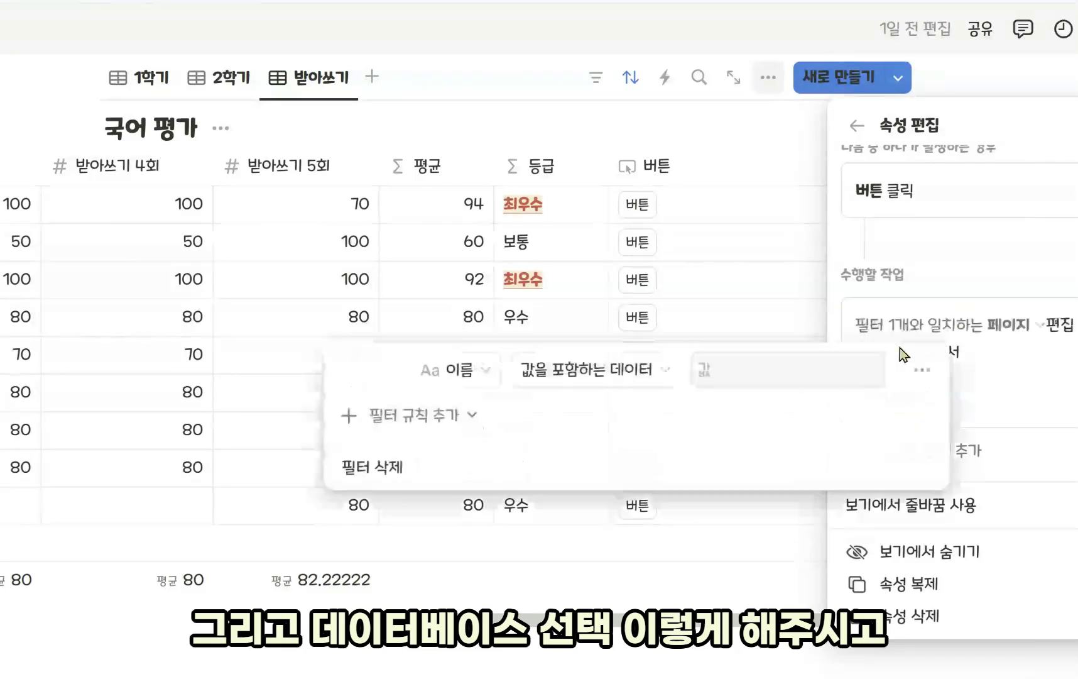
pyautogui.click(461, 377)
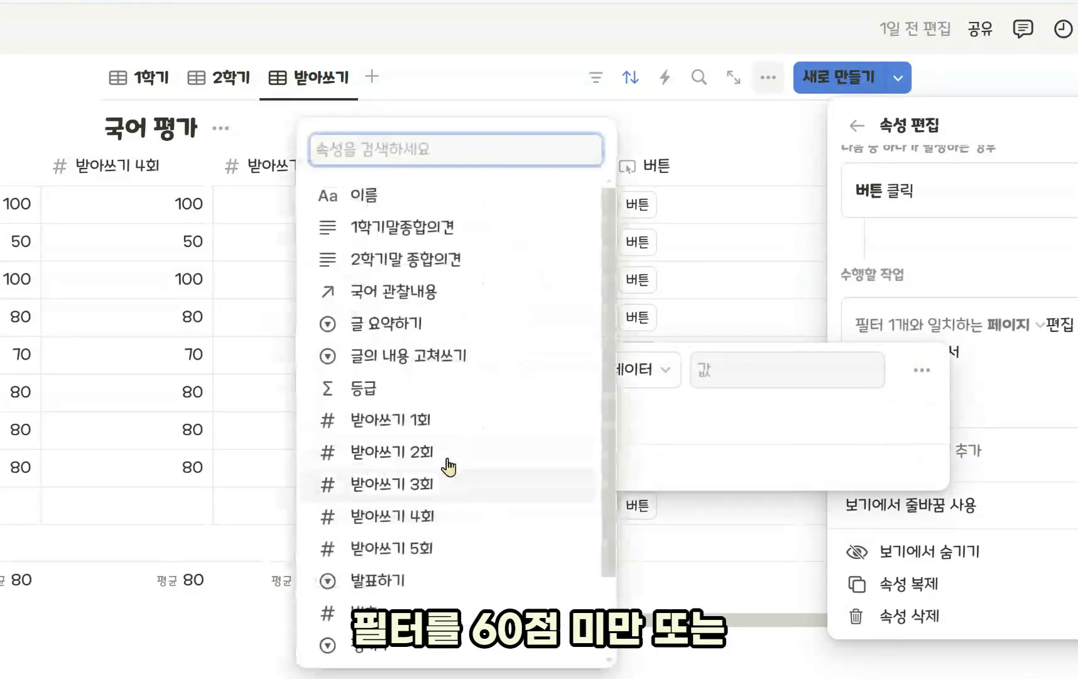
pyautogui.click(453, 434)
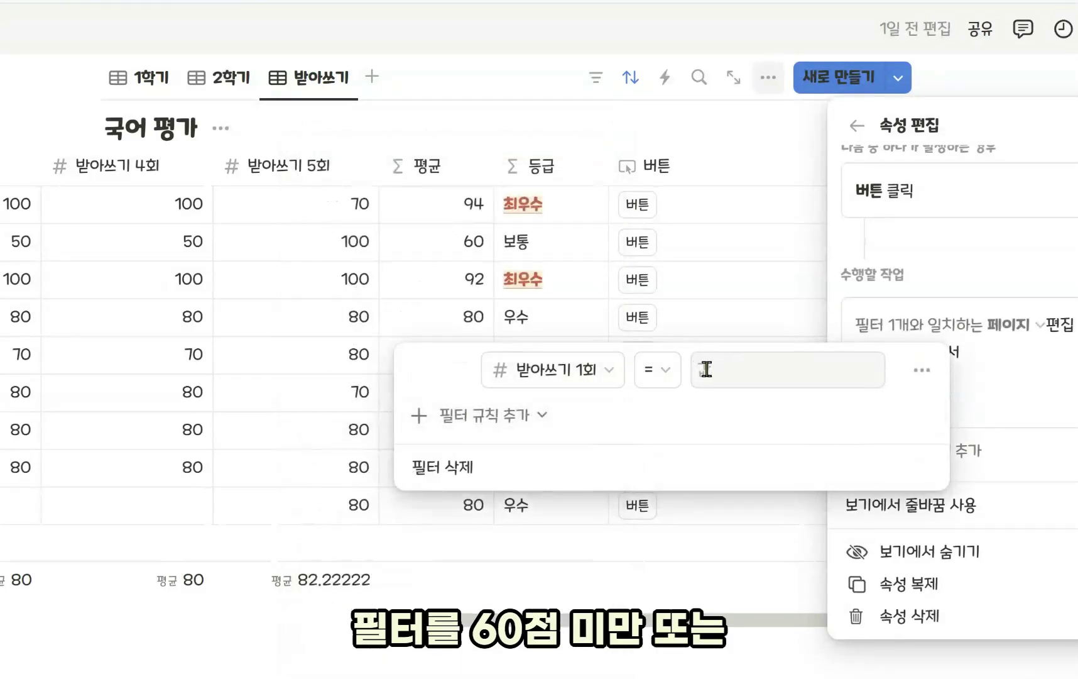
pyautogui.click(668, 377)
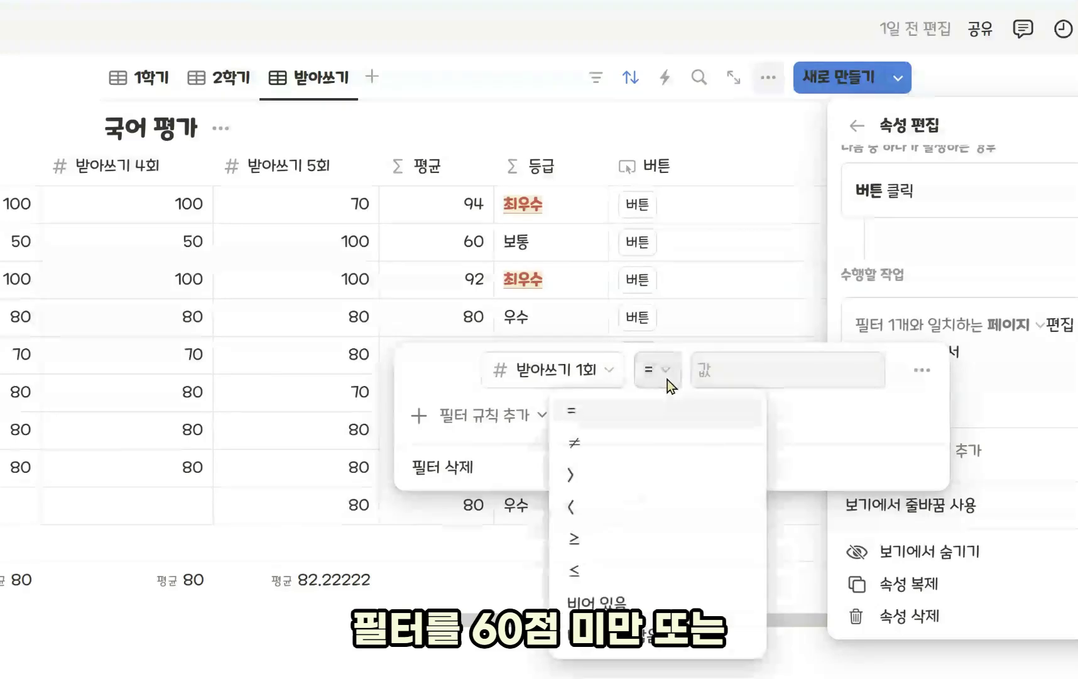
pyautogui.click(592, 508)
pyautogui.write('60')
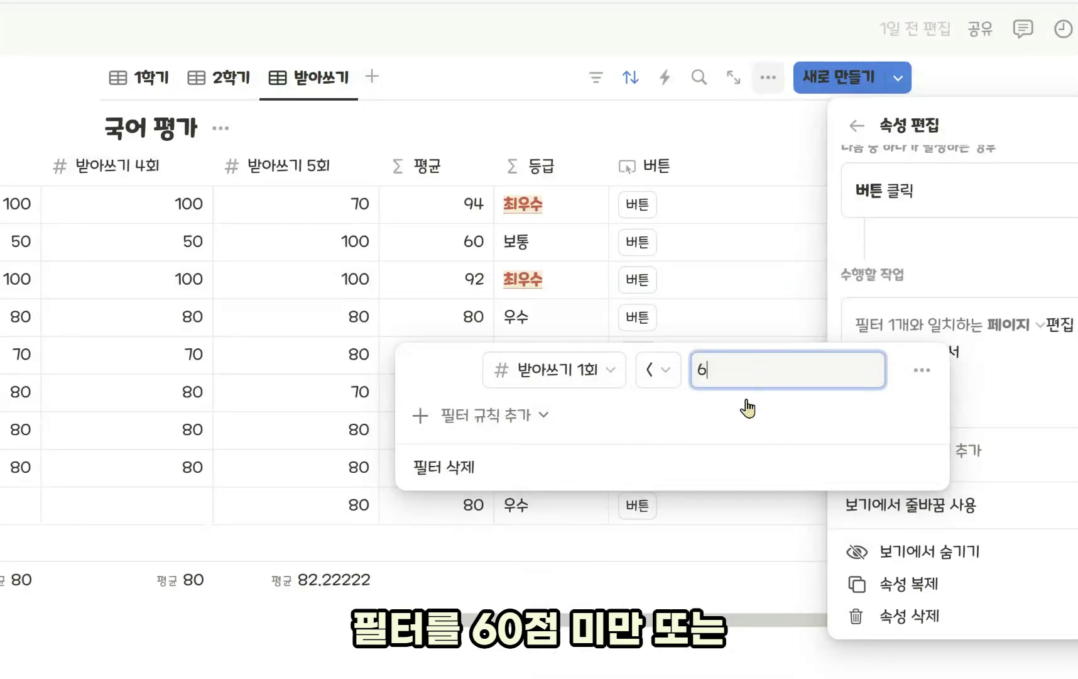
# Add a second filter rule for 받아쓰기 2회 less than 60, combined with the first by 또는
pyautogui.click(532, 429)
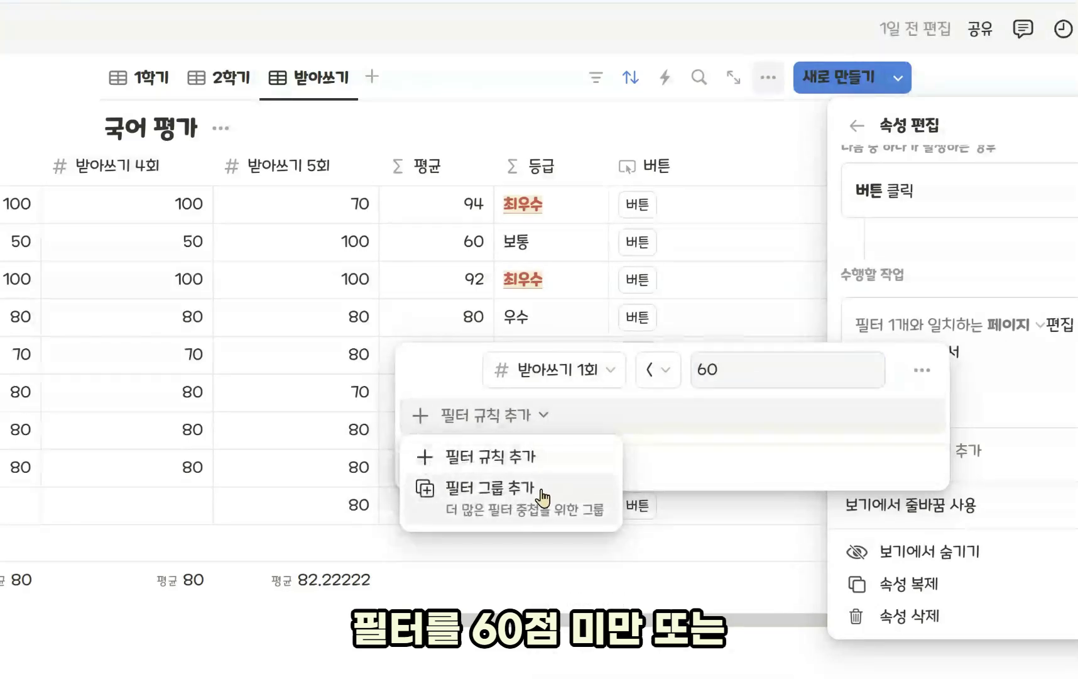
pyautogui.click(559, 463)
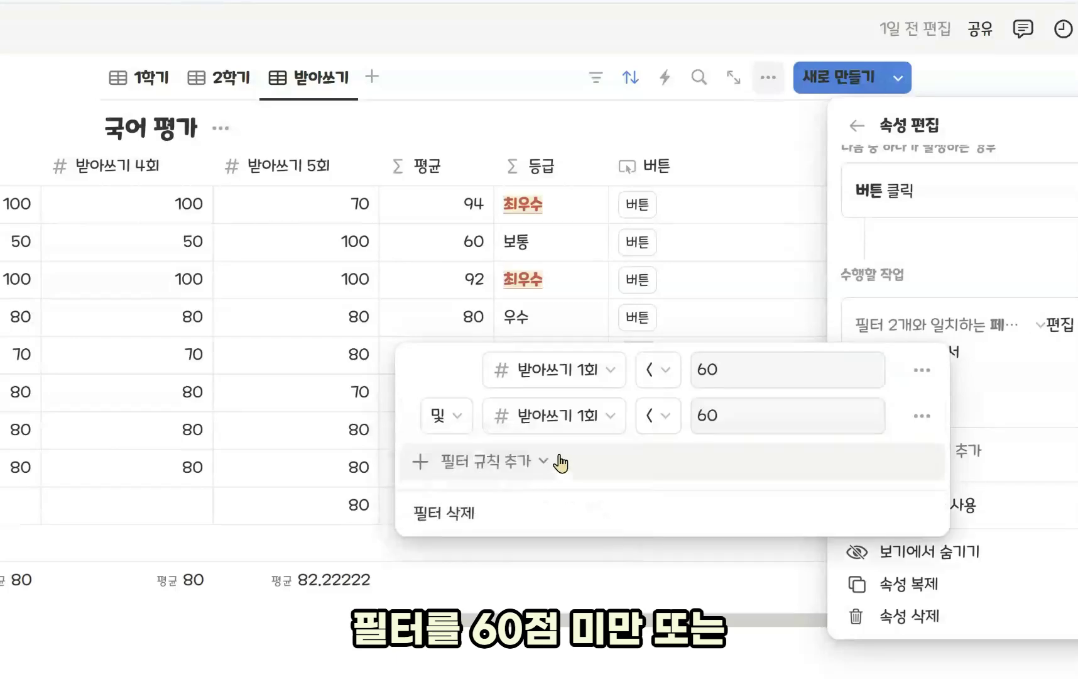
pyautogui.click(451, 427)
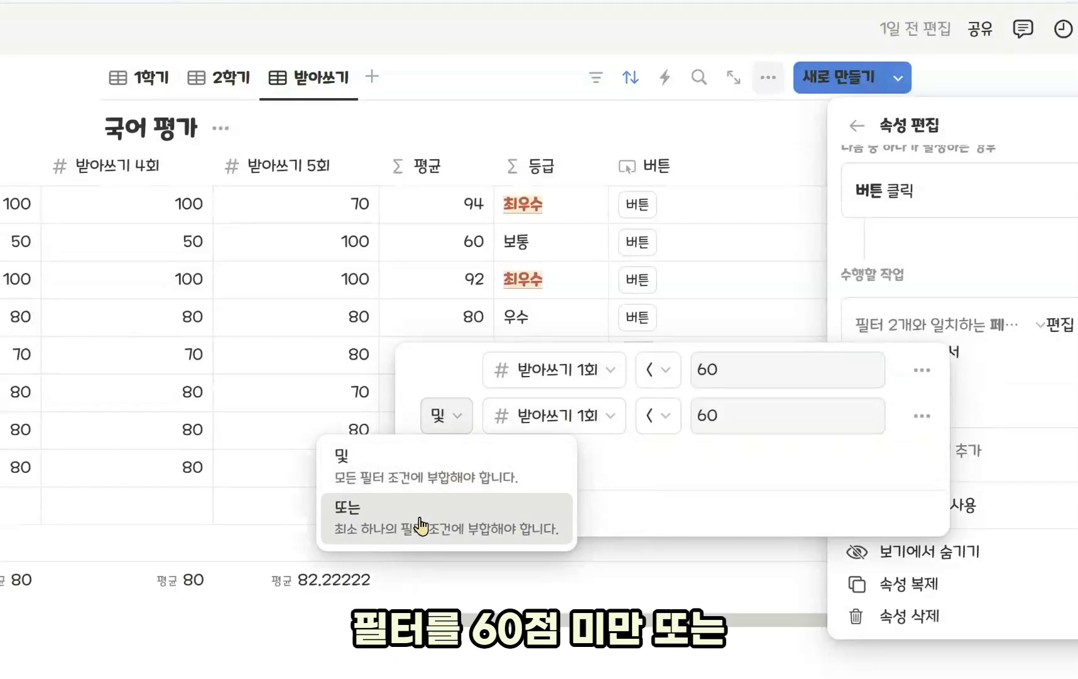
pyautogui.click(421, 517)
pyautogui.click(577, 414)
pyautogui.click(534, 451)
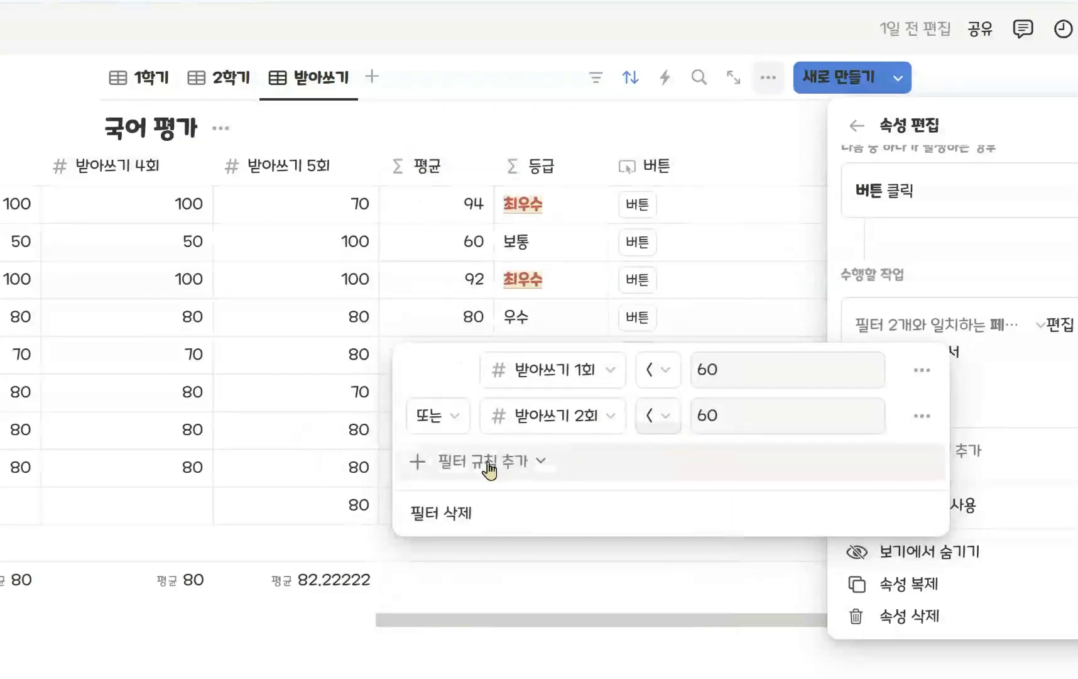
# Add two more 또는 filter rules for 받아쓰기 3회 and 받아쓰기 4회, each less than 60
pyautogui.click(487, 465)
pyautogui.click(484, 505)
pyautogui.click(583, 463)
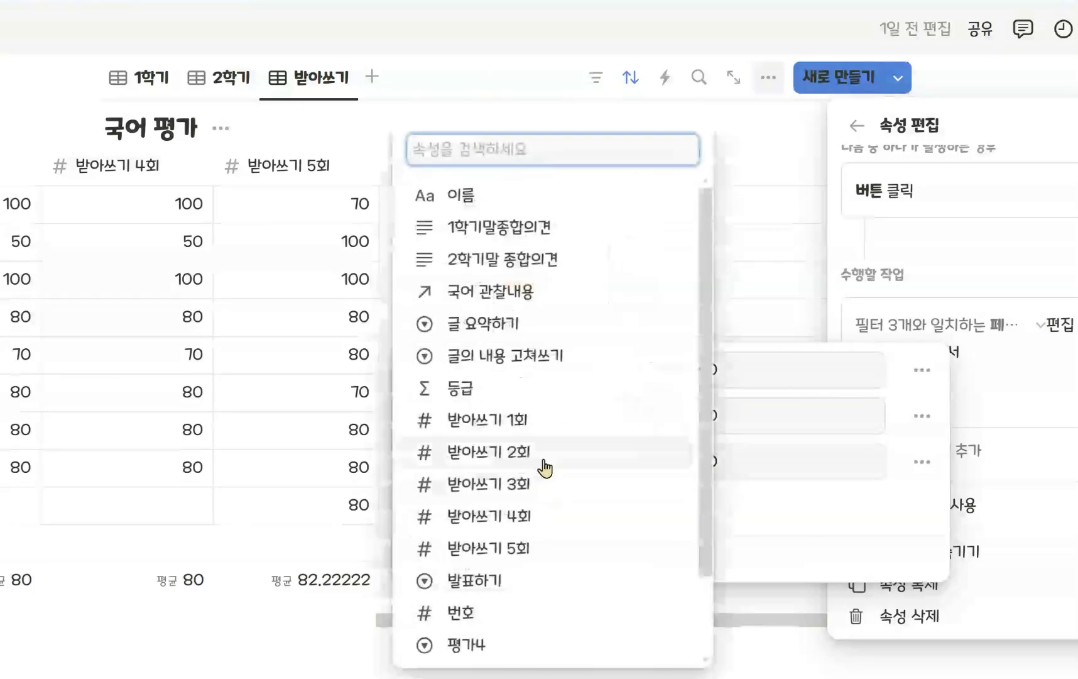
pyautogui.click(553, 481)
pyautogui.click(502, 505)
pyautogui.click(487, 549)
pyautogui.click(565, 507)
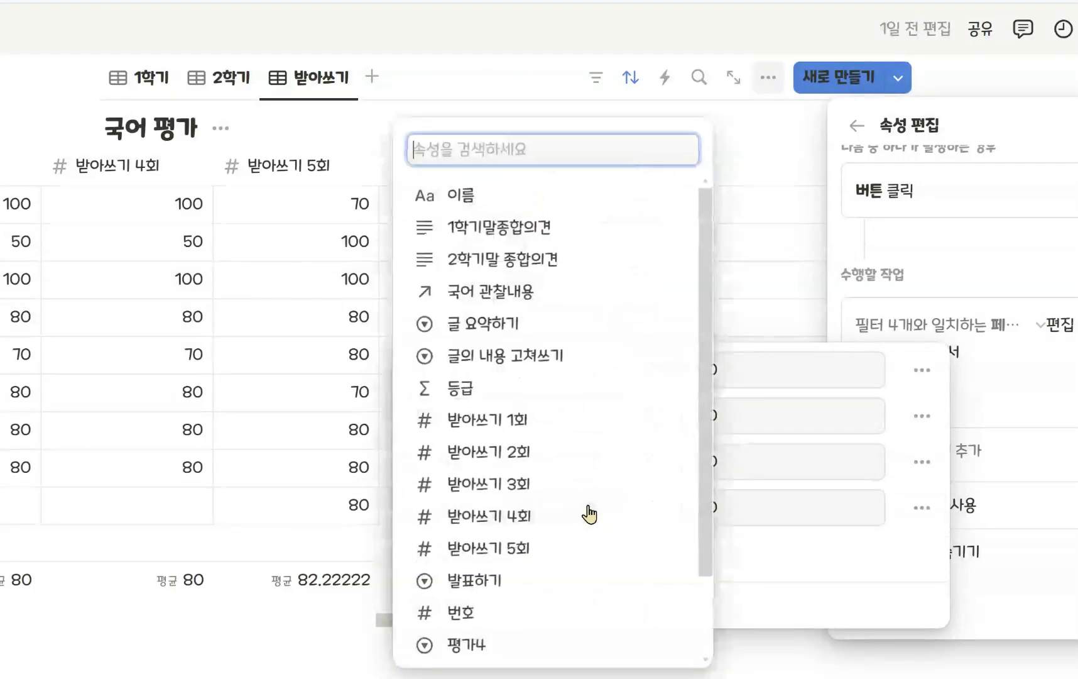
pyautogui.click(534, 534)
# Add a fifth 또는 filter rule for 받아쓰기 5회 less than 60, and close the filter
pyautogui.click(514, 553)
pyautogui.click(487, 460)
pyautogui.click(522, 548)
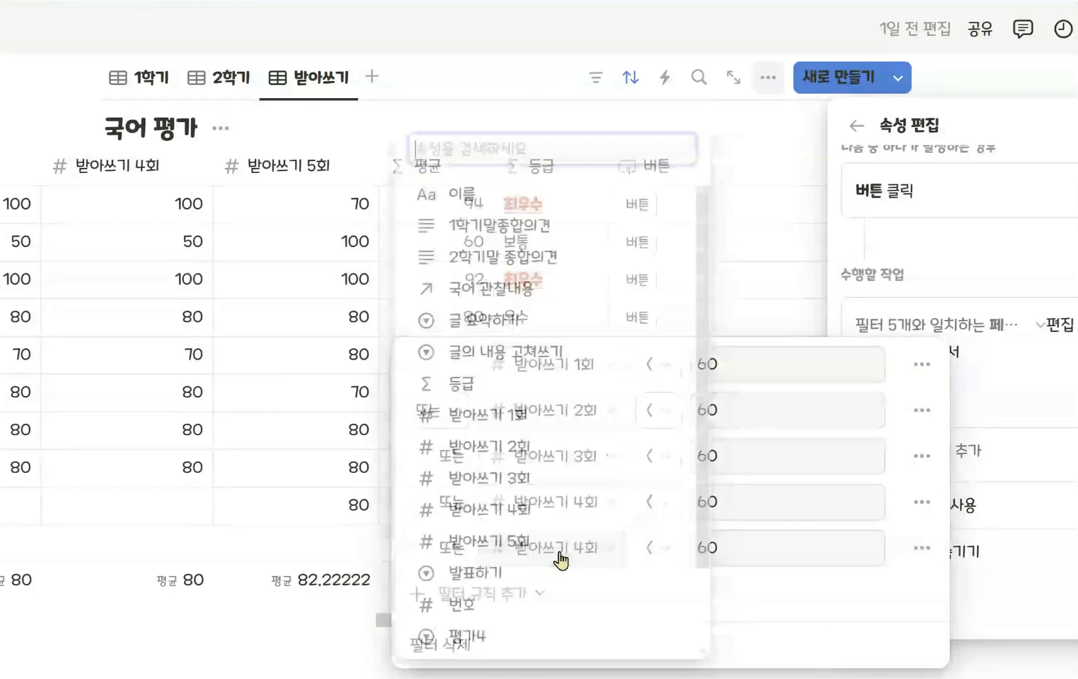
pyautogui.click(559, 552)
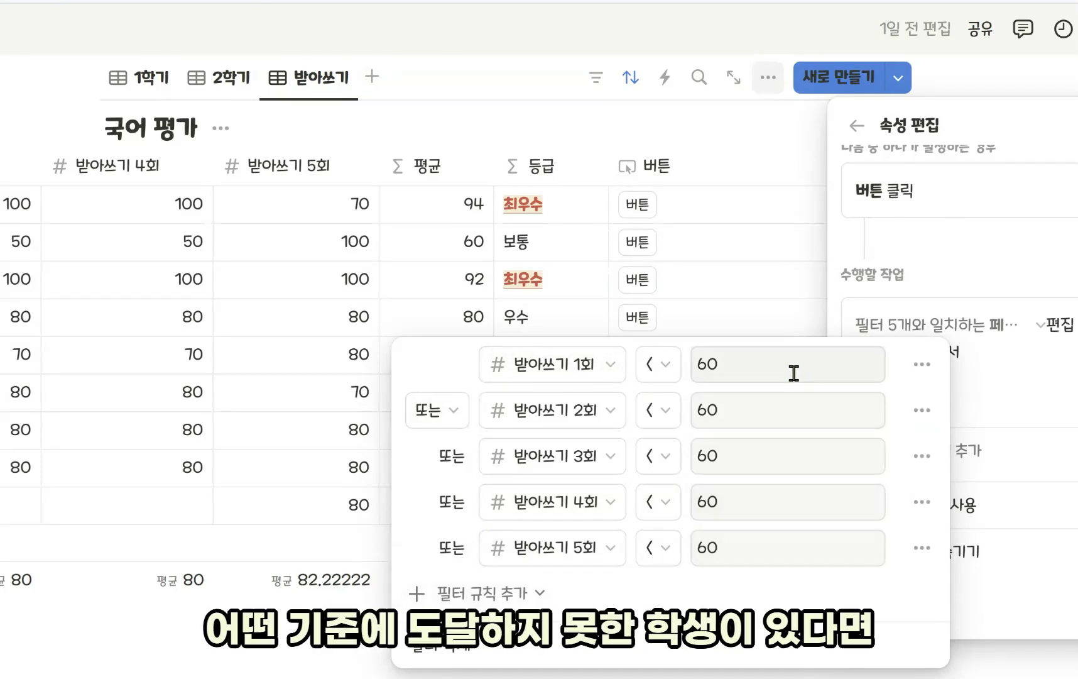
pyautogui.press('Escape')
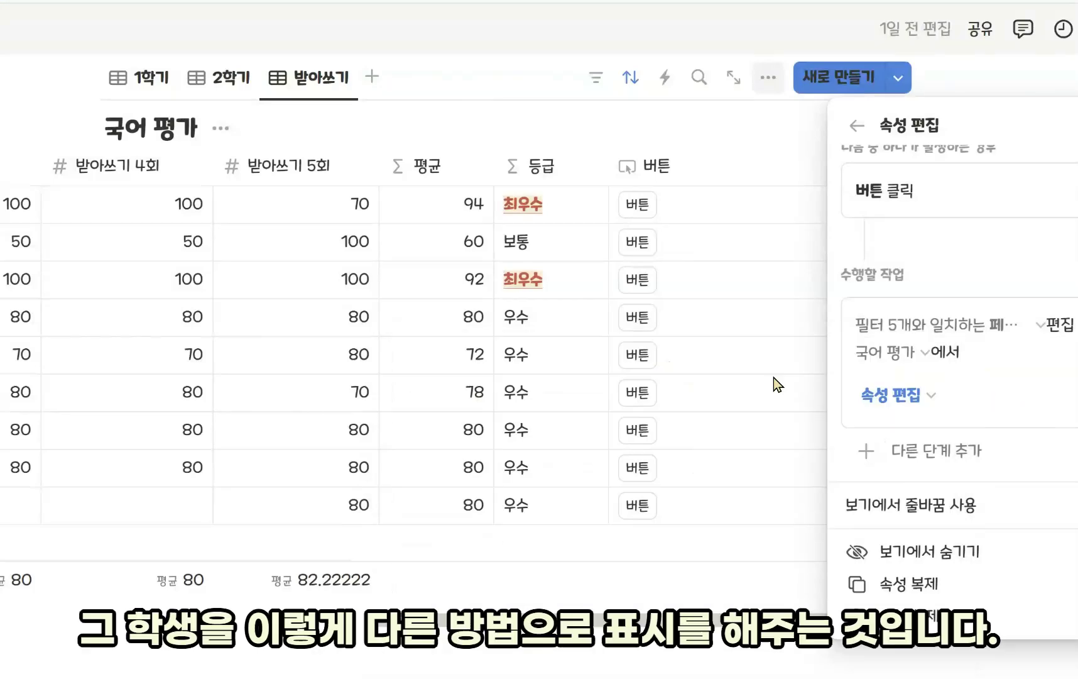
pyautogui.click(923, 449)
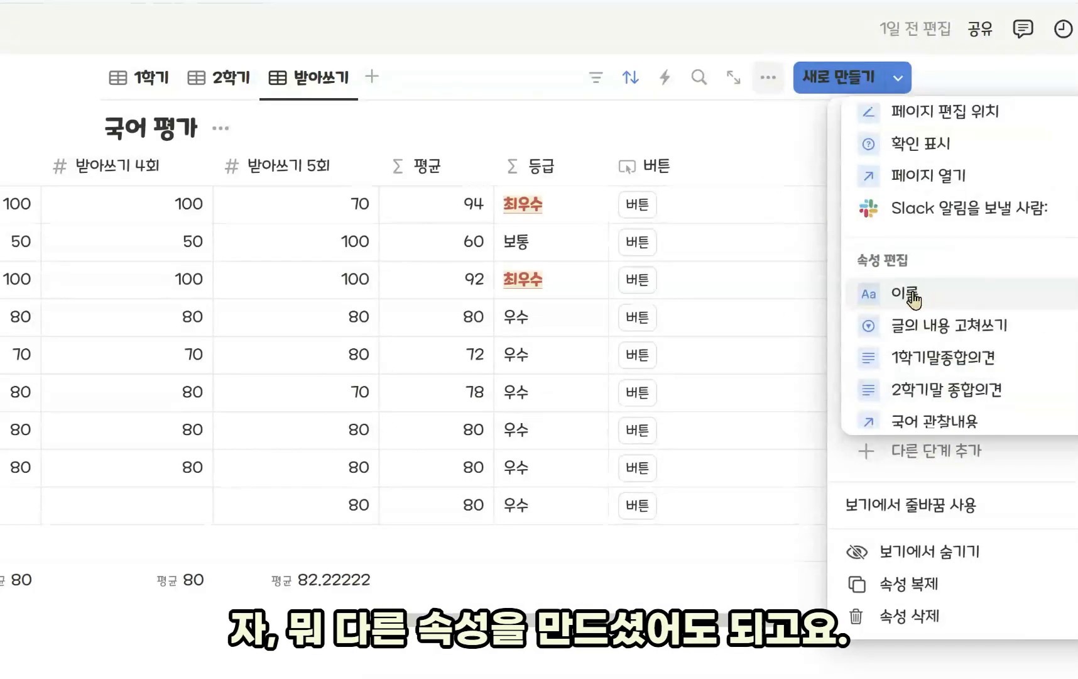
pyautogui.click(768, 276)
pyautogui.click(835, 186)
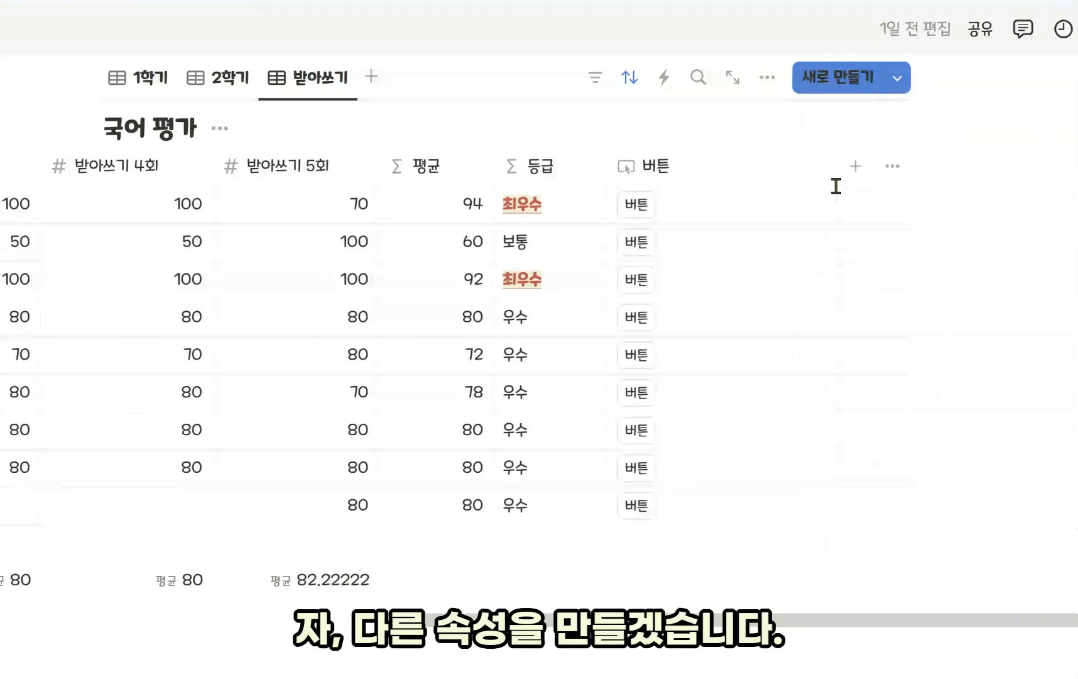
# Add a text property named 미도달 to the 국어 평가 database
pyautogui.click(855, 168)
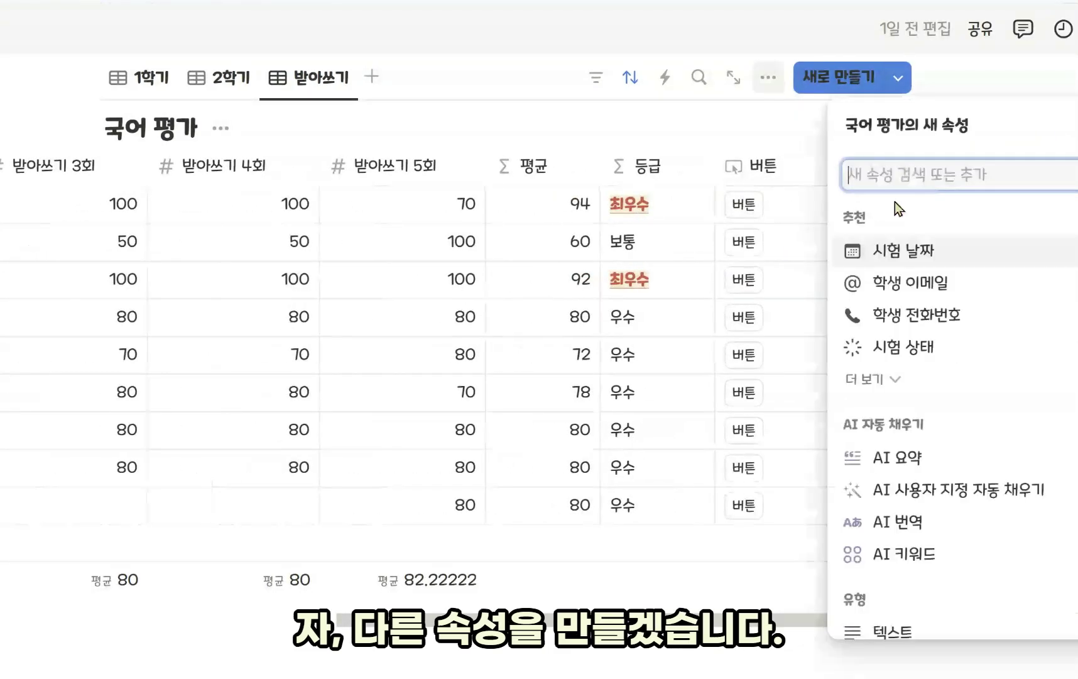
pyautogui.write('ㄷ')
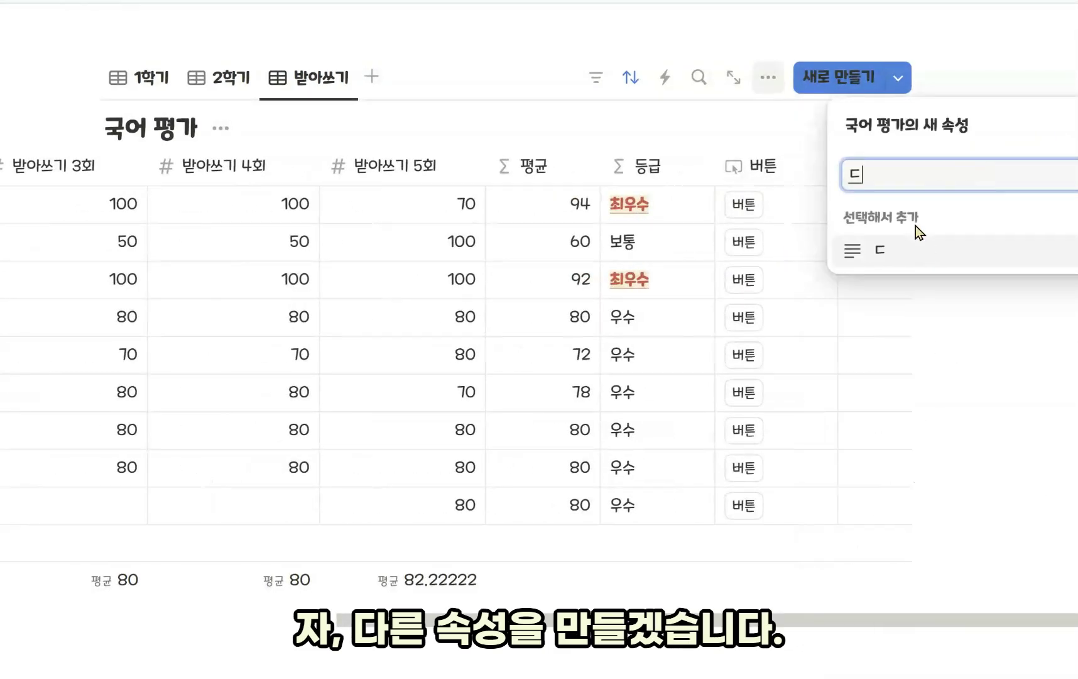
pyautogui.press('BackSpace')
pyautogui.write('미도달')
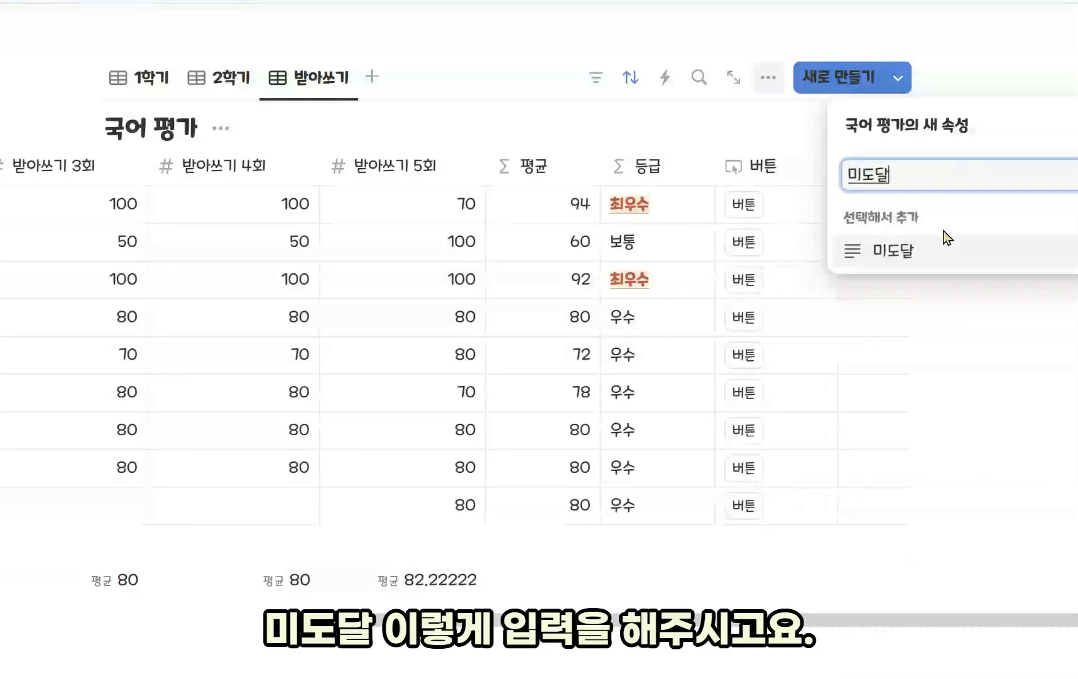
pyautogui.click(922, 255)
pyautogui.click(654, 292)
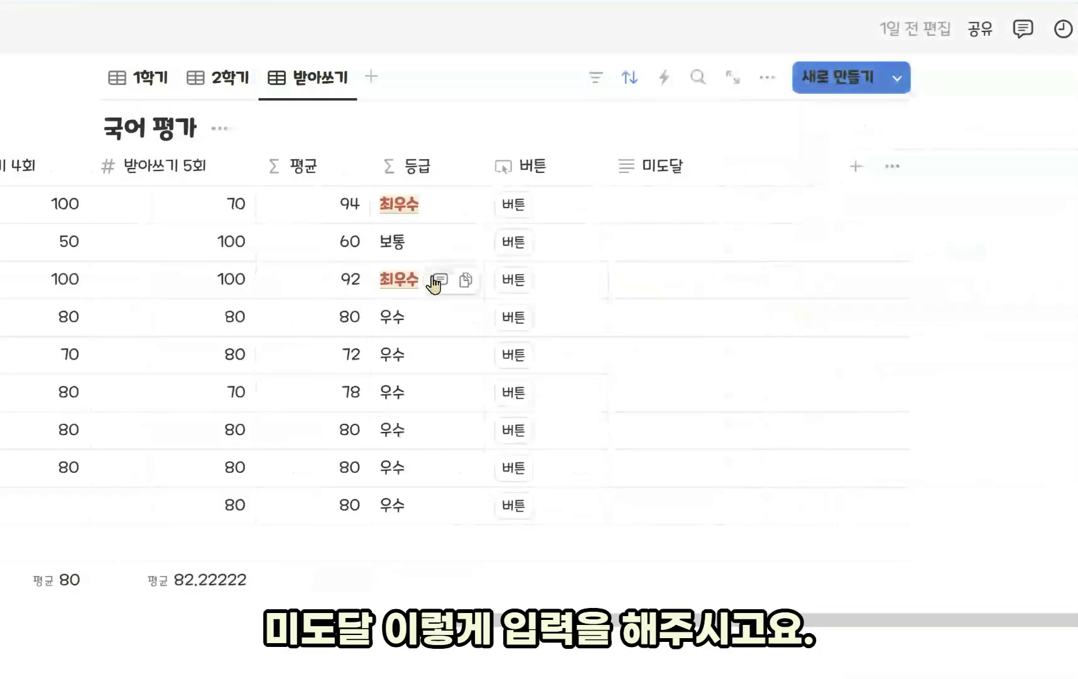
# Reopen the 버튼 property's settings and make its action fill the 미도달 property with the text "미도달"
pyautogui.click(525, 166)
pyautogui.click(597, 268)
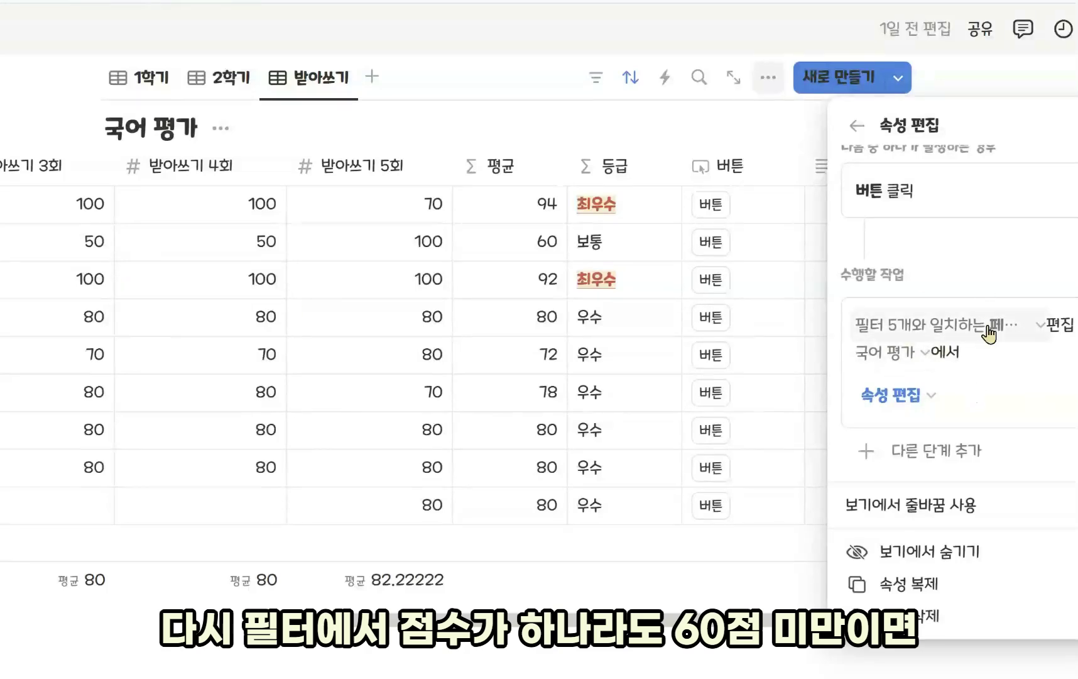
pyautogui.click(895, 397)
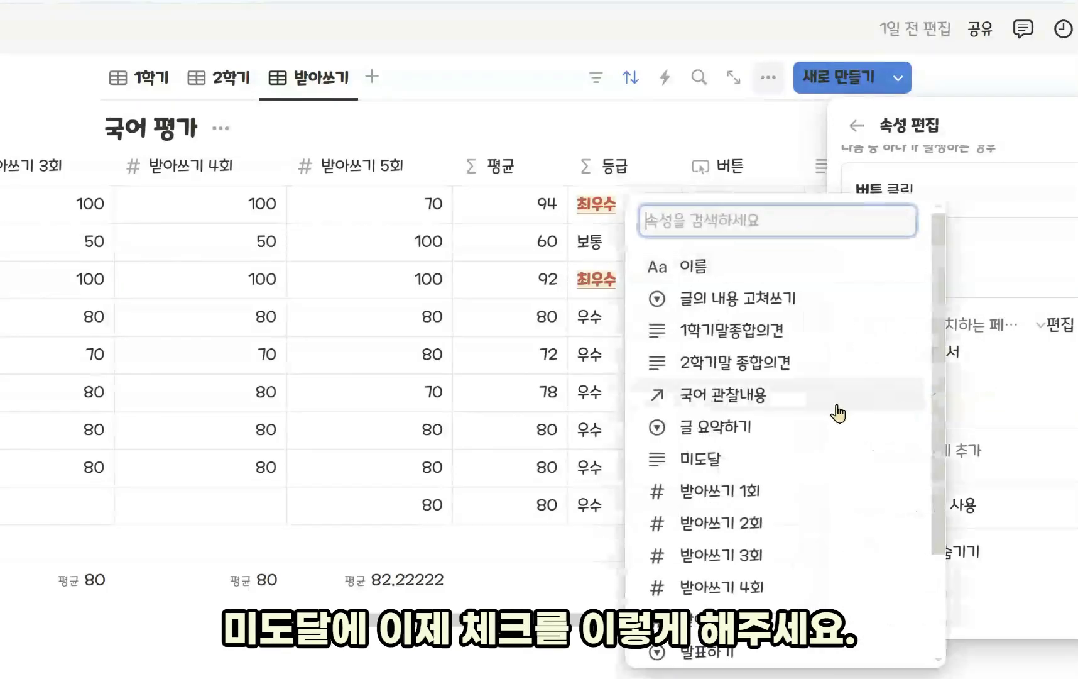
pyautogui.click(739, 459)
pyautogui.write('미도달')
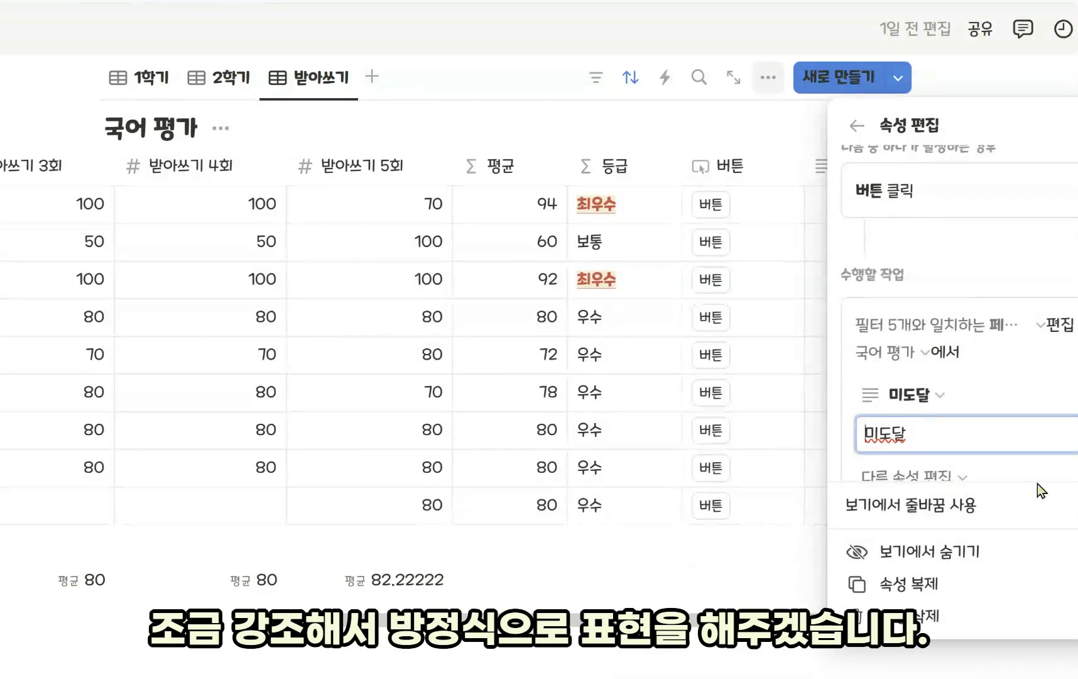
# Wrap the action's 미도달 text in styling code so it reads \color{red}\colorbox{yellow}{미도달}
pyautogui.write('\\color')
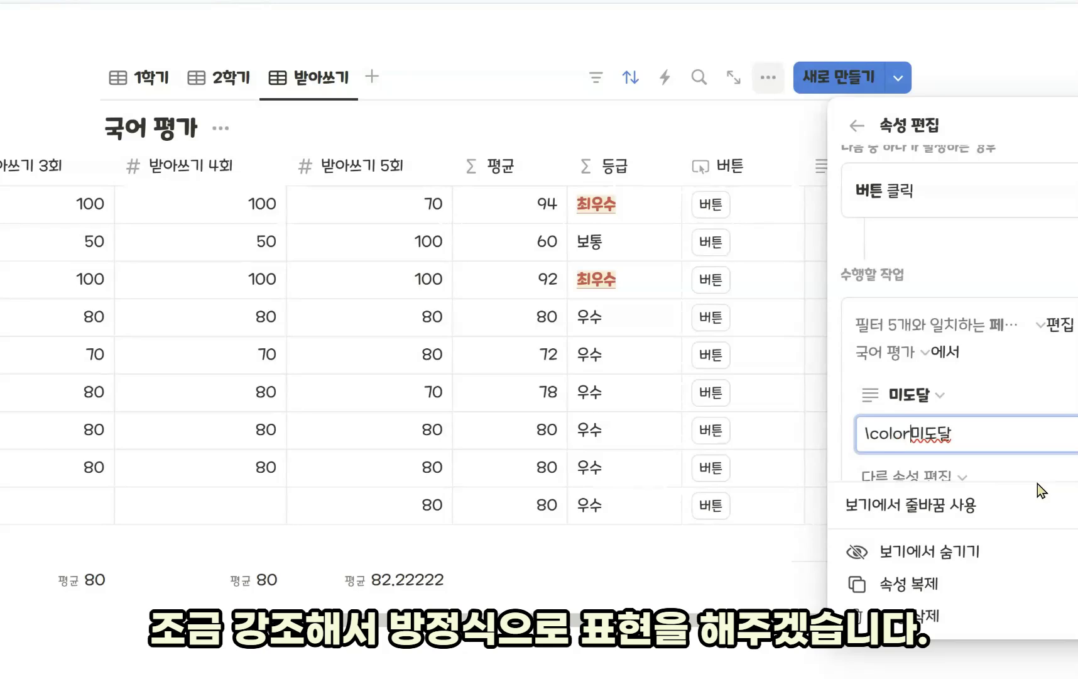
pyautogui.write('P')
pyautogui.press('BackSpace')
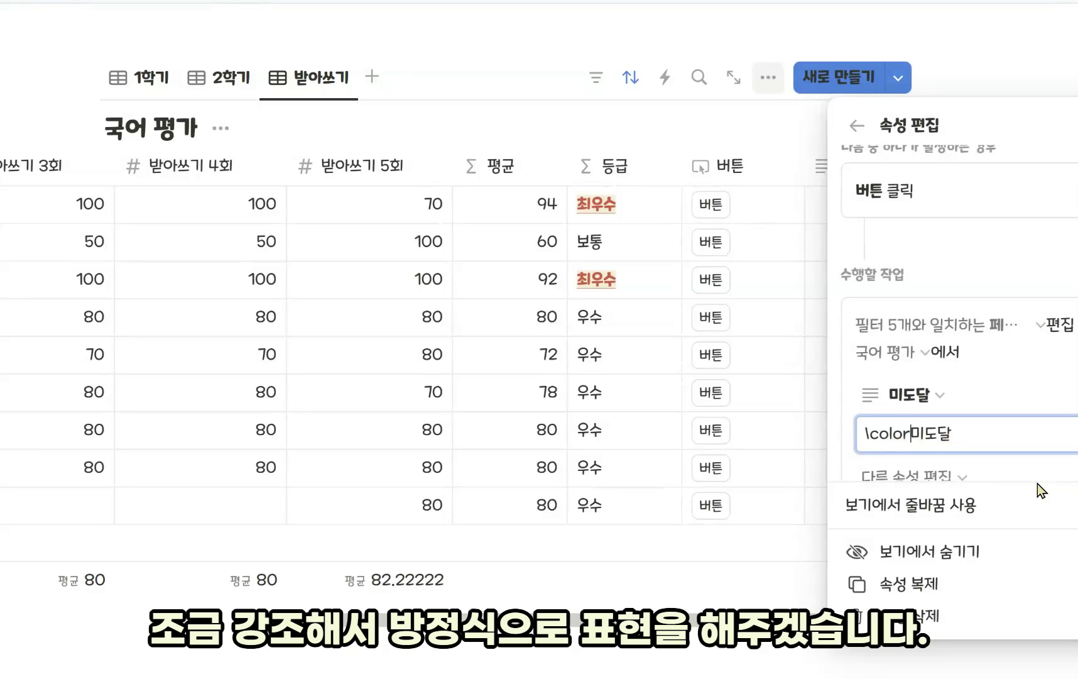
pyautogui.write('{red}')
pyautogui.write('\\')
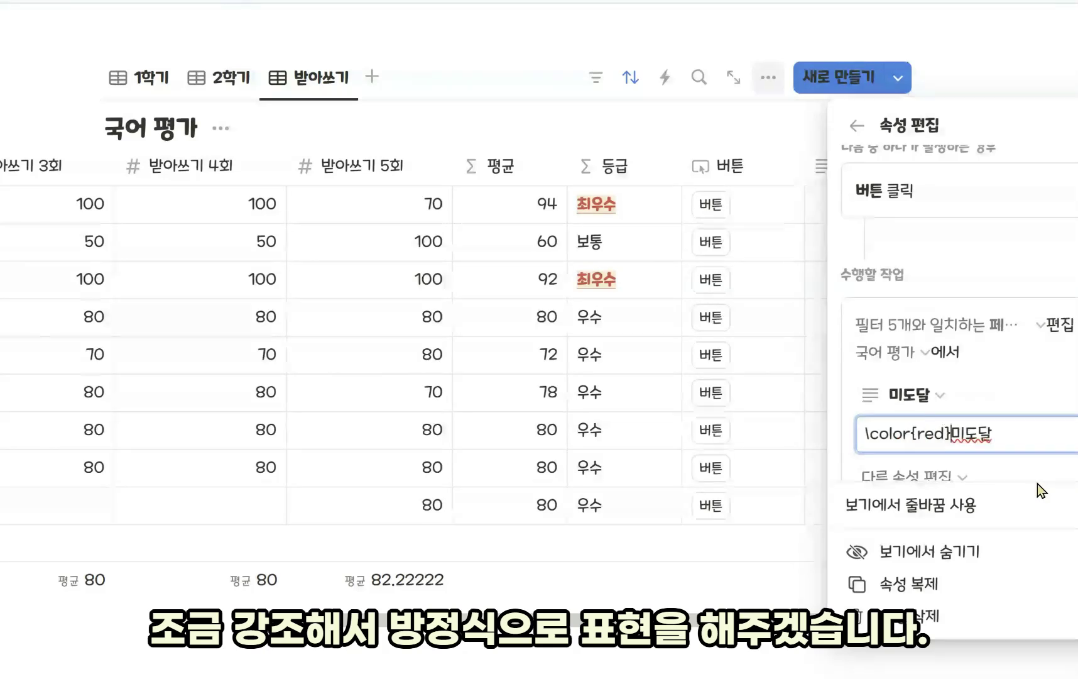
pyautogui.write('colorbox')
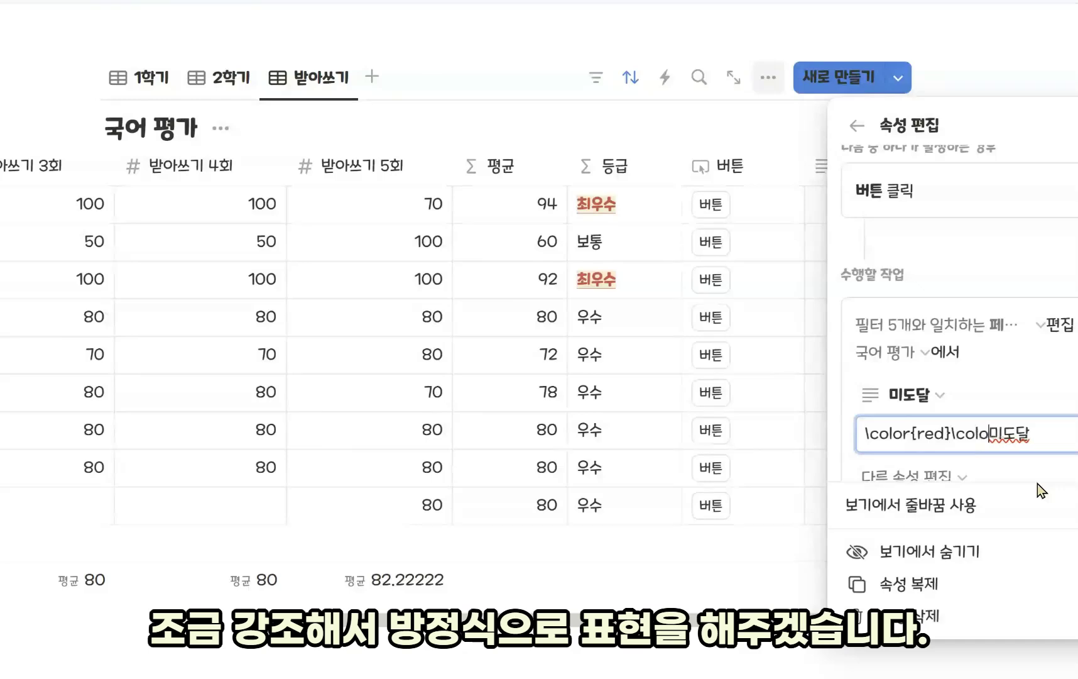
pyautogui.write('{')
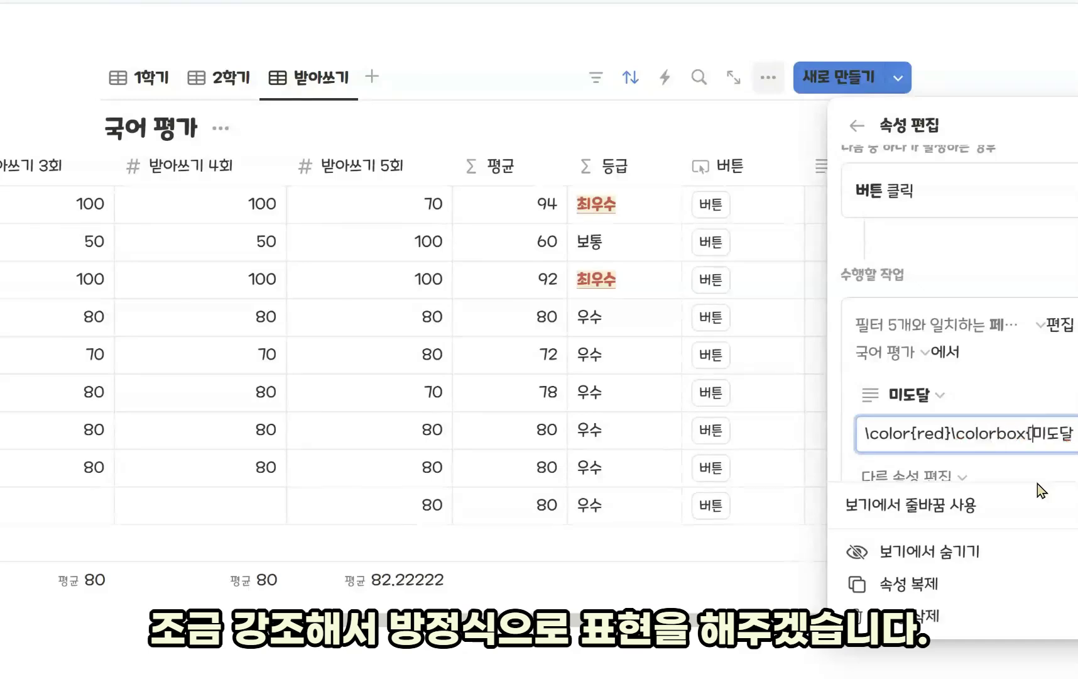
pyautogui.write('yellow')
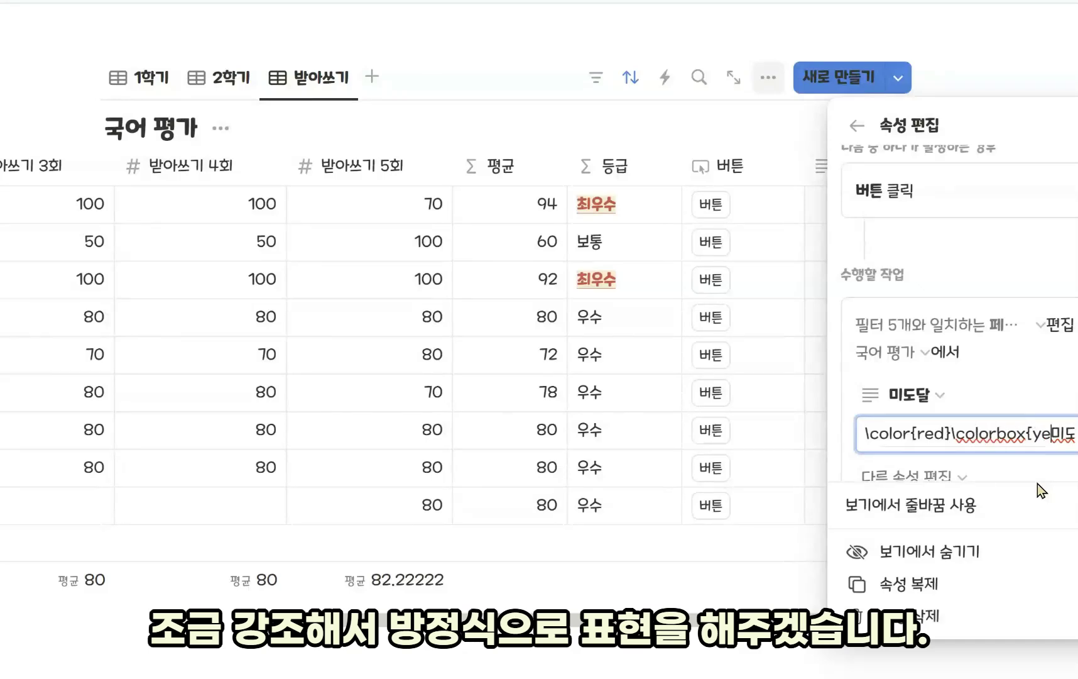
pyautogui.write('}')
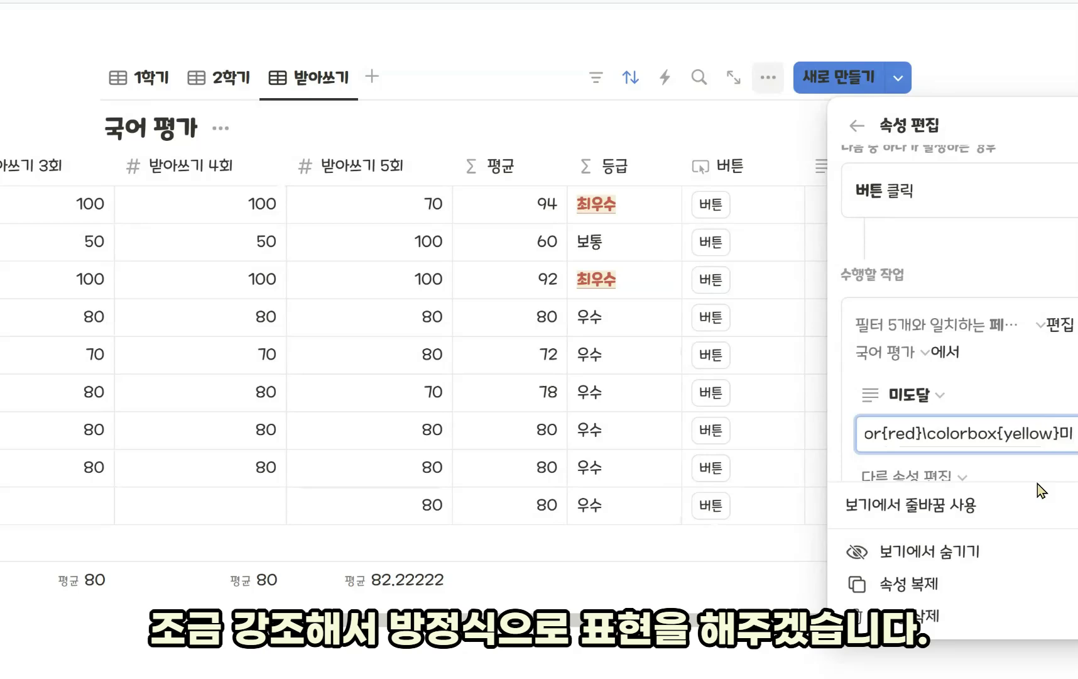
pyautogui.write('{미도')
pyautogui.press('End')
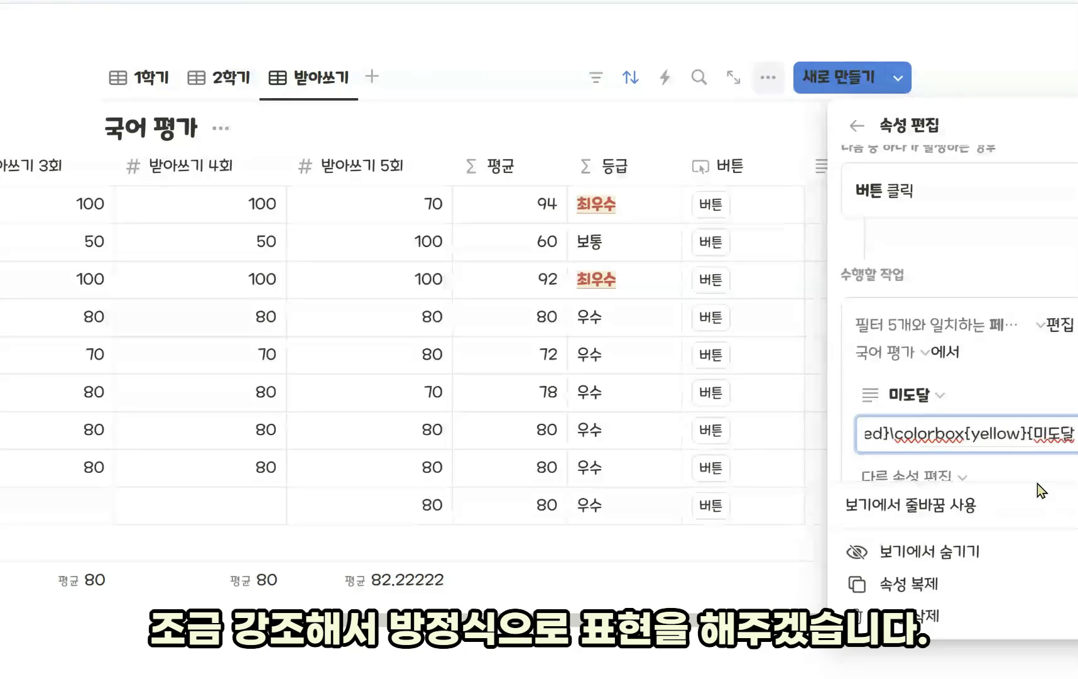
pyautogui.write('}')
pyautogui.write('}')
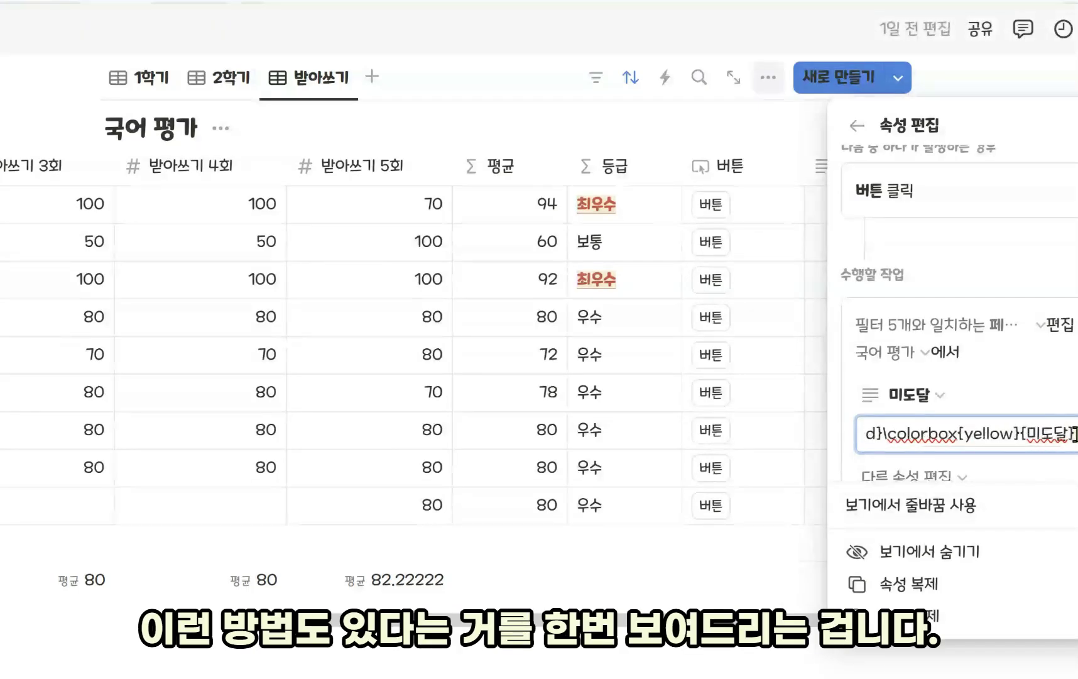
# Convert the whole styled 미도달 expression into an inline equation and close the button's settings
pyautogui.moveTo(1048, 428); pyautogui.dragTo(816, 443)
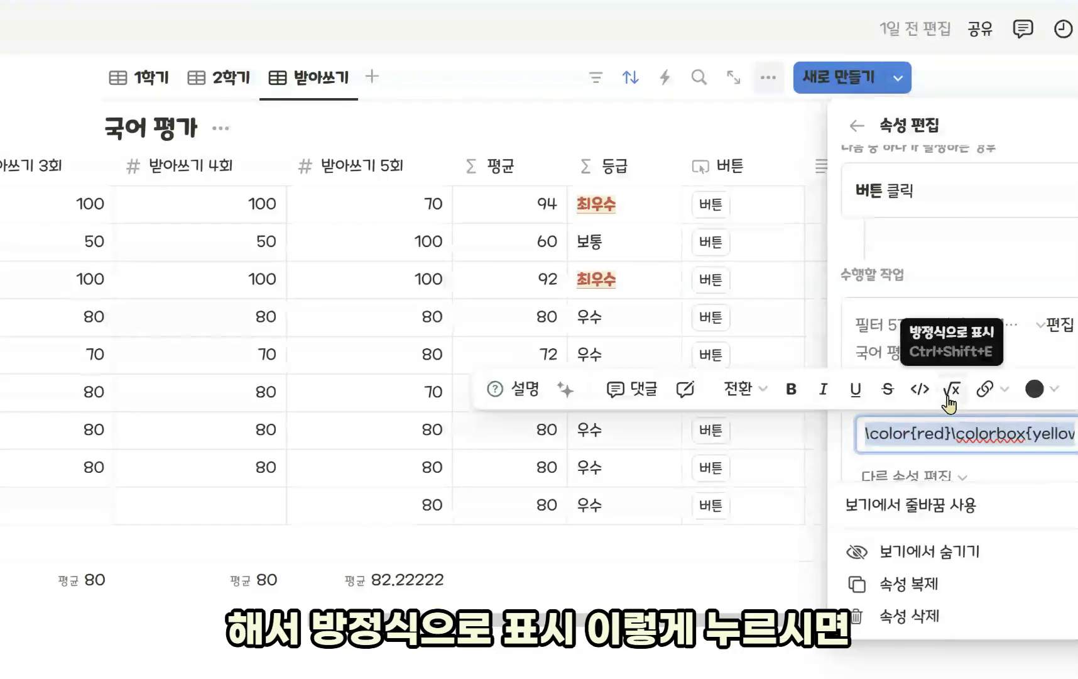
pyautogui.click(951, 389)
pyautogui.press('Return')
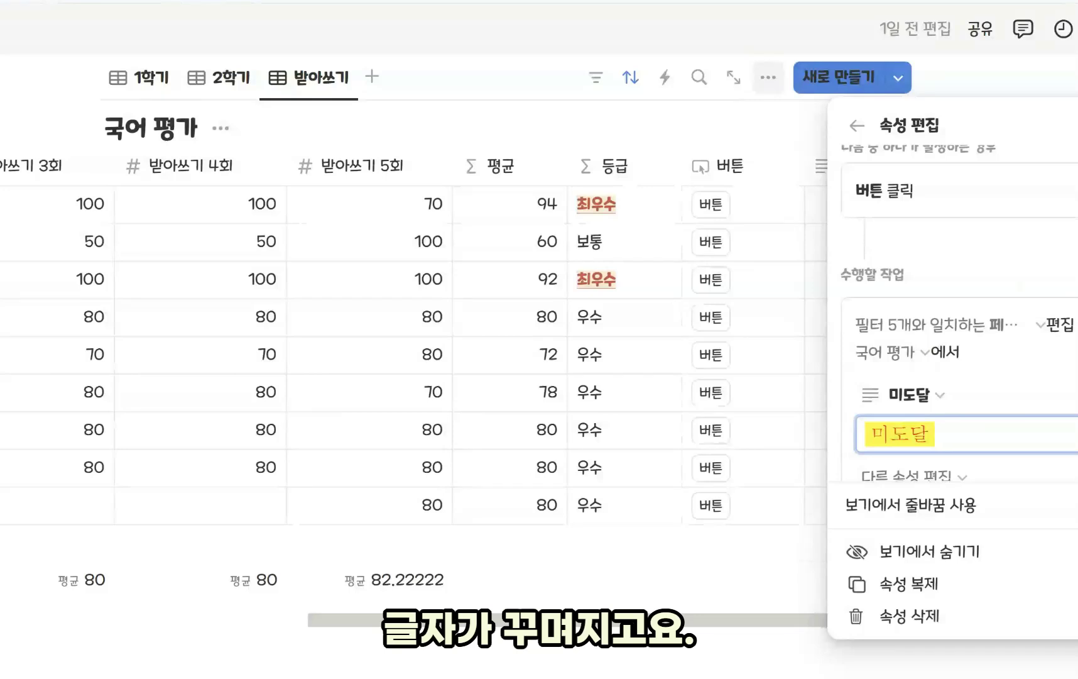
pyautogui.press('Escape')
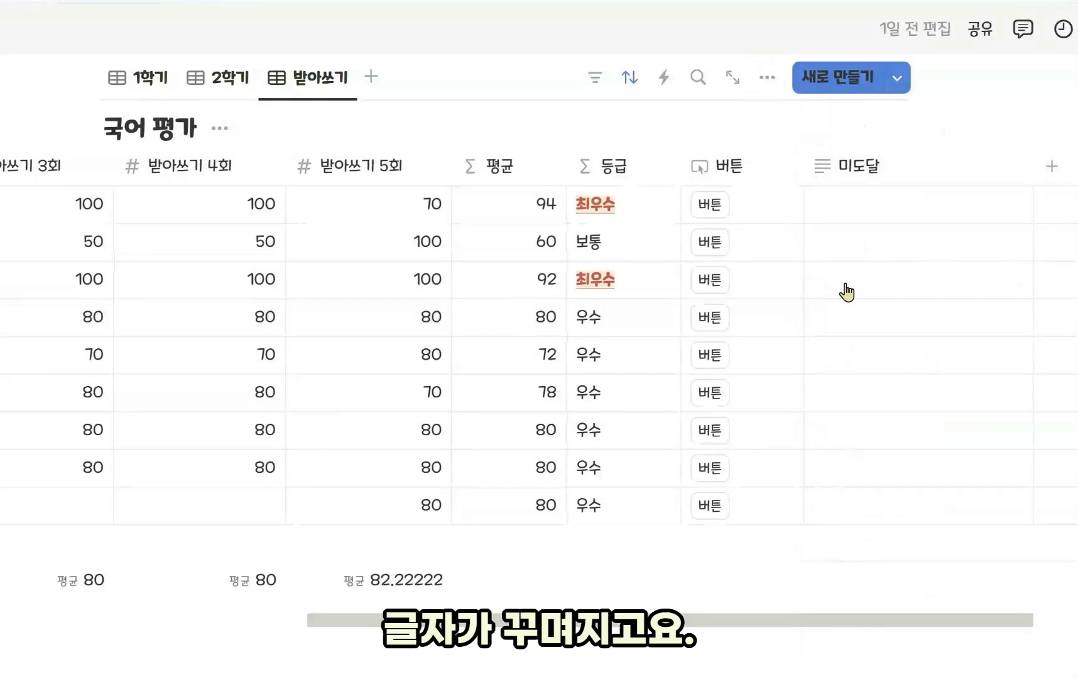
# Run the first row's 버튼 action to flag students with under-60 dictation scores in the 미도달 column
pyautogui.click(714, 208)
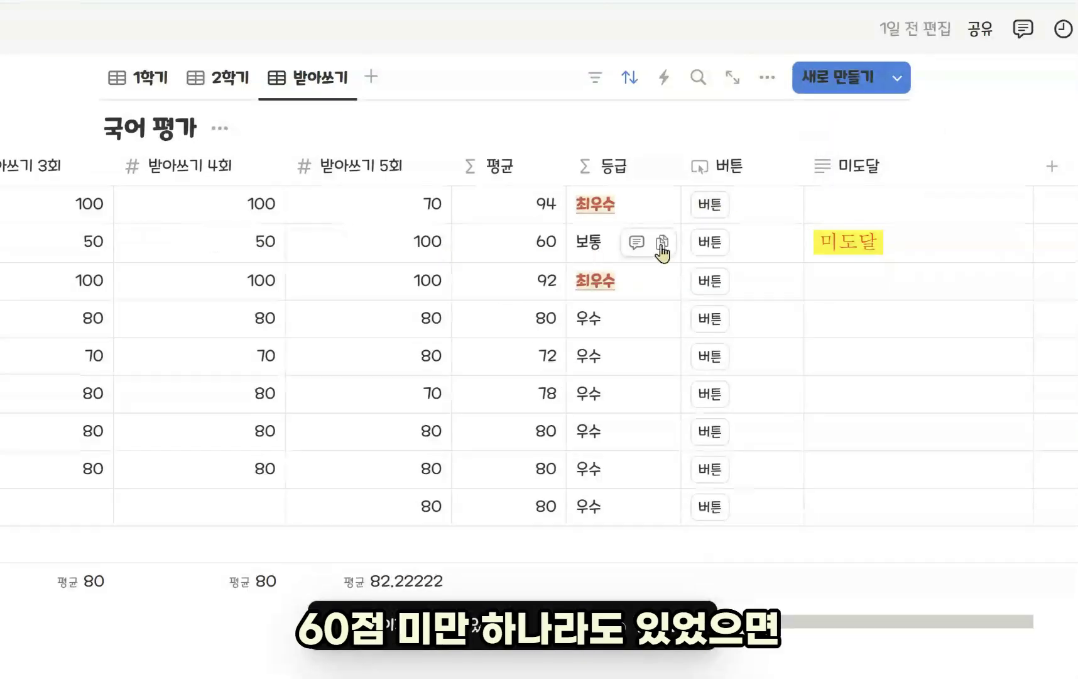
# Set the fifth row's 받아쓰기 5회 to 60, the sixth row's 4회 to 50 and the seventh row's 5회 to 40, and rerun the button
pyautogui.click(442, 357)
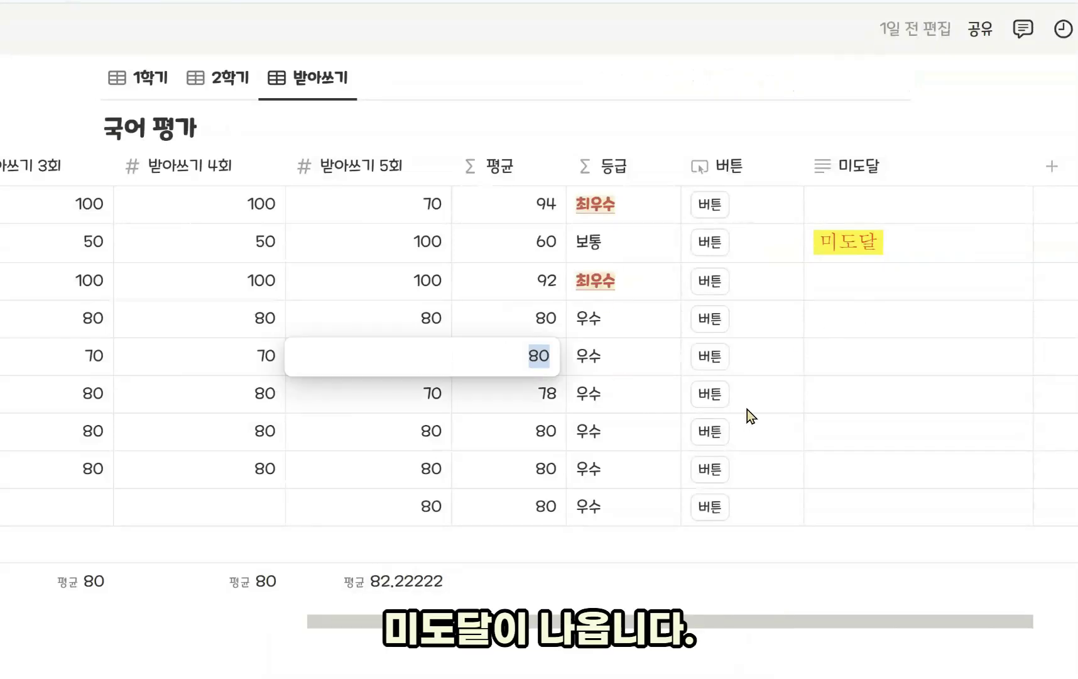
pyautogui.write('60')
pyautogui.press('Return')
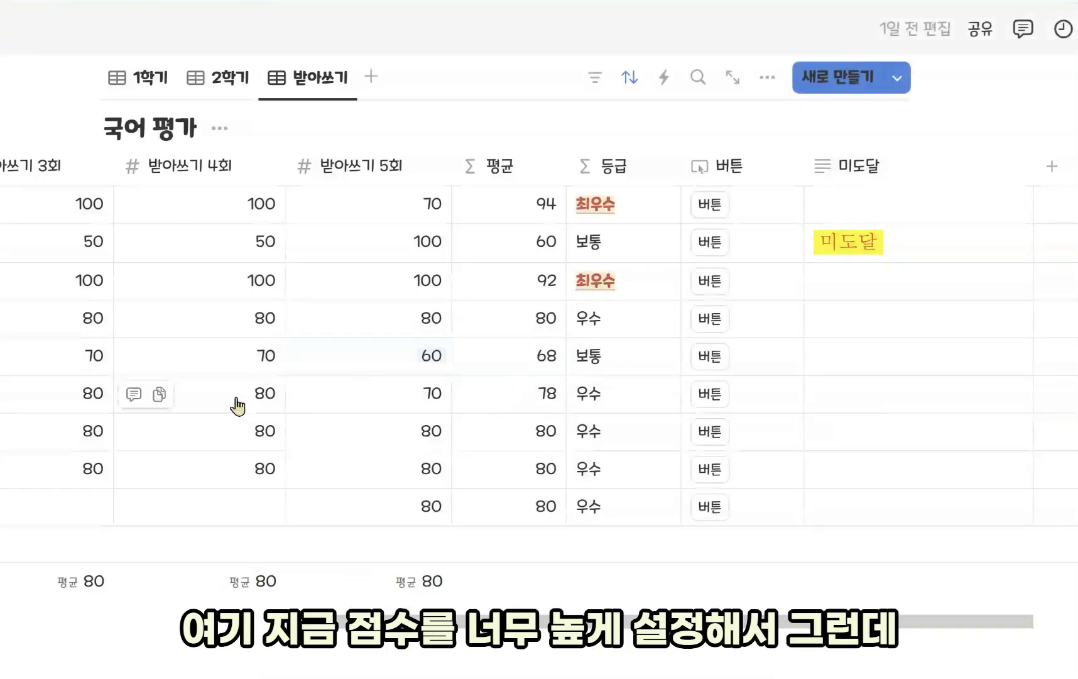
pyautogui.click(234, 404)
pyautogui.write('50')
pyautogui.press('Return')
pyautogui.click(422, 447)
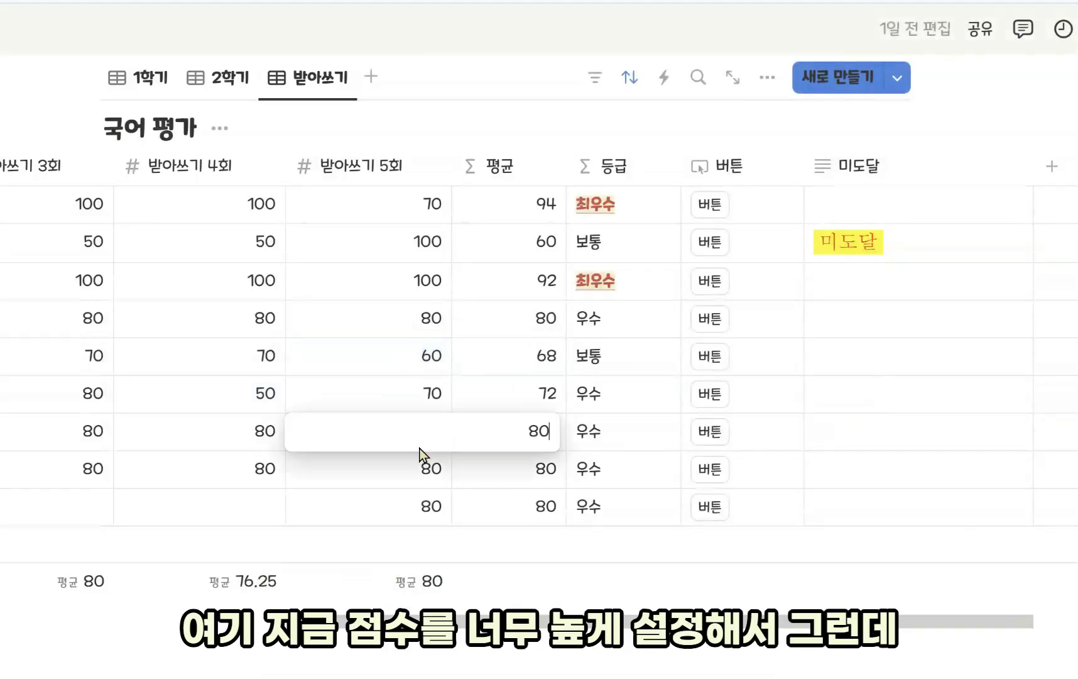
pyautogui.write('40')
pyautogui.press('Return')
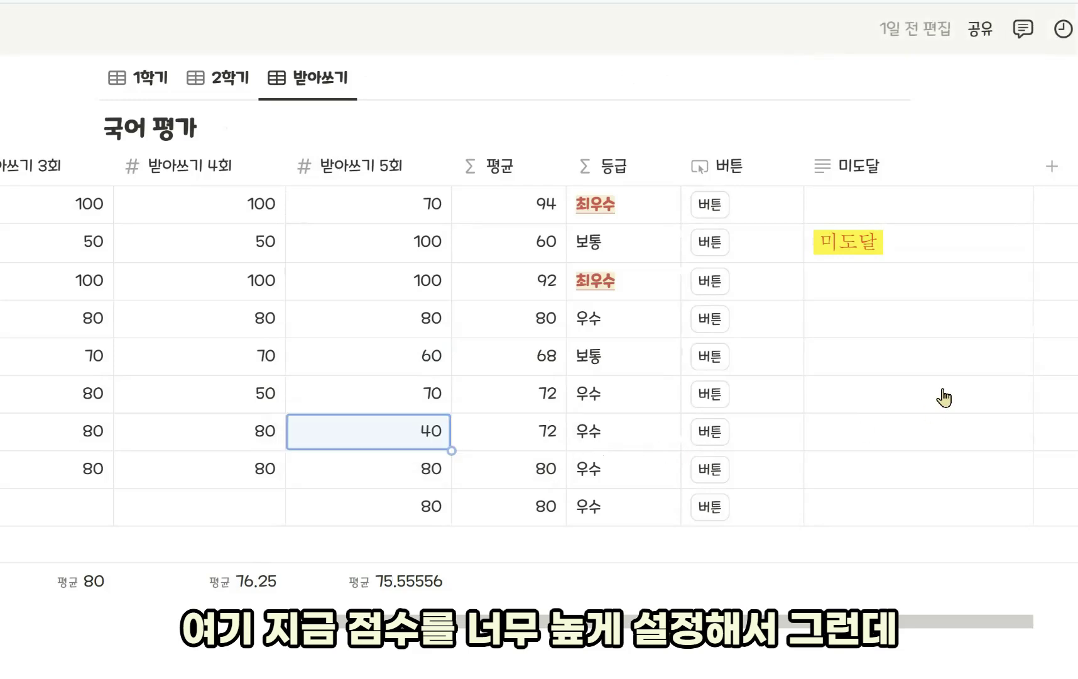
pyautogui.click(722, 280)
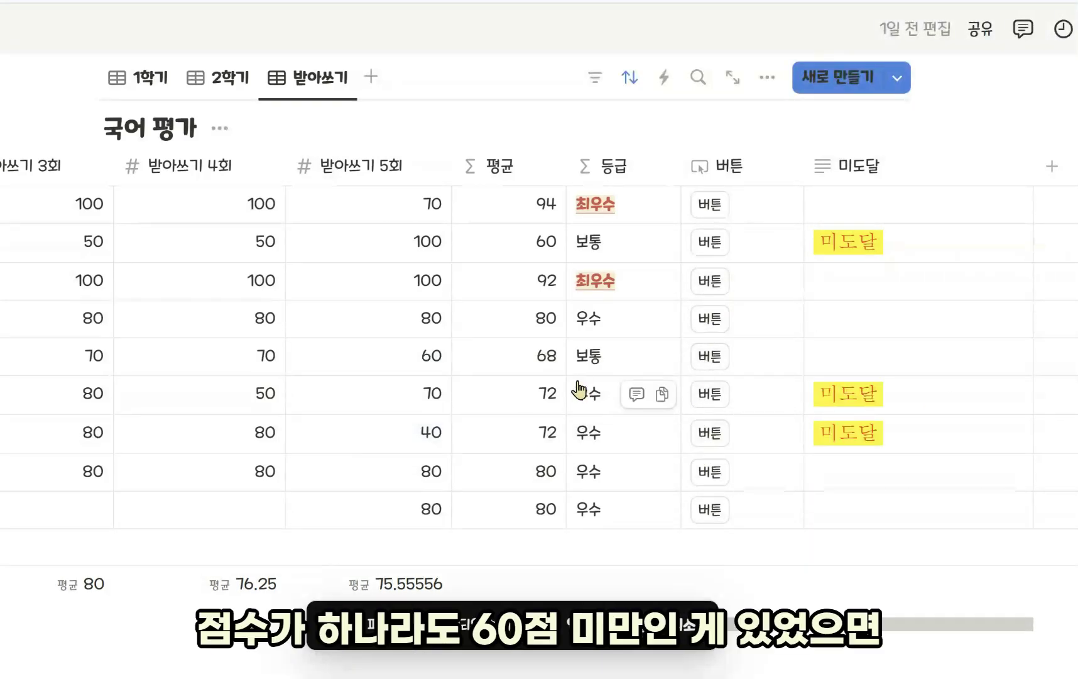
# Narrow the 받아쓰기 2회 column of the 국어 평가 table by about a third
pyautogui.hscroll(-5, 843, 433)
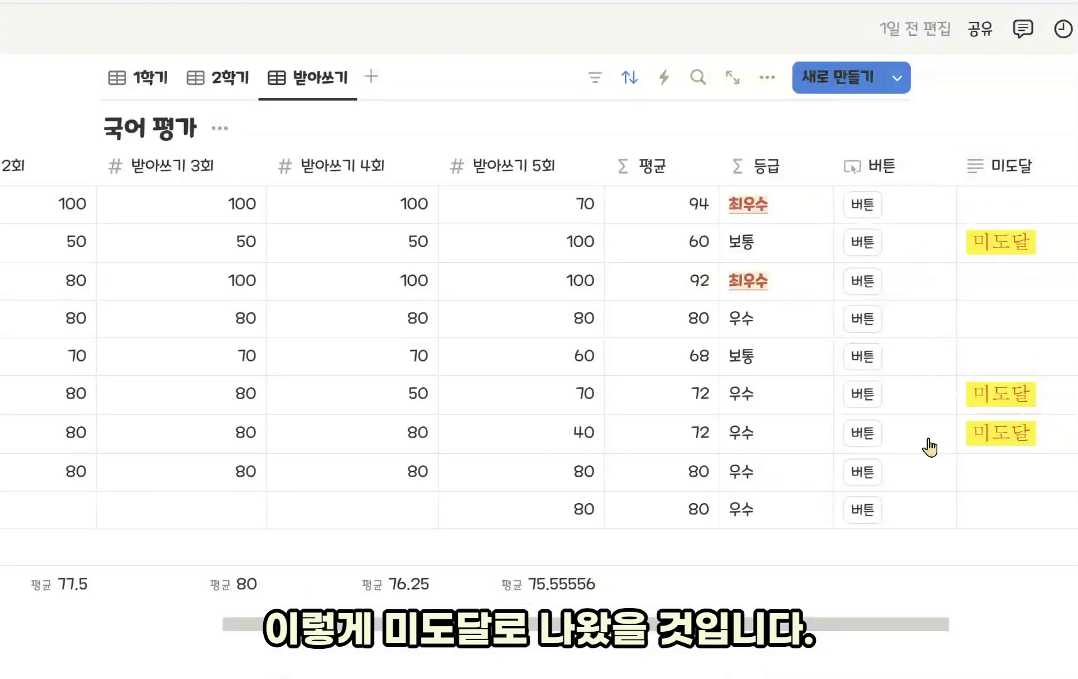
pyautogui.hscroll(-2, 942, 315)
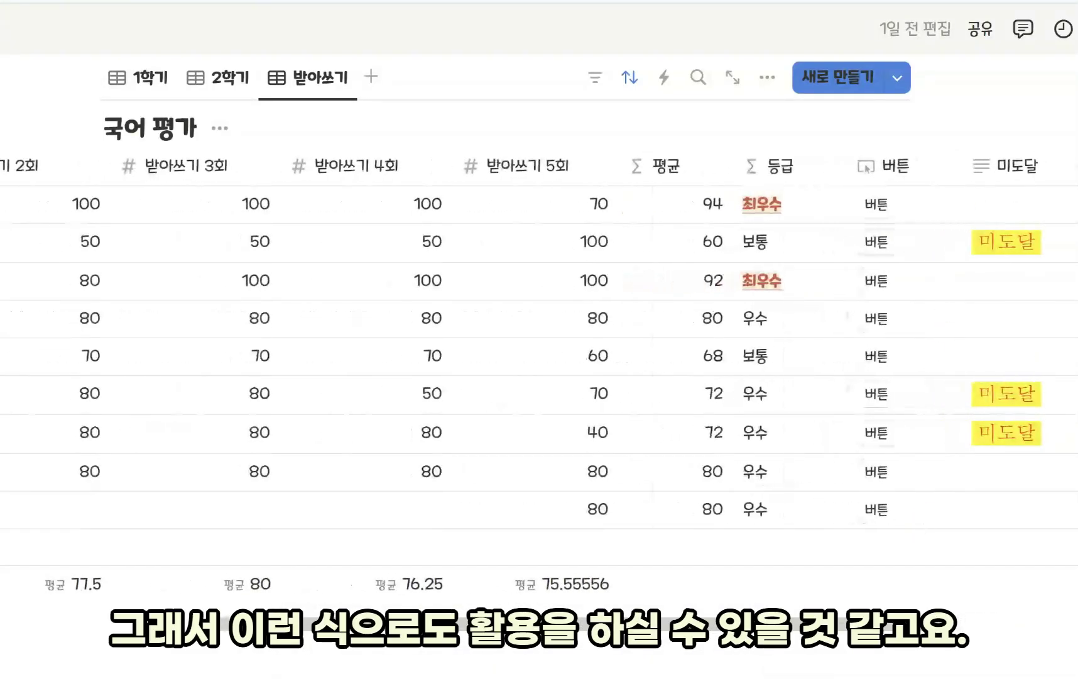
pyautogui.hscroll(-5, 692, 591)
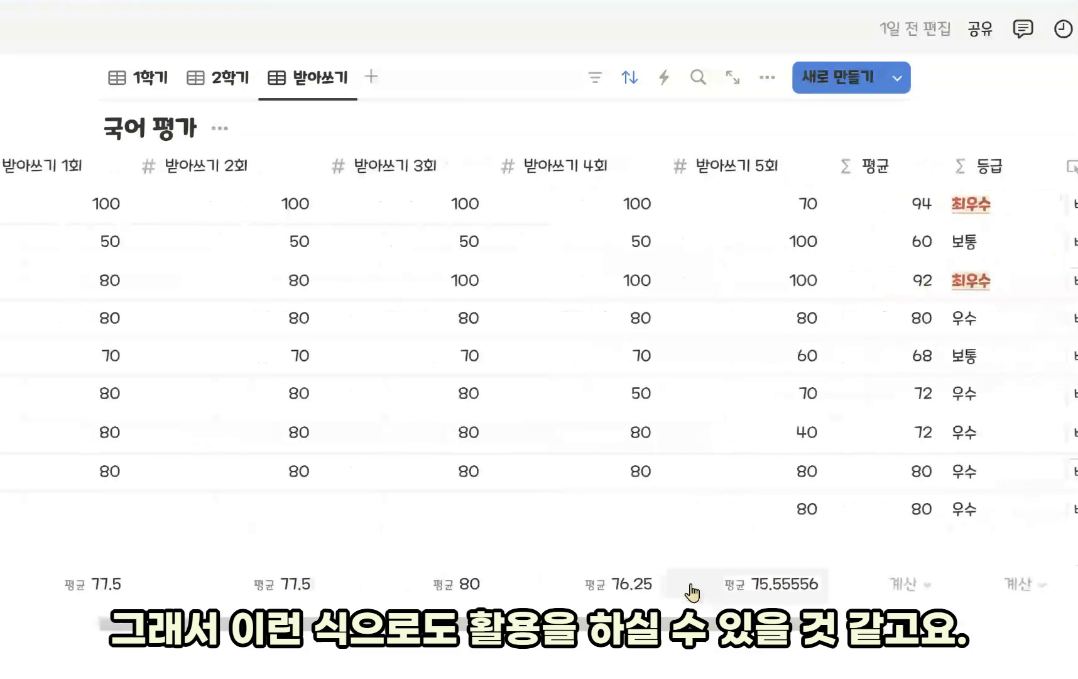
pyautogui.scroll(3, 621, 519)
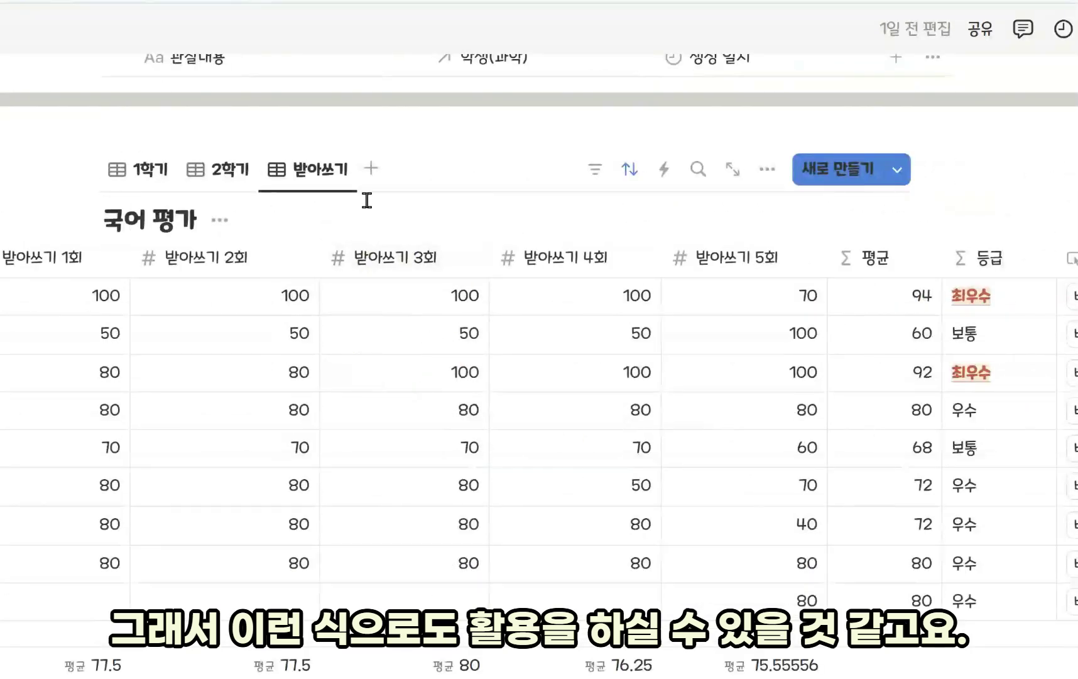
pyautogui.scroll(-3, 775, 592)
pyautogui.hscroll(-2, 775, 592)
pyautogui.scroll(3, 760, 599)
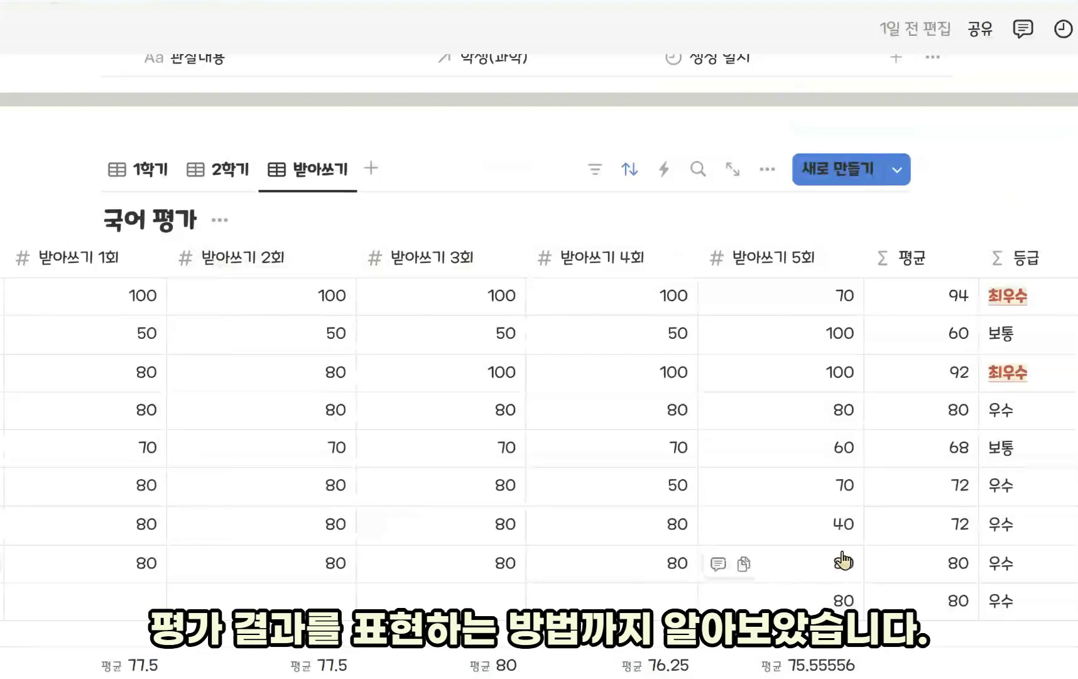
pyautogui.scroll(-3, 682, 302)
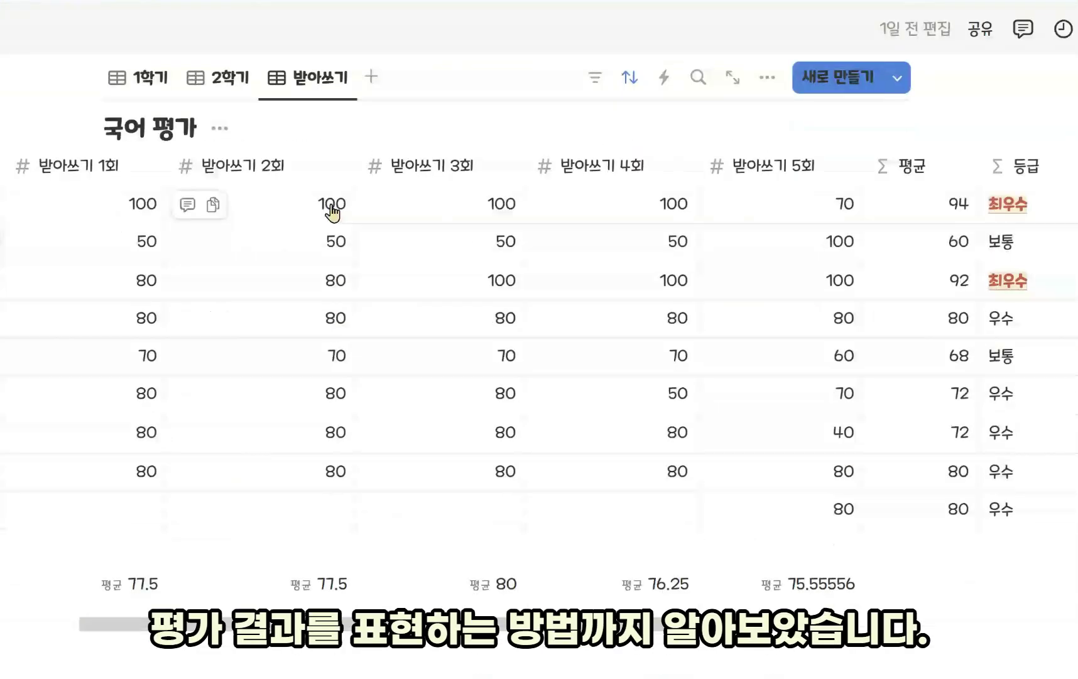
pyautogui.moveTo(353, 182); pyautogui.dragTo(293, 181)
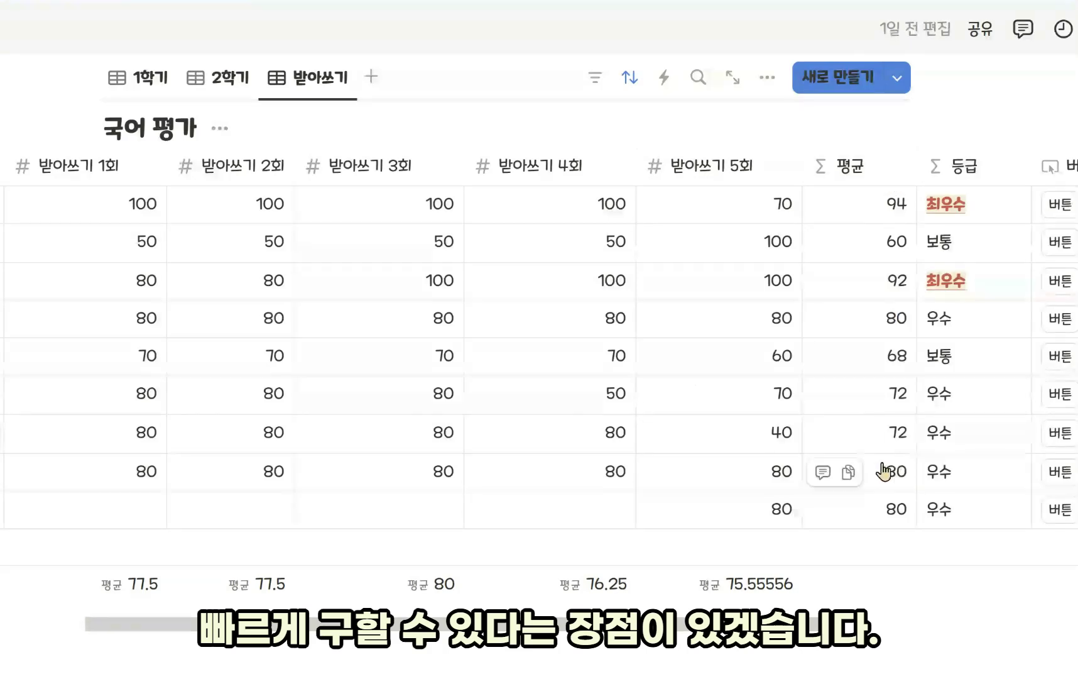
pyautogui.scroll(8, 461, 377)
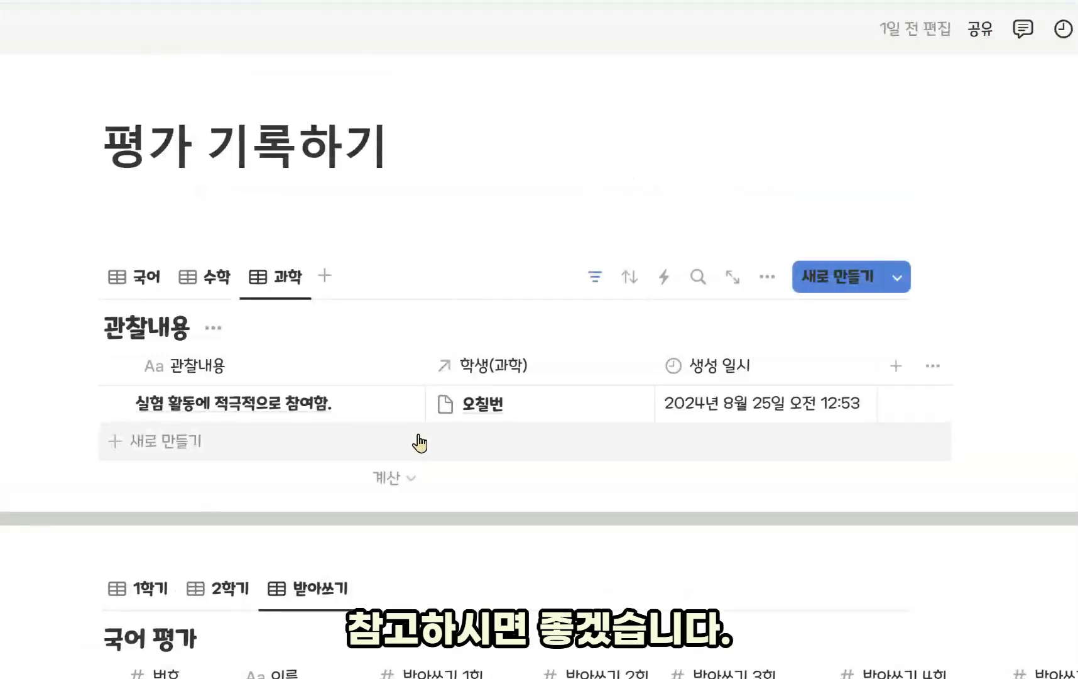
pyautogui.scroll(-2, 419, 444)
pyautogui.scroll(2, 419, 436)
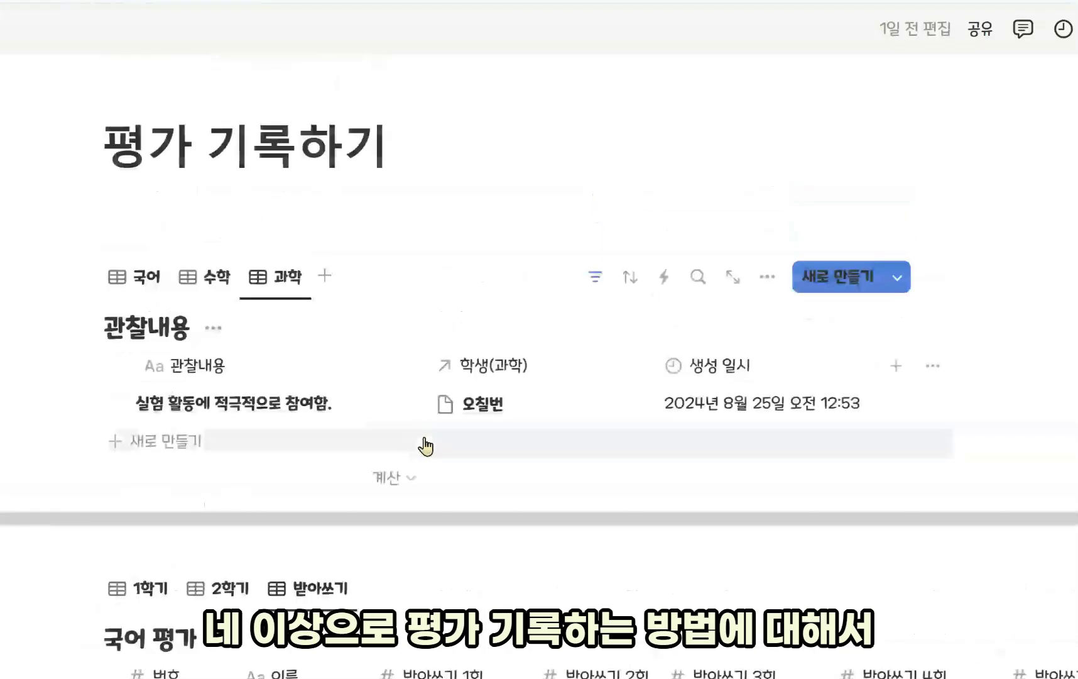